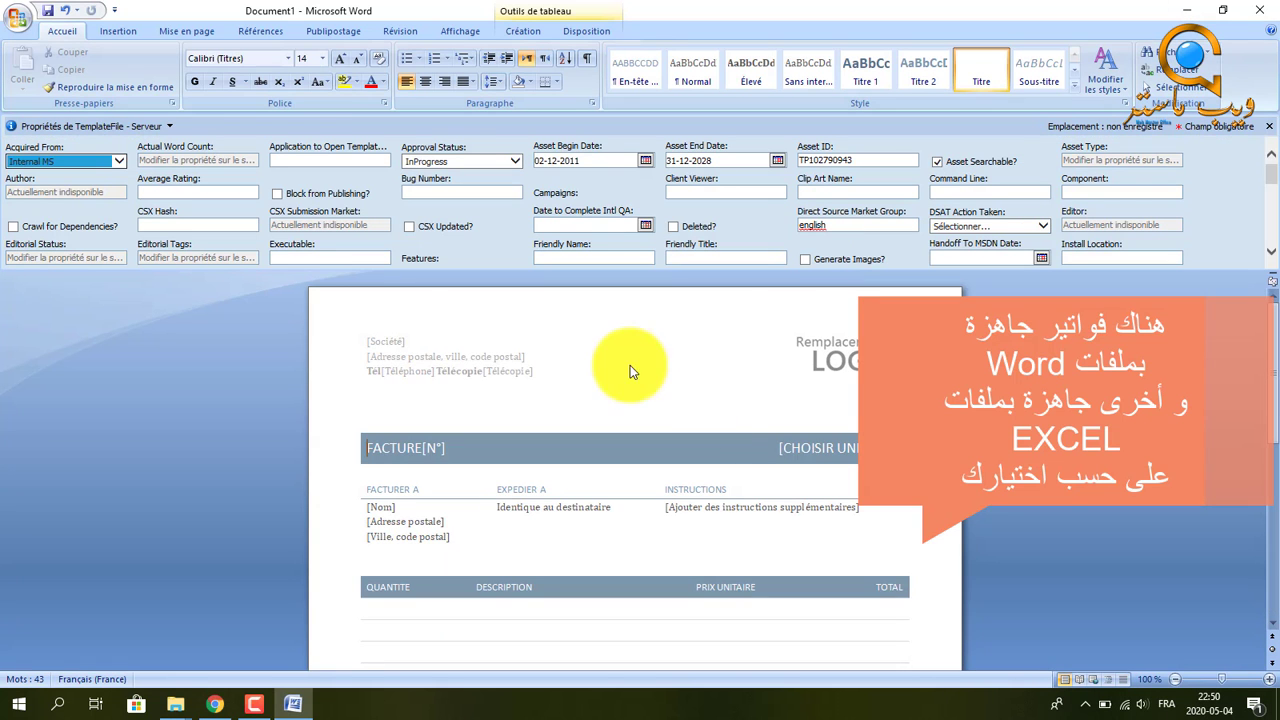
Close the open invoice document without saving and open the tf02790955 template from the Factures Word folder
click(1258, 14)
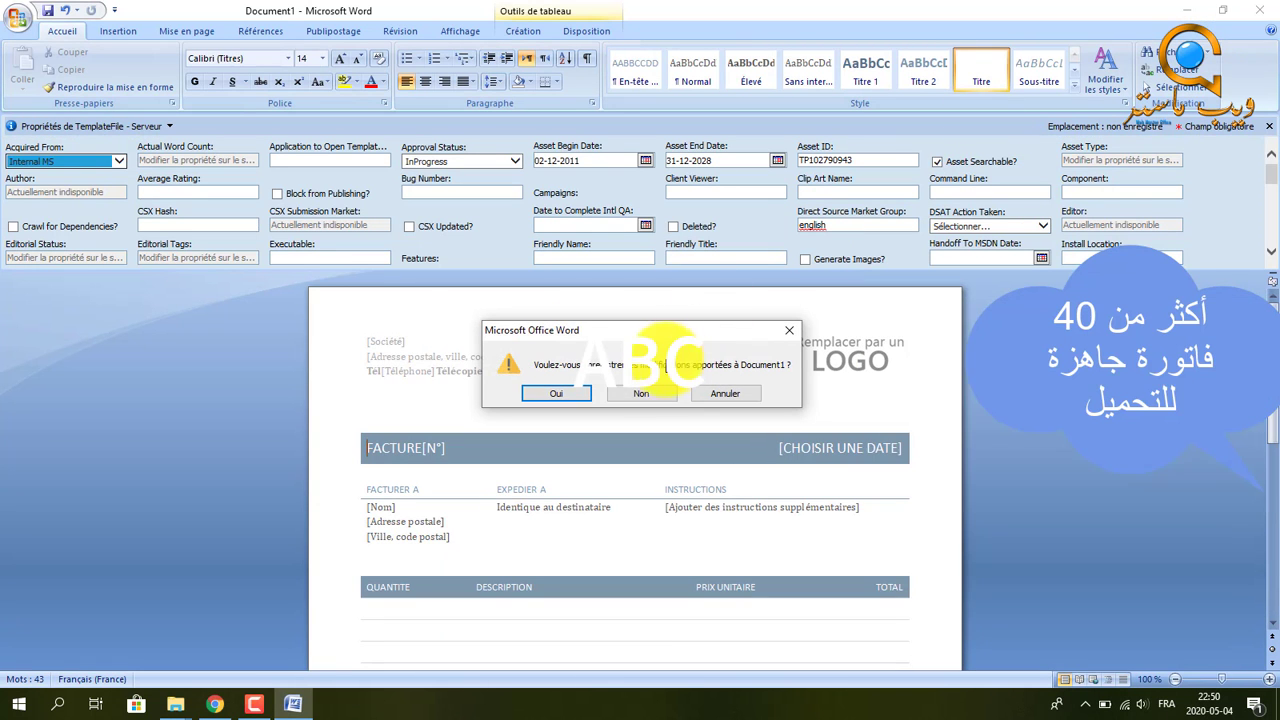
click(640, 398)
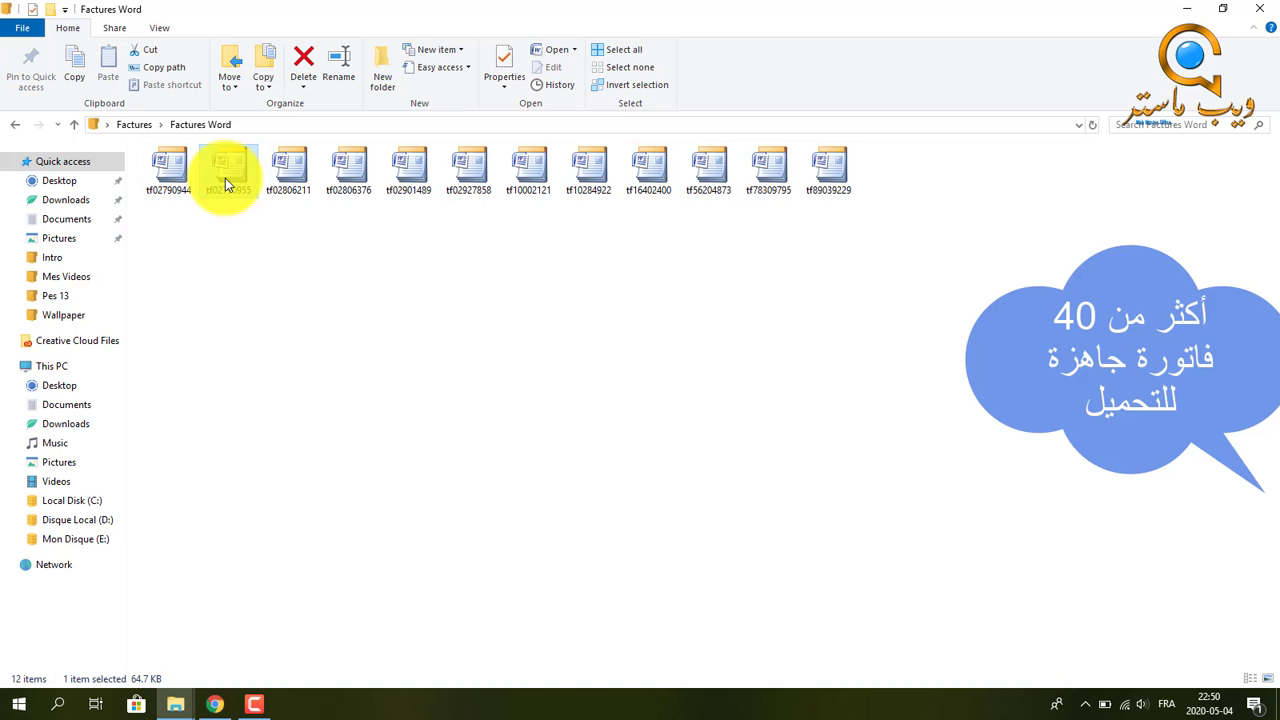
double_click(225, 178)
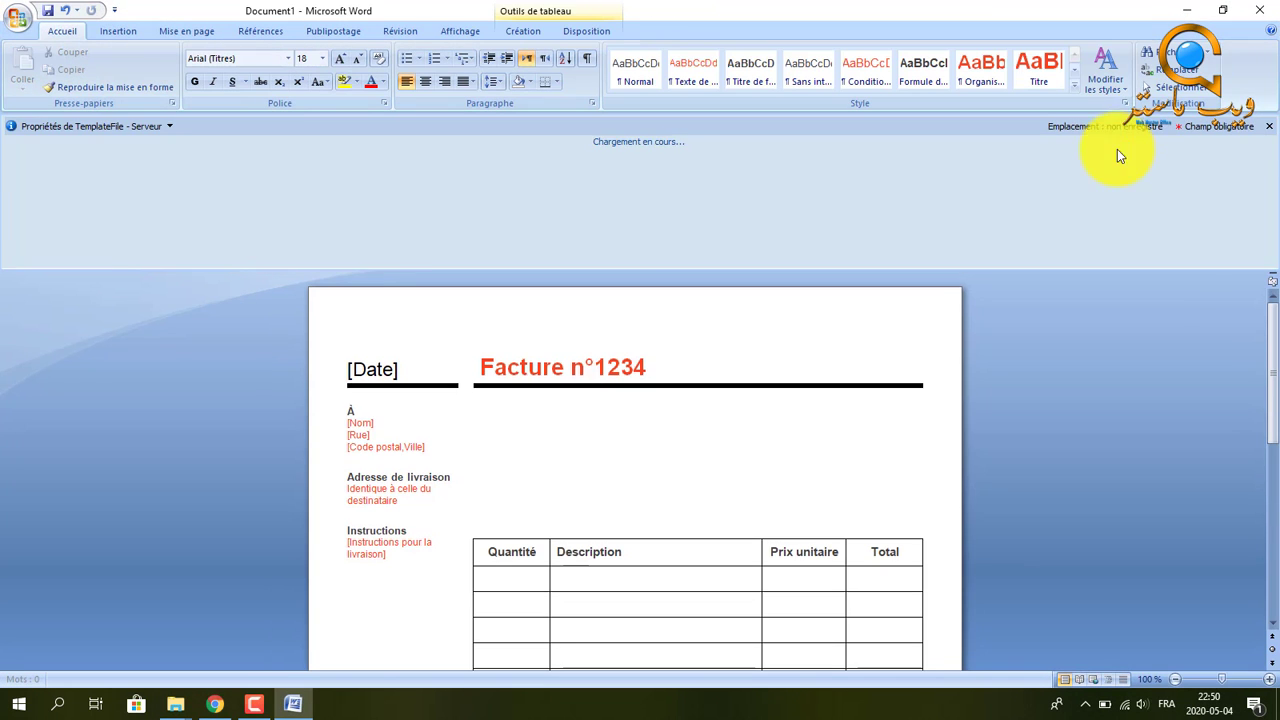
Show the Facture n°1234 template in print preview to examine its full-page layout
mouse_move(1268, 318)
mouse_down()
mouse_move(1257, 428)
mouse_move(1257, 349)
mouse_move(1274, 308)
mouse_up()
click(22, 18)
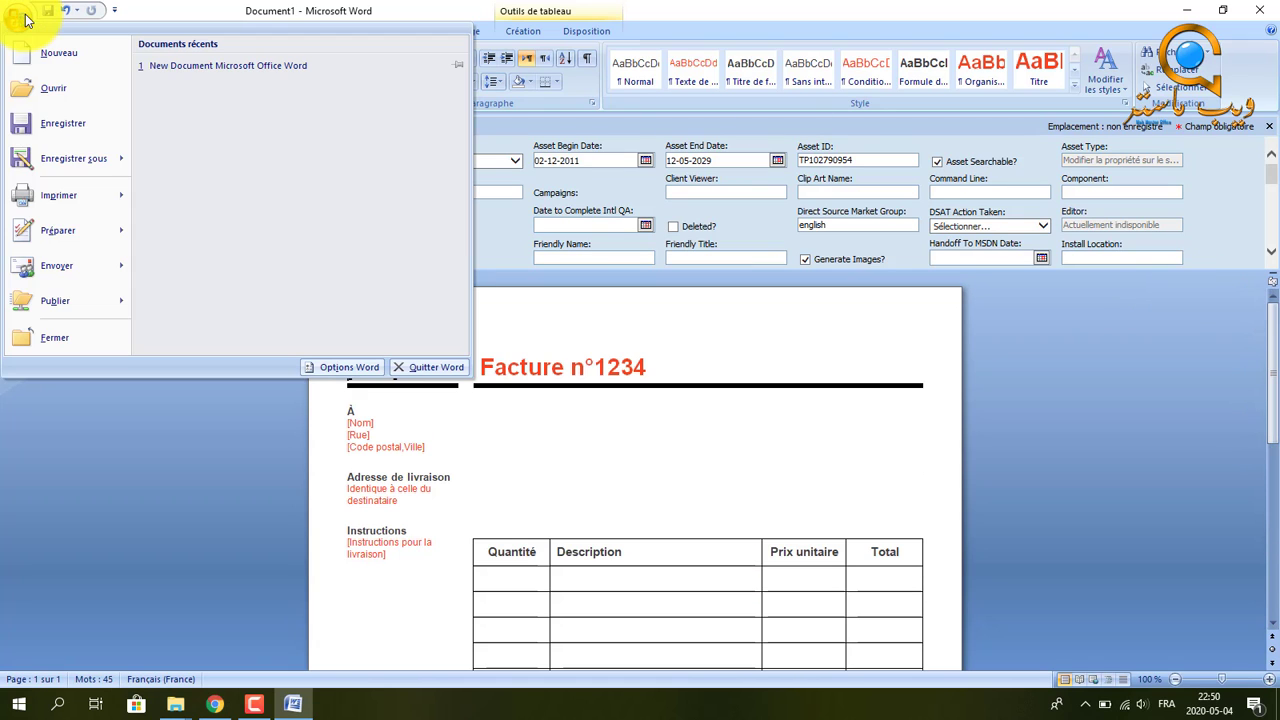
mouse_move(121, 190)
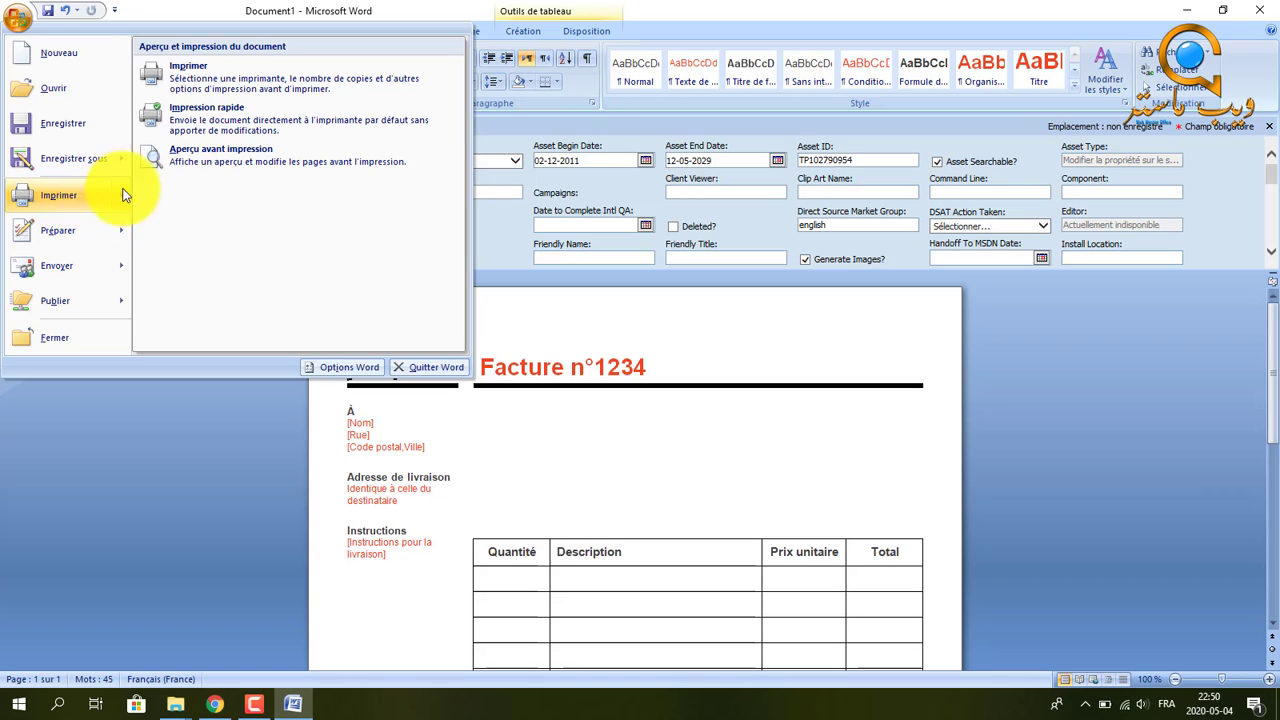
click(213, 147)
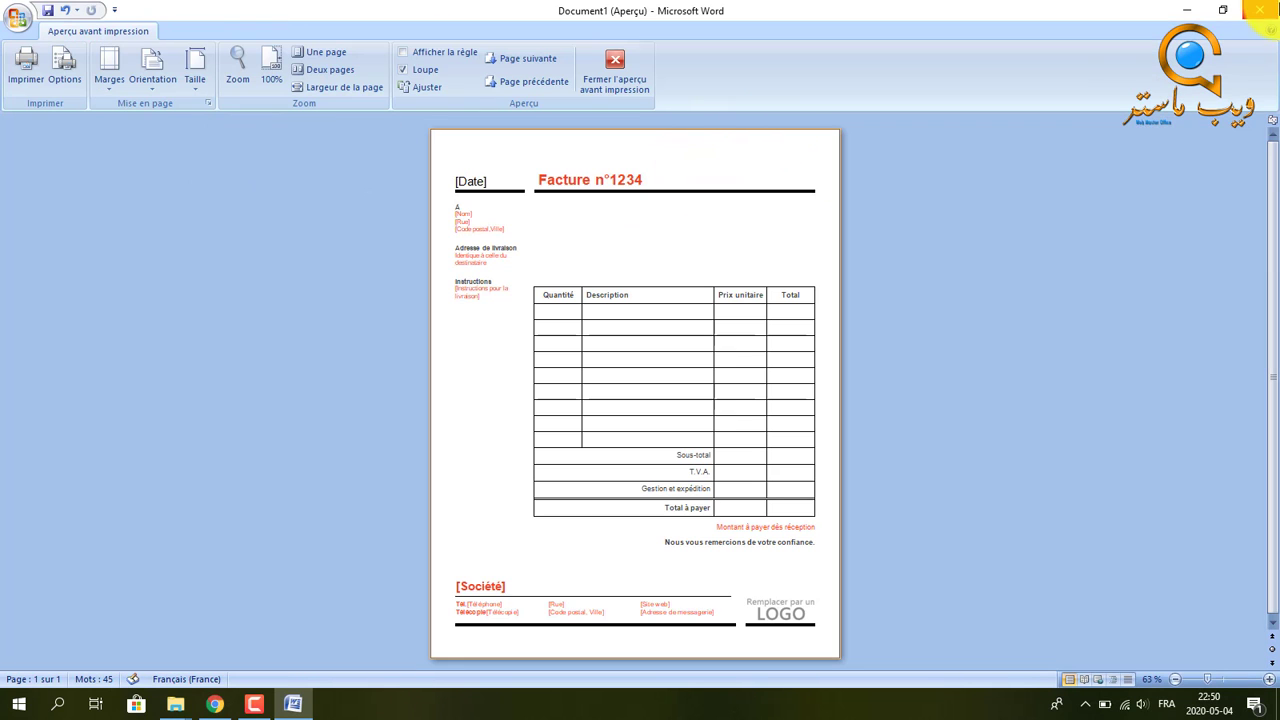
Leave the print preview and close the Facture n°1234 document without saving
click(1258, 9)
click(1258, 9)
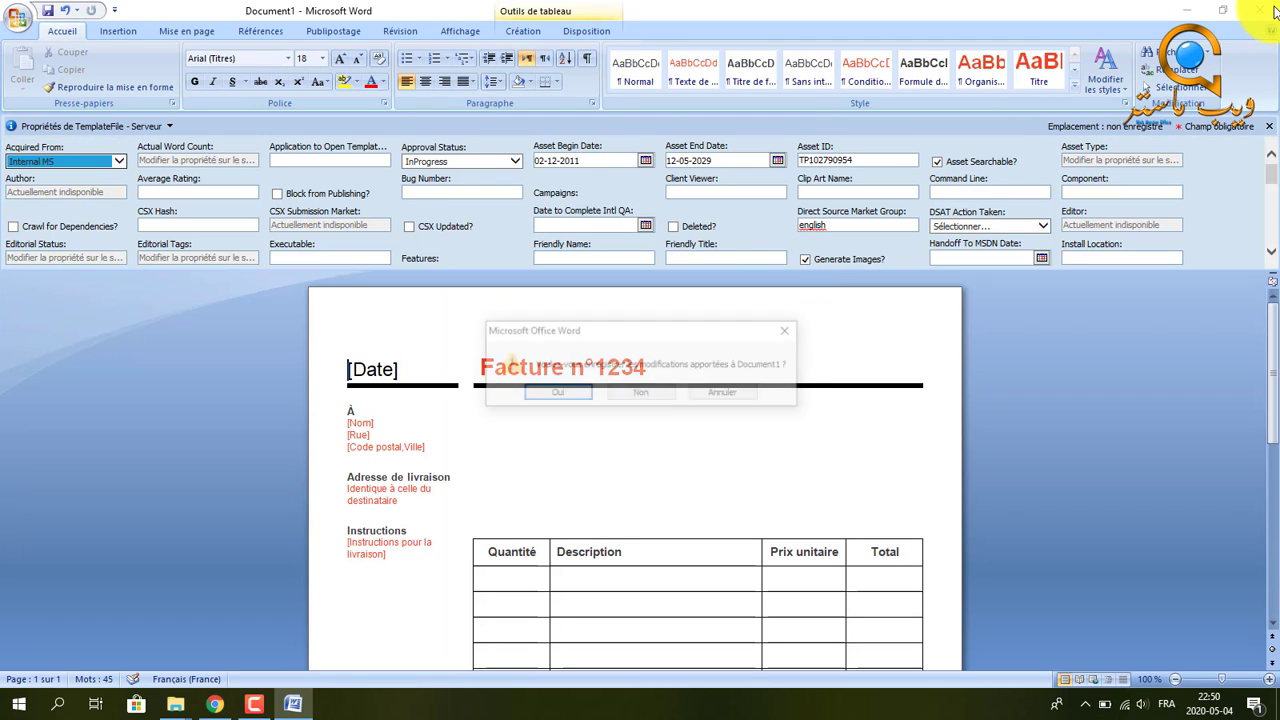
click(634, 393)
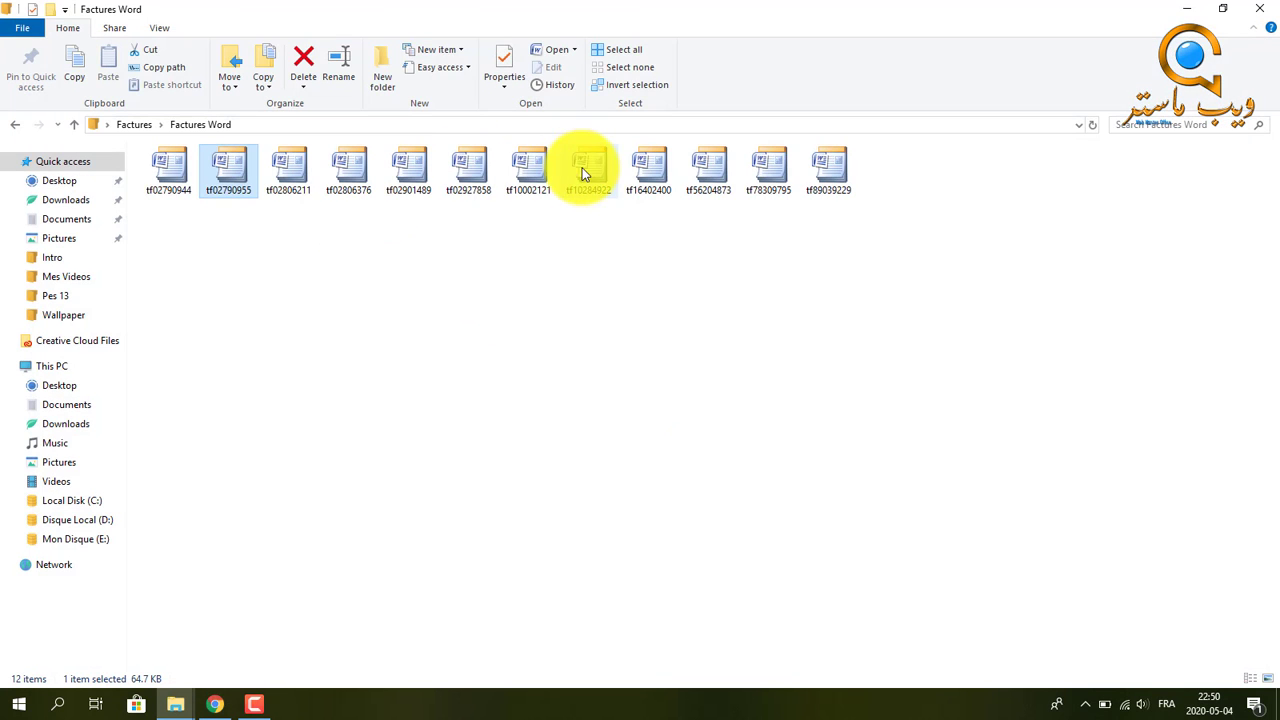
Open the tf10002121 invoice template, look through its page, and close it without saving
double_click(534, 180)
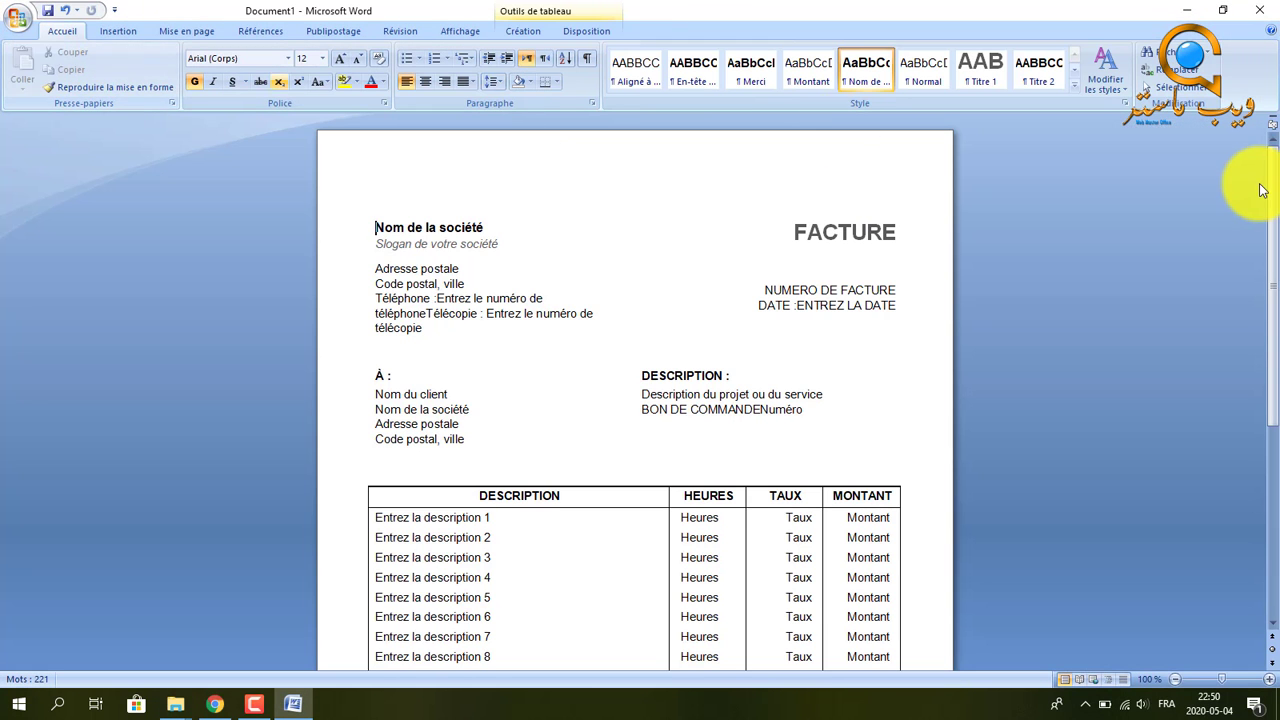
scroll(1251, 257, down, 6)
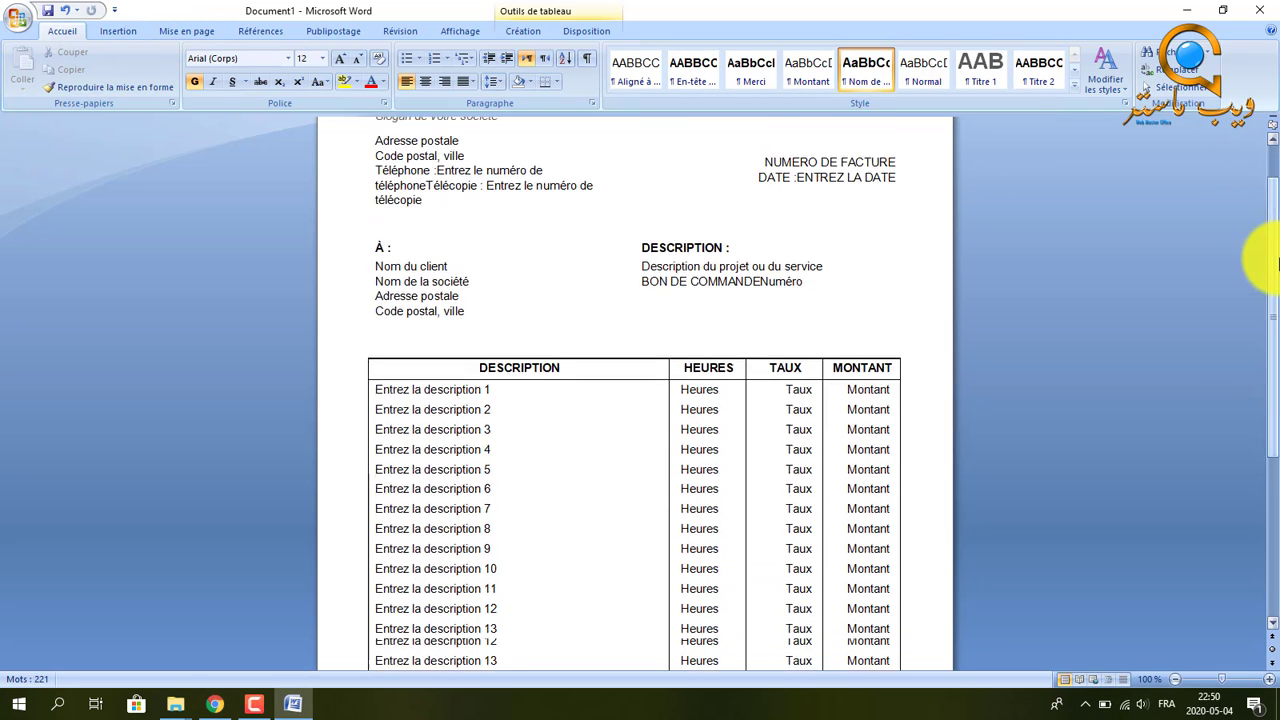
scroll(1265, 400, up, 6)
click(1260, 10)
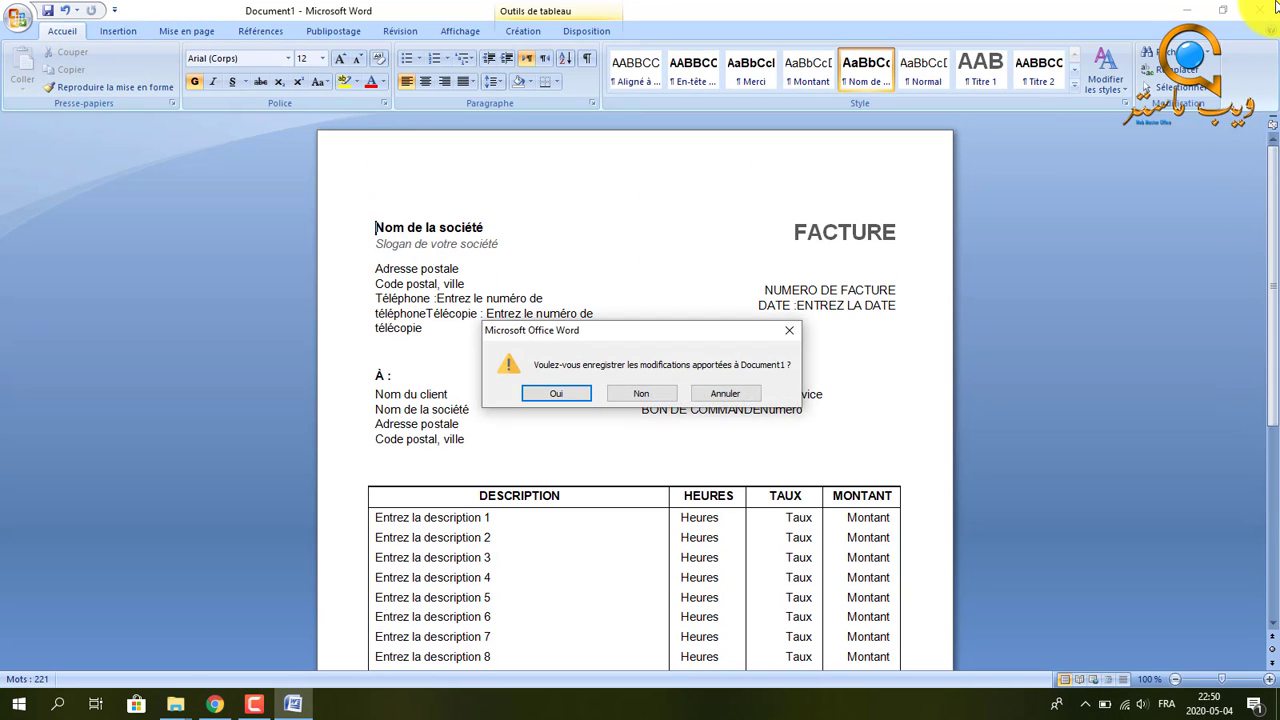
click(660, 394)
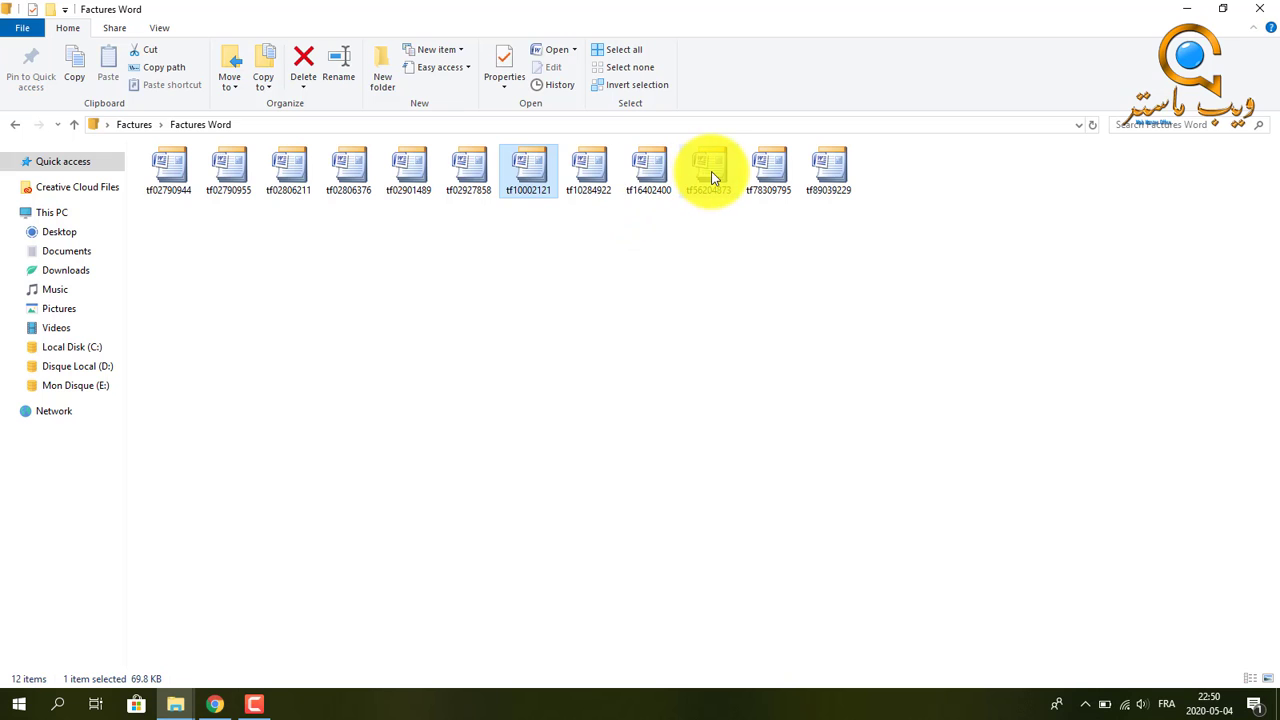
Open the tf56204873 invoice template and show it in print preview
double_click(711, 172)
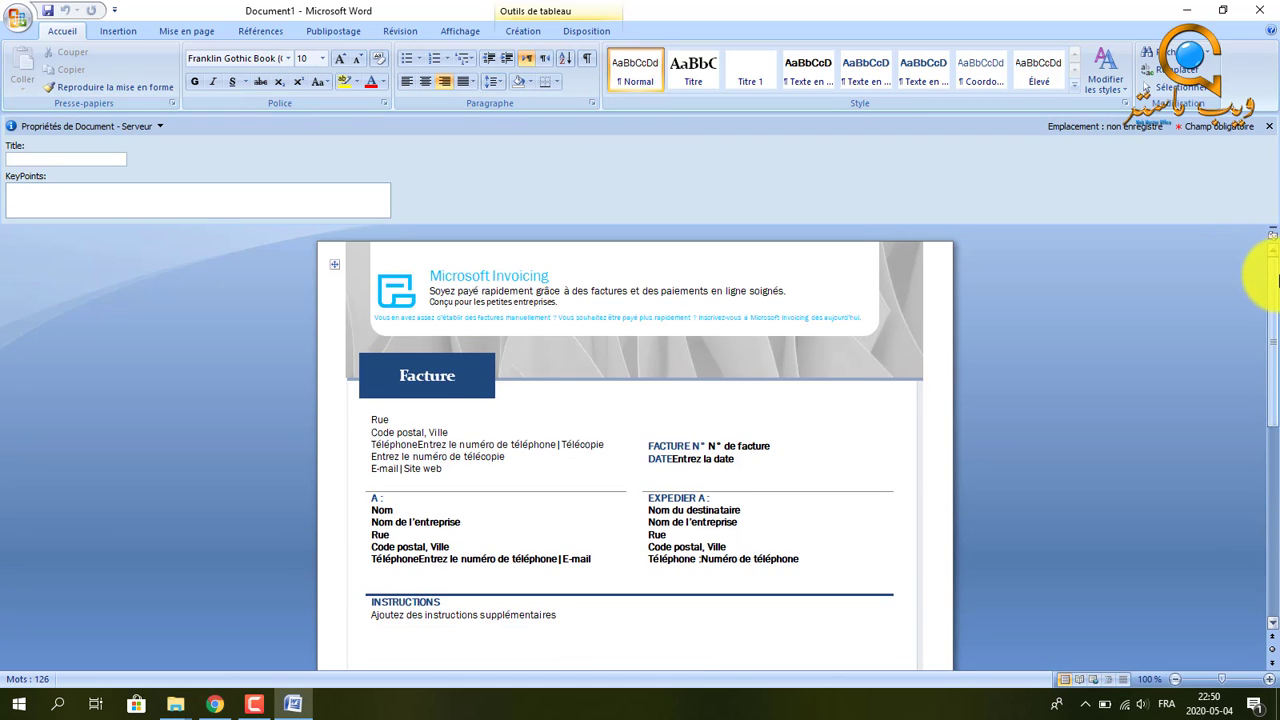
drag(1272, 282, 1257, 163)
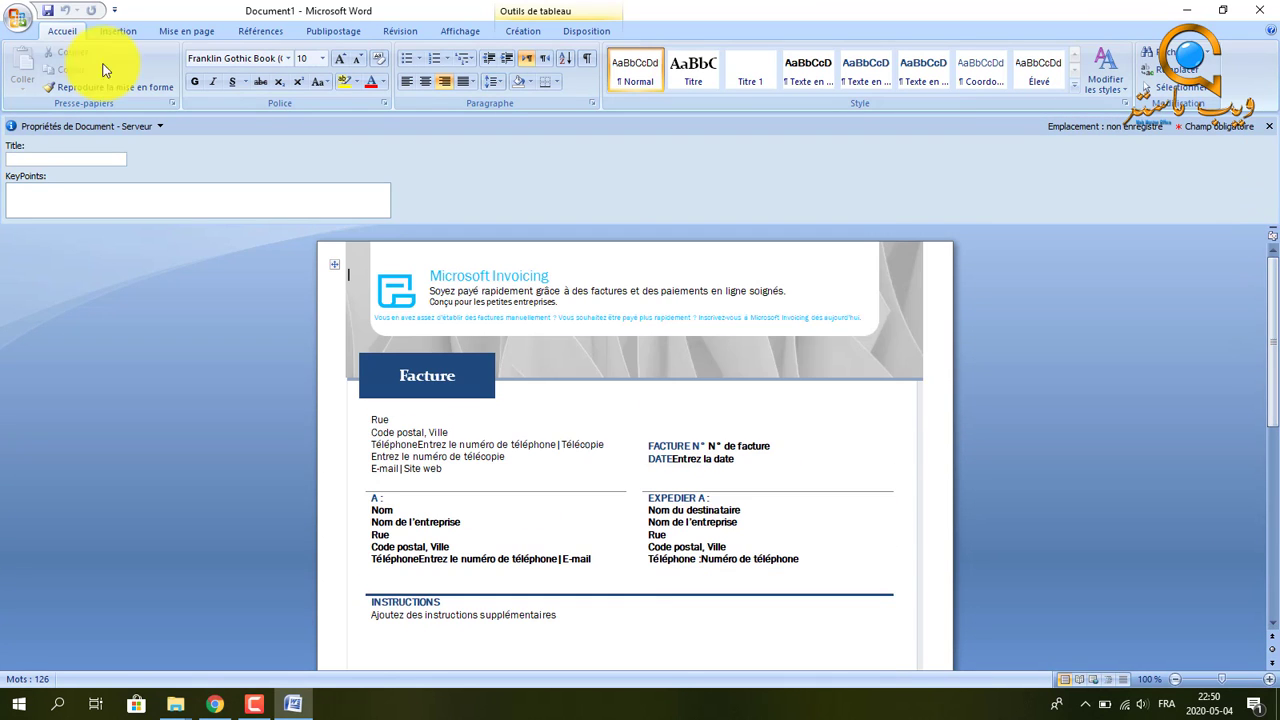
click(13, 22)
mouse_move(73, 189)
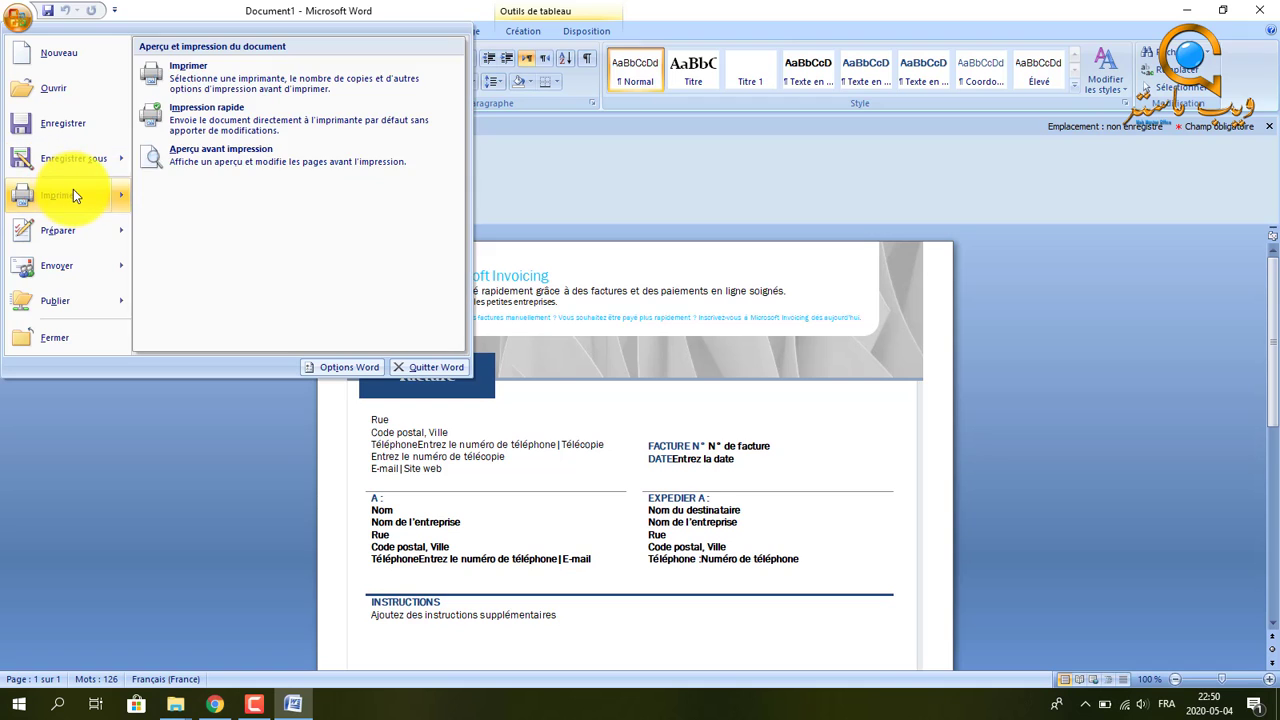
click(168, 161)
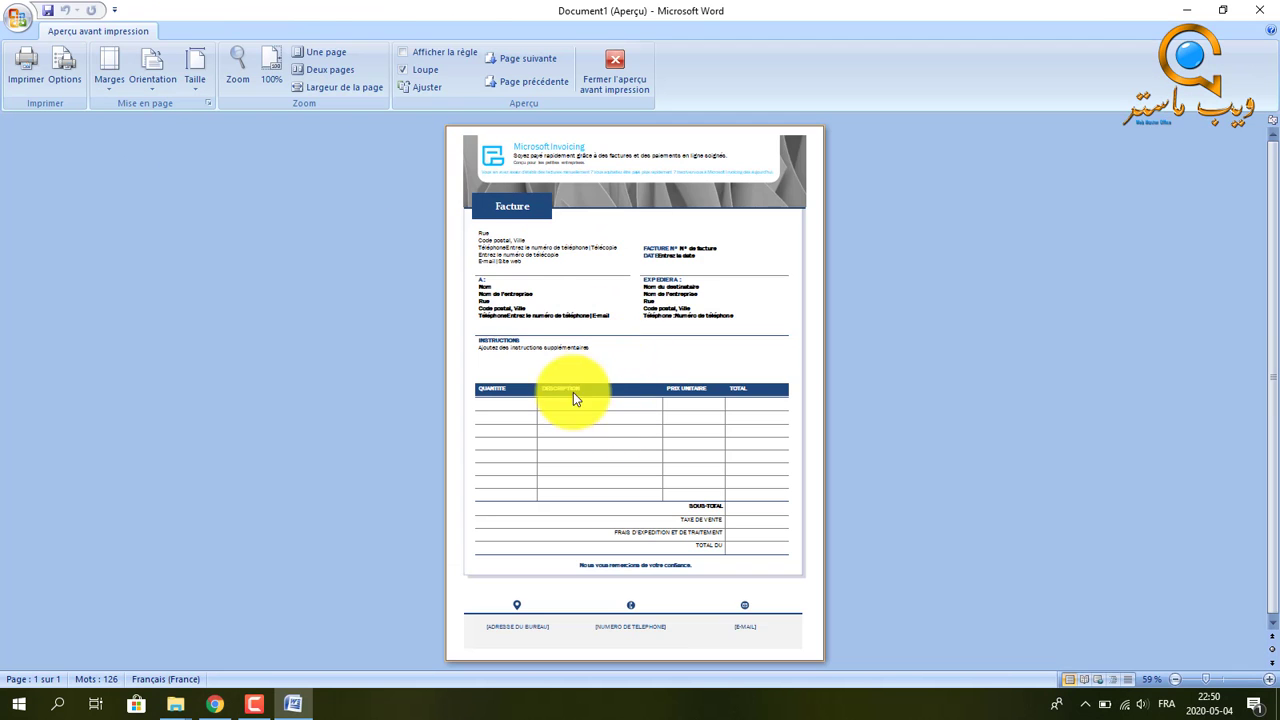
Leave the print preview and examine the recipient's company name field and the SOUS-TOTAL row of the invoice
click(630, 73)
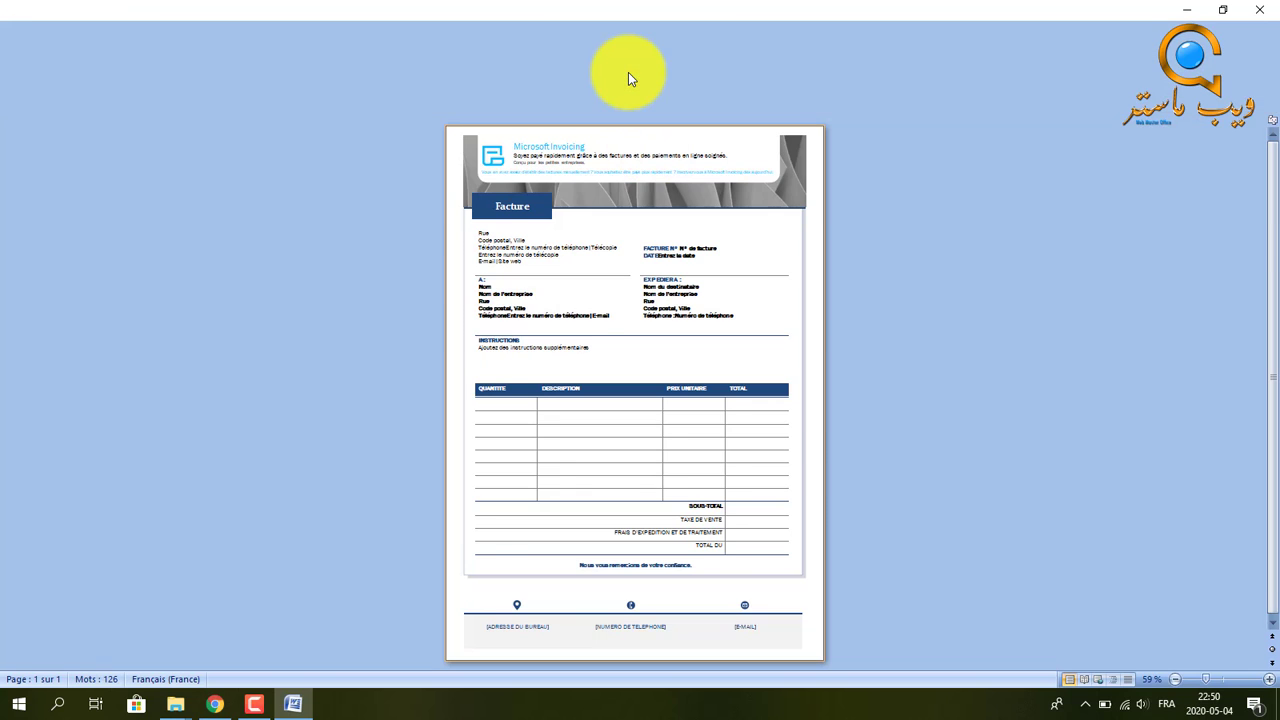
click(657, 523)
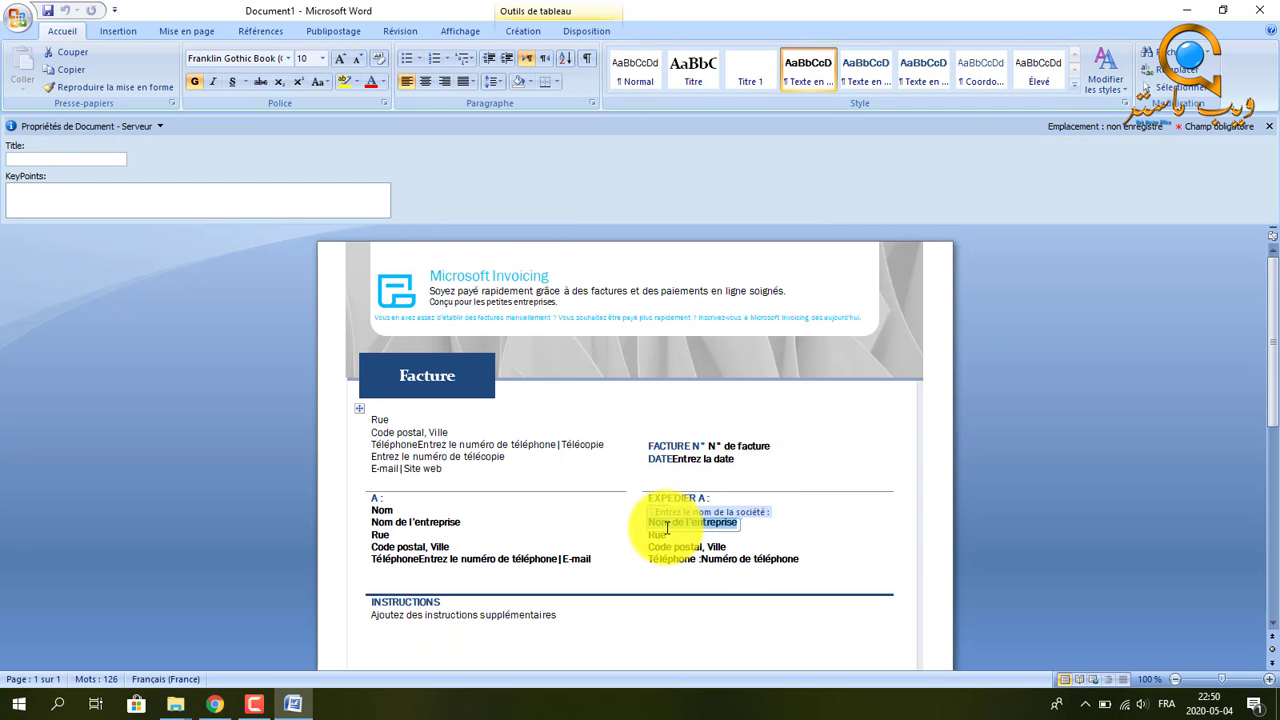
drag(1272, 368, 1275, 425)
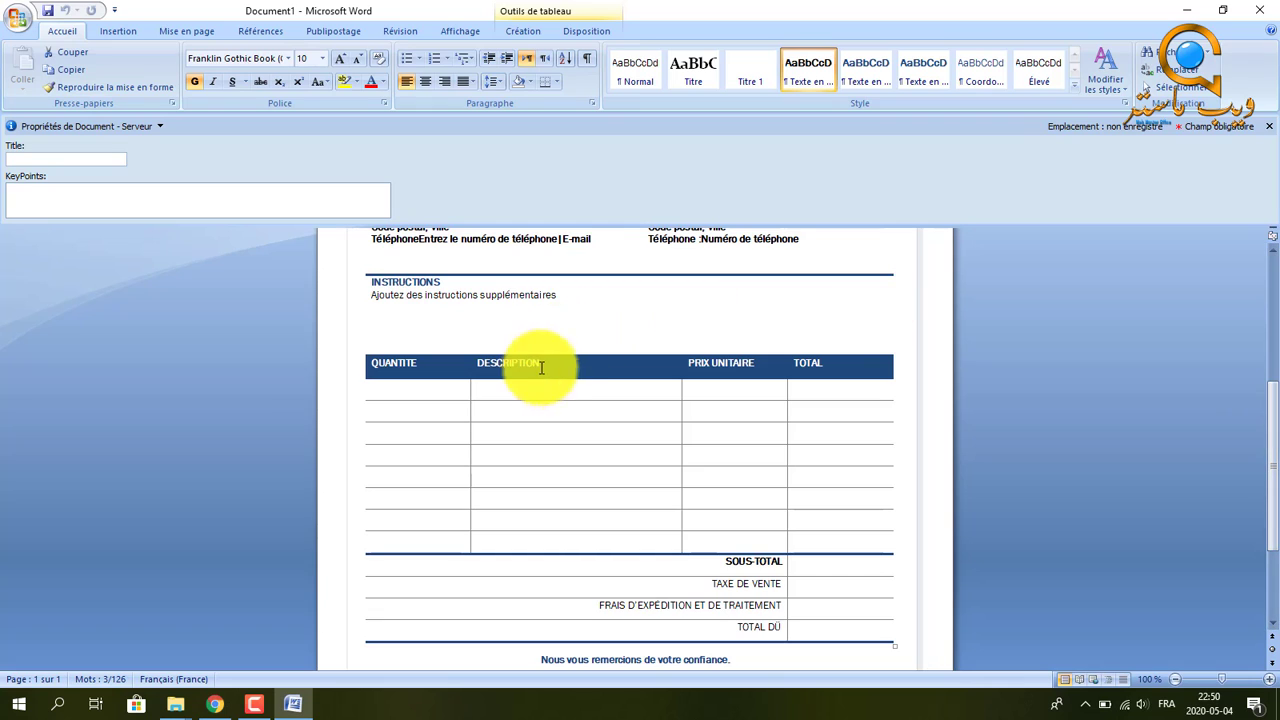
click(690, 562)
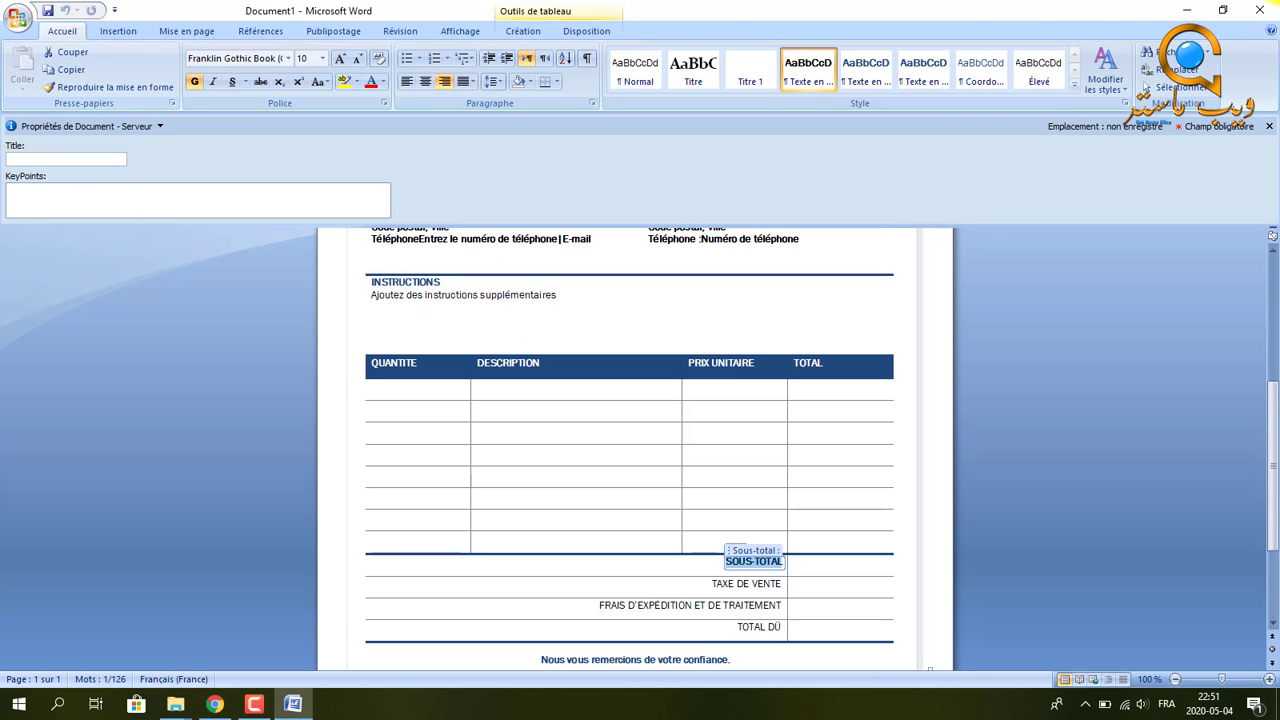
Close the invoice document without saving and open the Factures Excel folder inside Factures
click(1266, 10)
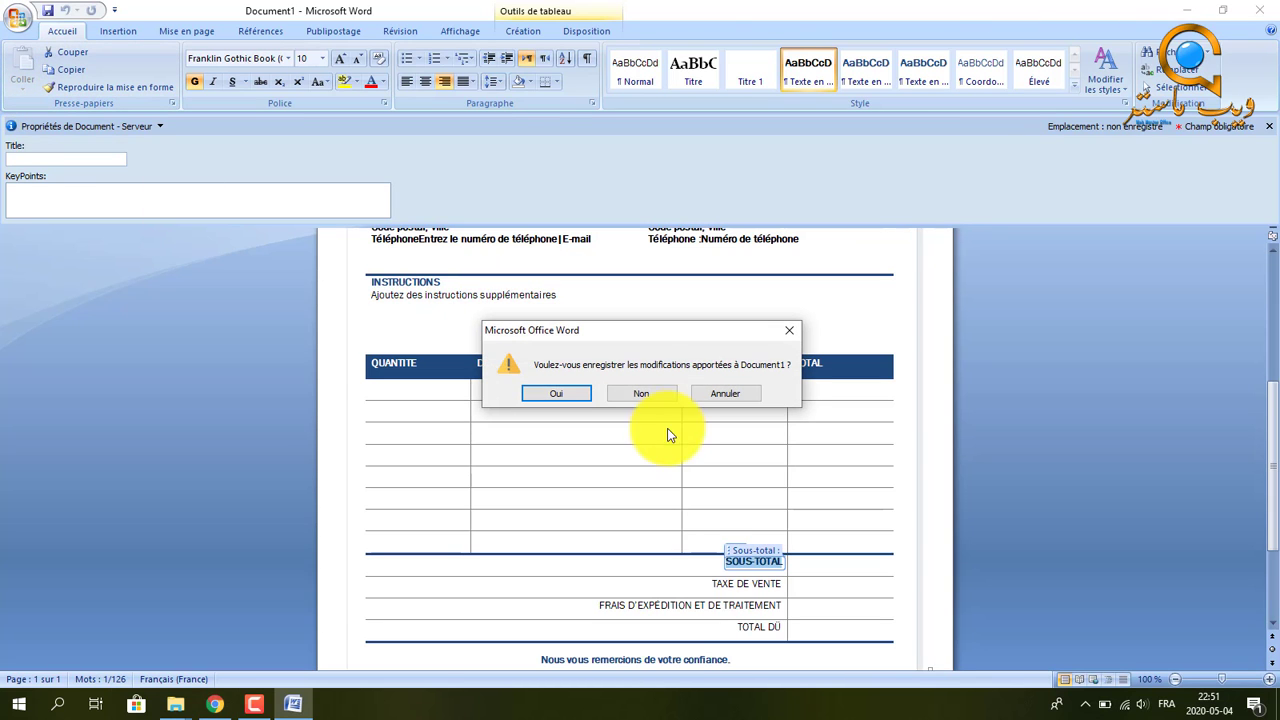
click(644, 393)
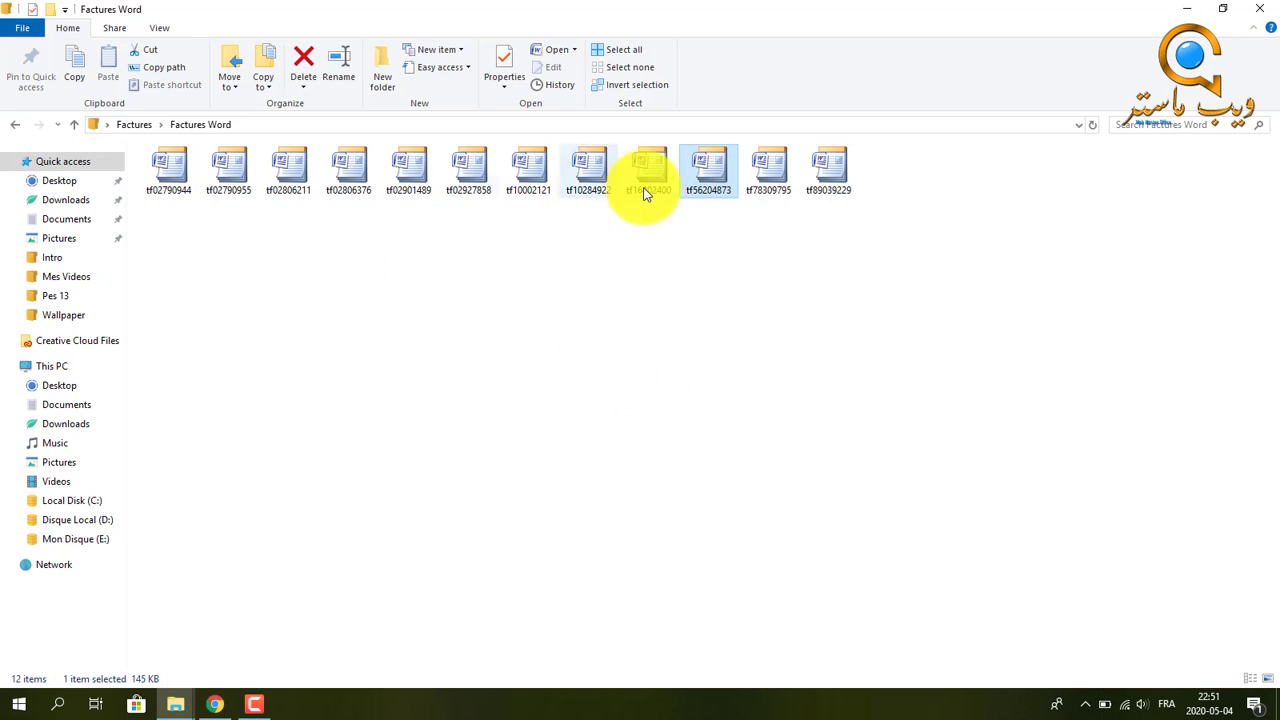
drag(893, 213, 391, 292)
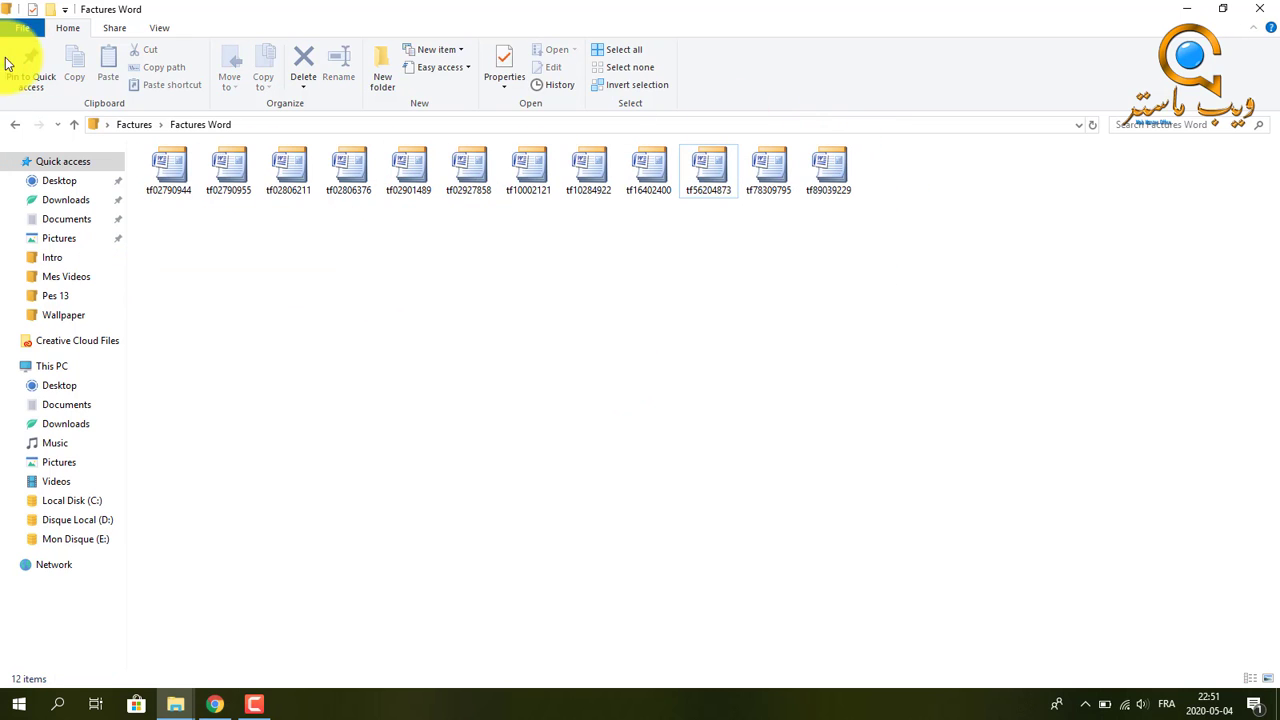
click(14, 126)
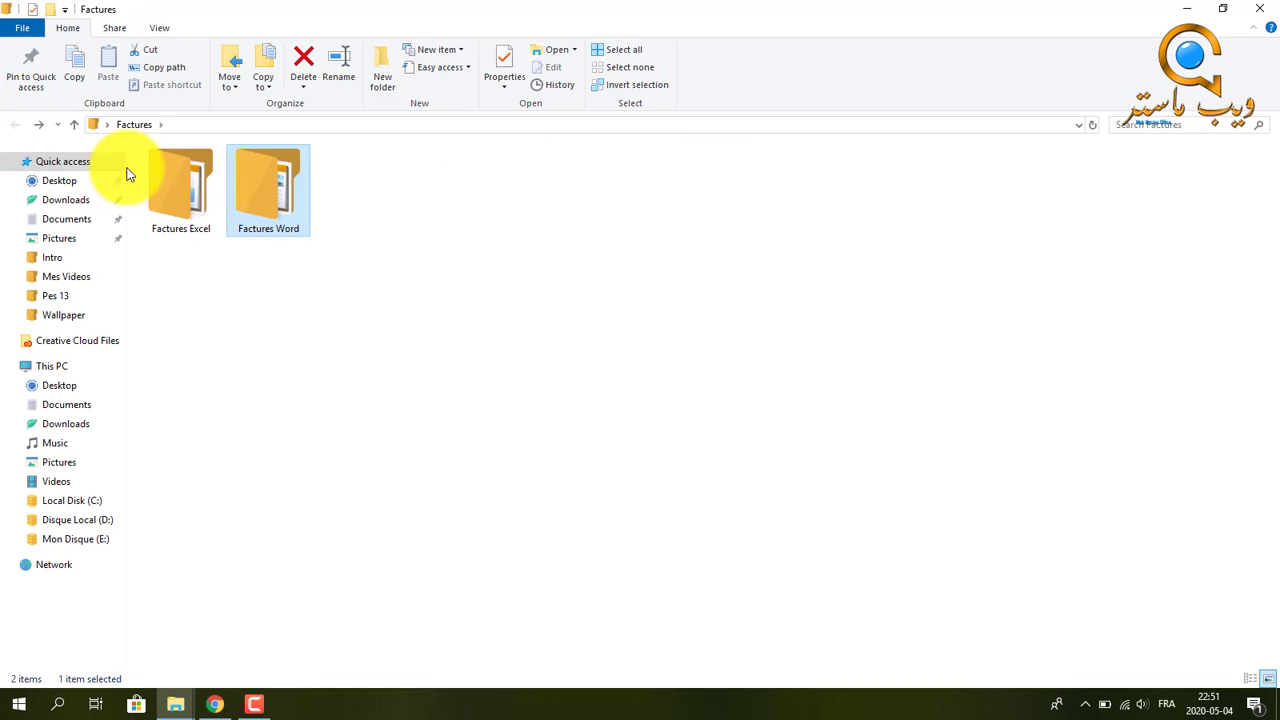
double_click(183, 194)
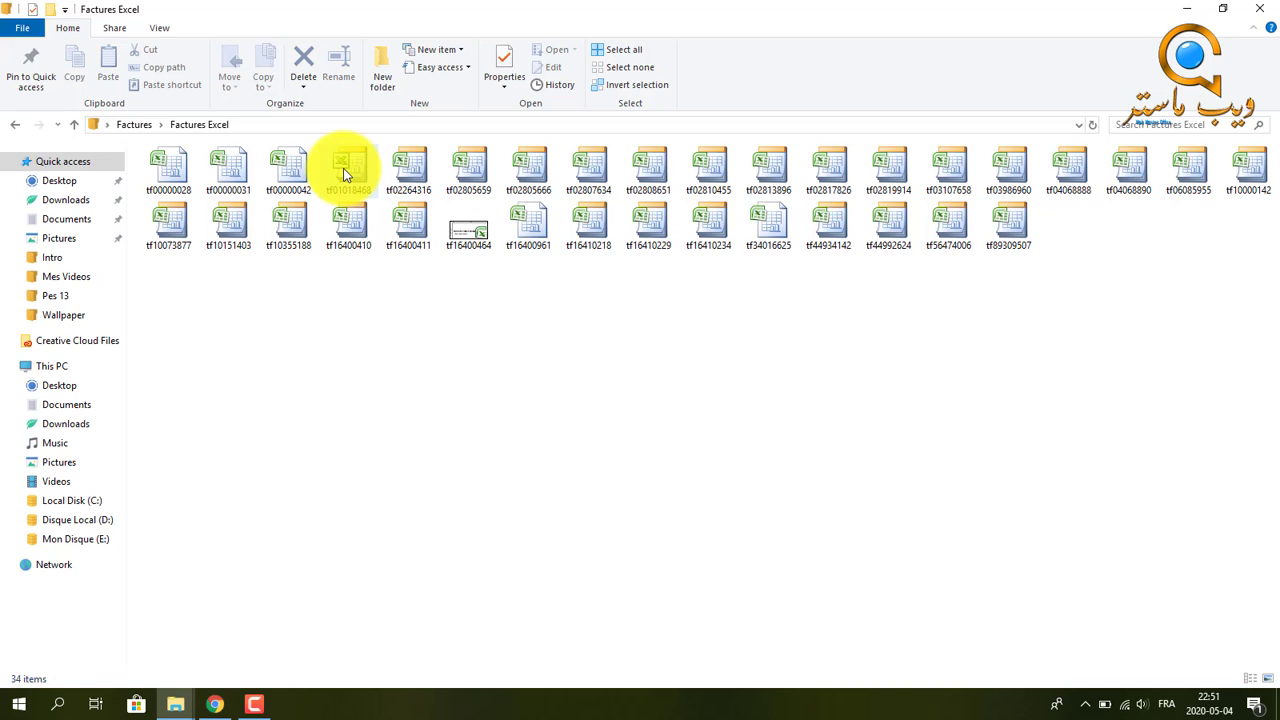
Open the tf02264316 invoice template in Excel and show it in print preview
click(407, 180)
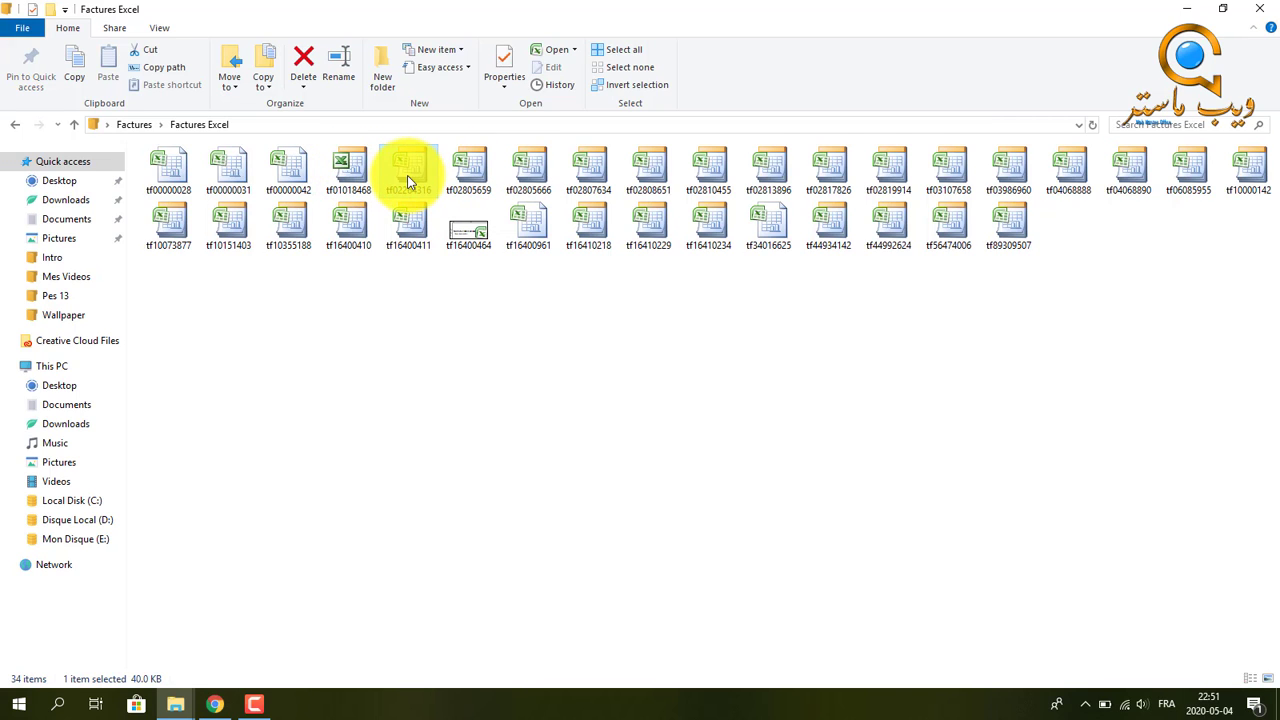
double_click(407, 179)
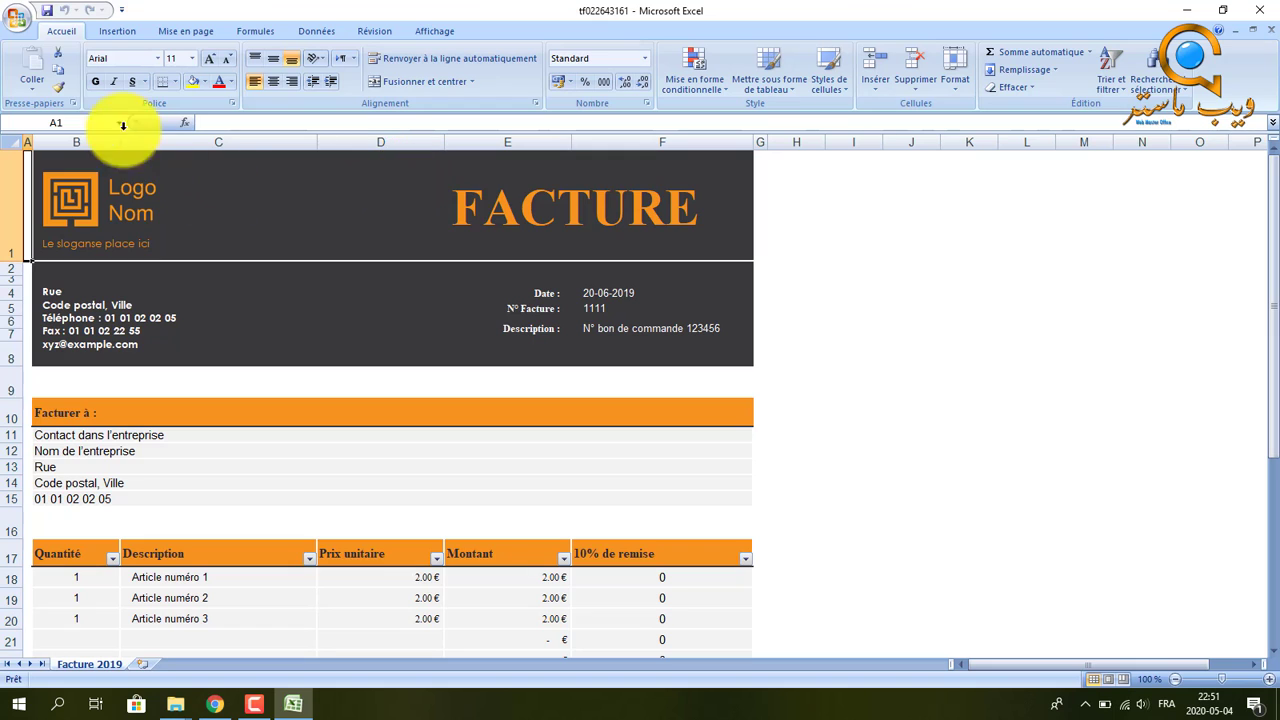
click(17, 20)
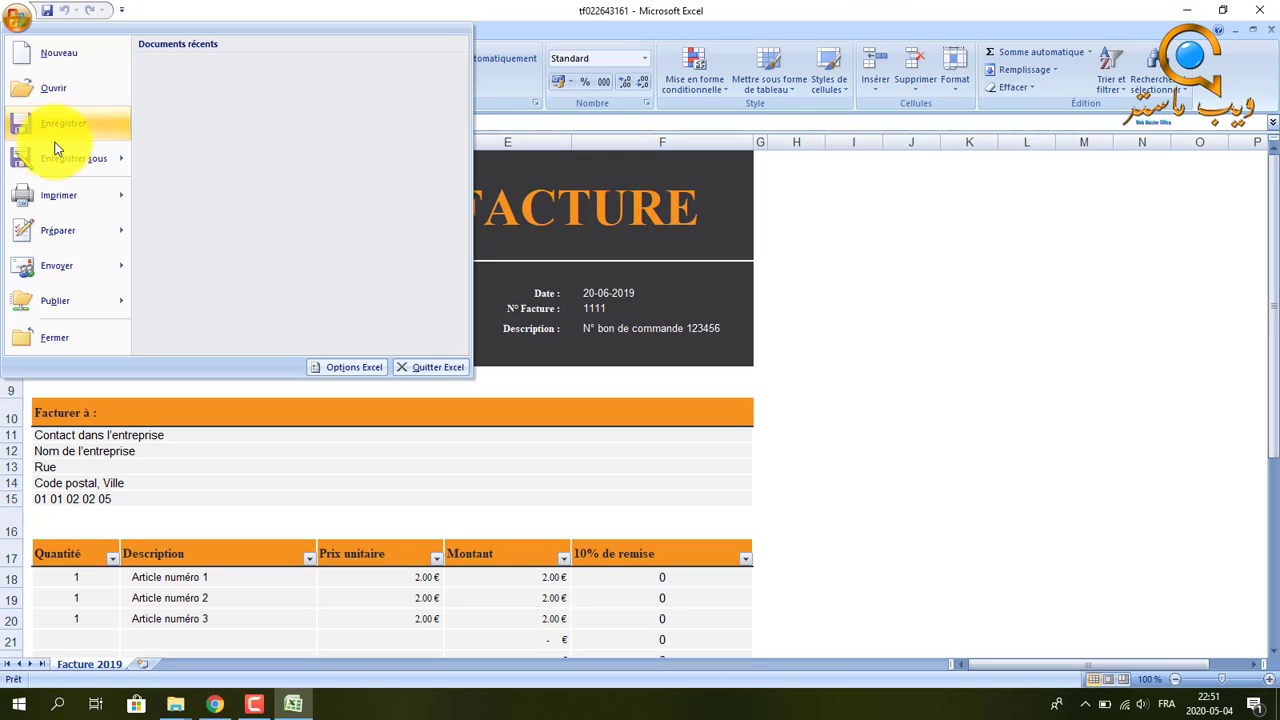
click(221, 173)
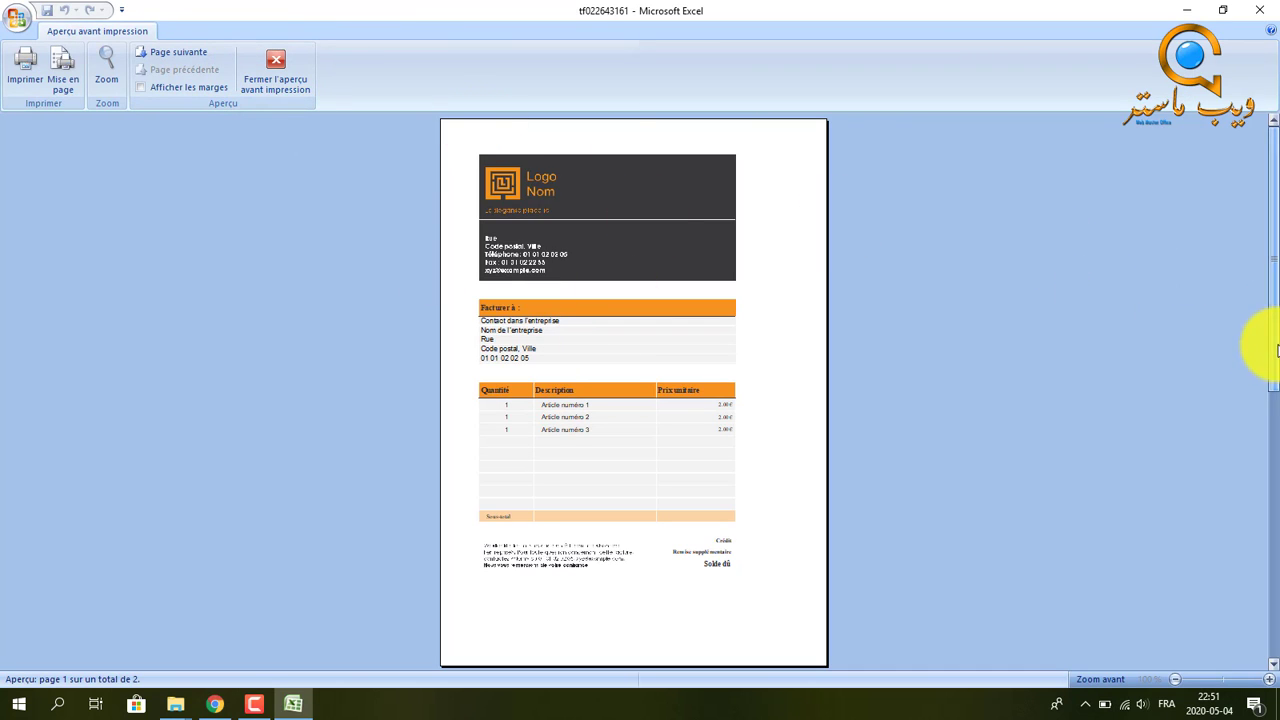
Leave the print preview and inspect the Montant cells for the article rows and the Remise supplémentaire cell
click(1268, 14)
drag(1250, 230, 600, 307)
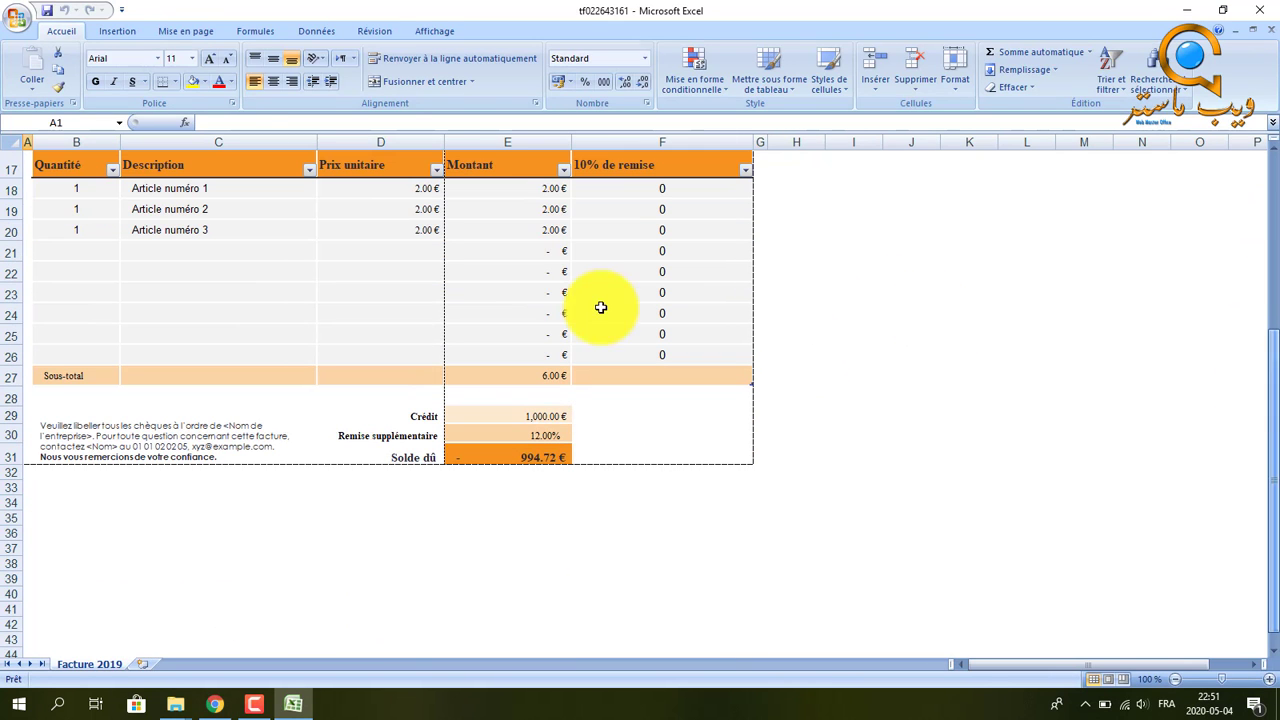
click(509, 210)
click(491, 229)
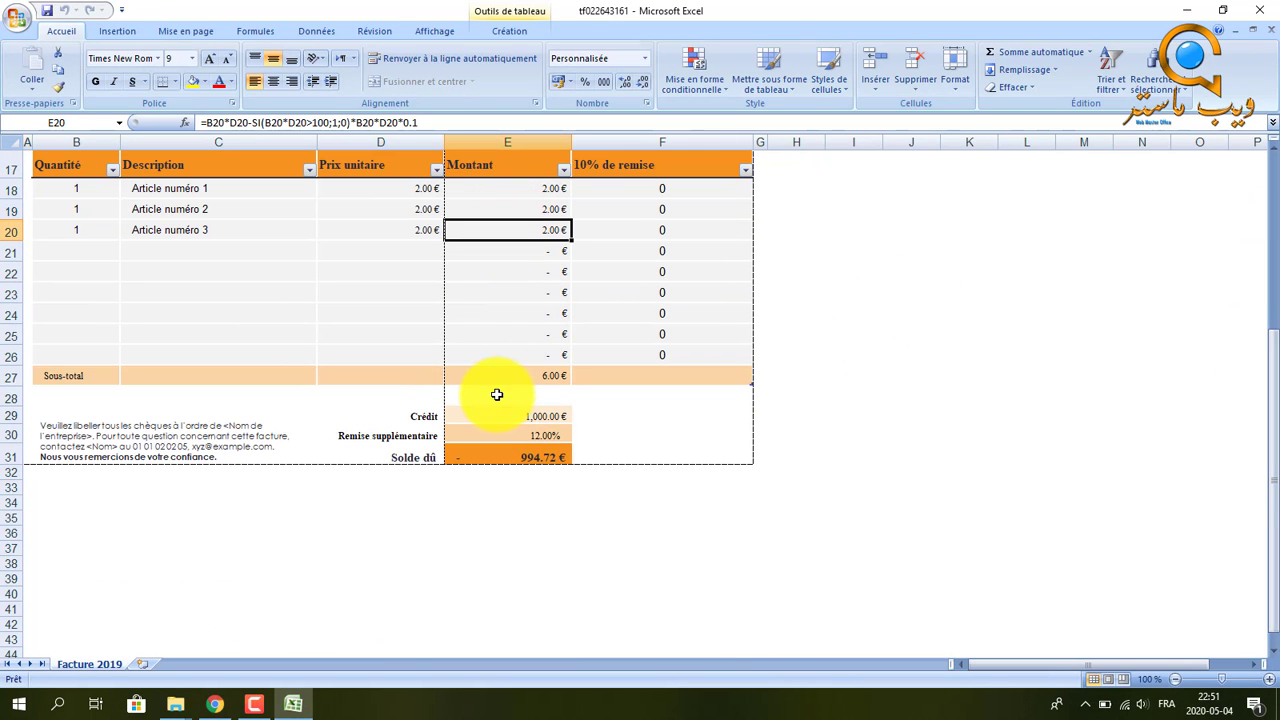
click(498, 426)
drag(1257, 406, 1257, 160)
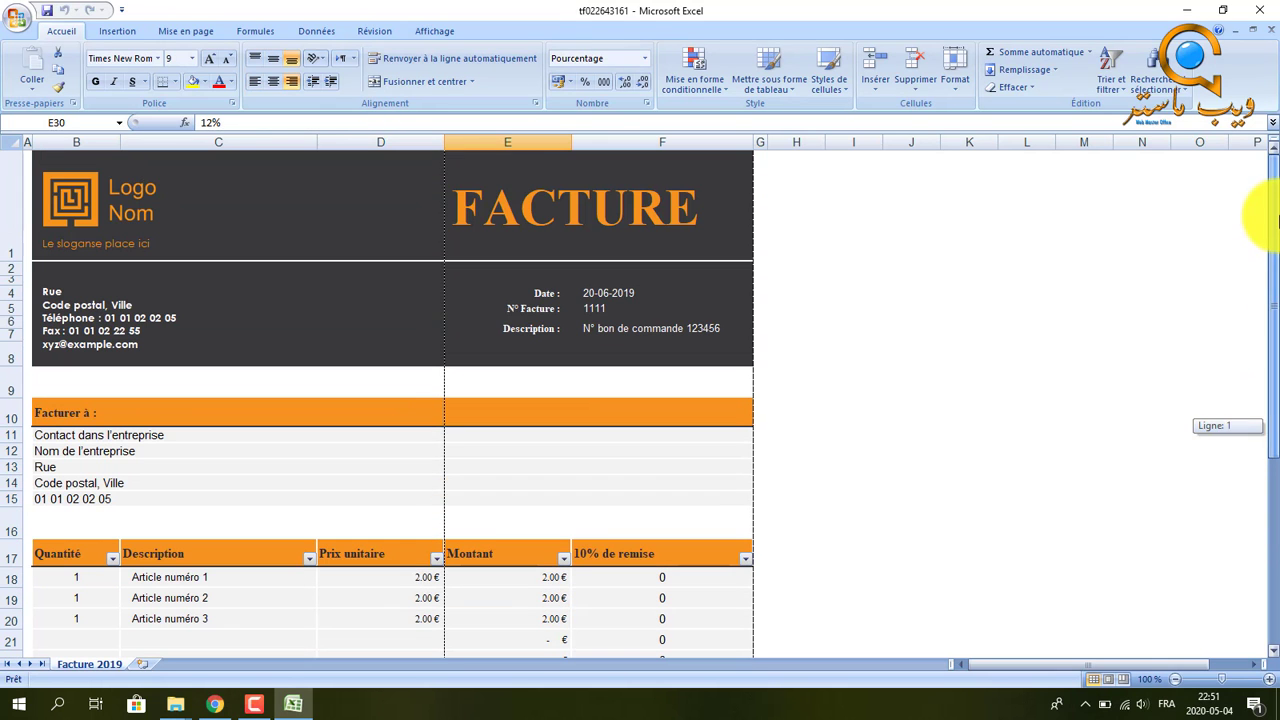
Close the orange invoice workbook without saving and open the tf34016625 invoice template
click(1274, 16)
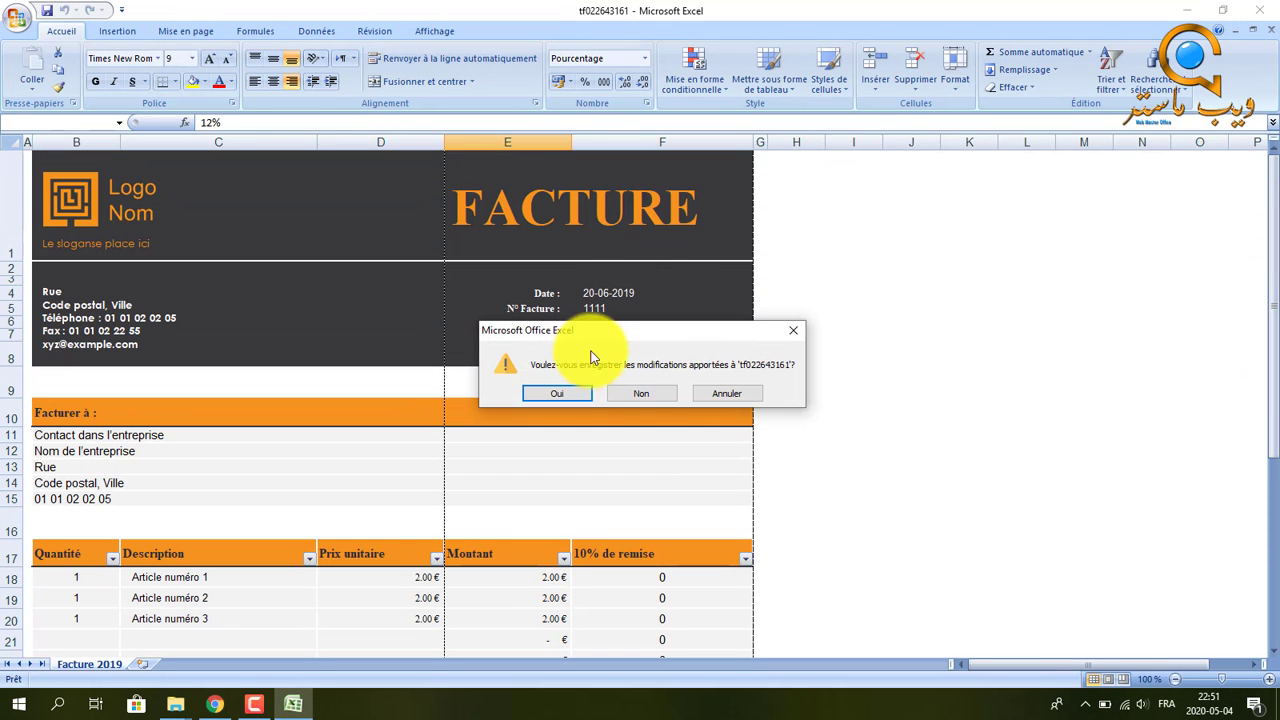
click(637, 399)
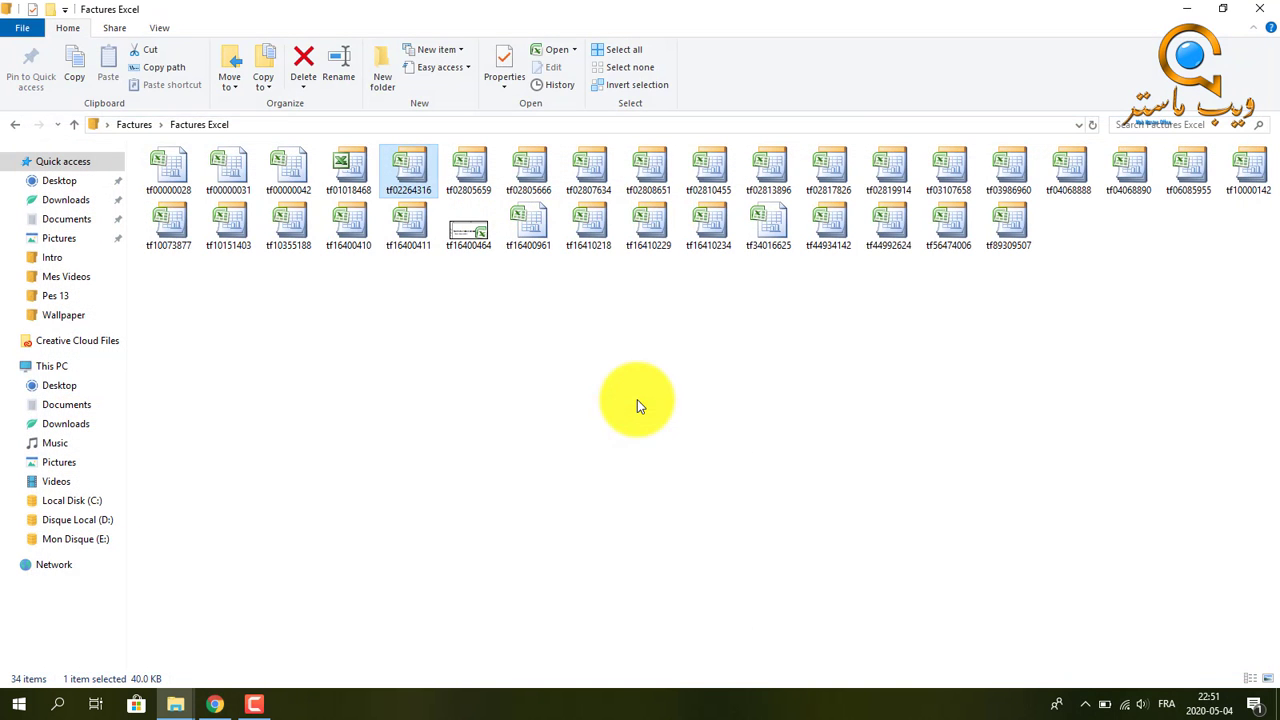
double_click(768, 220)
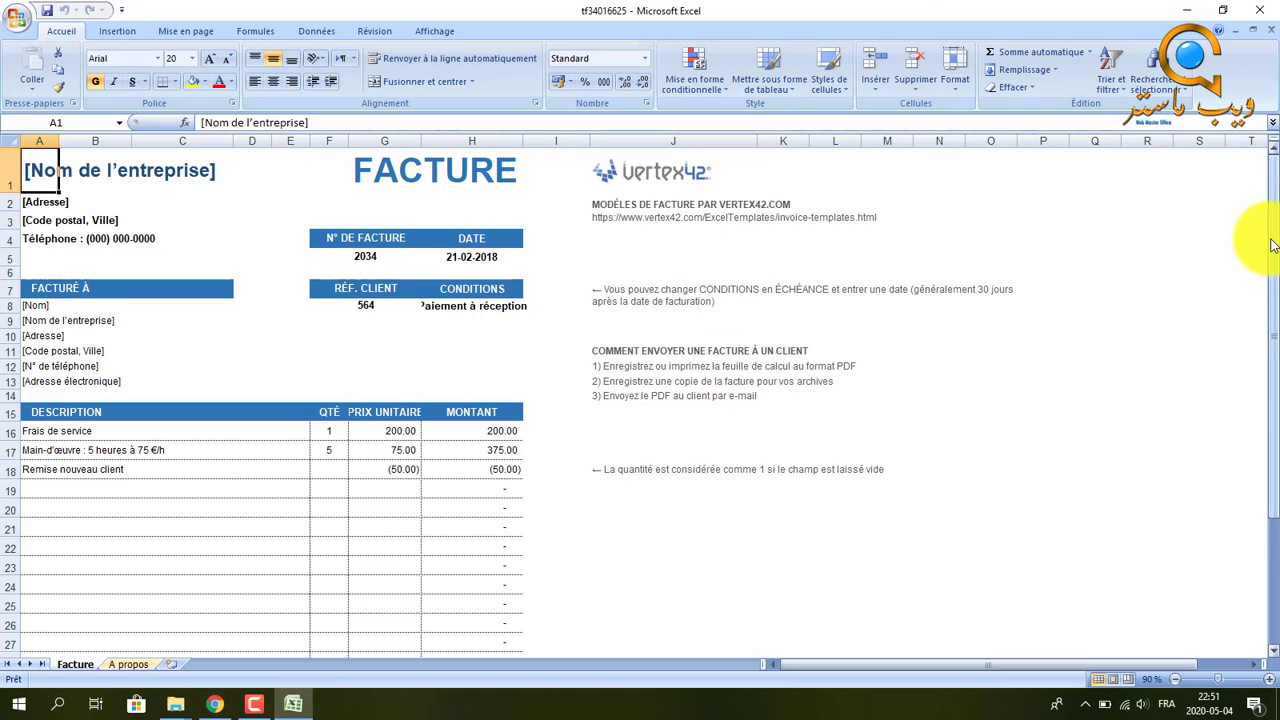
Inspect the TAUX DE TAXE row and the empty QTÉ and PRIX UNITAIRE cells of the invoice
scroll(1265, 290, down, 3)
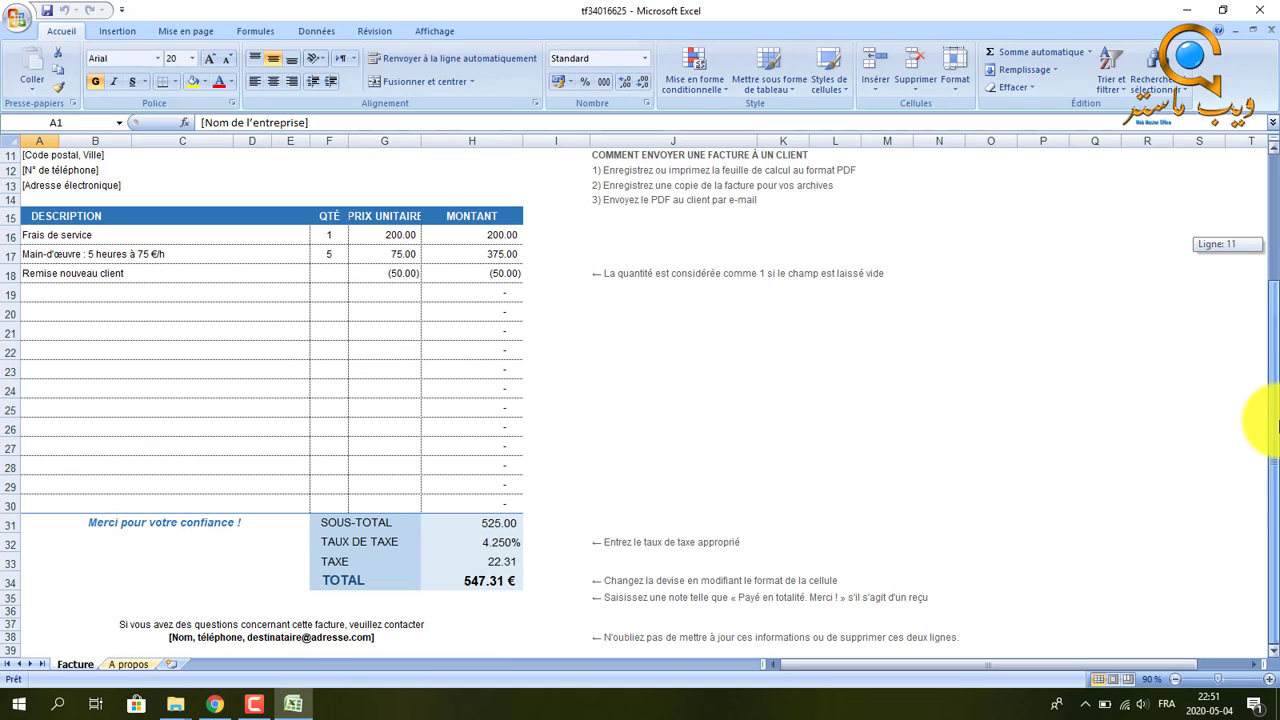
click(360, 541)
click(467, 544)
click(331, 334)
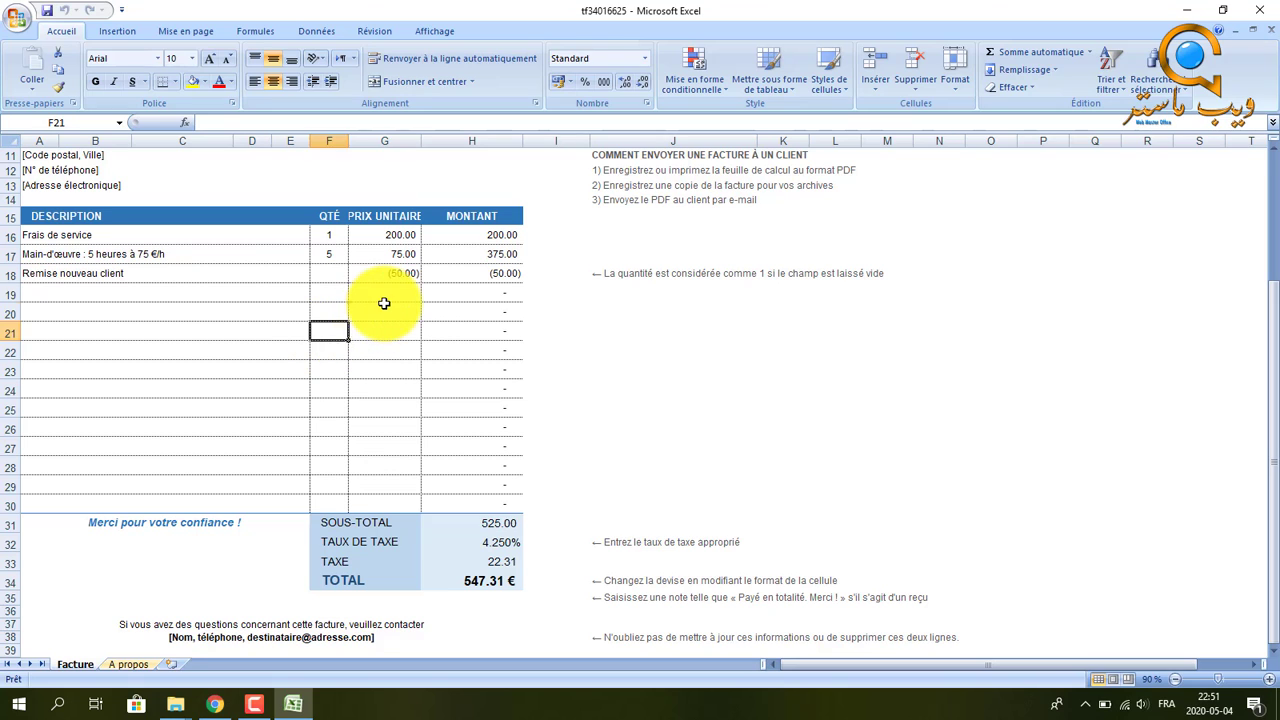
click(384, 303)
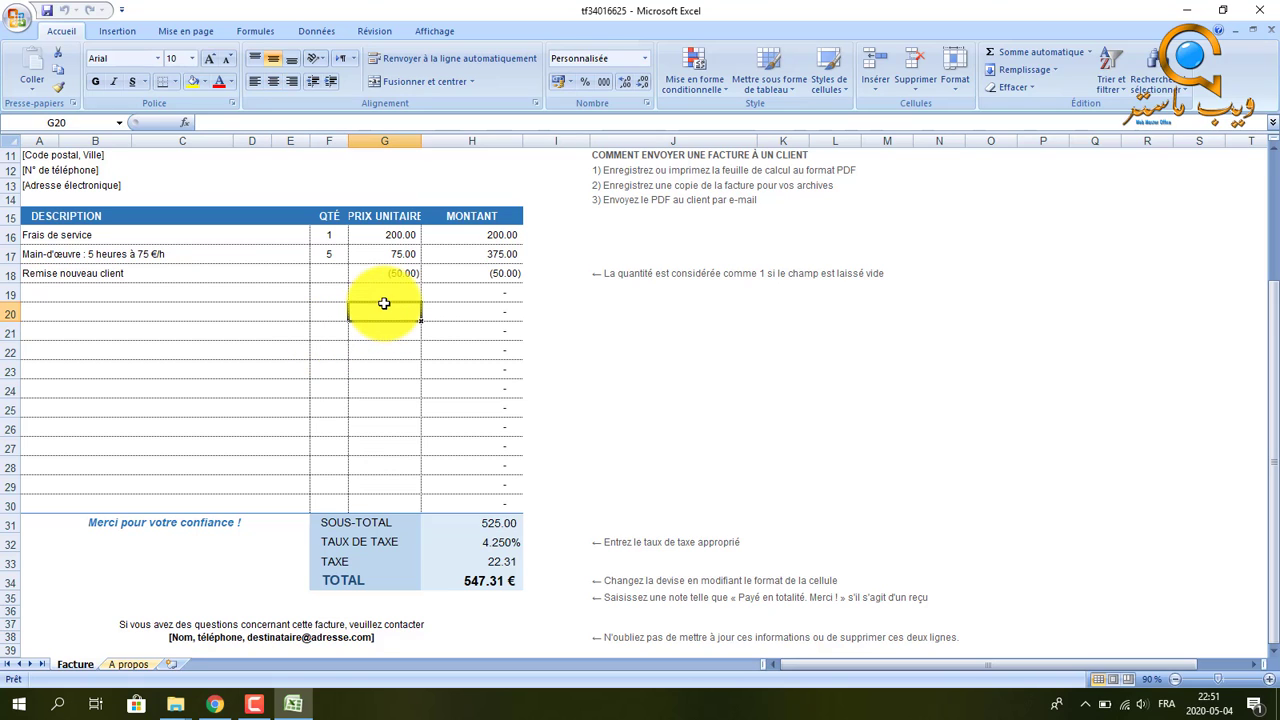
Check the tf34016625 invoice in print preview and close the workbook
click(16, 18)
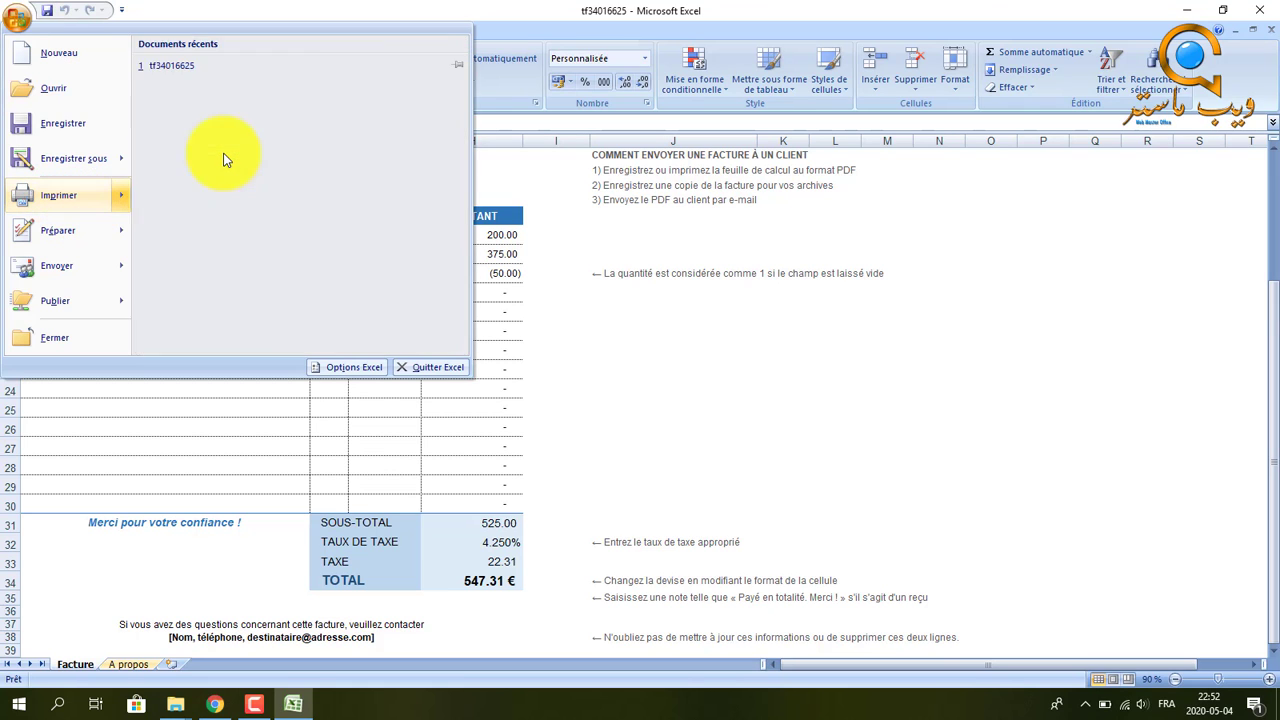
click(224, 160)
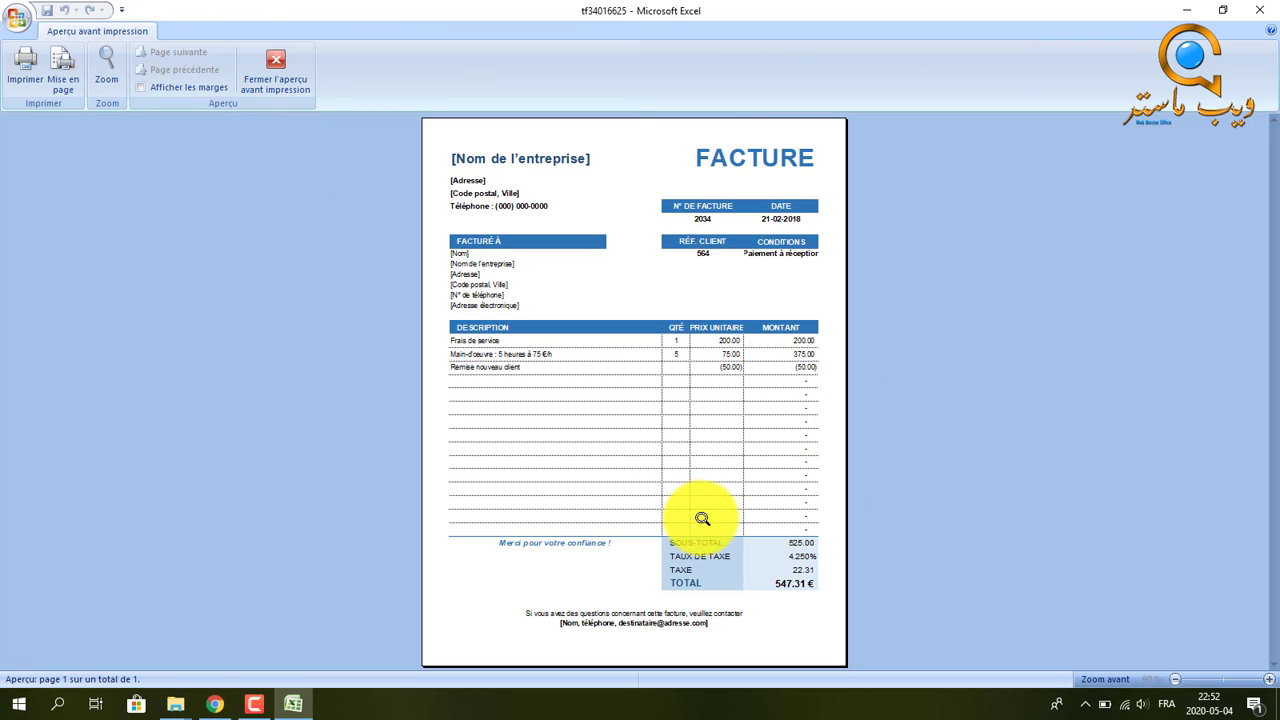
click(1265, 12)
click(1258, 10)
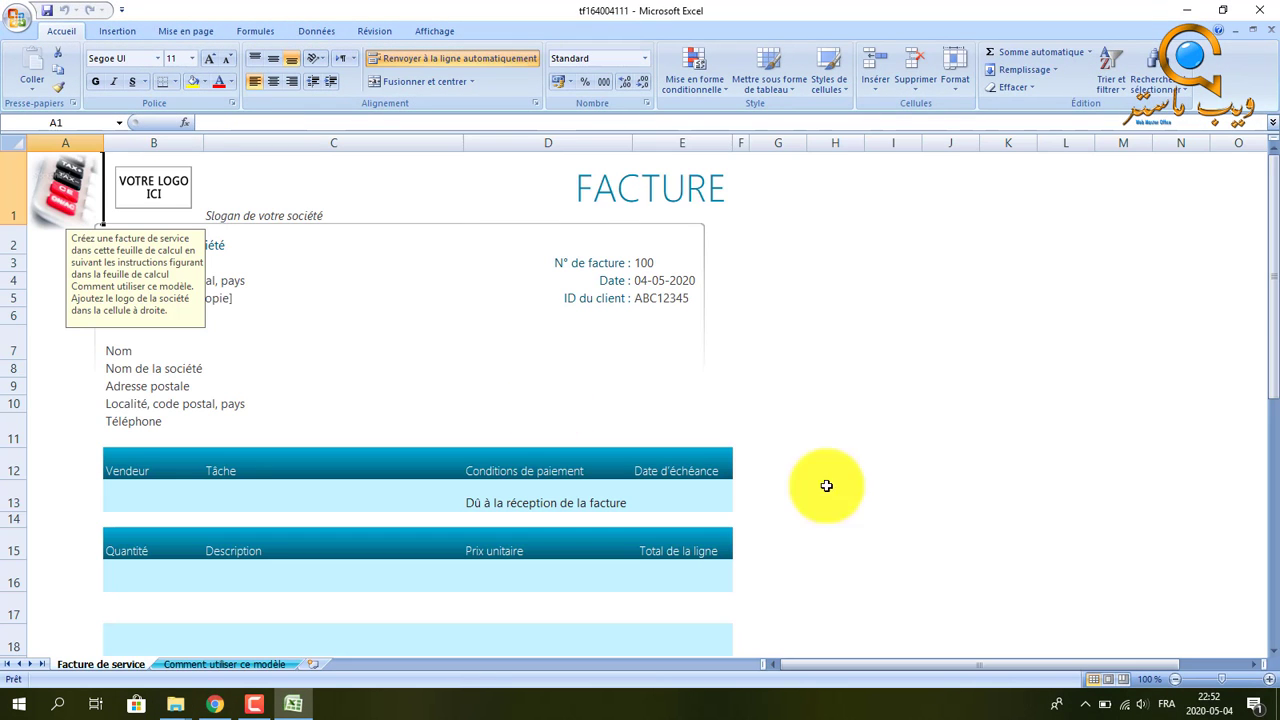
Show the tf16400411 service invoice in print preview and zoom in on the page
drag(1277, 310, 1262, 140)
click(14, 20)
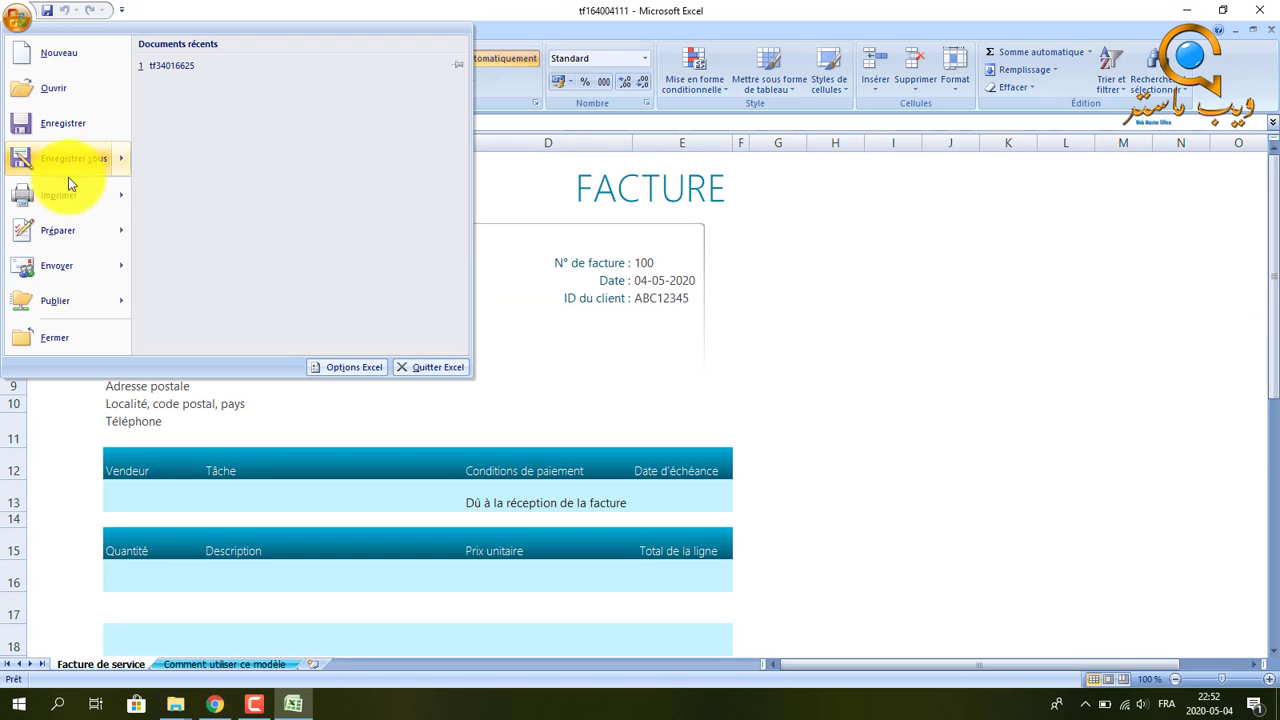
mouse_move(80, 192)
click(215, 165)
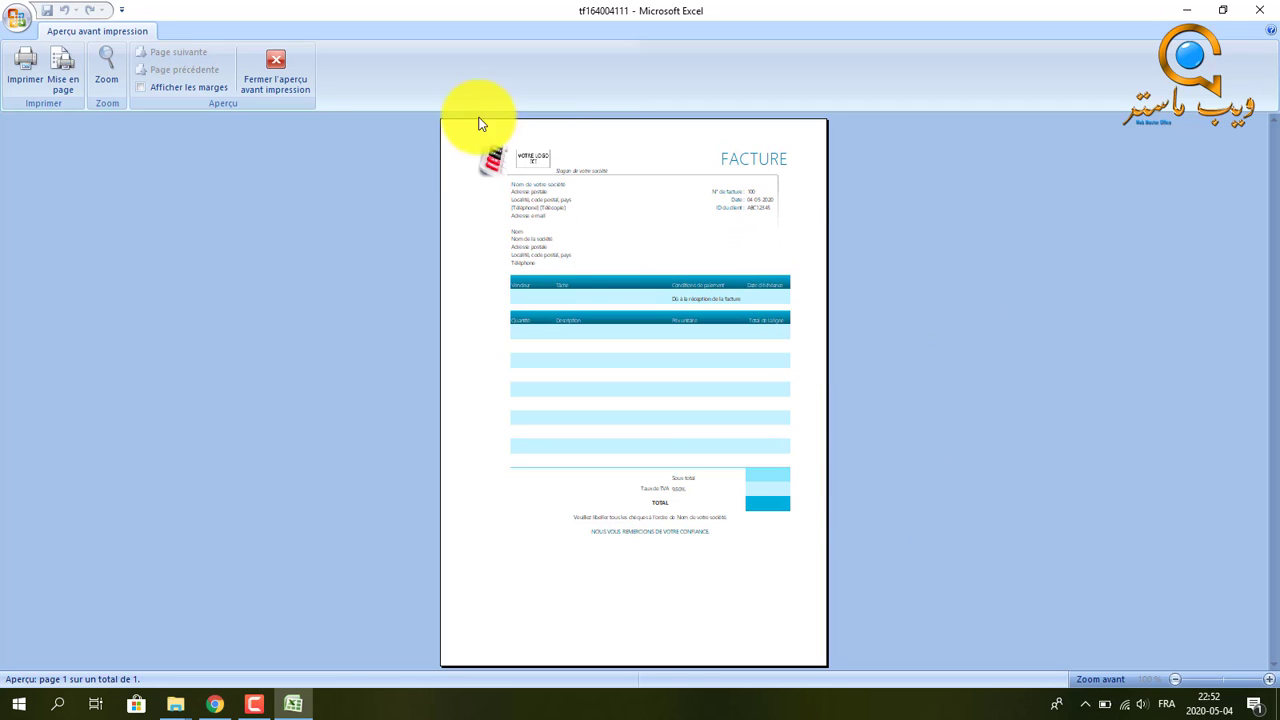
click(584, 278)
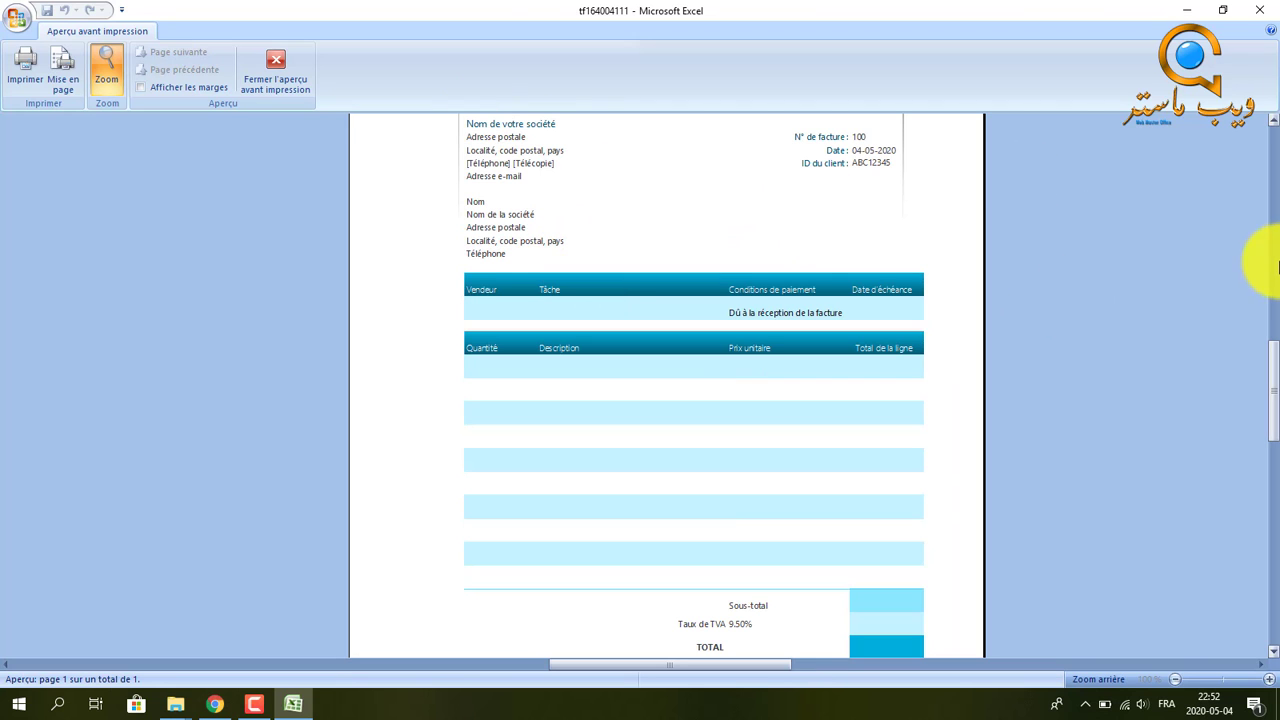
Close the service invoice without saving and open the tf89309507 template, recovering its content and dismissing the repair report
click(1257, 8)
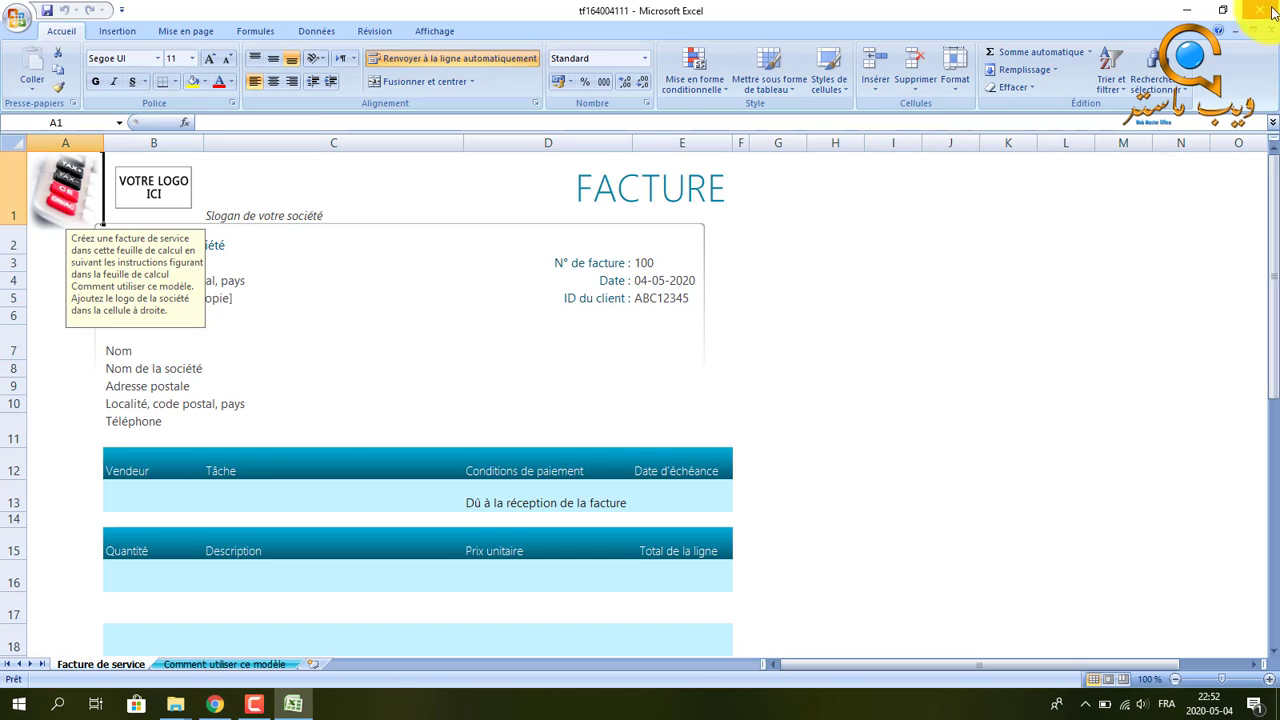
click(665, 395)
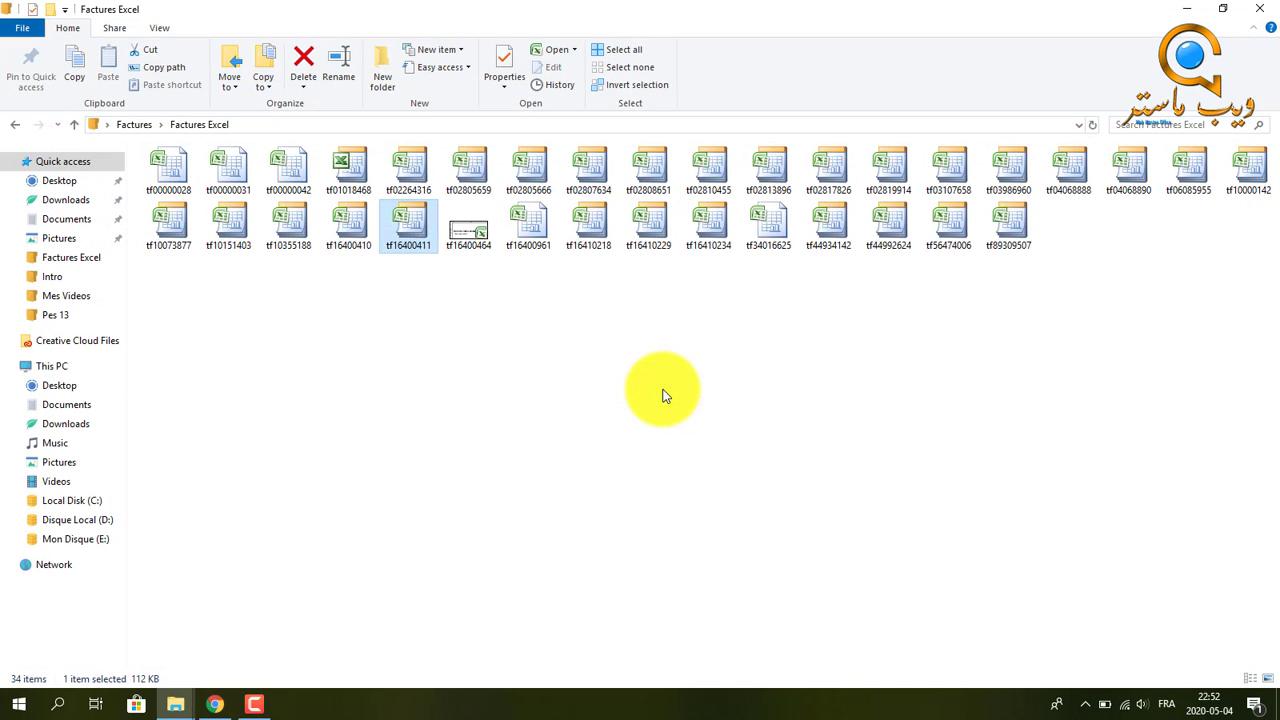
double_click(1000, 250)
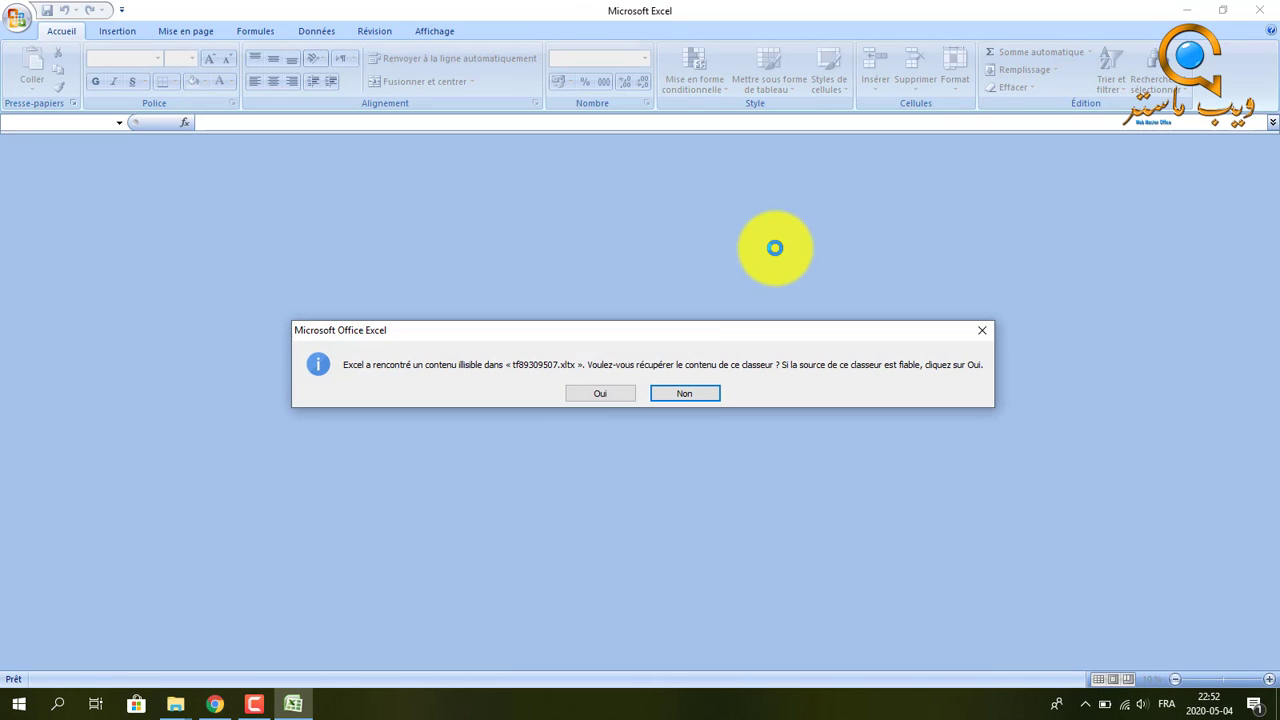
click(602, 394)
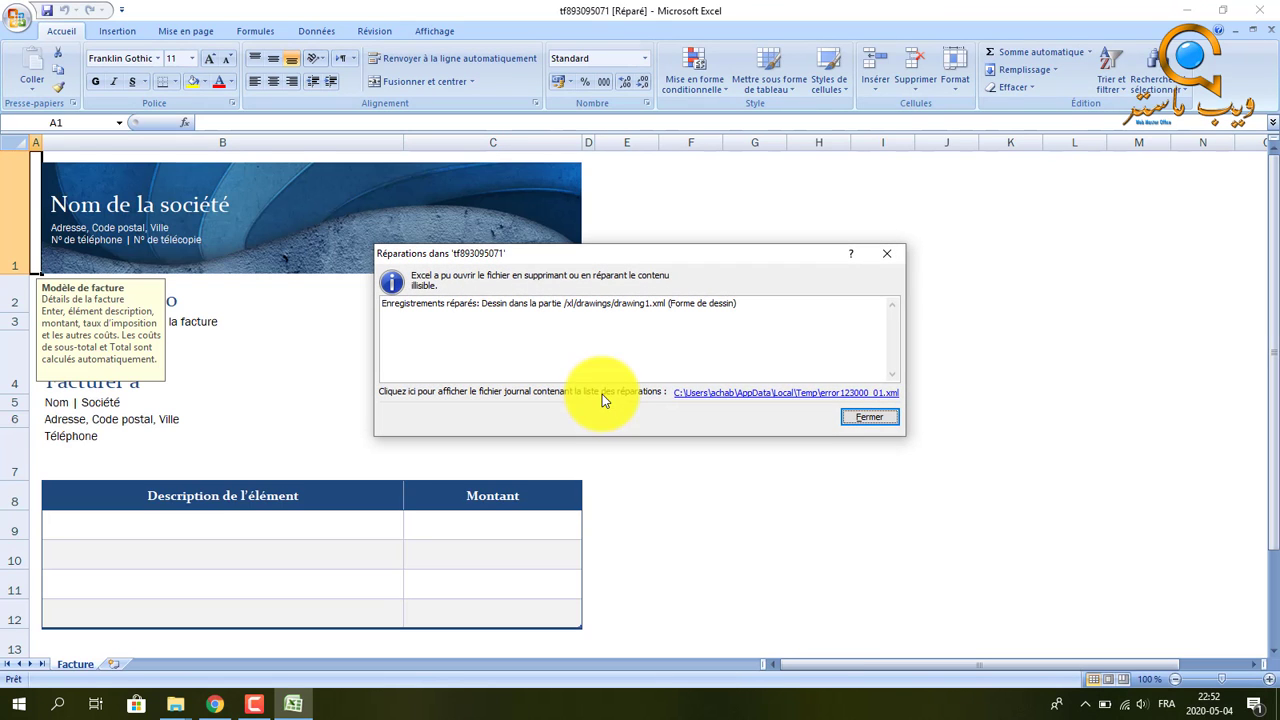
click(887, 256)
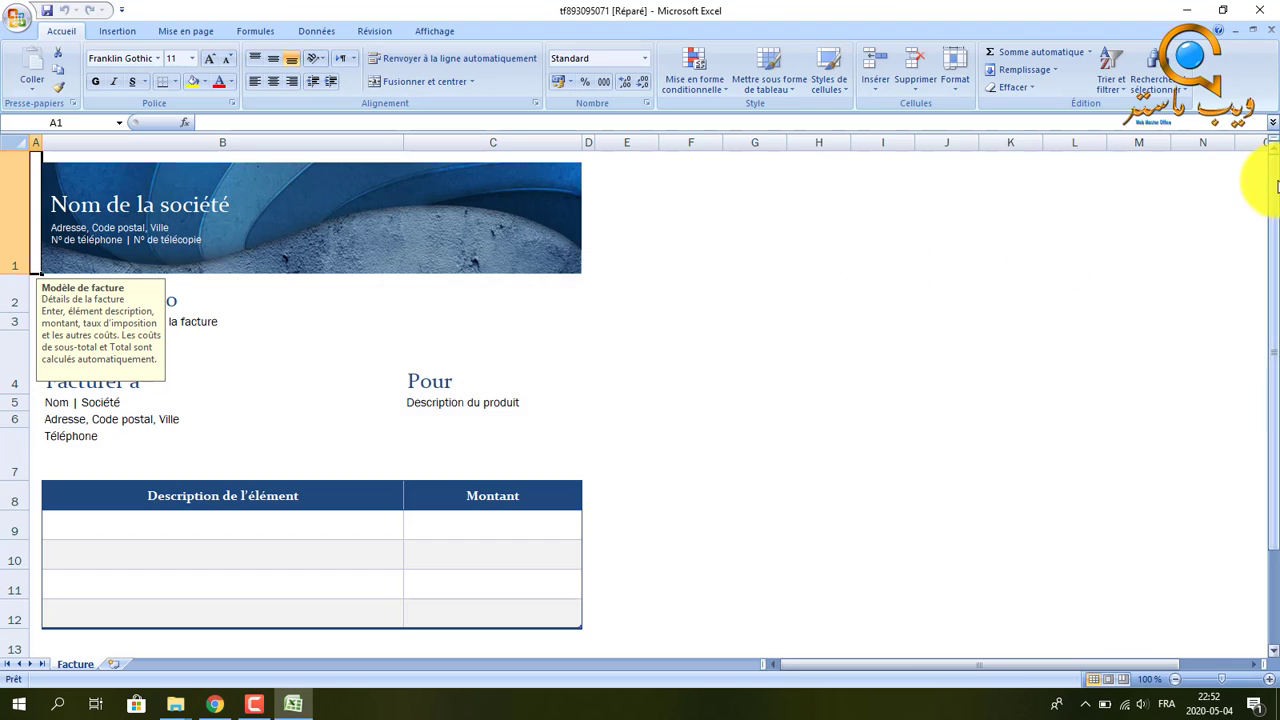
Show the repaired tf89309507 invoice in print preview and zoom in on its item table
drag(1266, 163, 1266, 215)
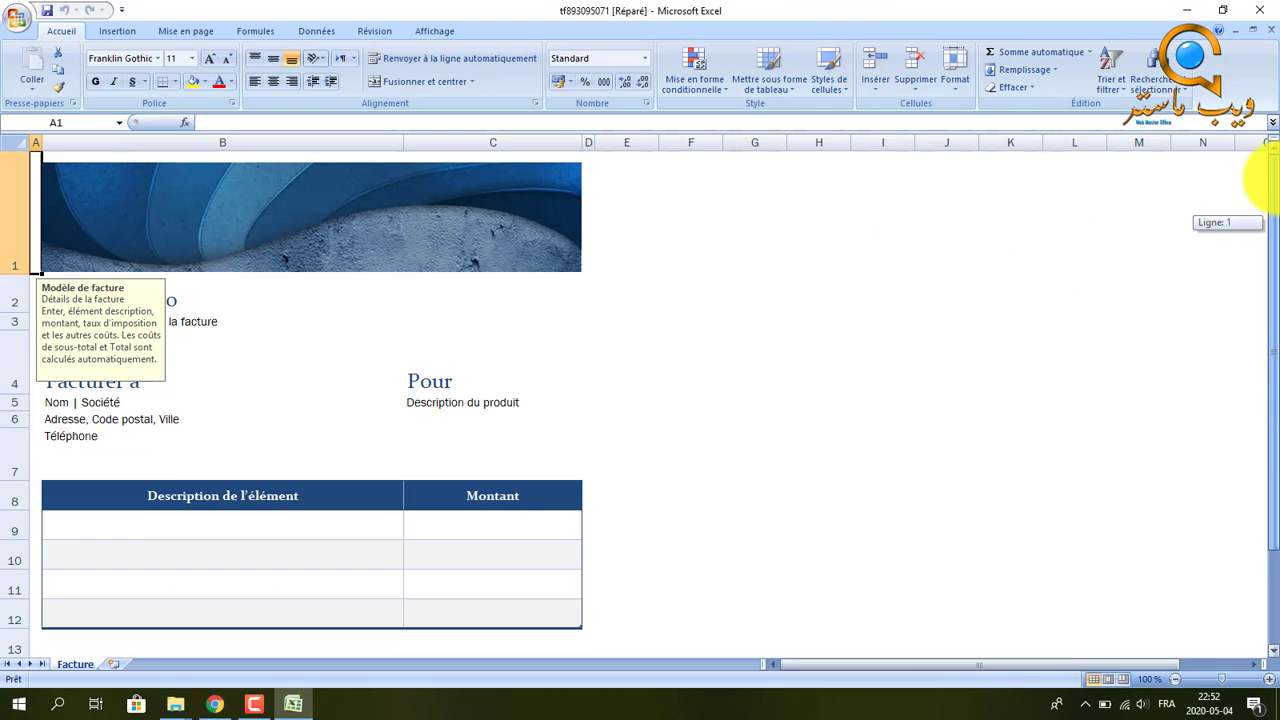
click(20, 22)
mouse_move(73, 193)
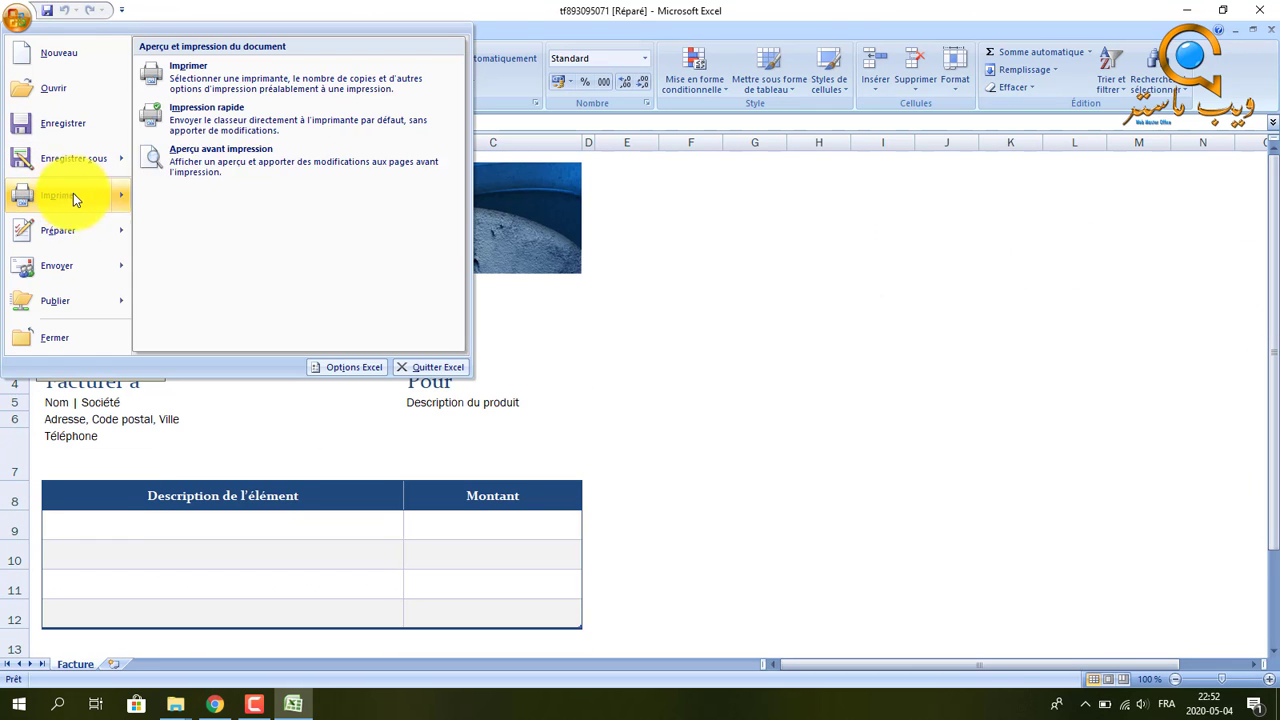
click(243, 157)
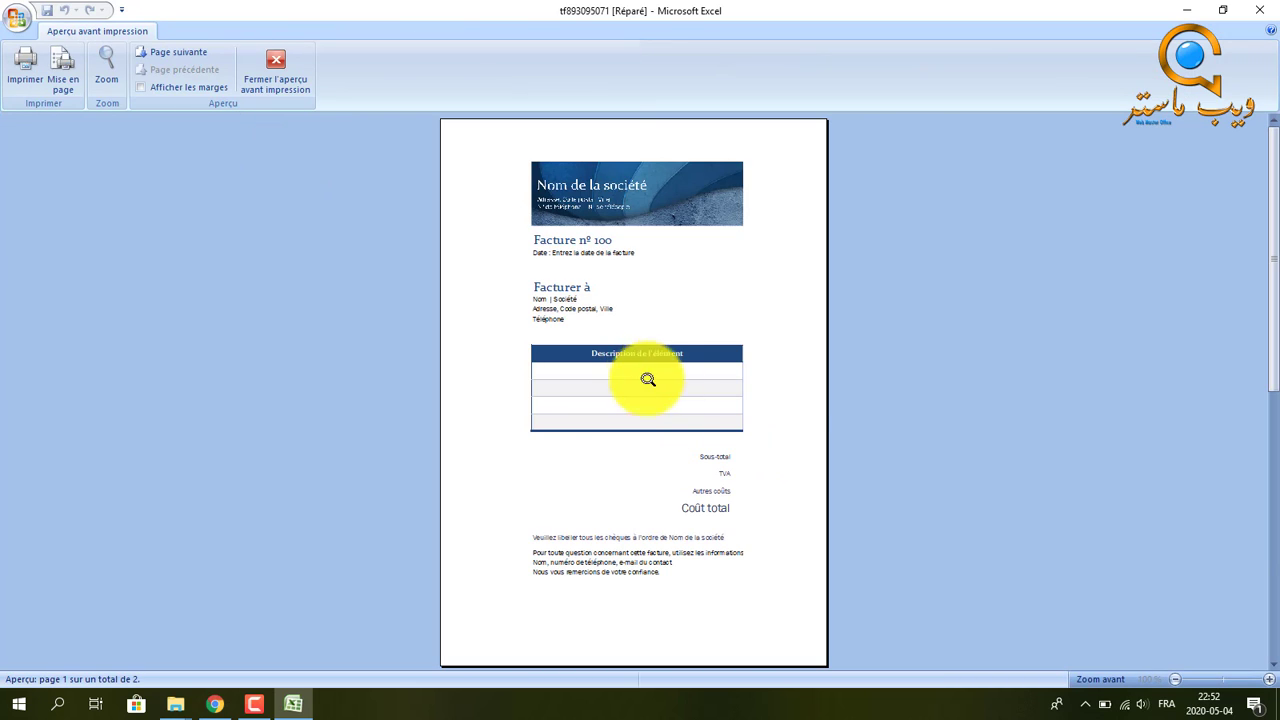
click(714, 366)
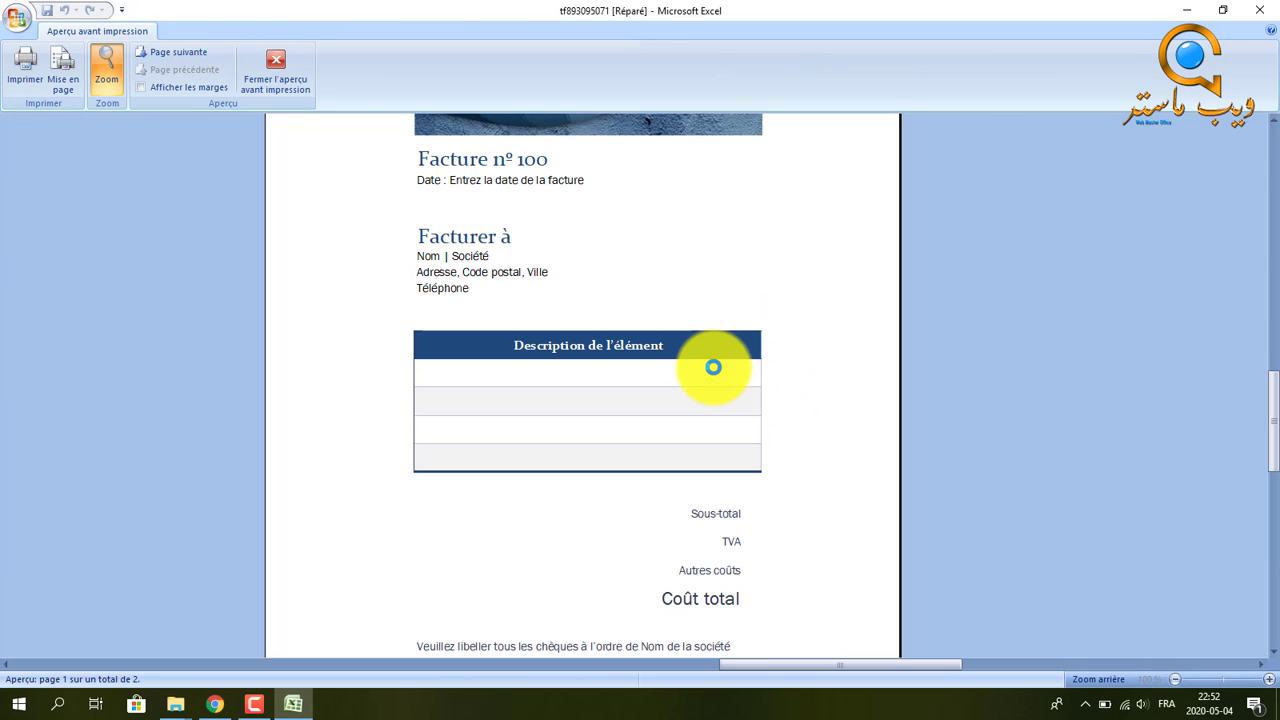
Leave the print preview and close the tf89309507 workbook without saving
click(262, 60)
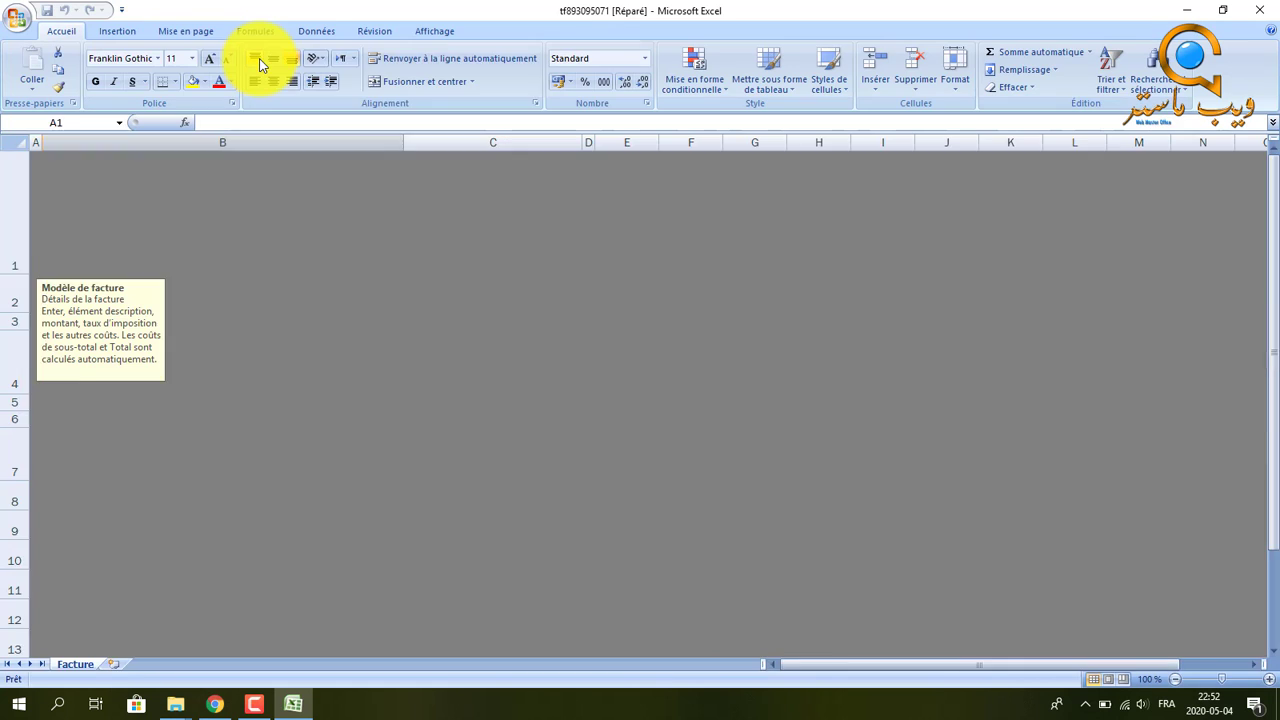
click(1259, 10)
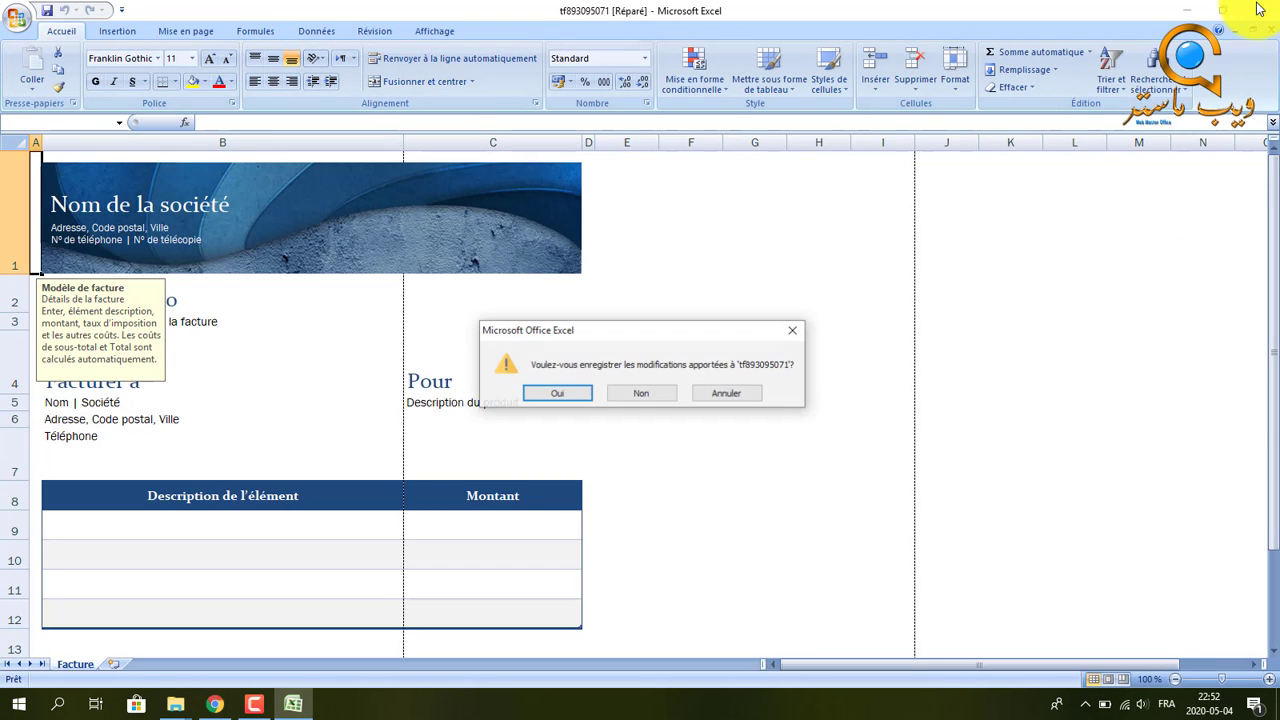
click(622, 398)
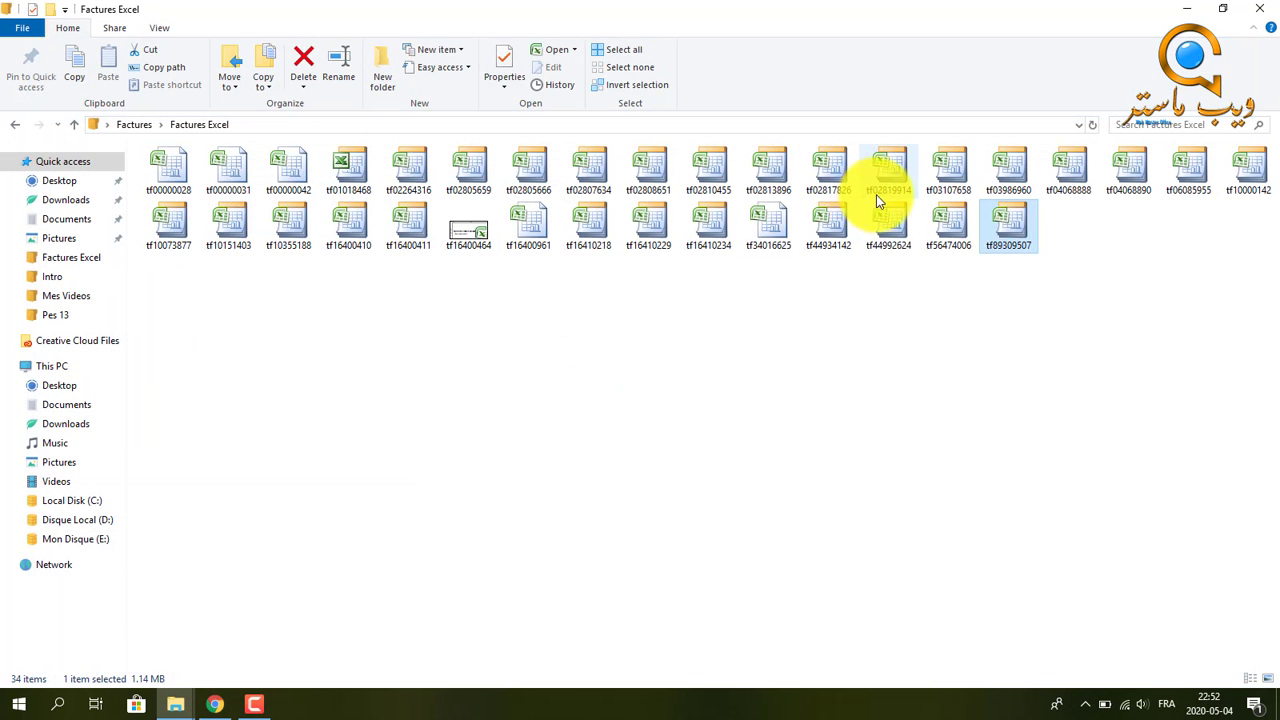
Reopen the tf34016625 invoice template, look over its rows down to the total, and close it
double_click(754, 229)
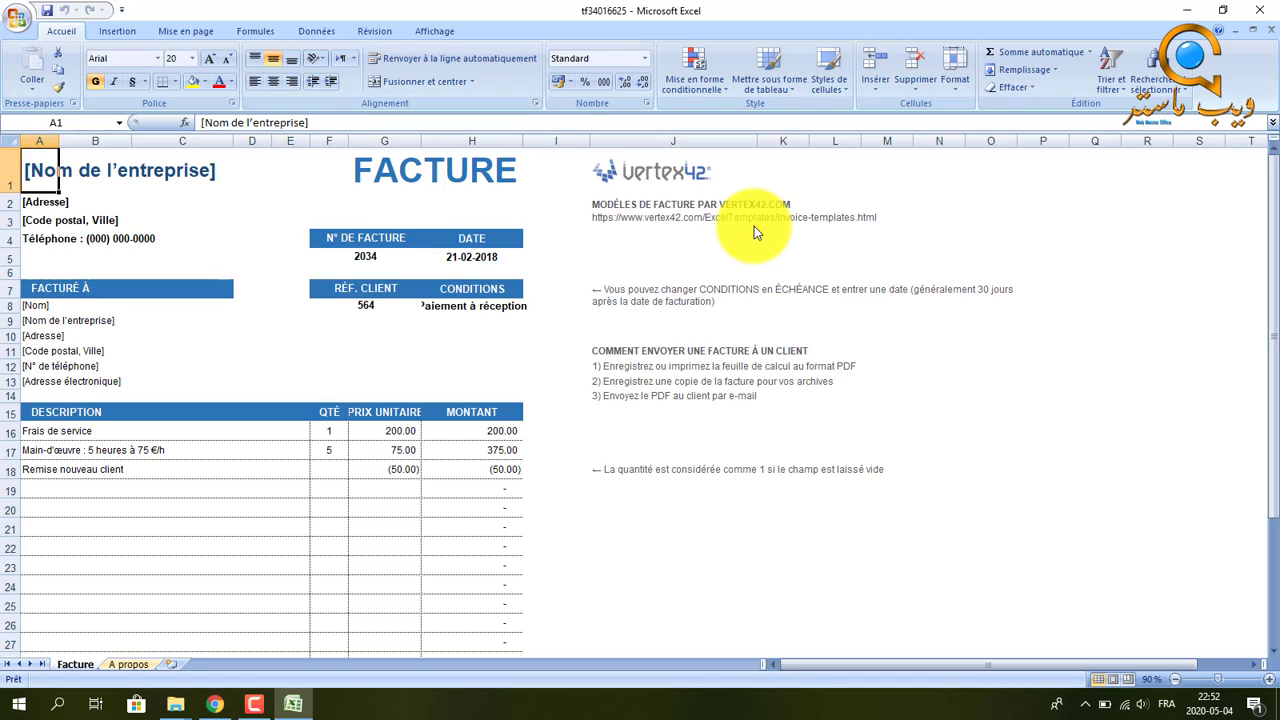
scroll(1257, 343, down, 3)
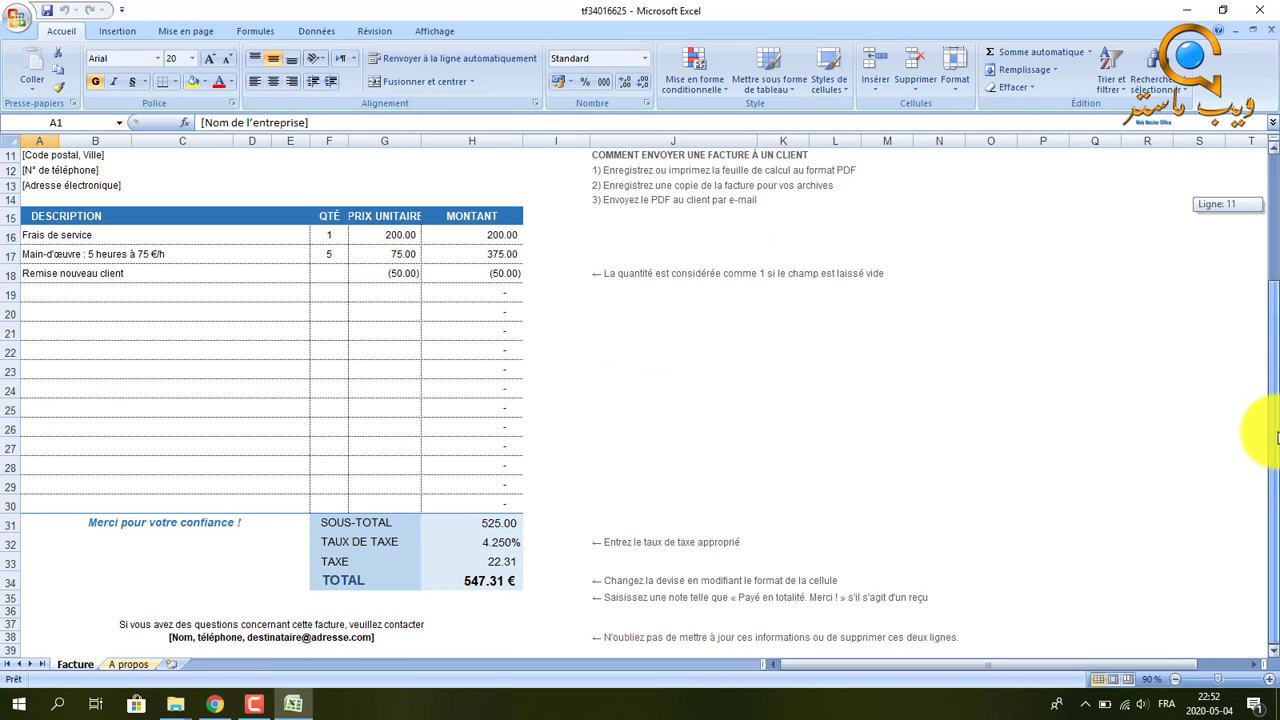
scroll(1257, 428, up, 3)
click(1270, 9)
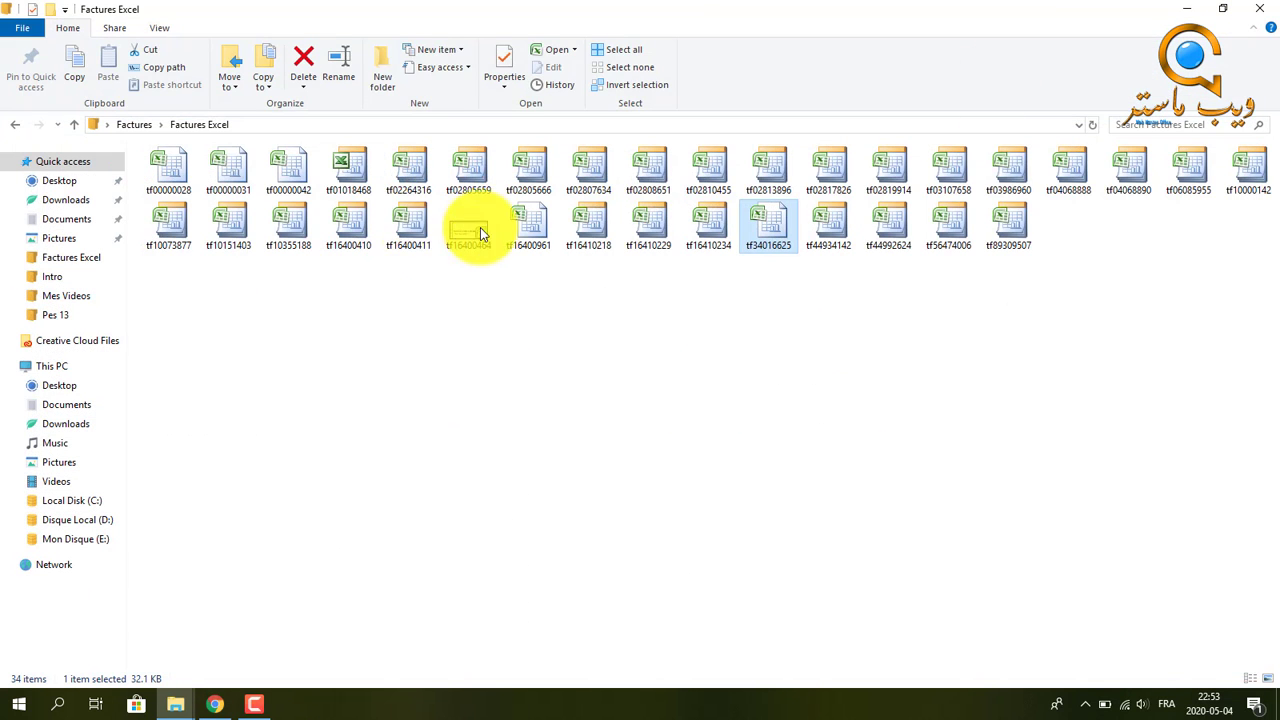
Open the tf10151403 sales invoice template and show it in print preview
double_click(233, 240)
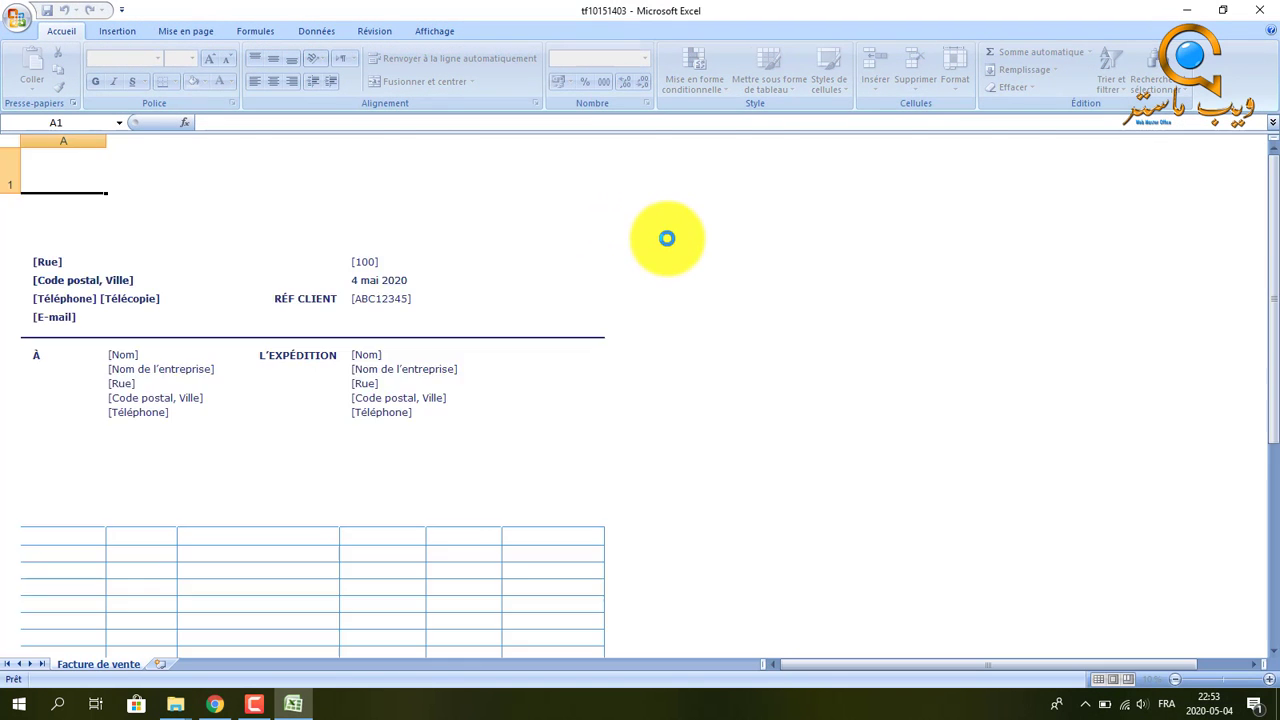
drag(1271, 266, 1277, 62)
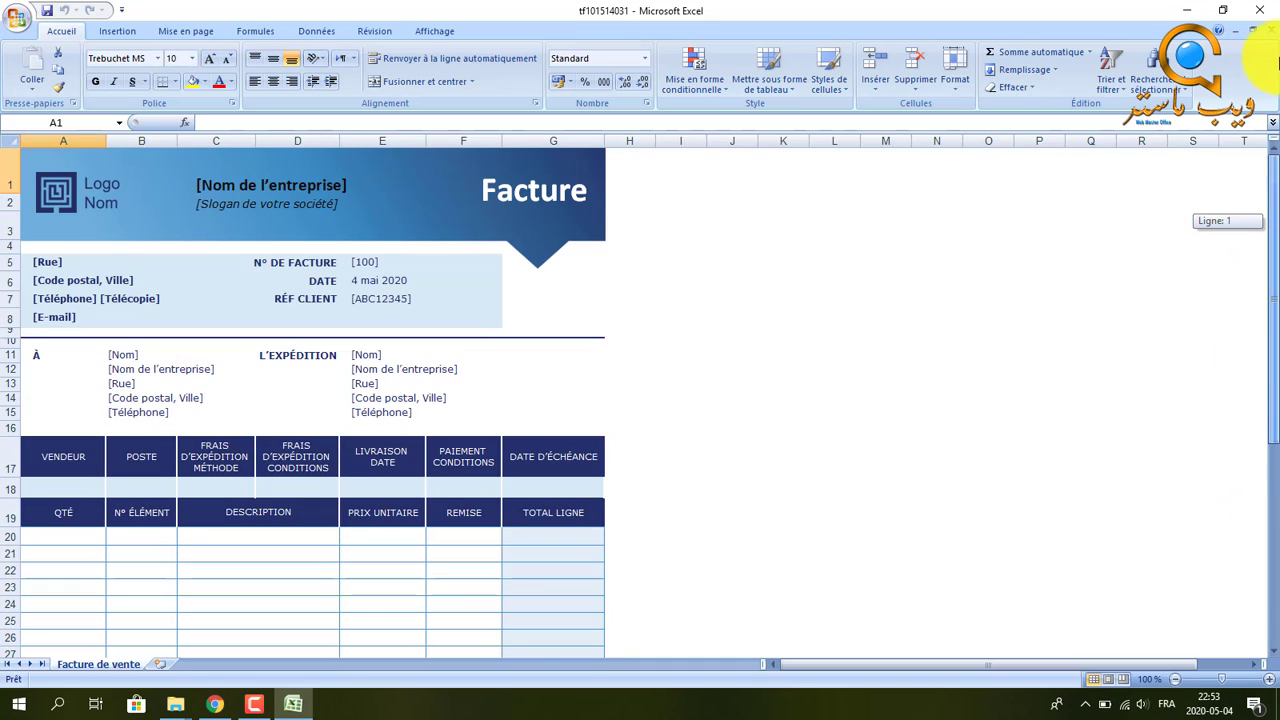
click(17, 17)
mouse_move(77, 205)
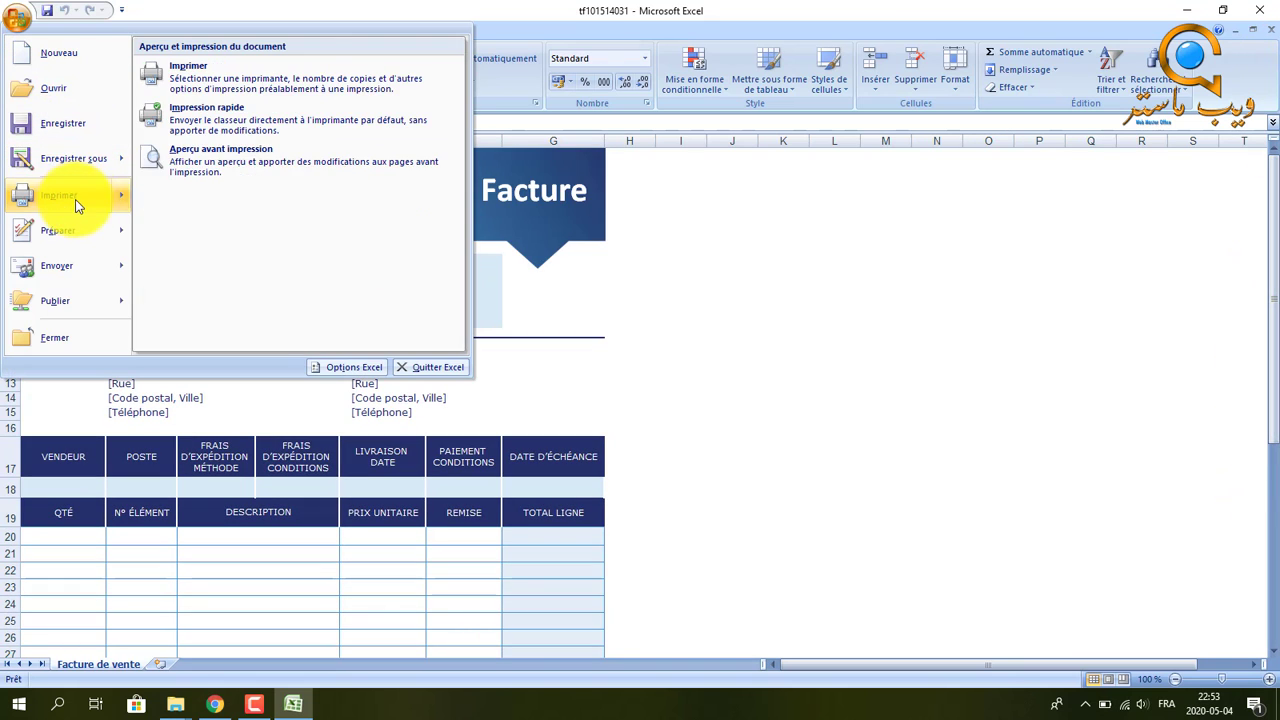
click(189, 163)
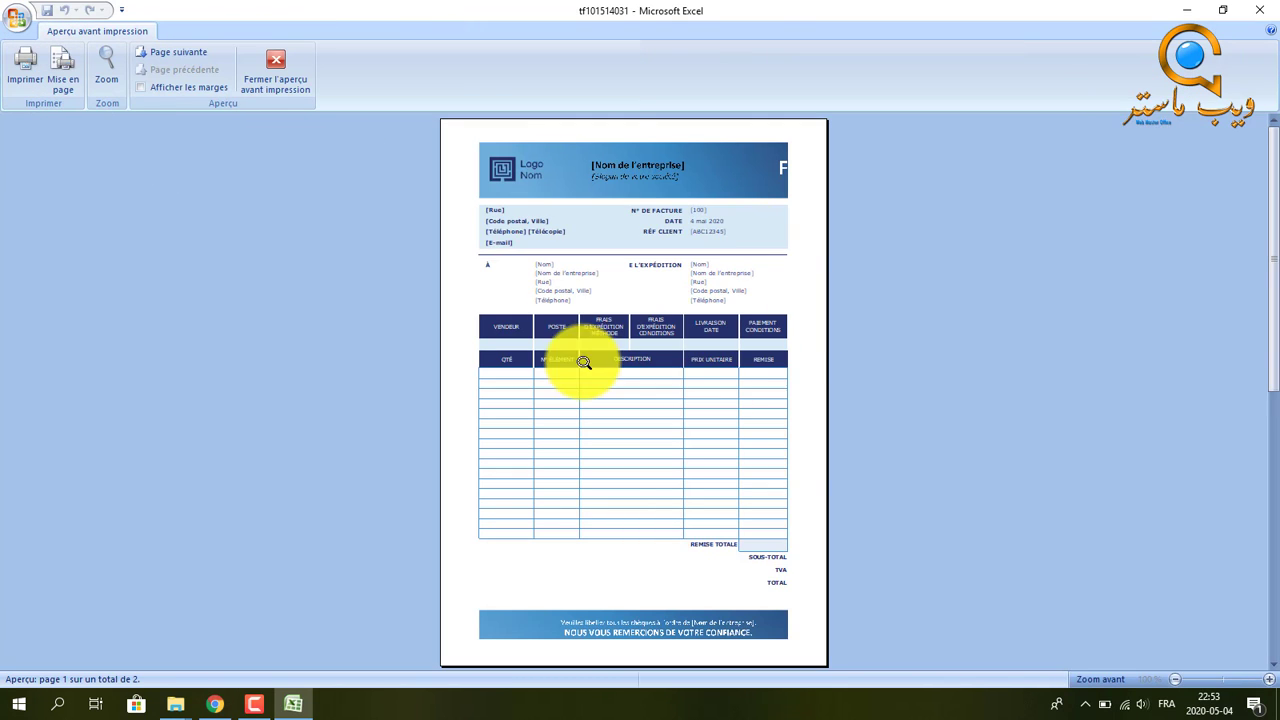
Zoom in on the previewed sales invoice and look over its header and item table
click(674, 289)
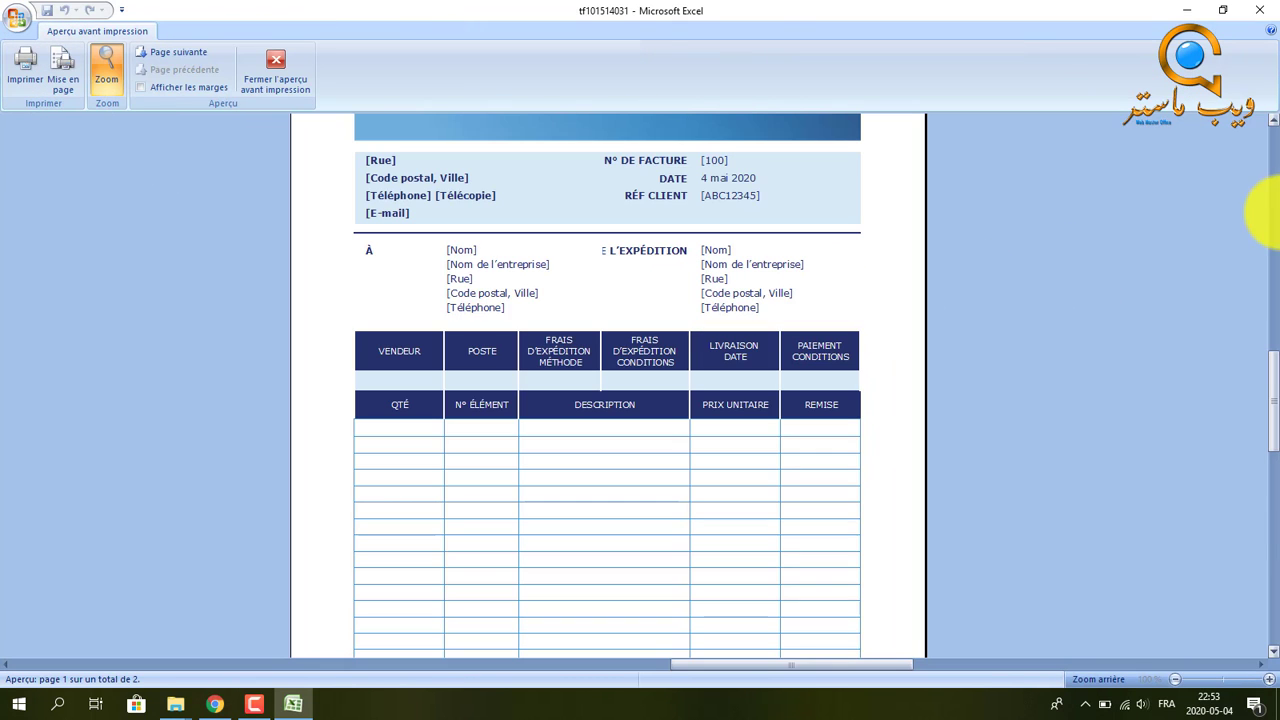
scroll(1278, 281, up, 3)
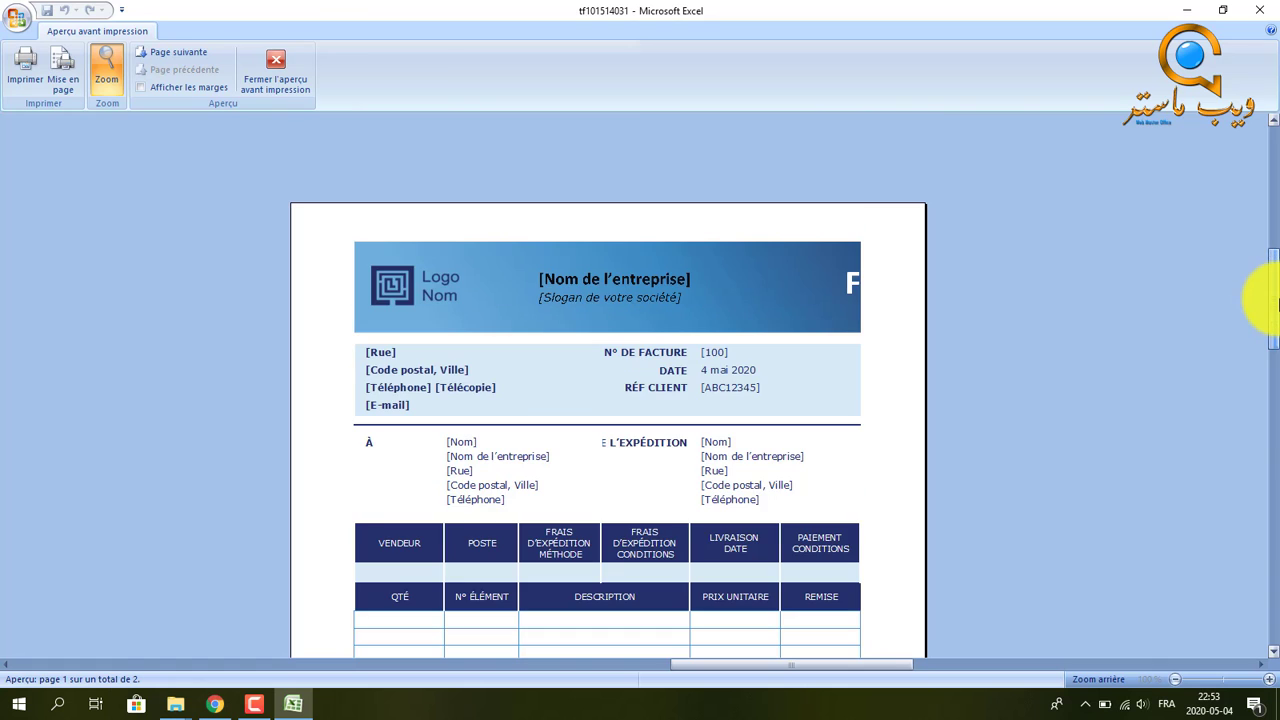
drag(1278, 303, 1276, 332)
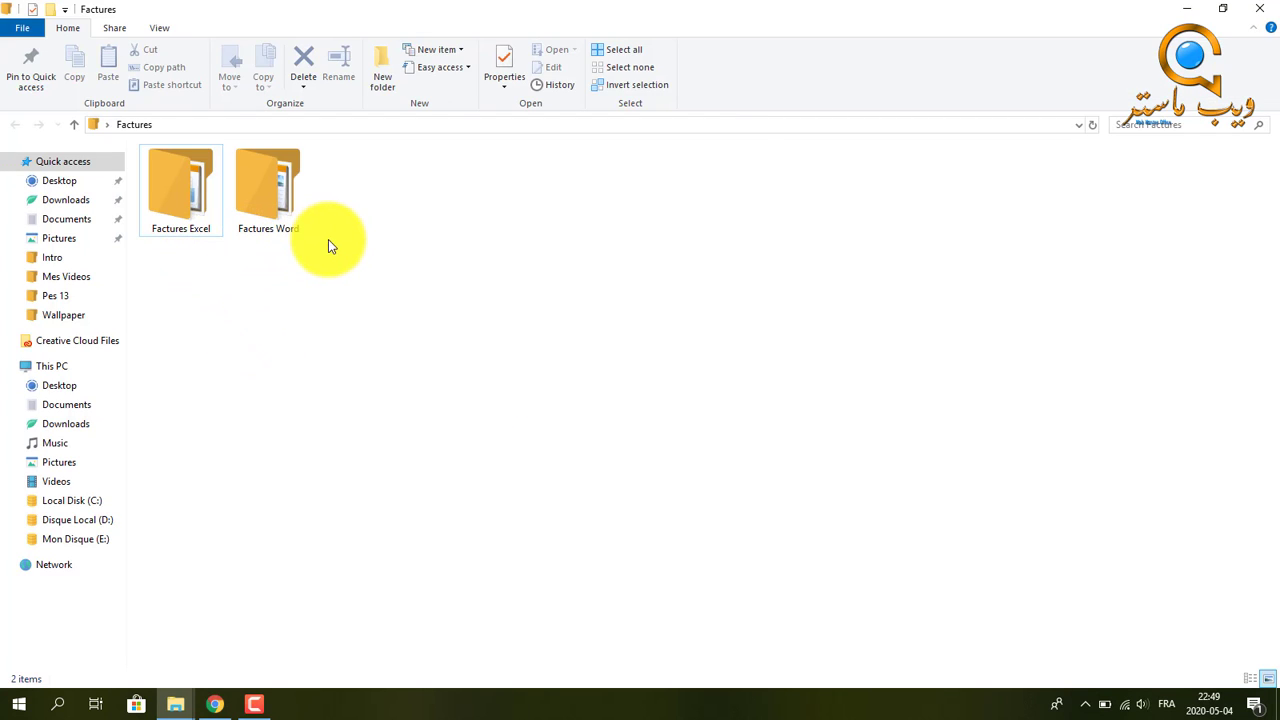
Open the Factures Excel folder and display its files as medium icons
click(188, 237)
double_click(188, 237)
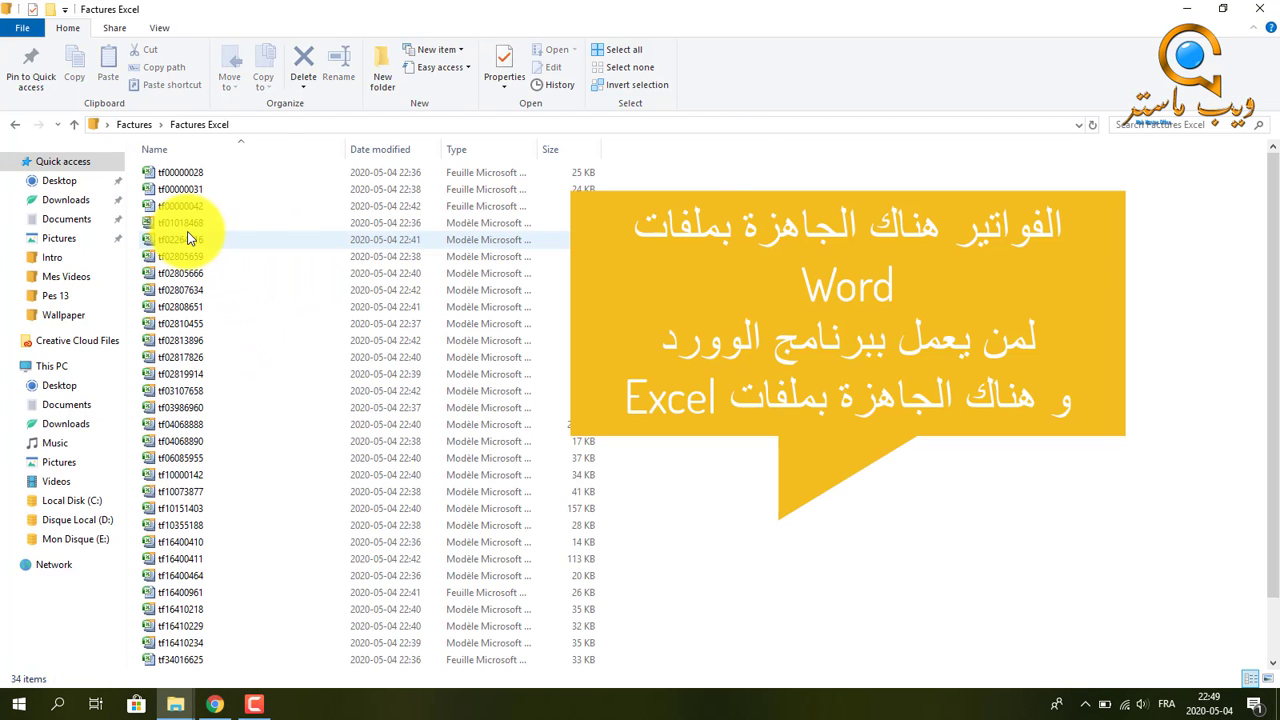
right_click(918, 212)
mouse_move(1060, 280)
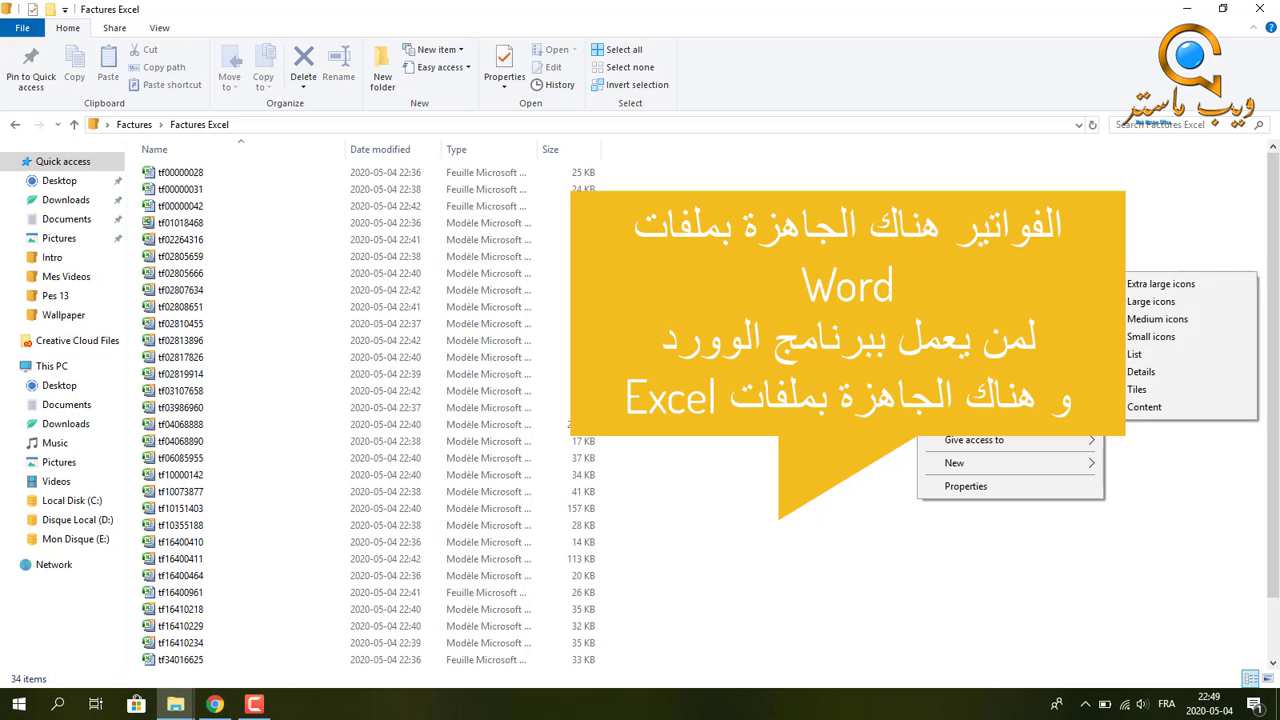
click(1166, 318)
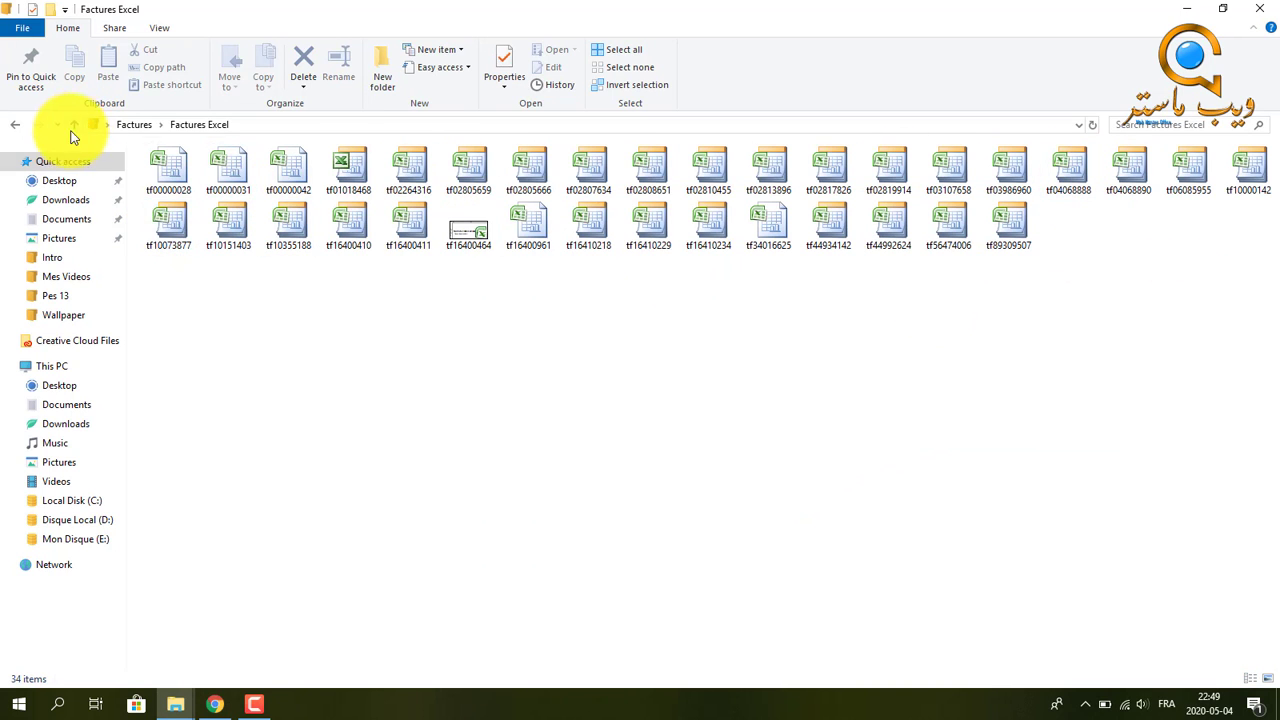
Return to the Factures folder and open the Factures Word folder
click(15, 124)
double_click(258, 200)
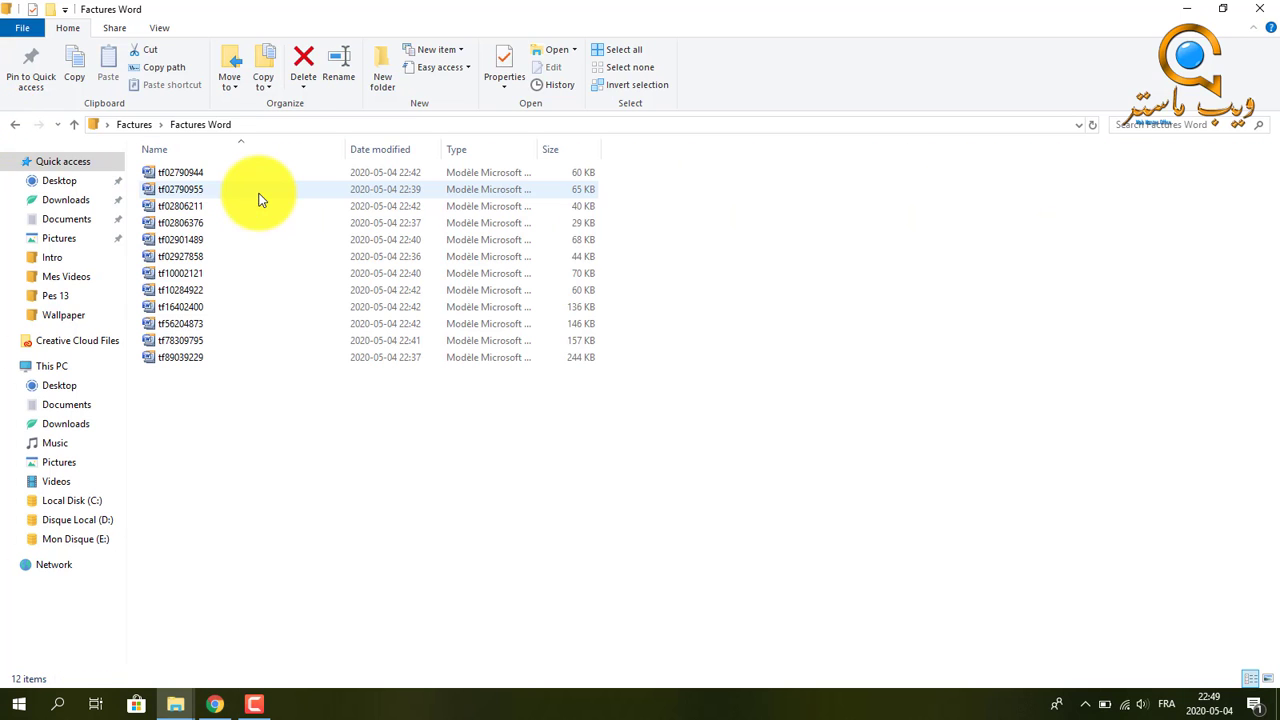
Display the Factures Word folder's files as medium icons and open the tf02790944 template
right_click(804, 275)
mouse_move(885, 311)
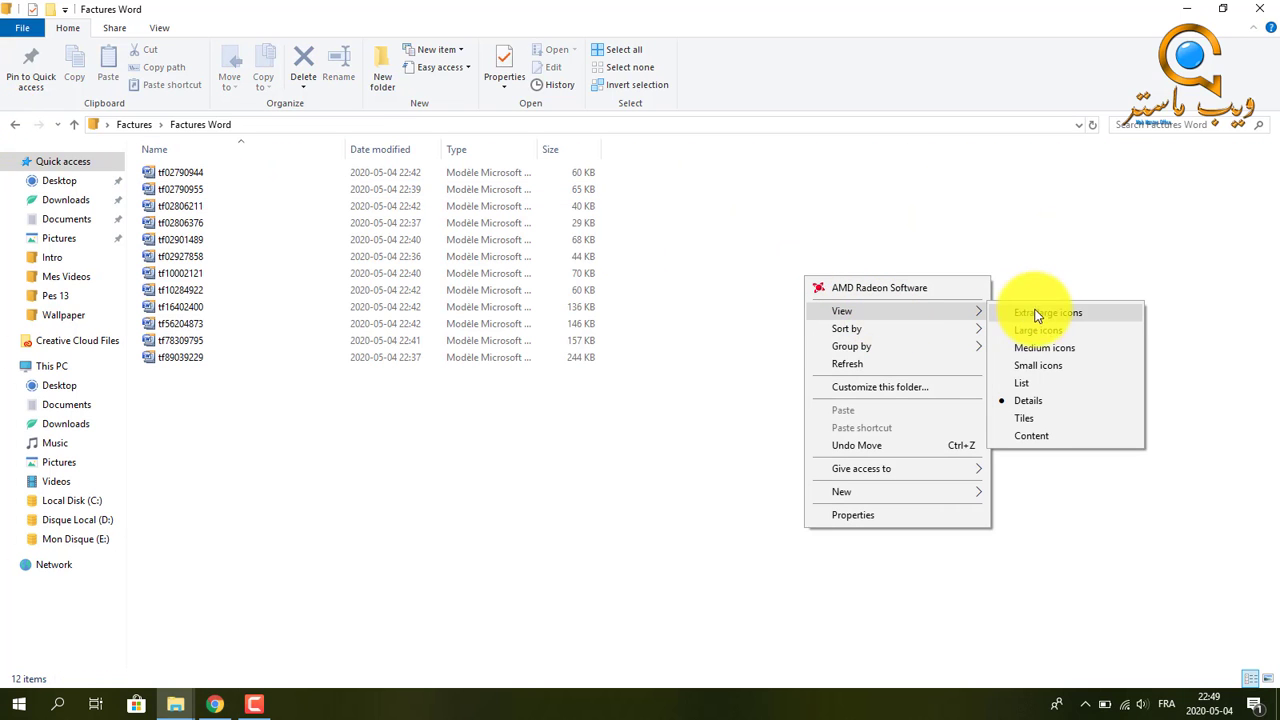
click(1025, 354)
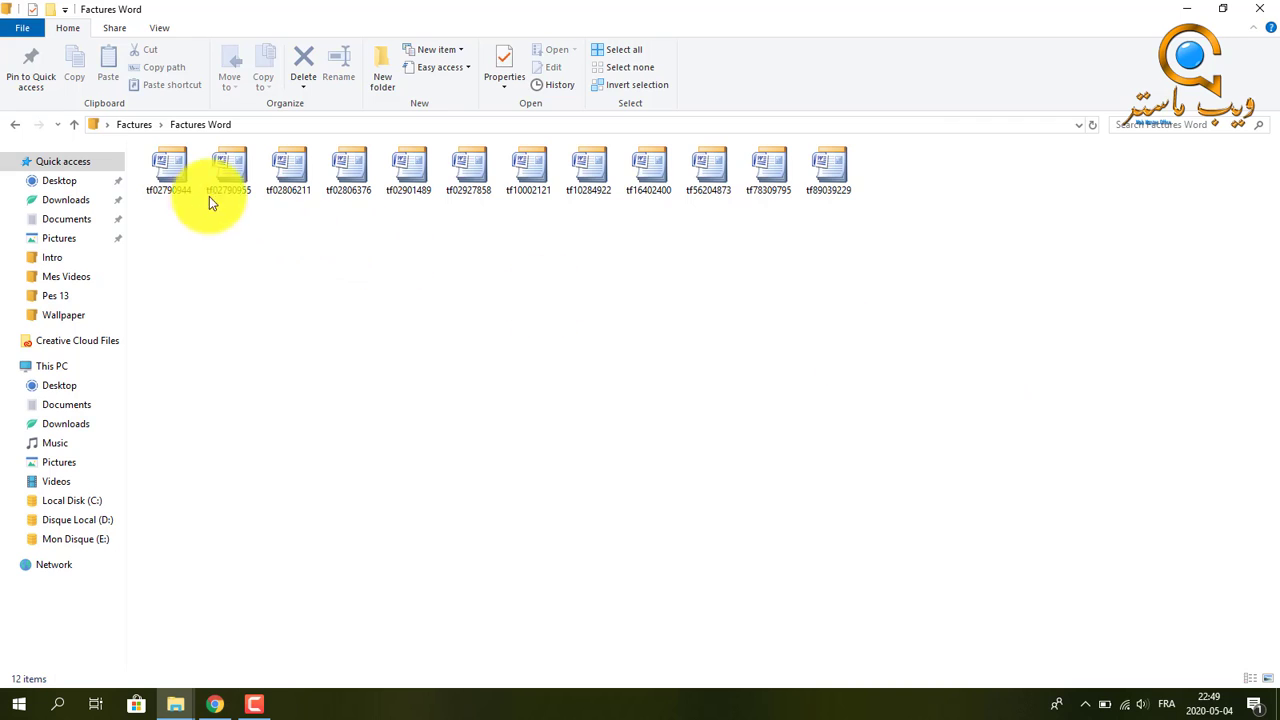
click(172, 183)
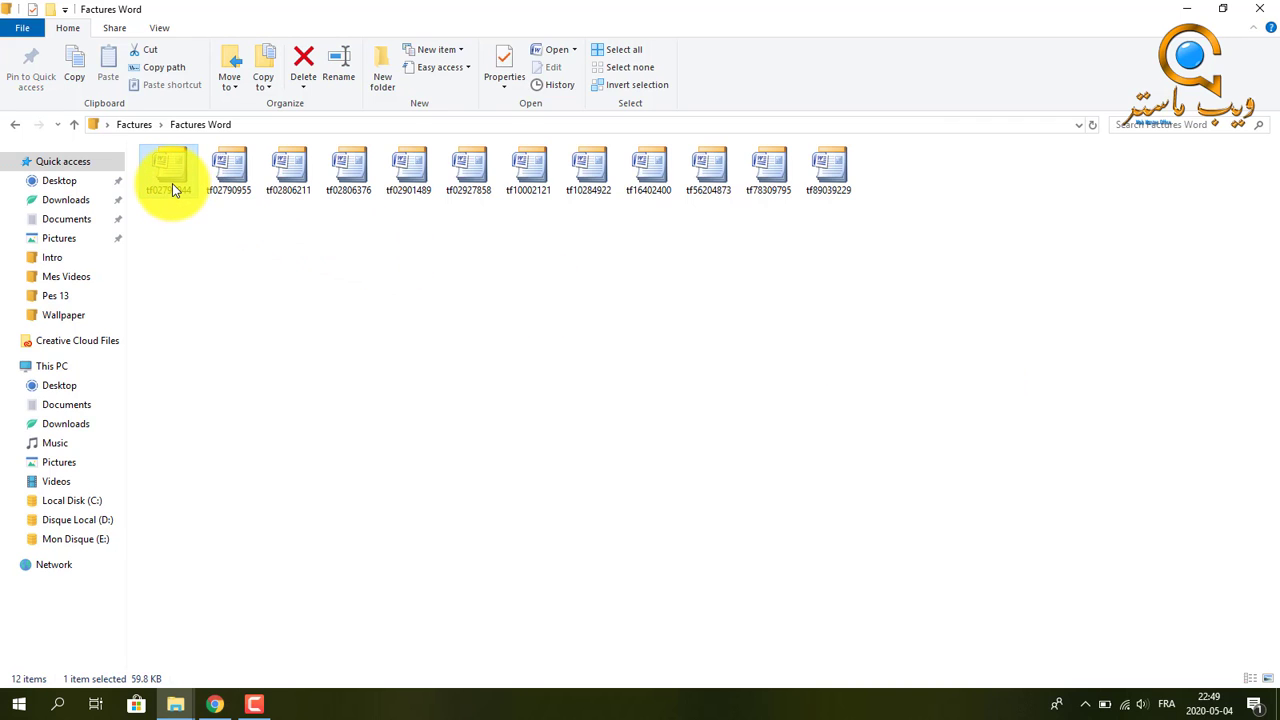
double_click(172, 183)
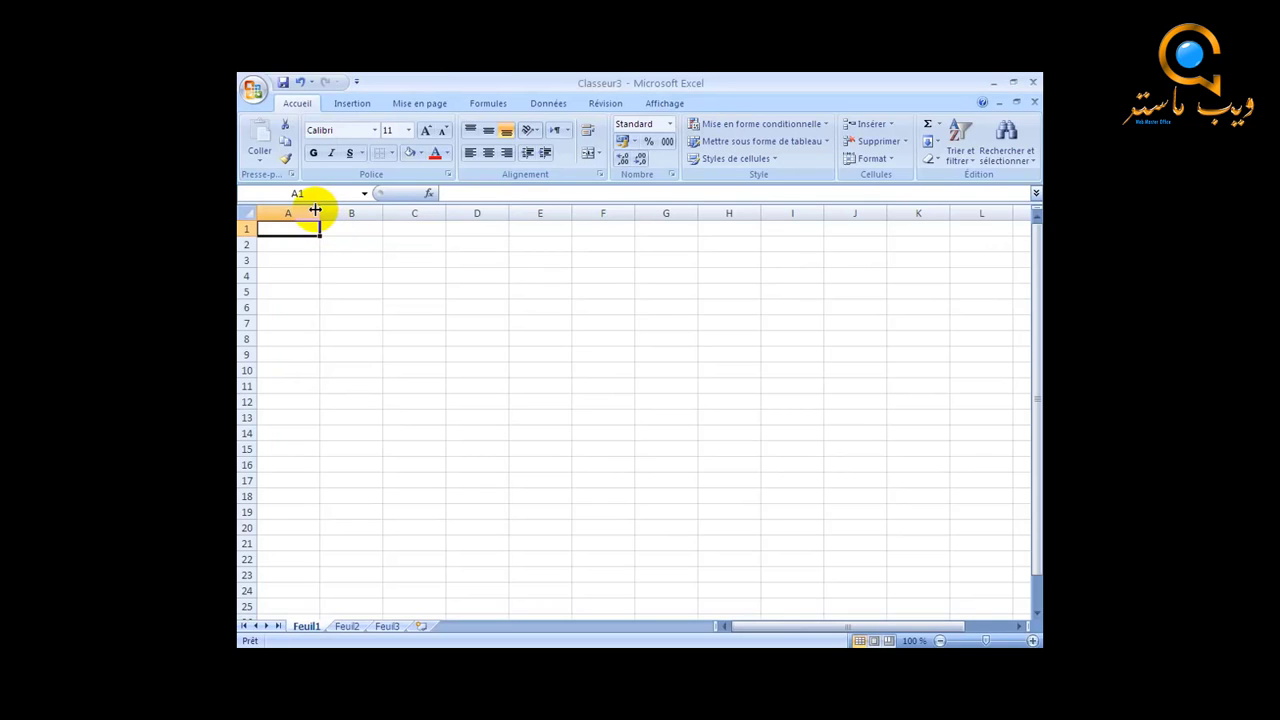
Switch to the blank Excel workbook, narrow column A of Feuil1 and select the table area B8:F19
drag(318, 213, 280, 214)
click(429, 401)
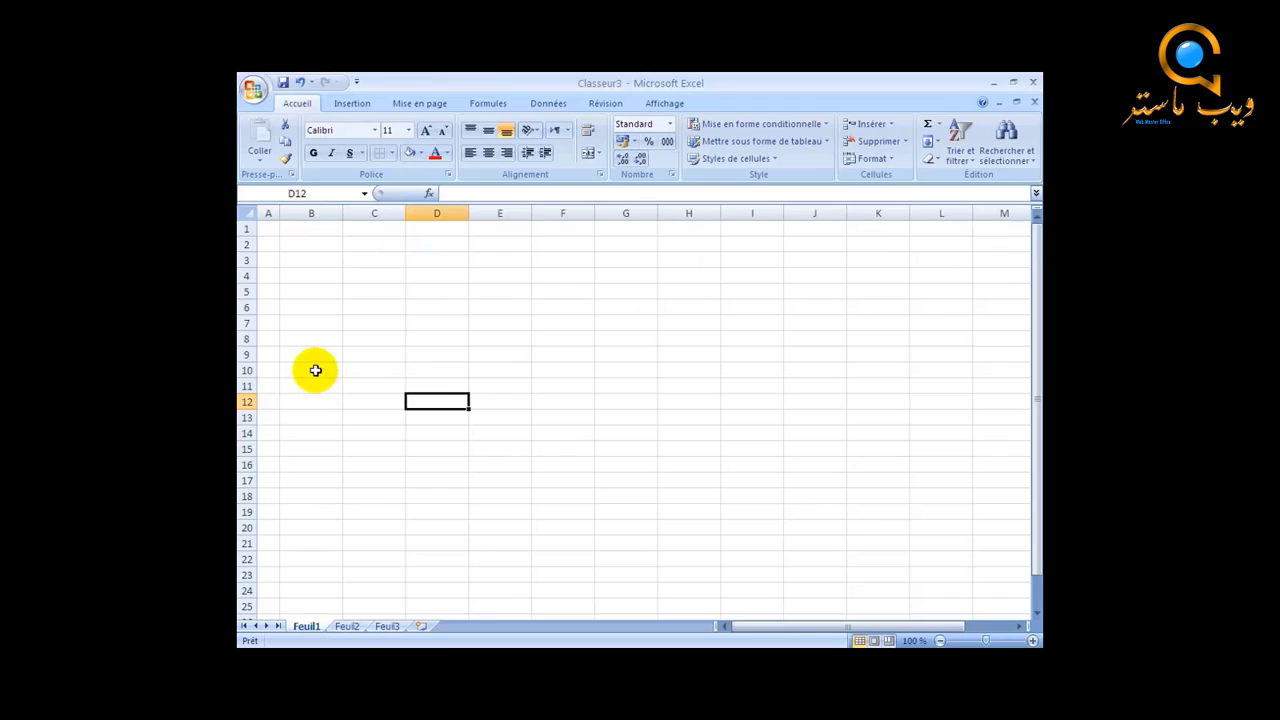
drag(313, 342, 553, 507)
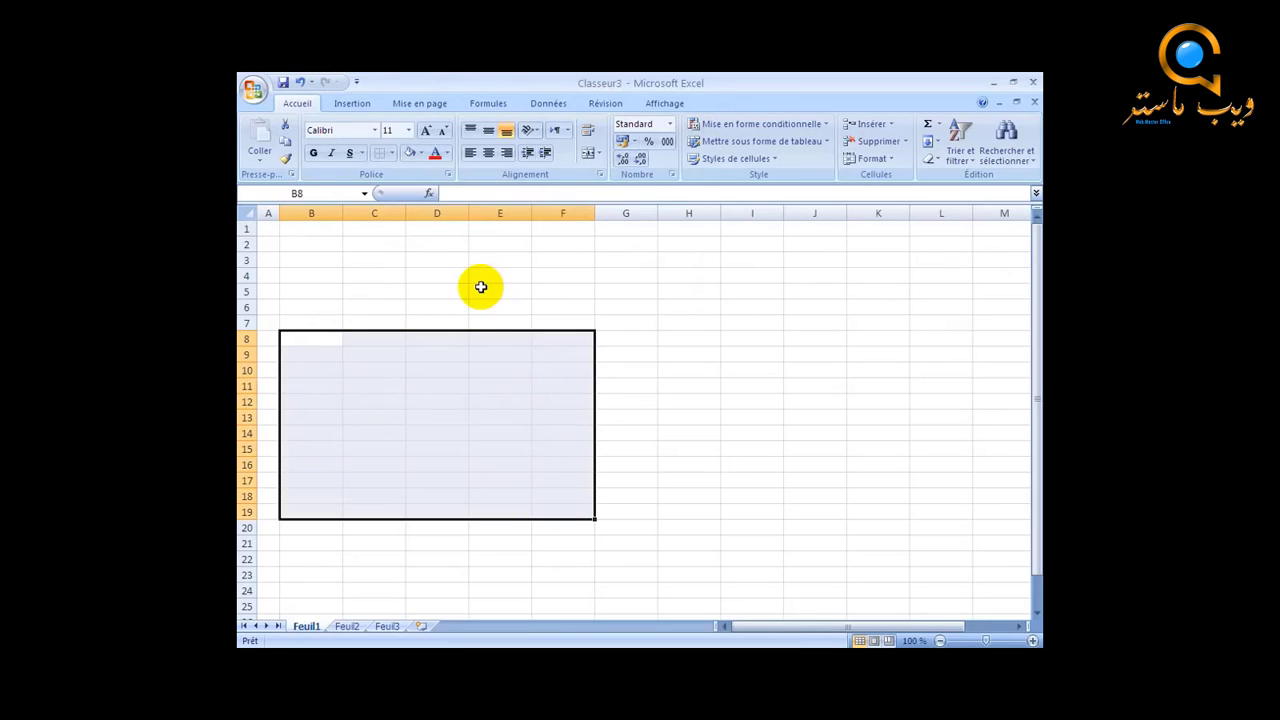
click(345, 214)
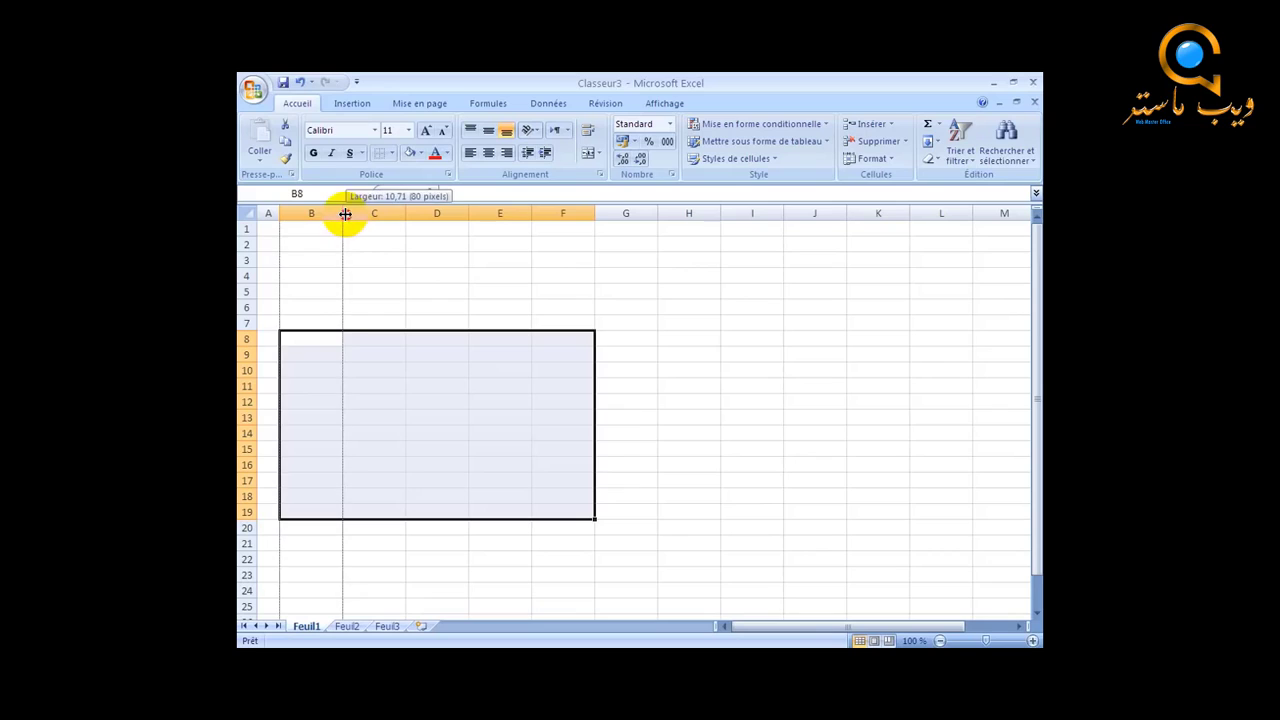
Enter the headers REFERENCE, DESIGATION, QUANTITE, PRIX HT and TOTAL HT in cells B8 to F8
click(327, 341)
text(REFERE)
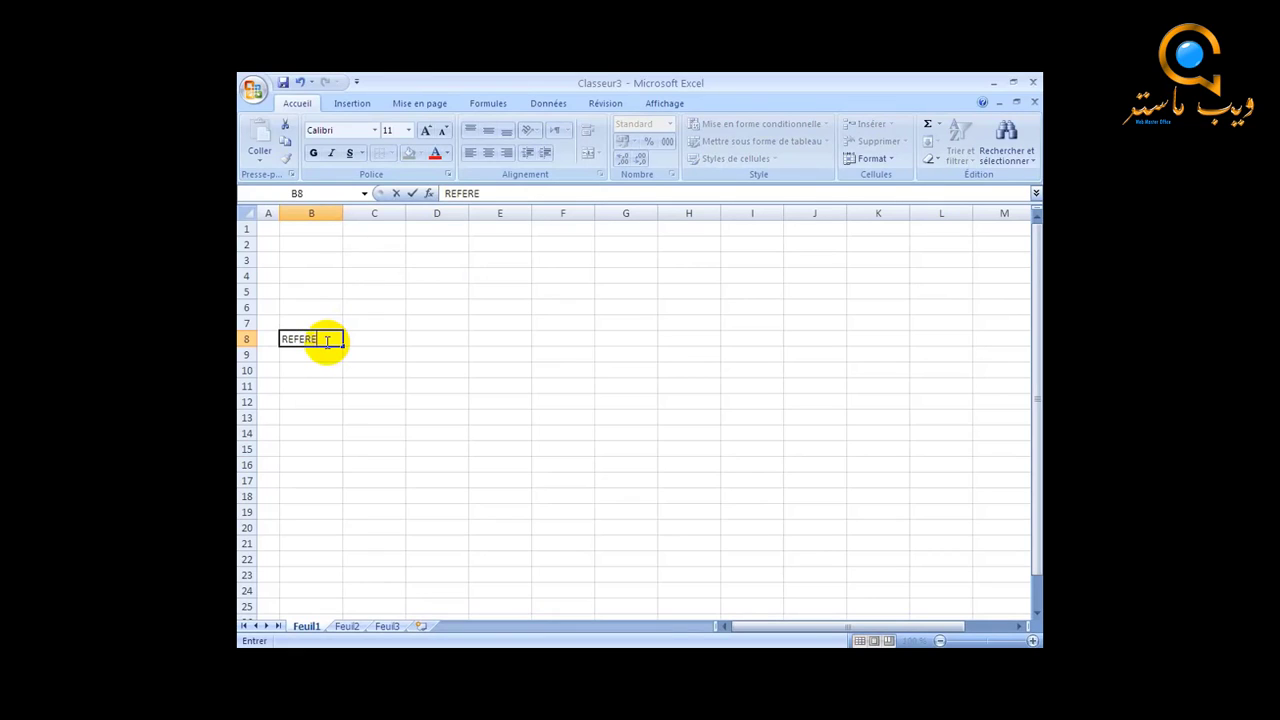
text(NCE)
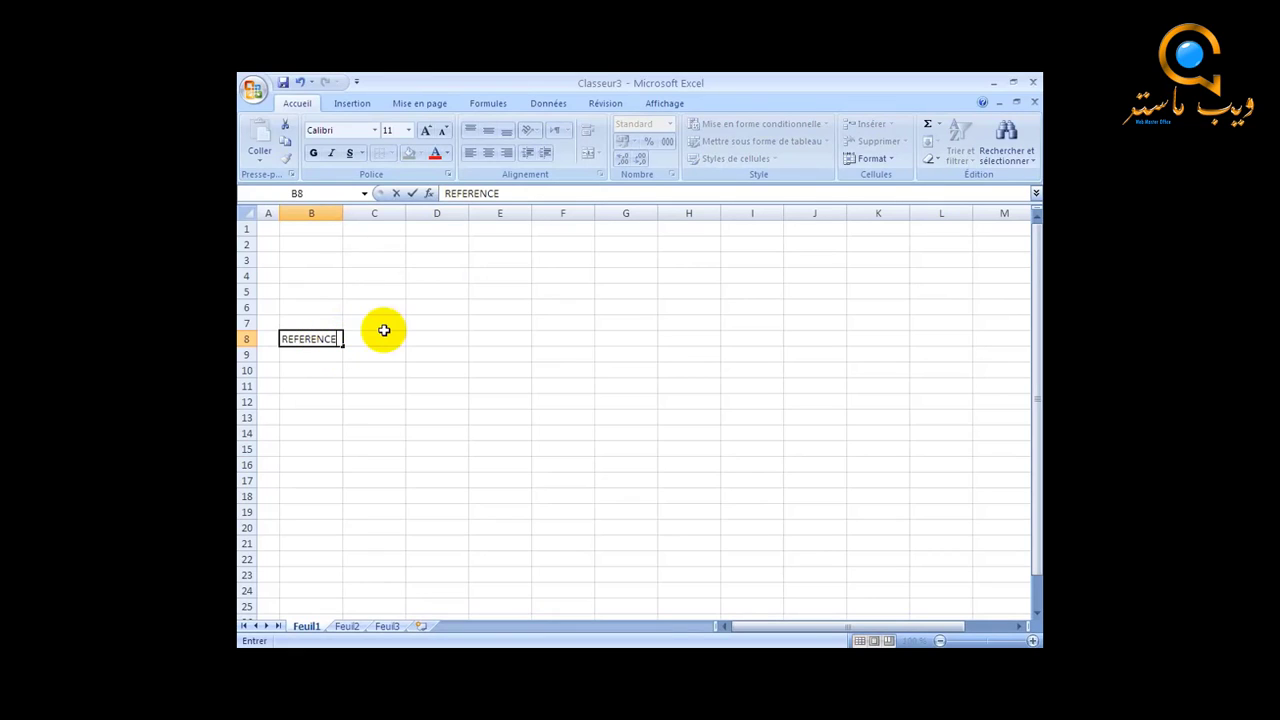
click(385, 345)
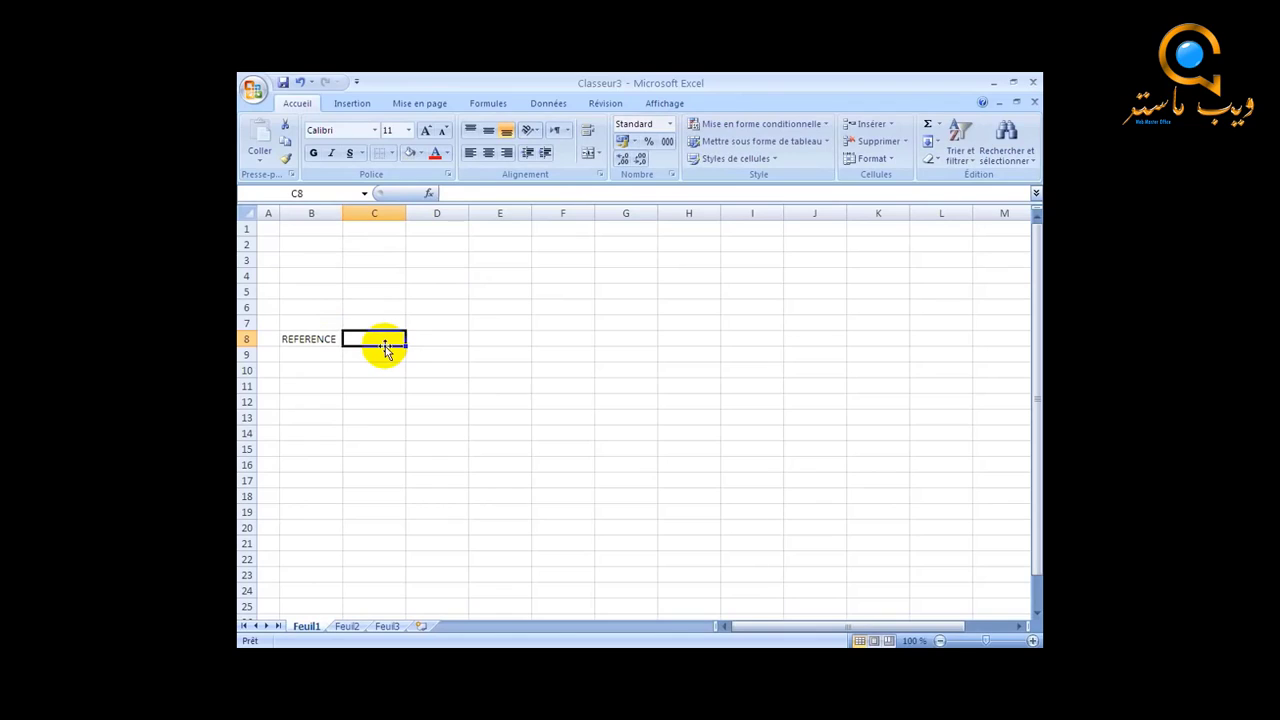
text(DESIGATION)
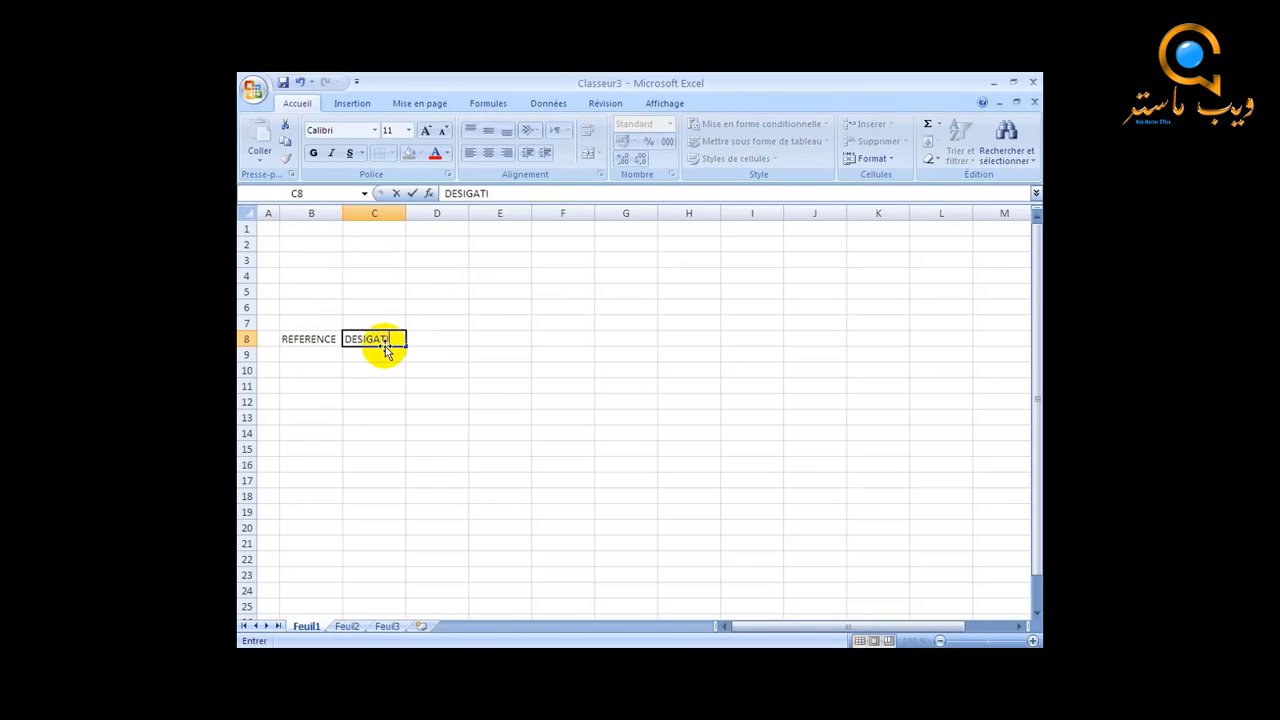
click(444, 340)
text(QUANTITE)
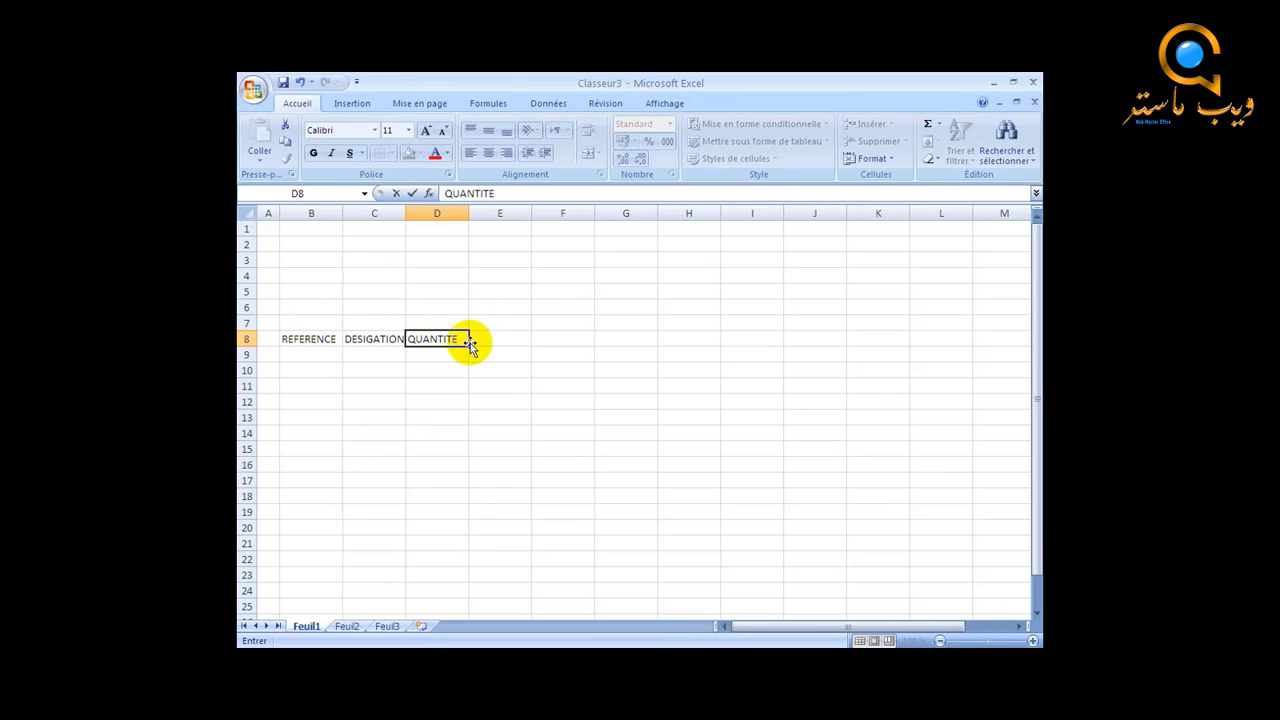
click(494, 341)
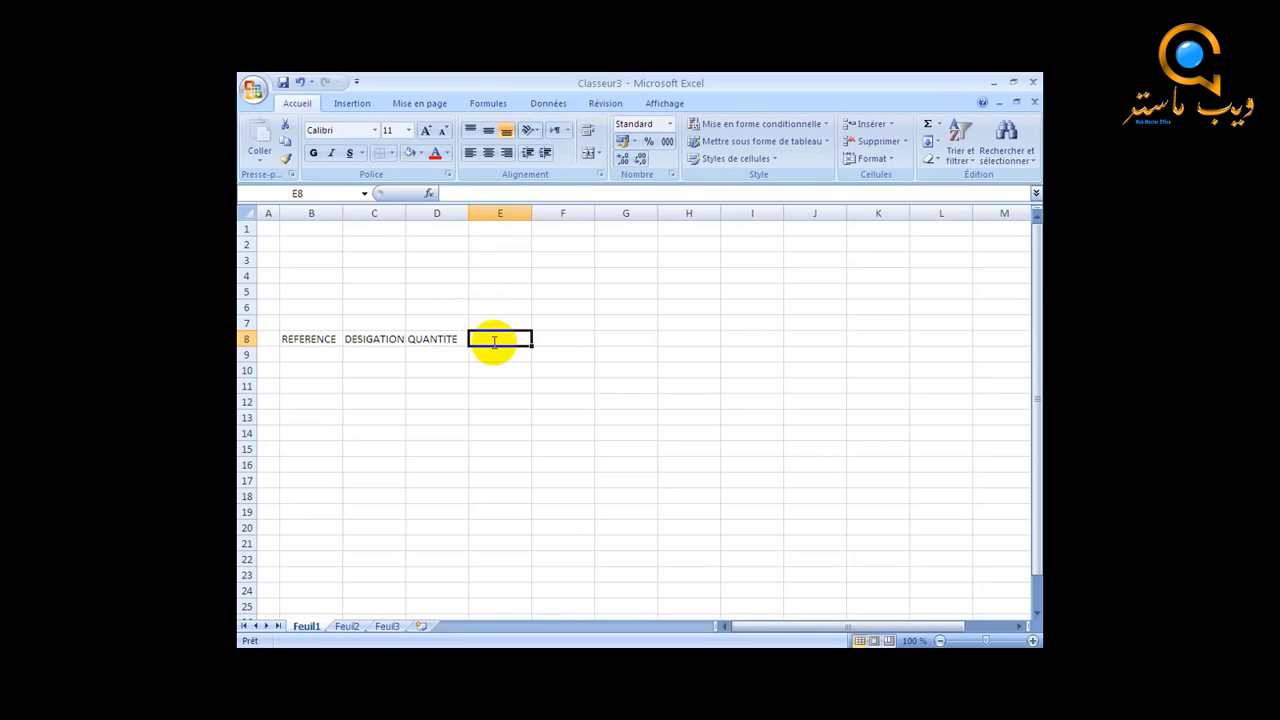
text(PRIX HT)
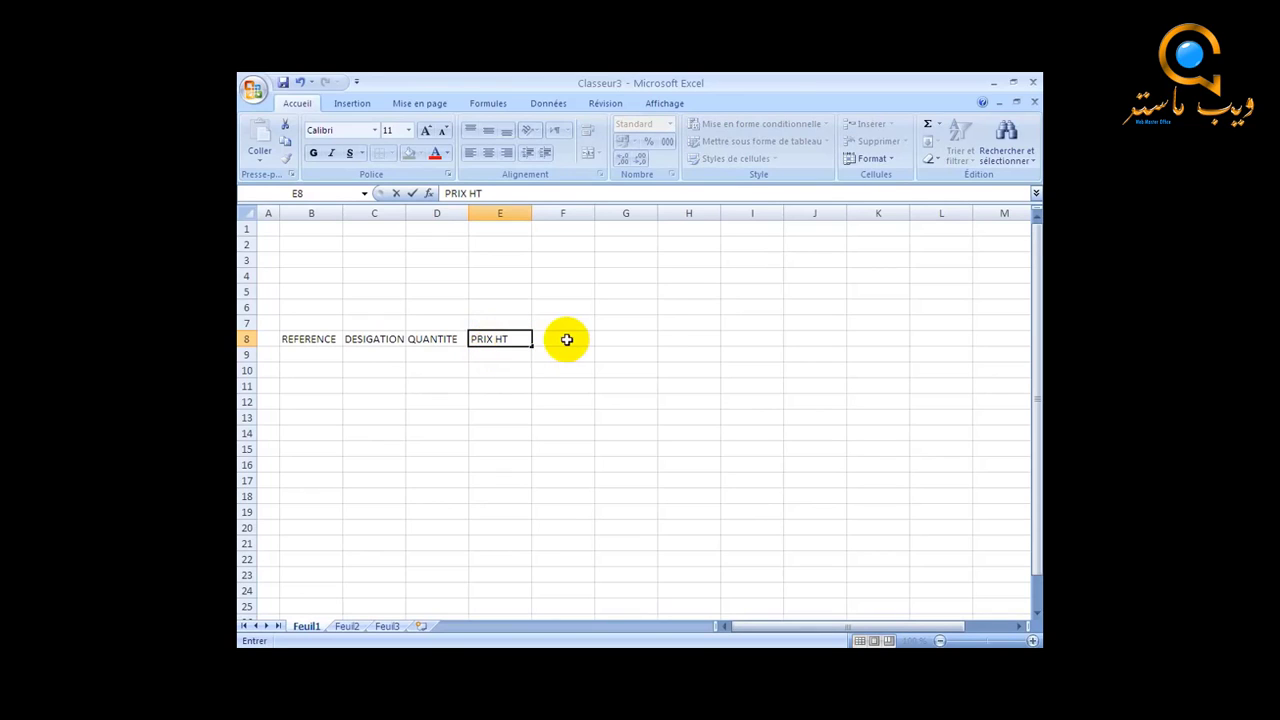
click(567, 339)
text(TOTAL HT)
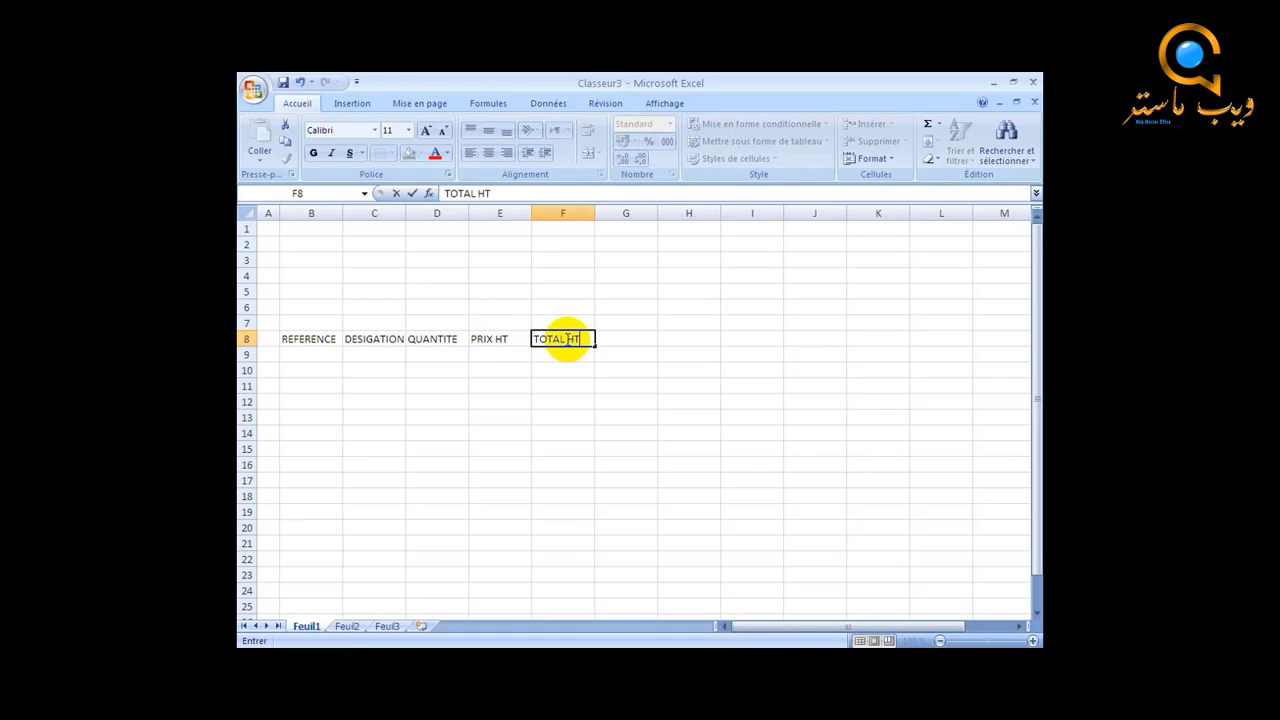
click(628, 449)
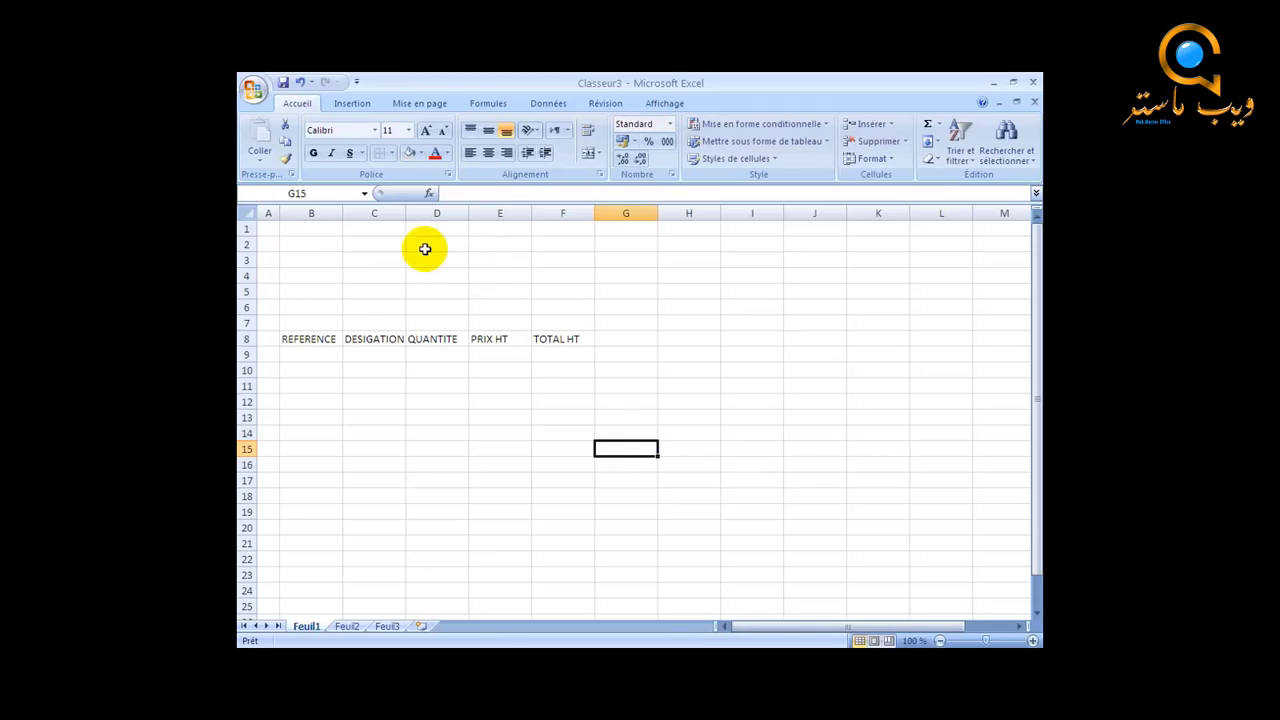
Widen the DESIGATION column considerably and the REFERENCE and QUANTITE columns slightly
drag(405, 214, 489, 215)
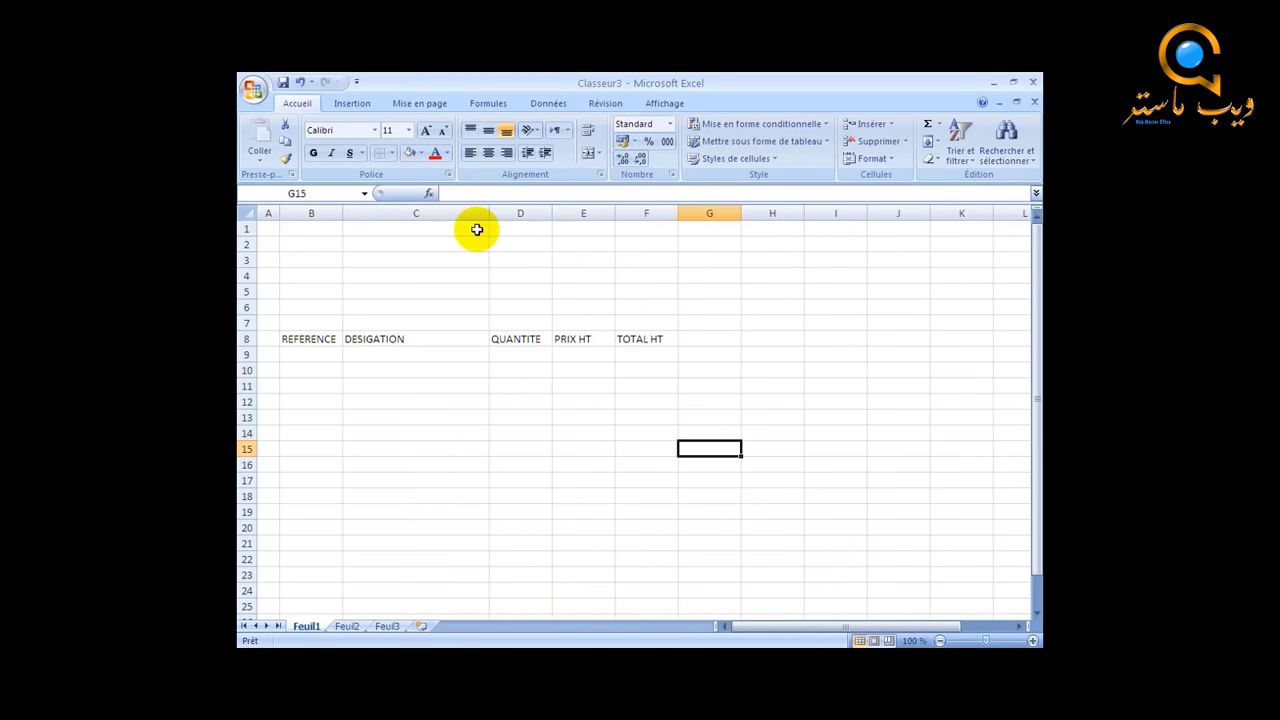
drag(342, 213, 358, 213)
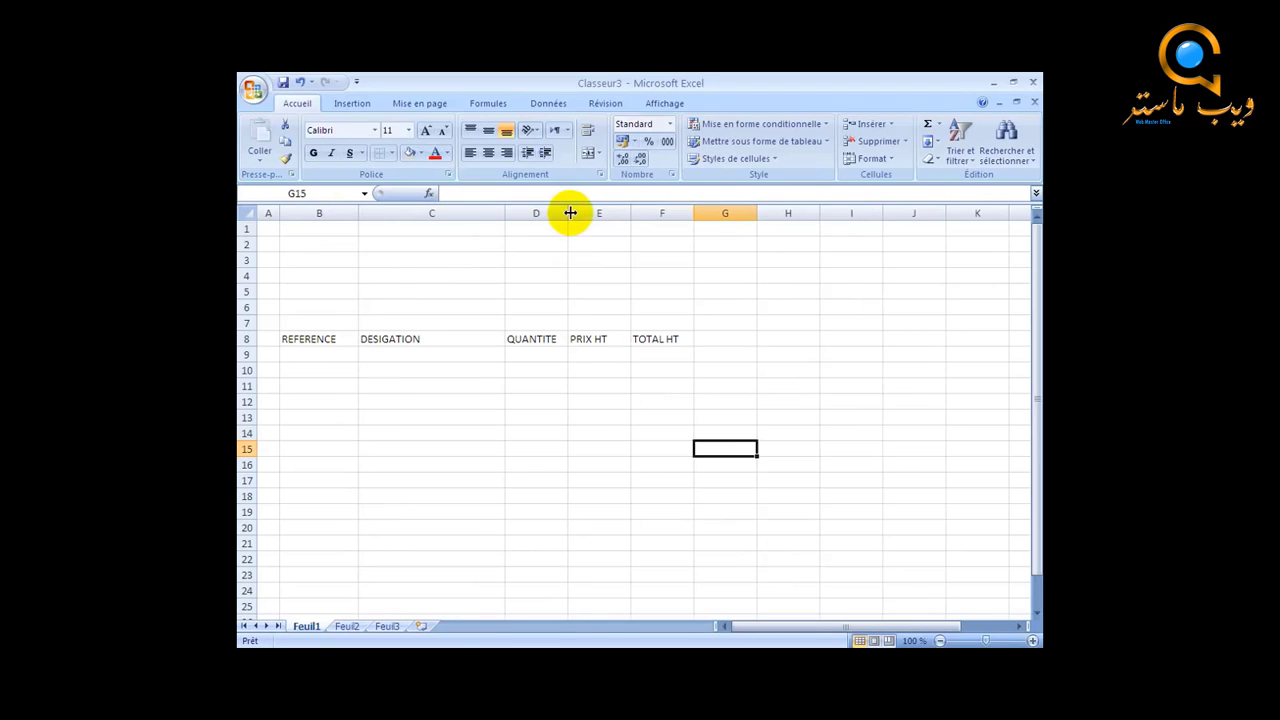
drag(569, 212, 583, 214)
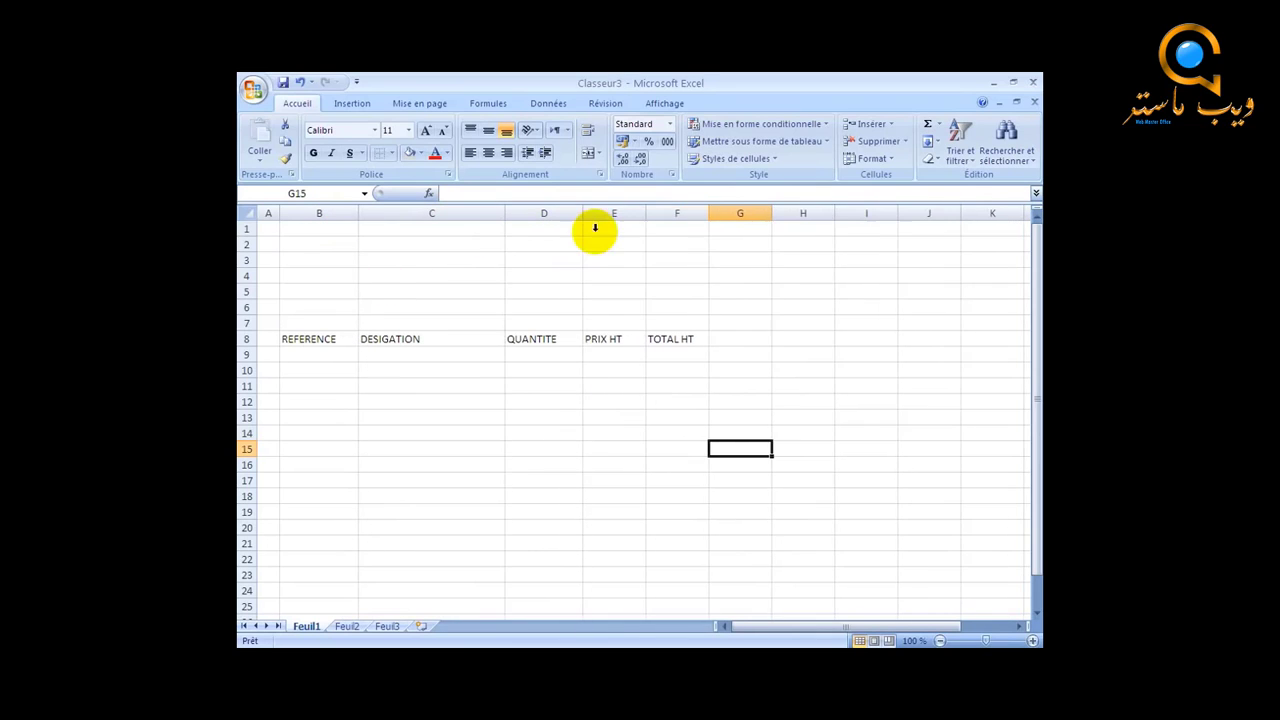
Format the header cells B8:F8 with the Aharoni font at size 12
click(318, 339)
drag(499, 358, 671, 337)
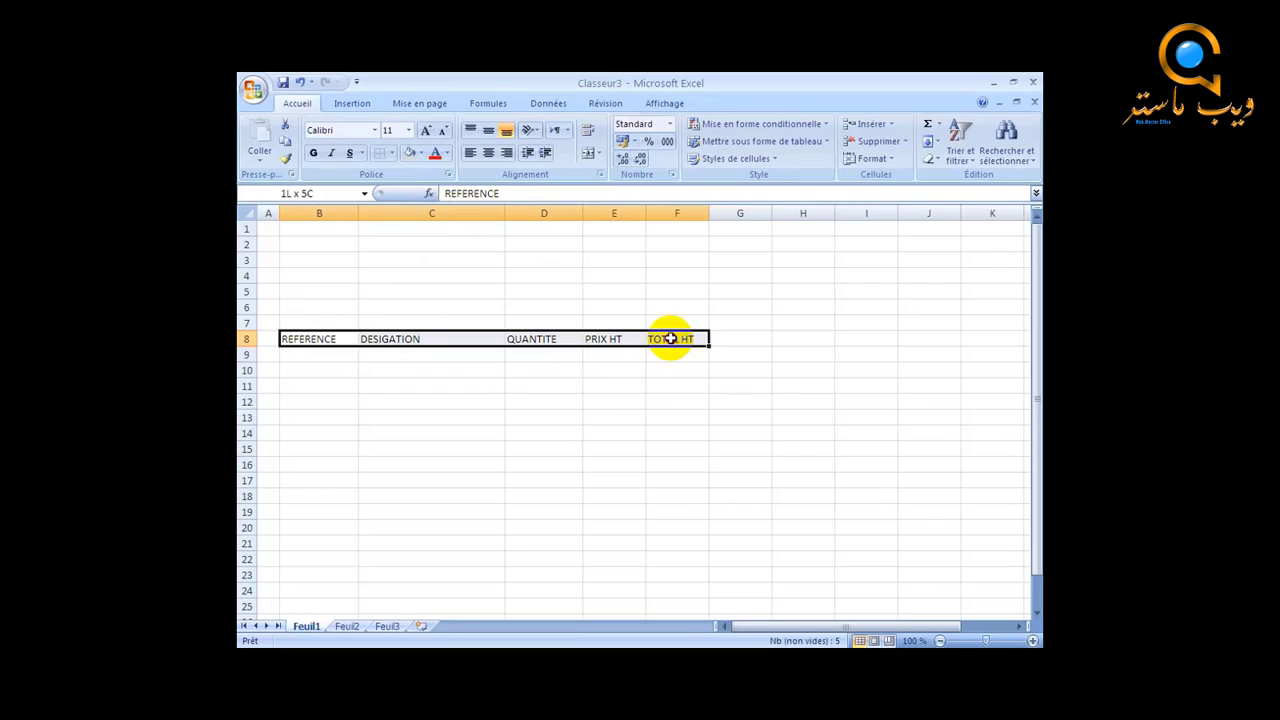
click(425, 133)
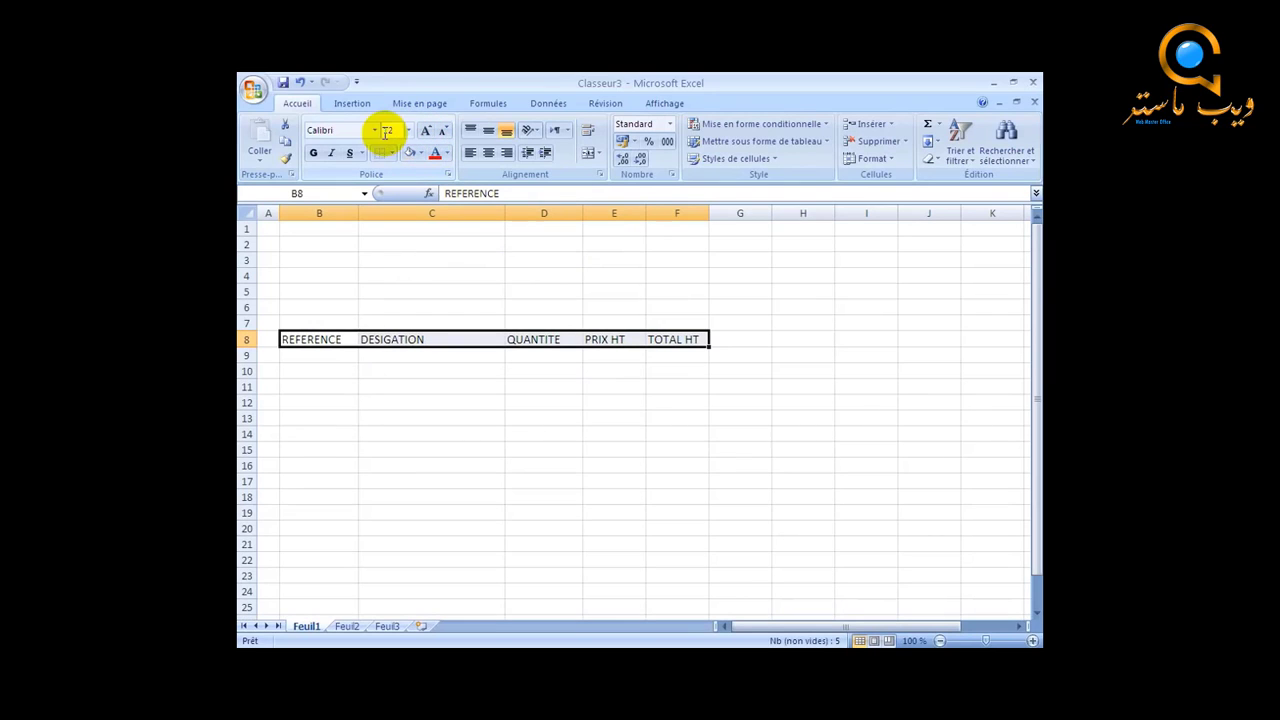
click(375, 131)
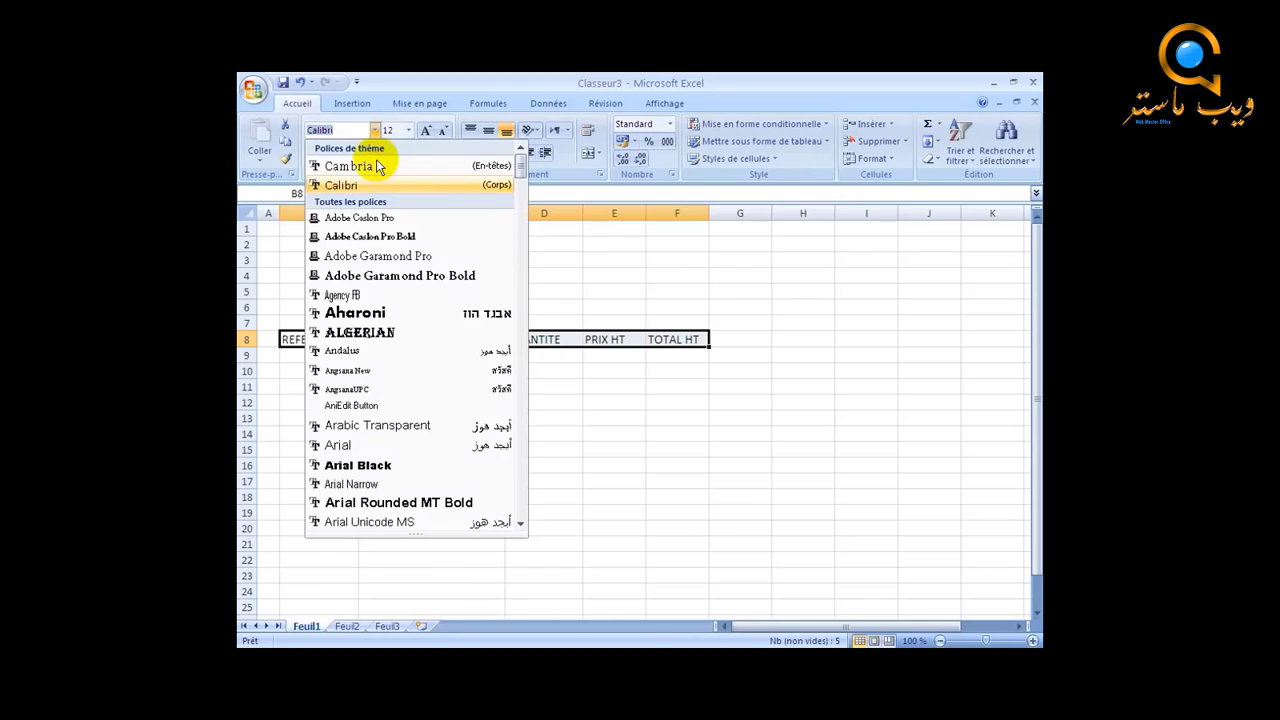
click(366, 318)
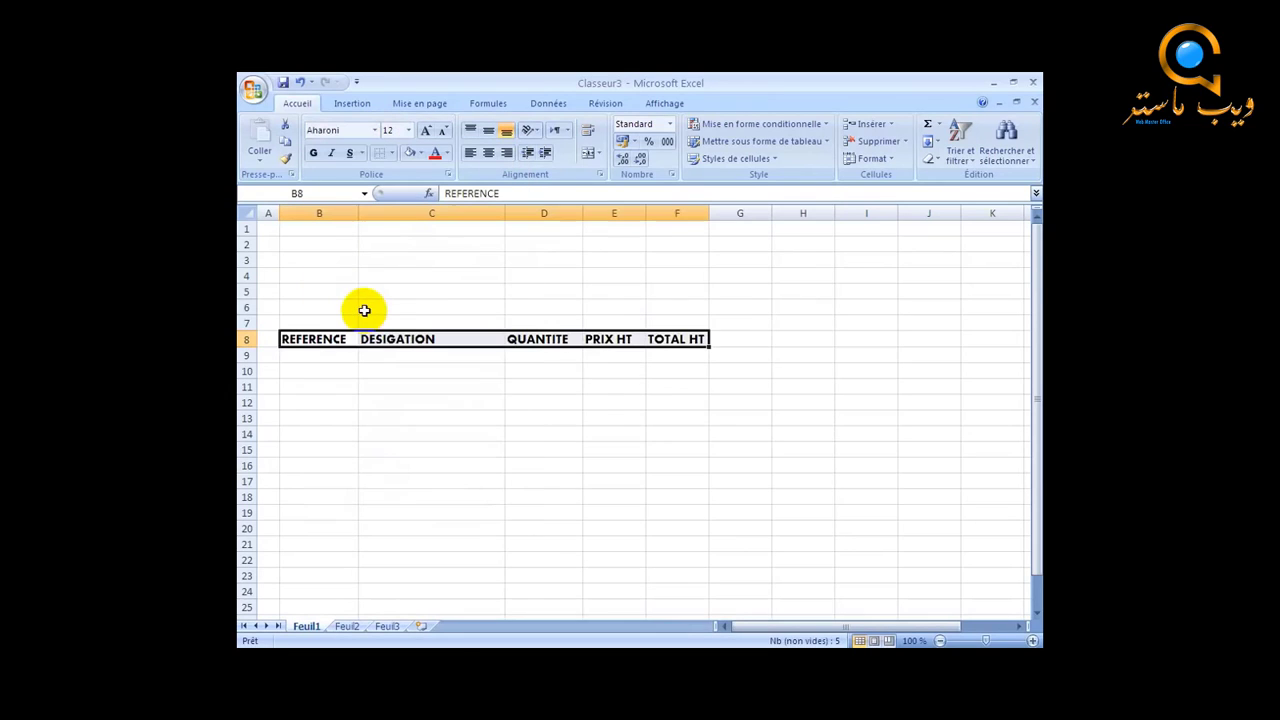
Fill the header cells B8:F8 with light grey and centre their text horizontally
click(421, 155)
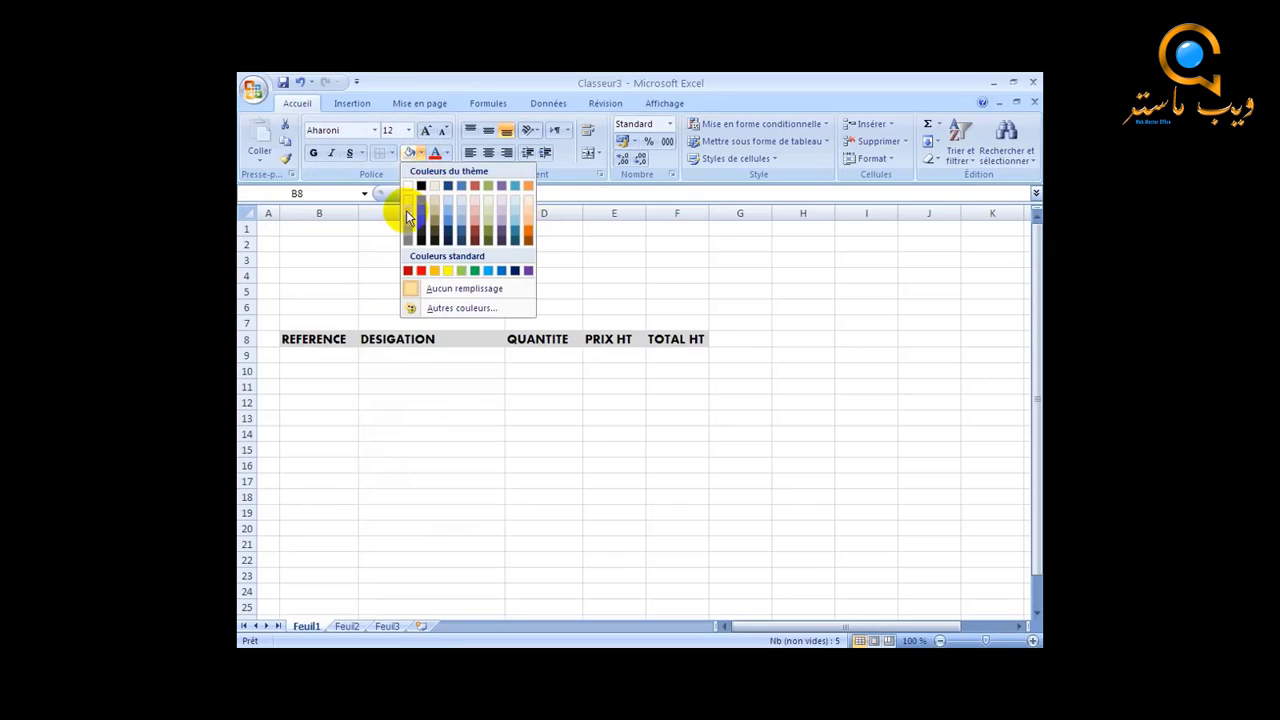
click(406, 207)
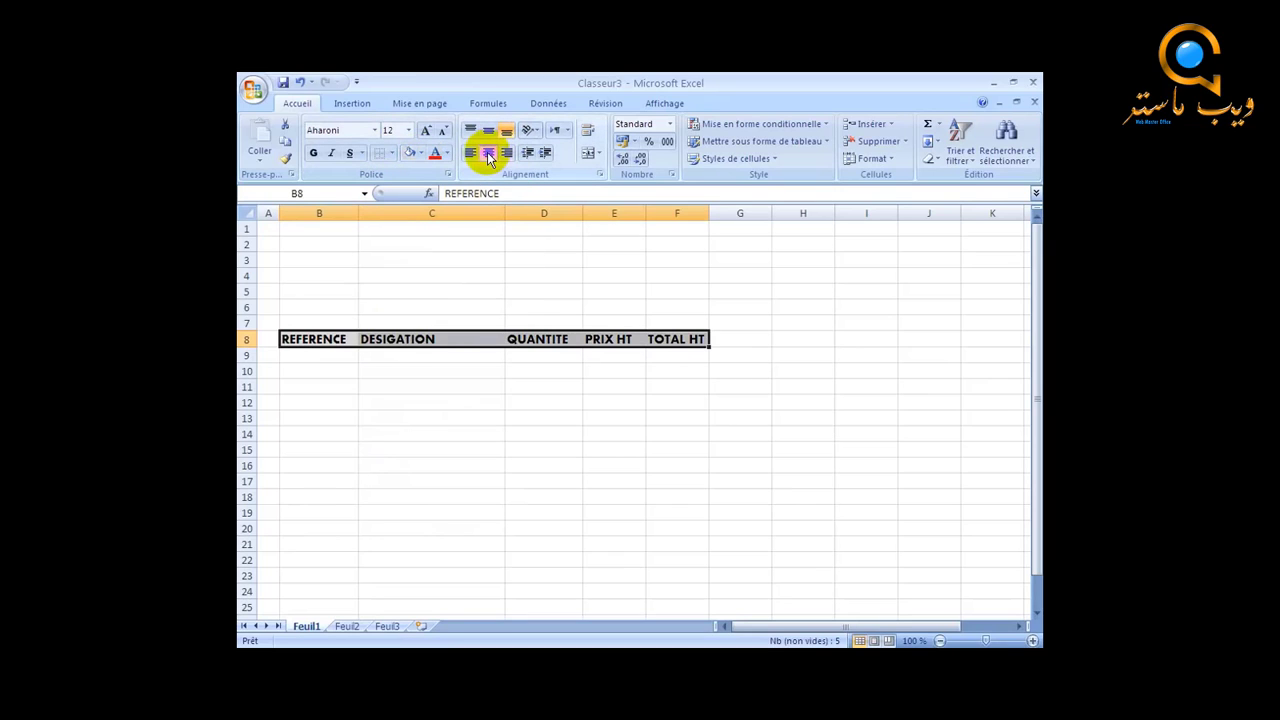
click(489, 155)
click(536, 389)
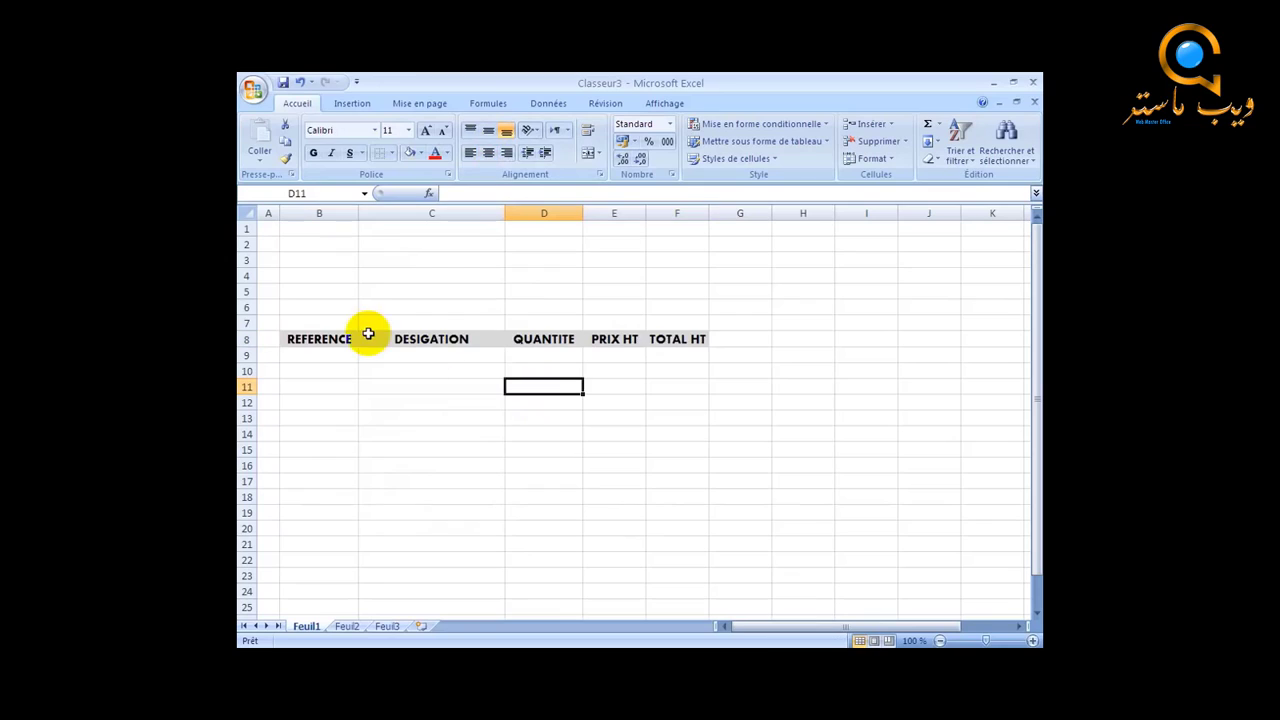
Apply all borders to the range B8:F25 and widen the TOTAL HT column very slightly
drag(320, 337, 672, 388)
drag(667, 524, 667, 609)
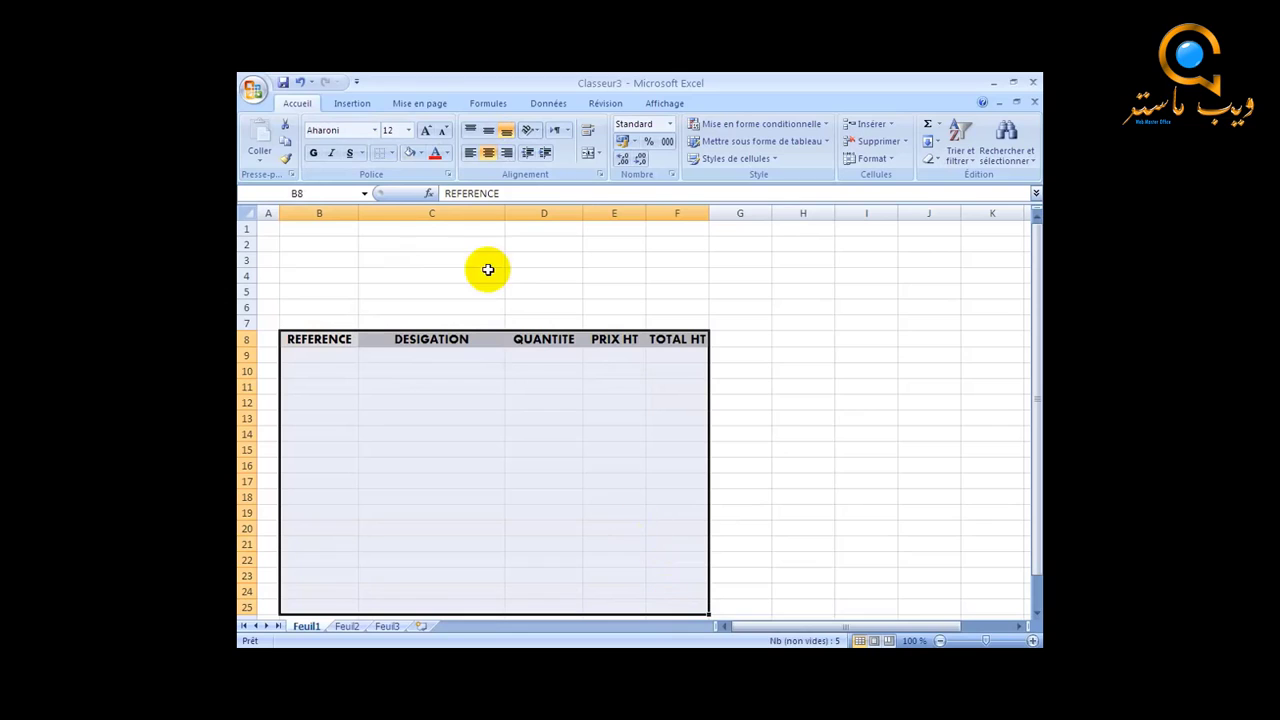
click(392, 154)
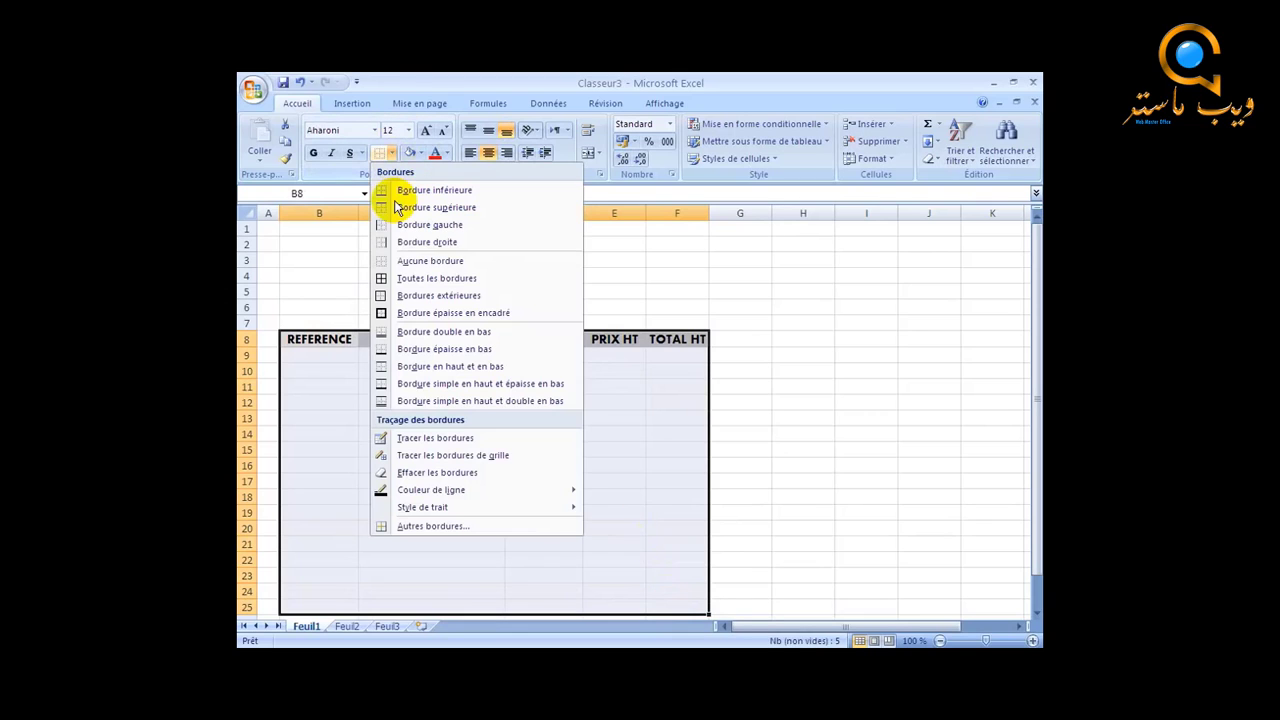
click(402, 281)
click(740, 417)
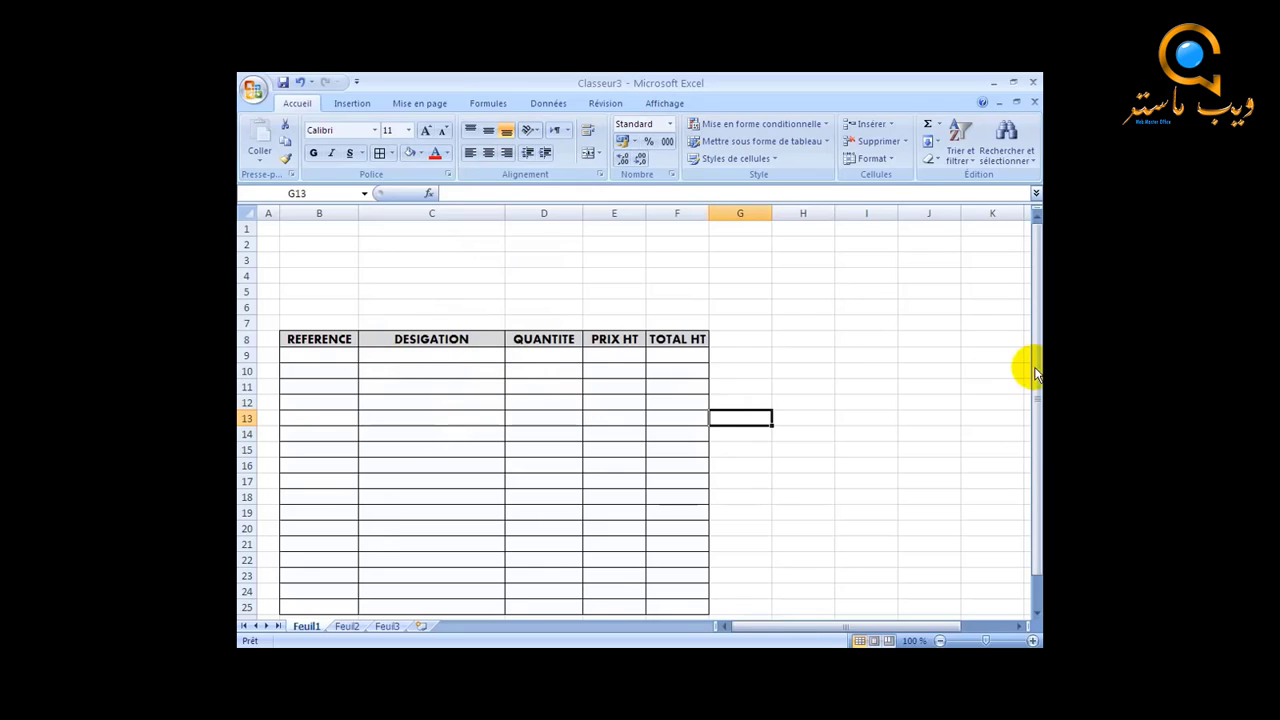
mouse_move(1033, 365)
mouse_down()
mouse_move(1031, 466)
mouse_move(1029, 346)
mouse_up()
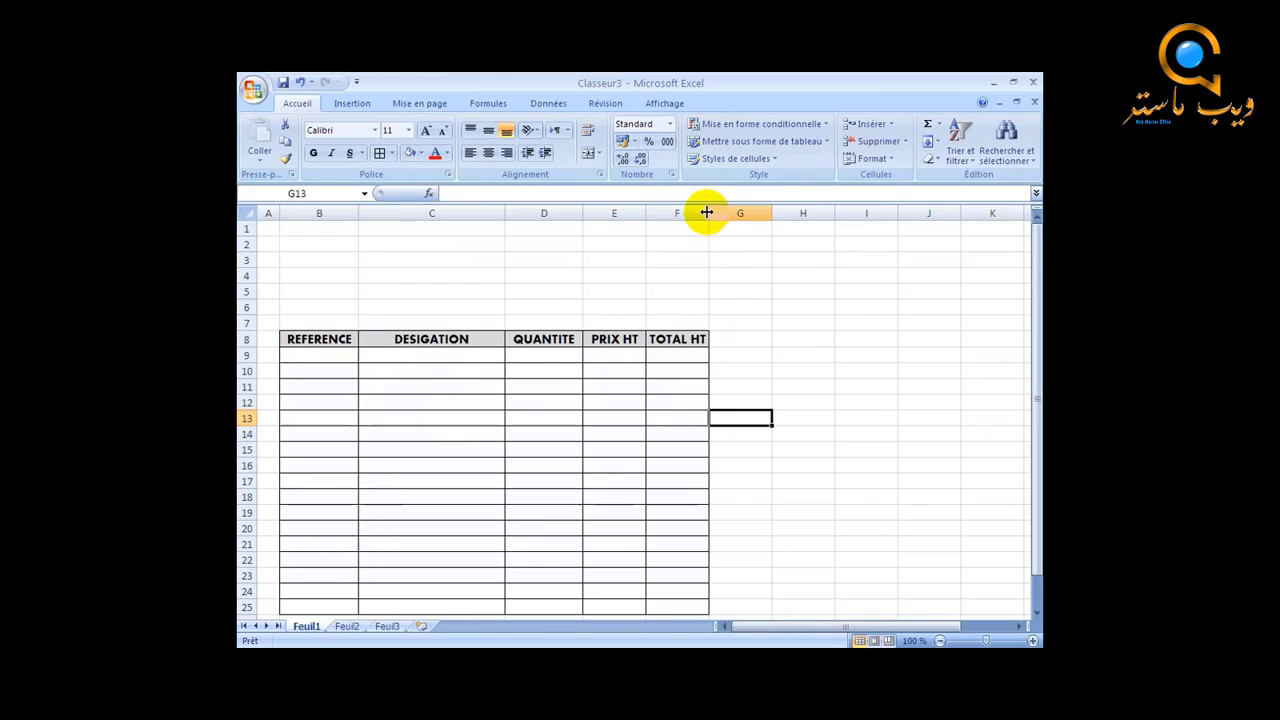
drag(706, 213, 708, 212)
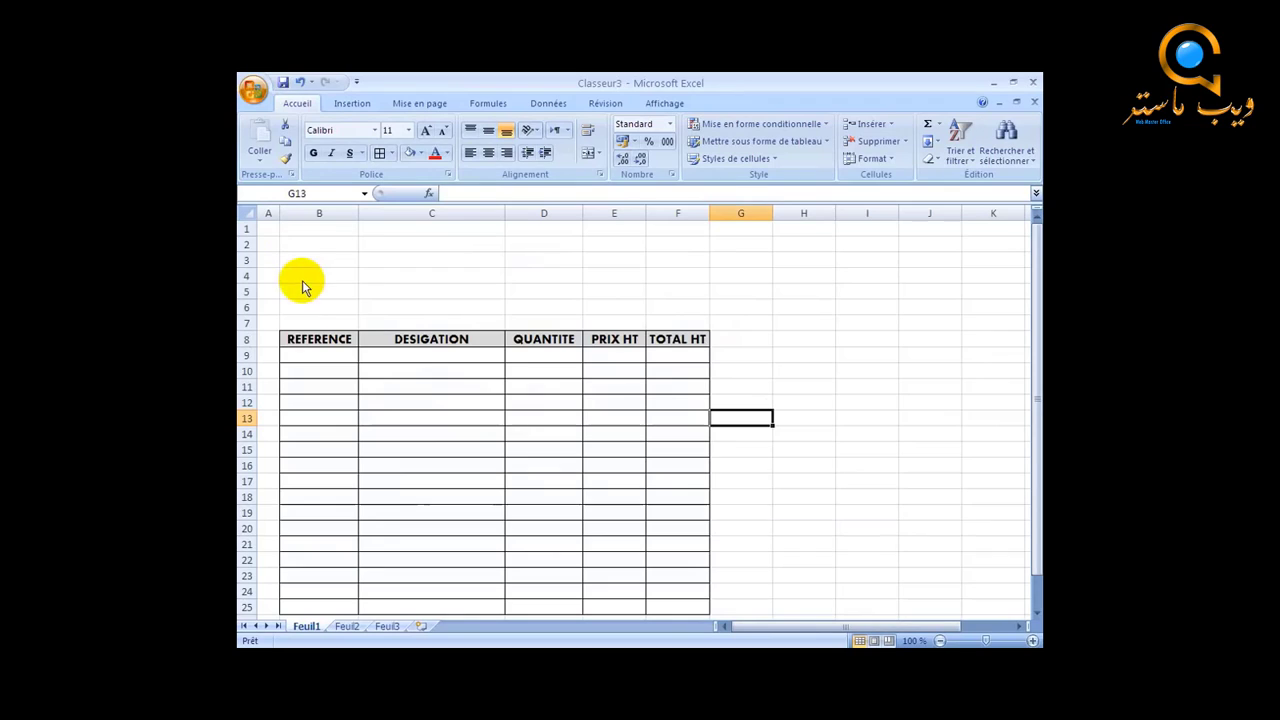
Check the invoice table's page layout in a zoomed-in print preview and return to the sheet
key(ctrl+F2)
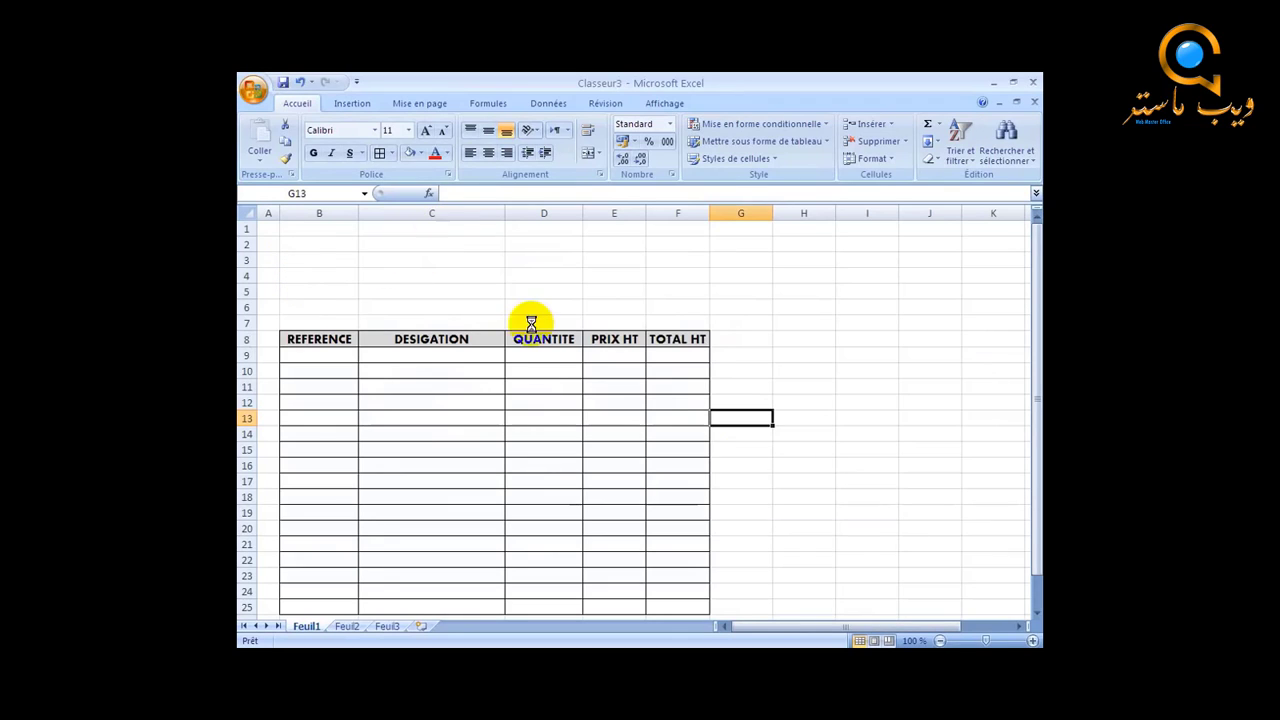
click(655, 335)
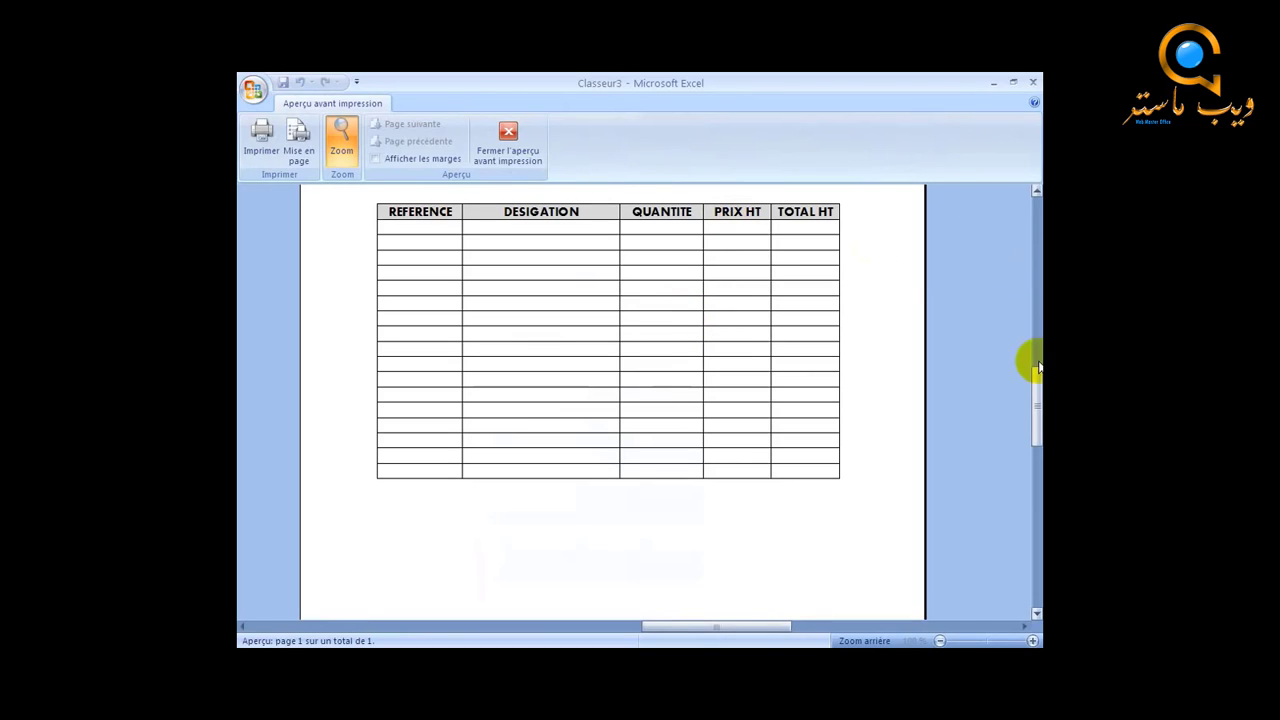
drag(1038, 408, 1038, 335)
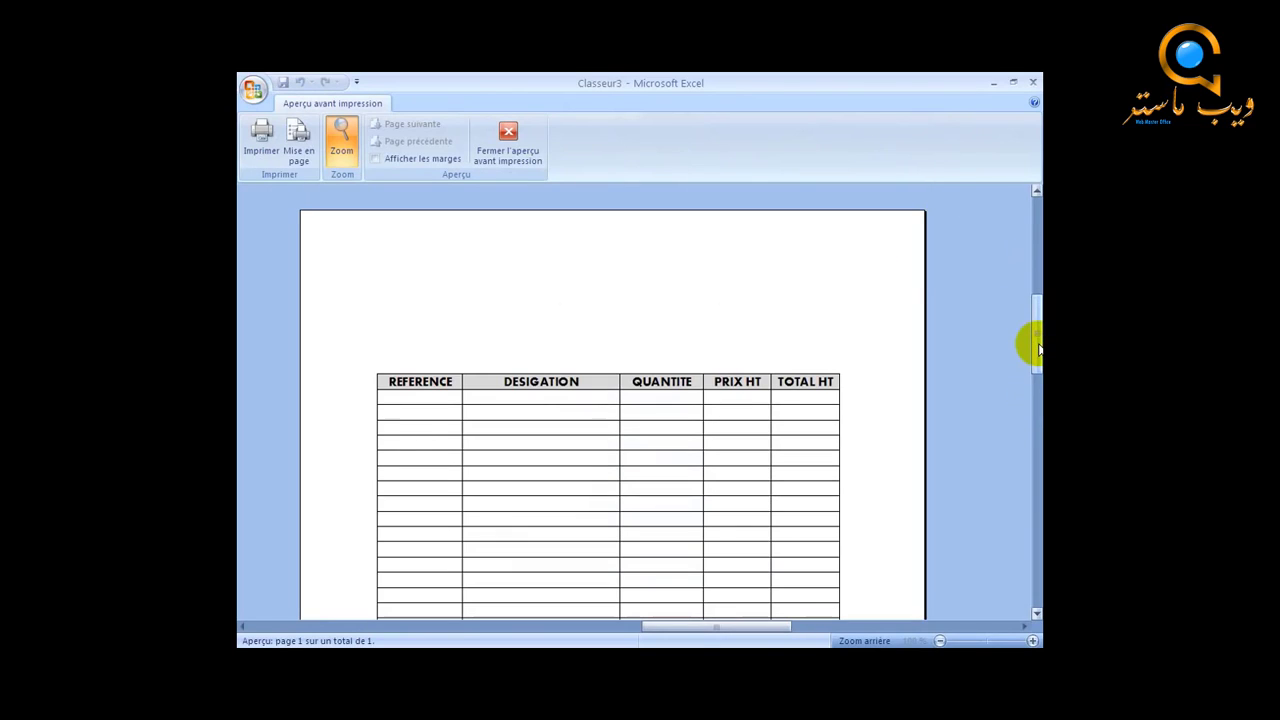
click(514, 146)
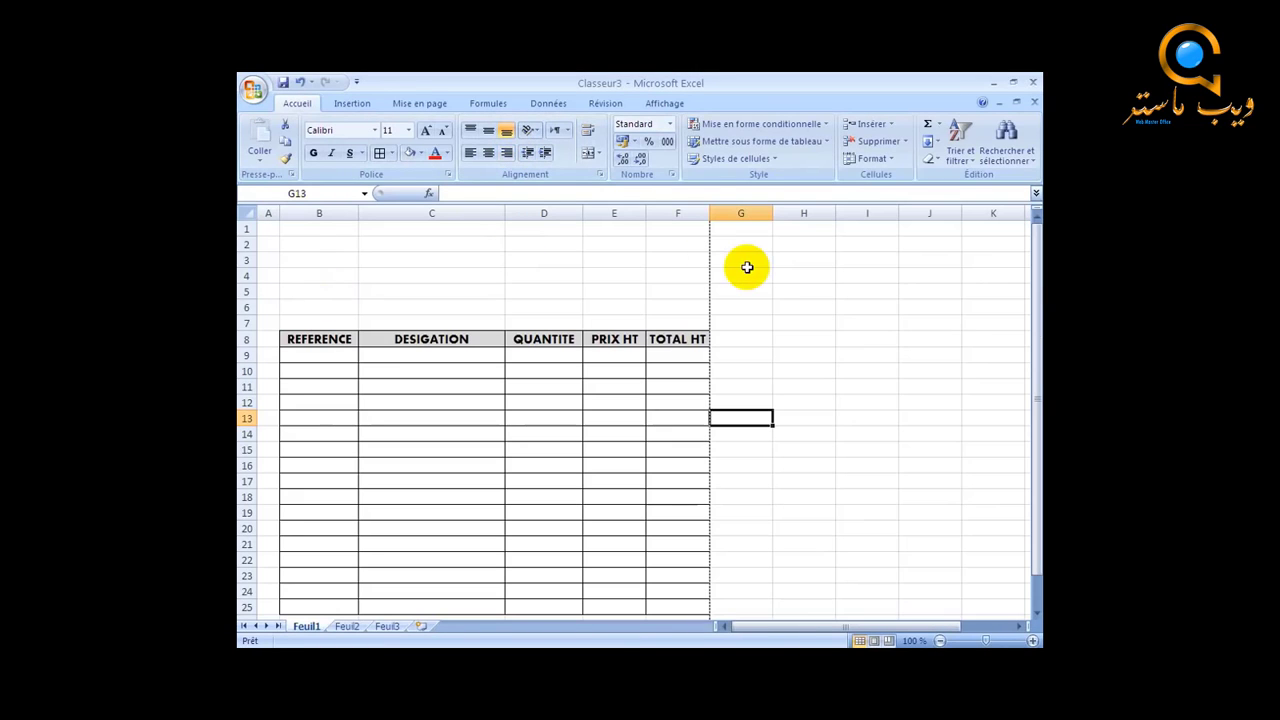
Draw an alternate-process flowchart shape about 2.65 cm high and 4.92 cm wide above the table, across columns B and C
drag(1038, 346, 1040, 349)
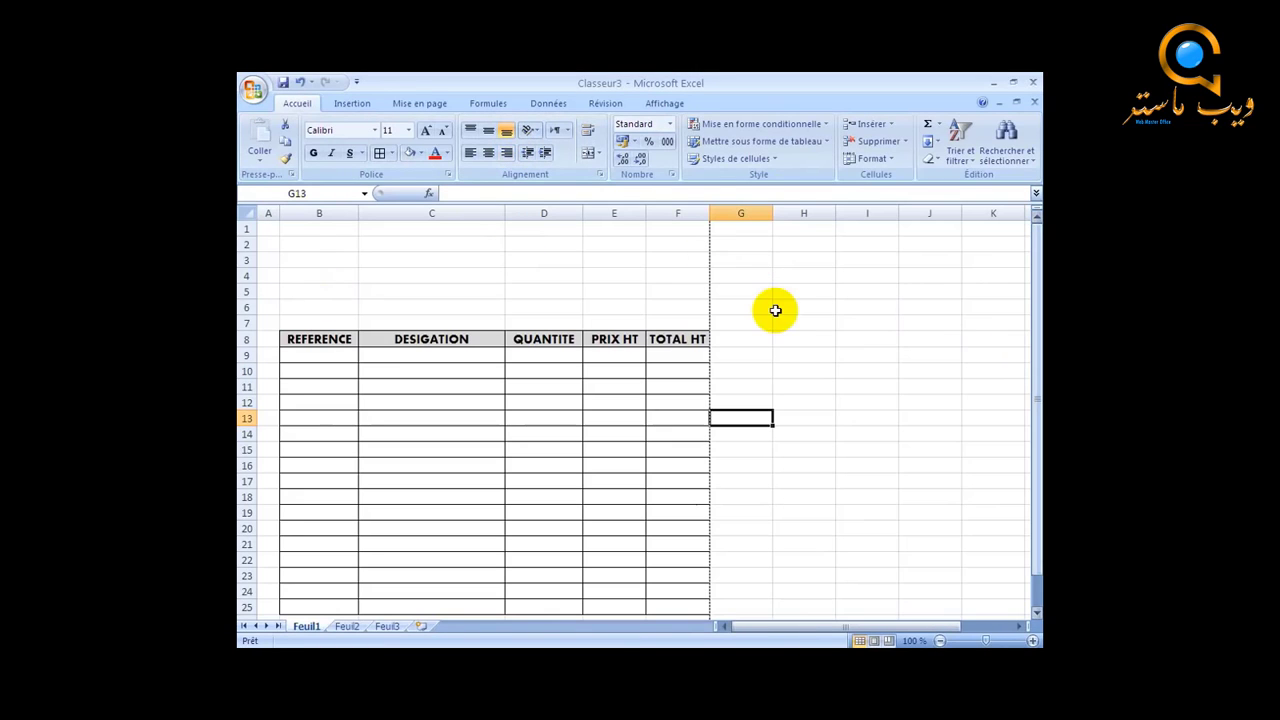
drag(242, 228, 245, 300)
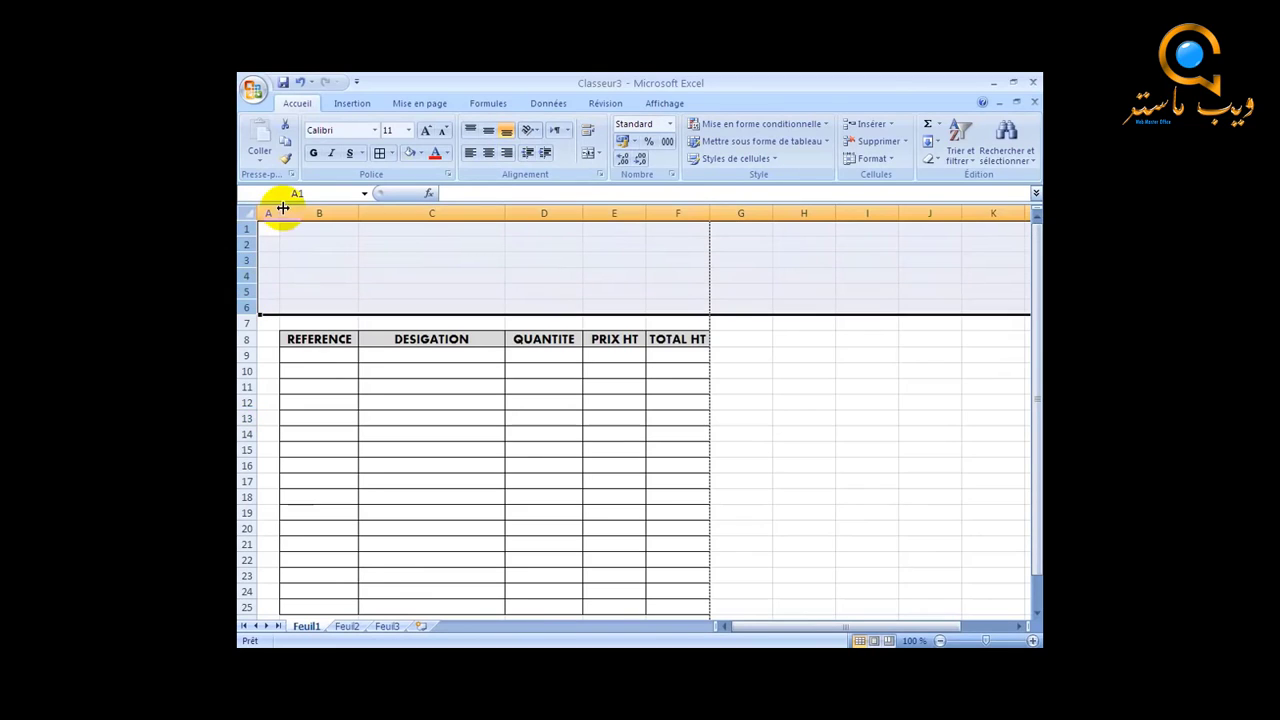
click(296, 230)
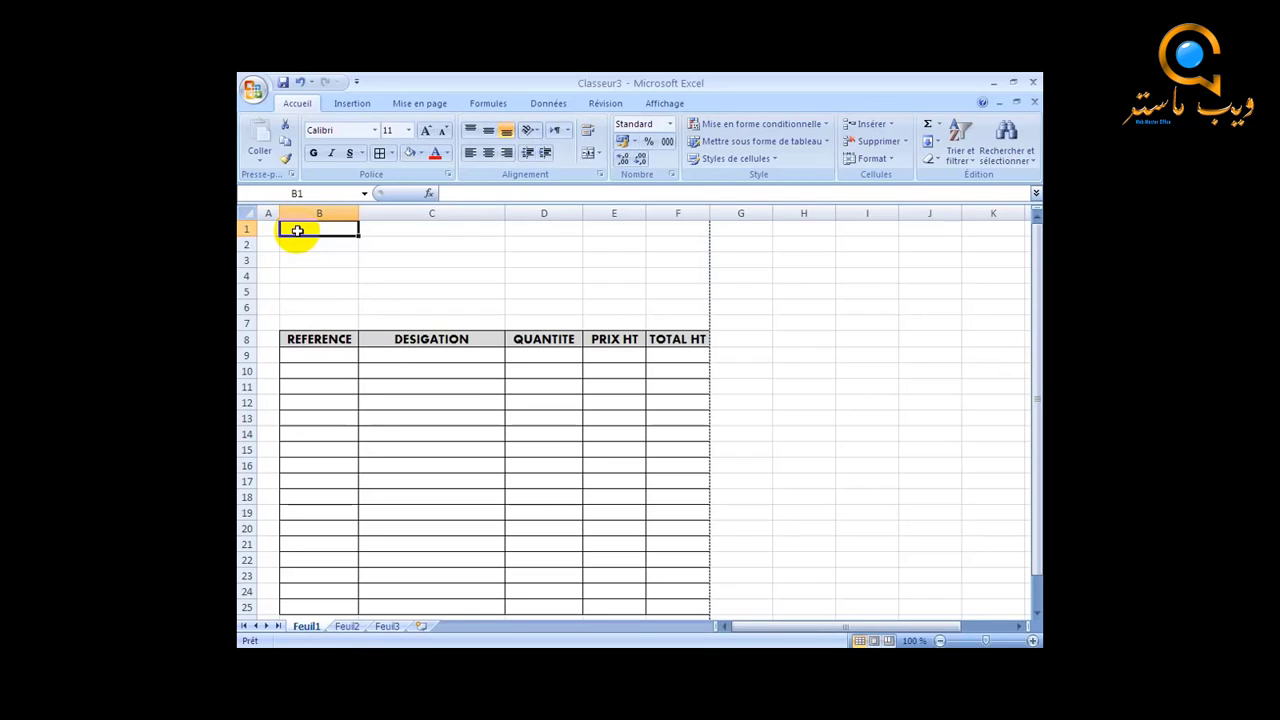
click(371, 108)
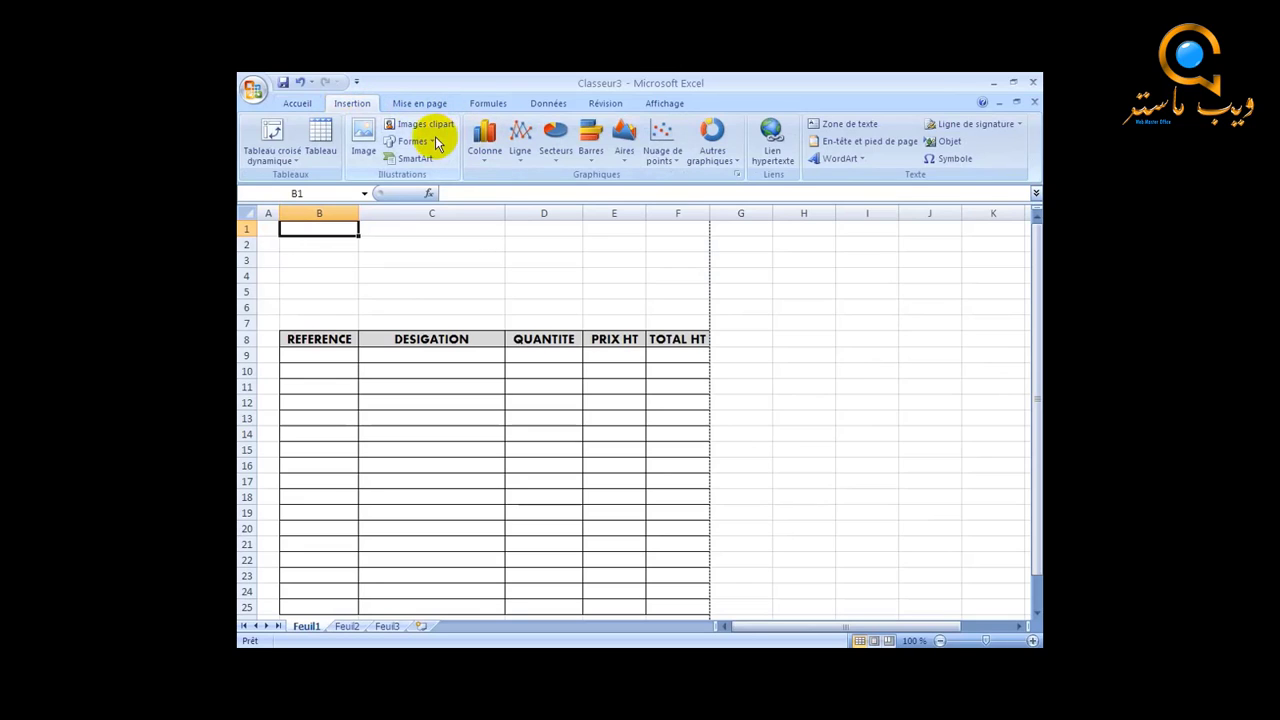
click(424, 142)
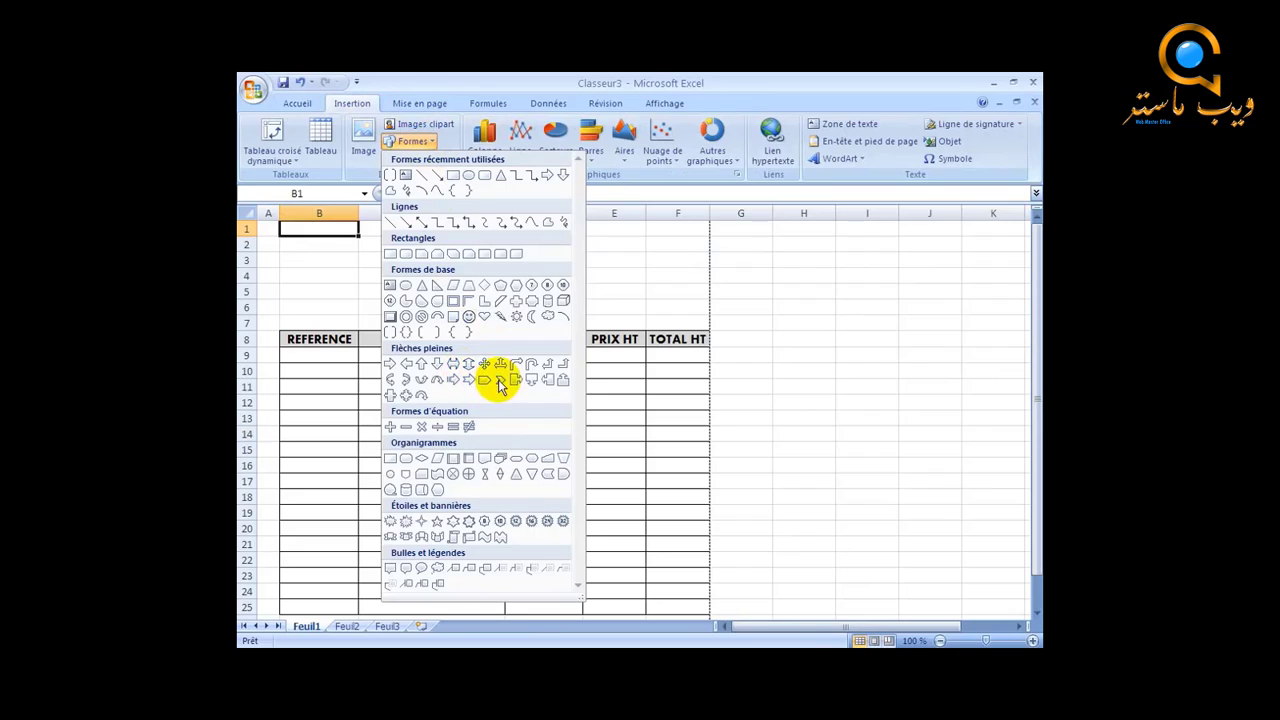
click(405, 458)
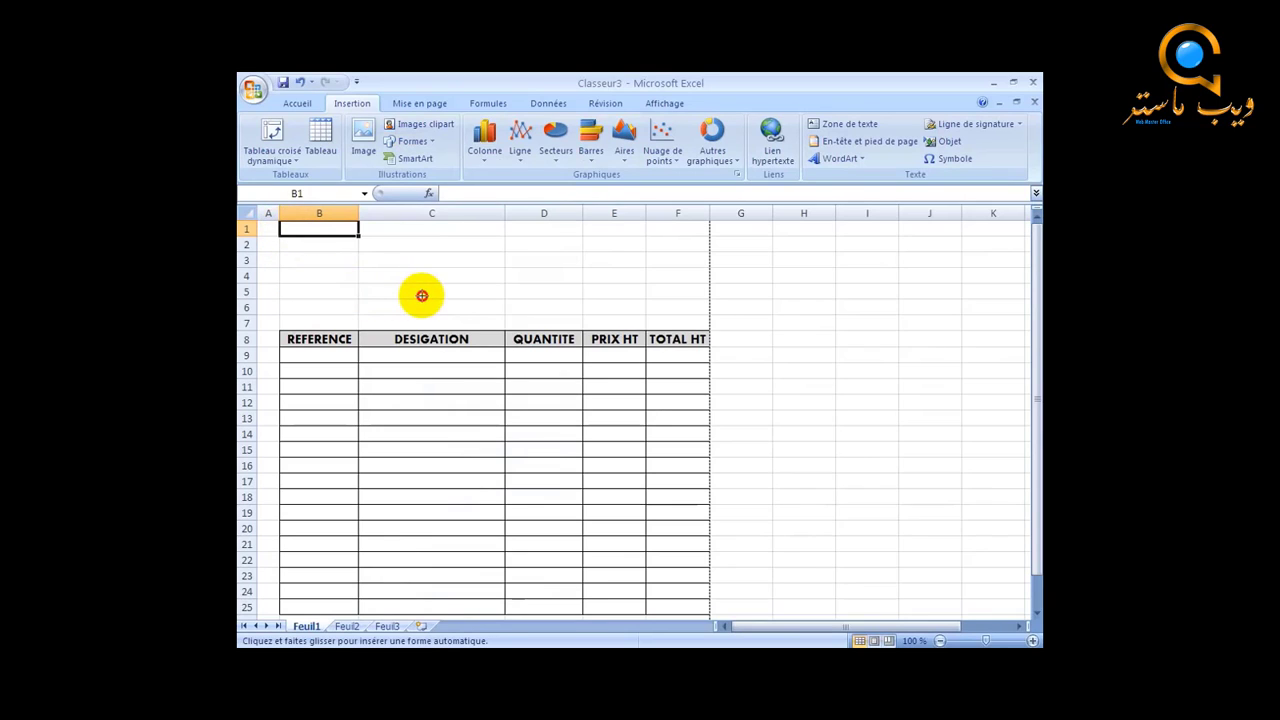
drag(428, 302, 282, 224)
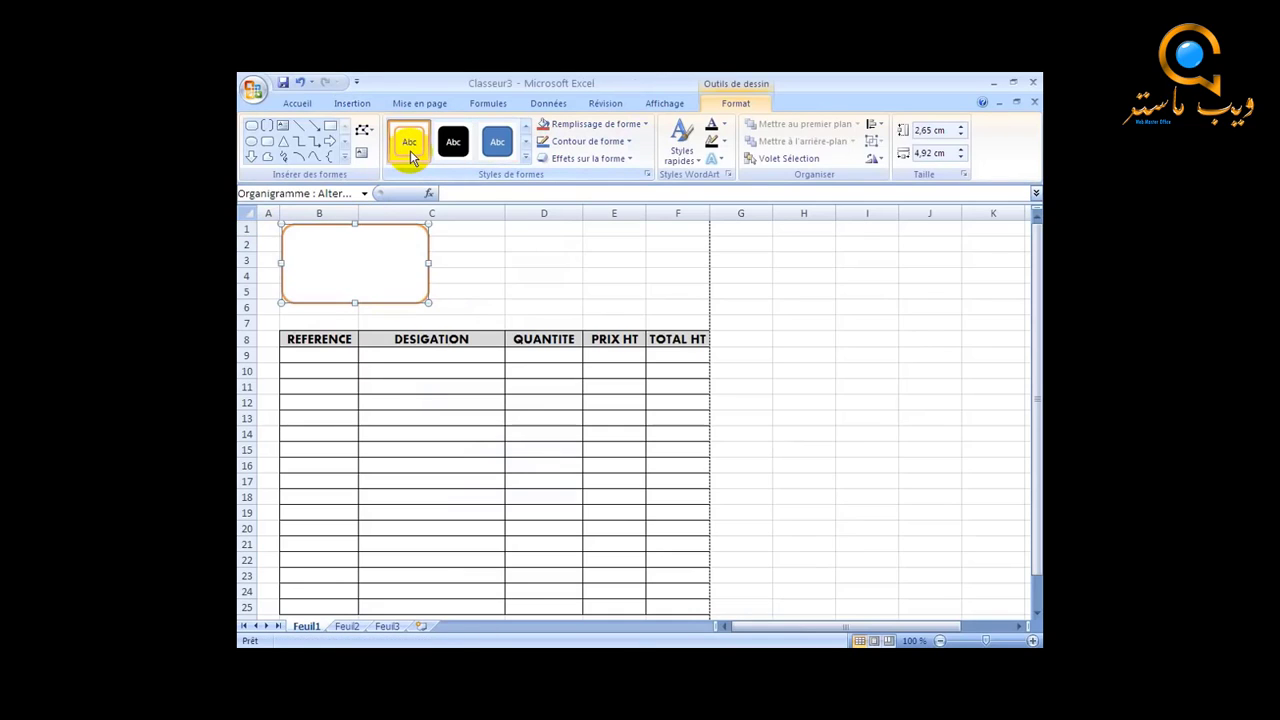
Apply the white-filled shape style with an aqua outline to the flowchart box
click(525, 157)
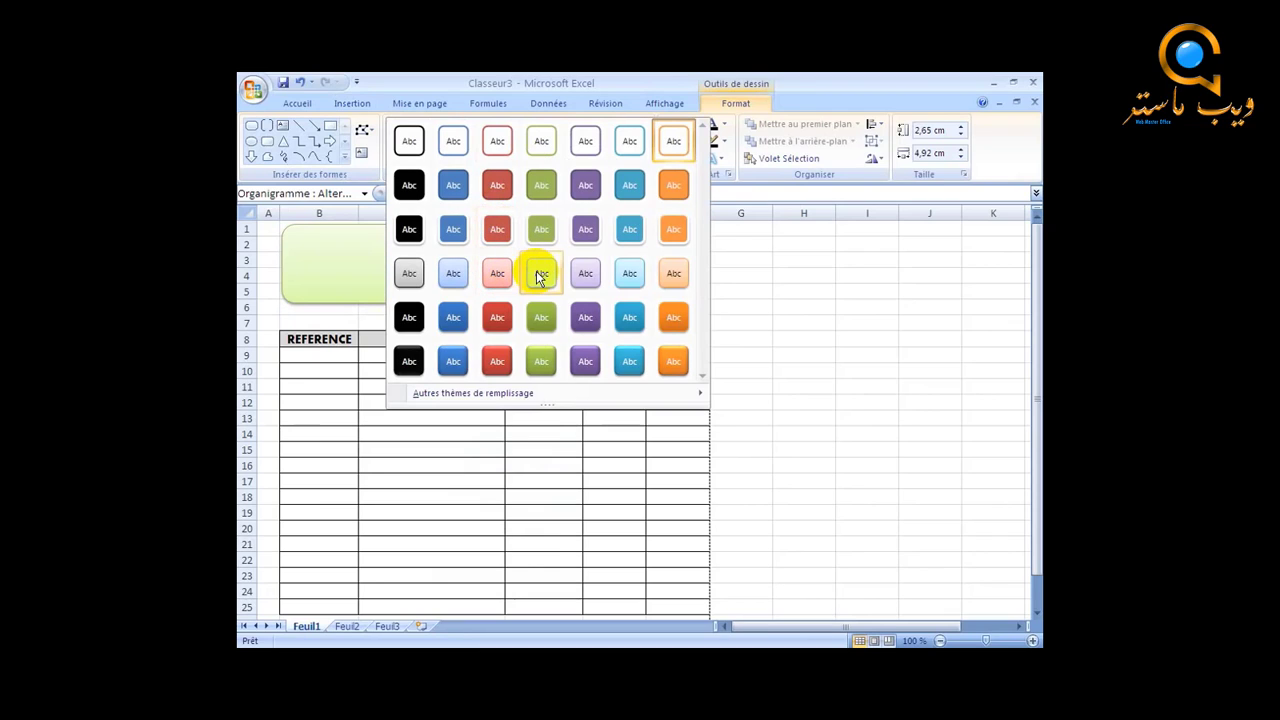
click(629, 141)
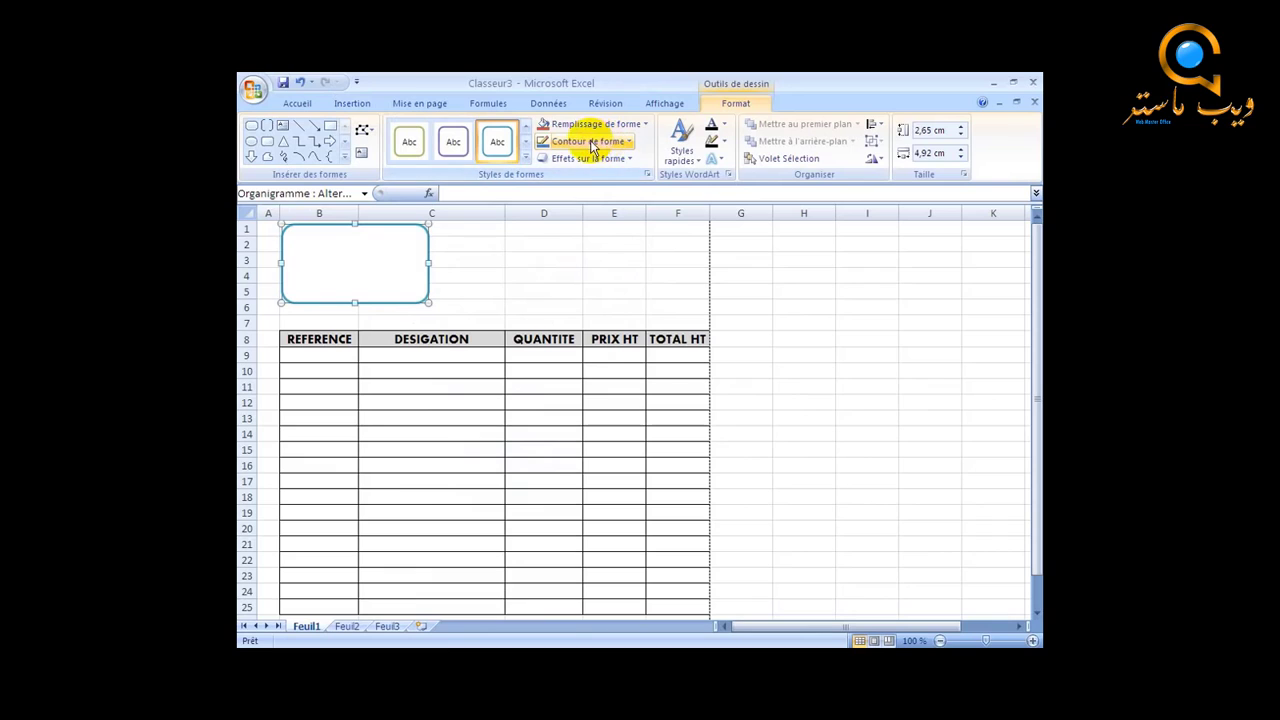
click(463, 273)
Add the text "NOM DE LA SOCIETE" and, on a new line, "INFORMATION SUR LA SOCIETE" inside the aqua-outlined box
click(348, 264)
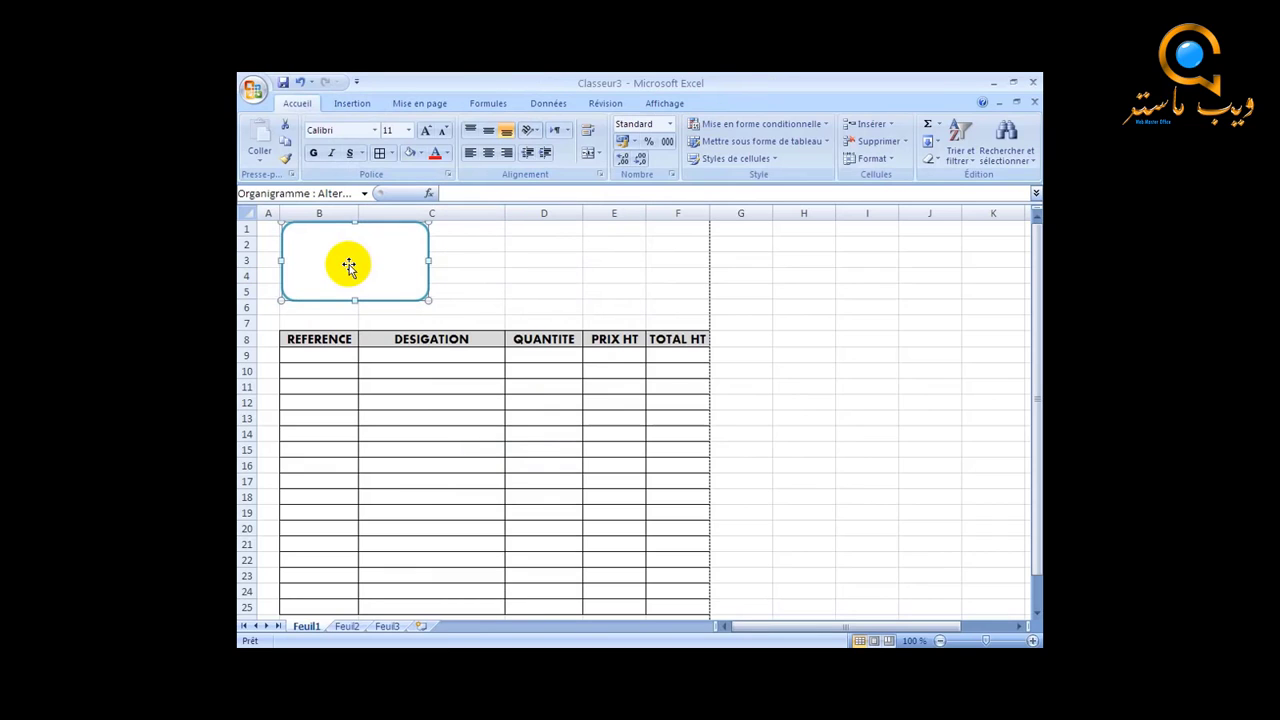
right_click(348, 264)
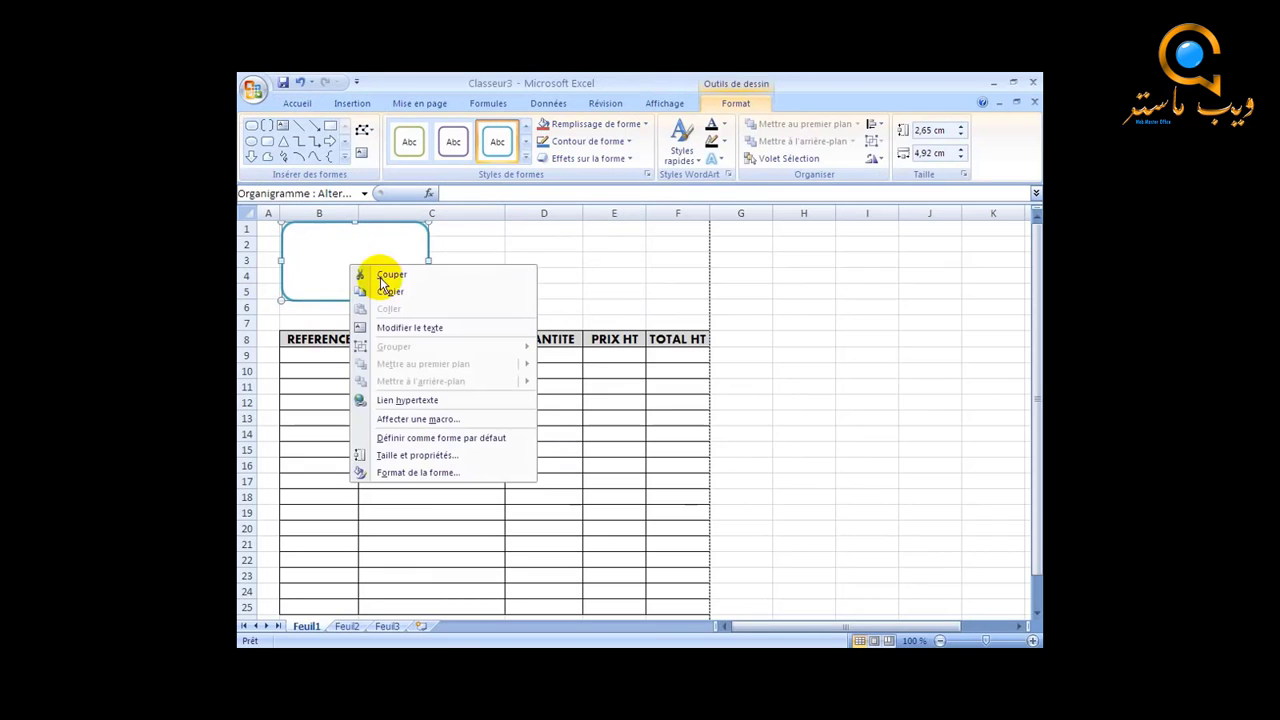
click(406, 321)
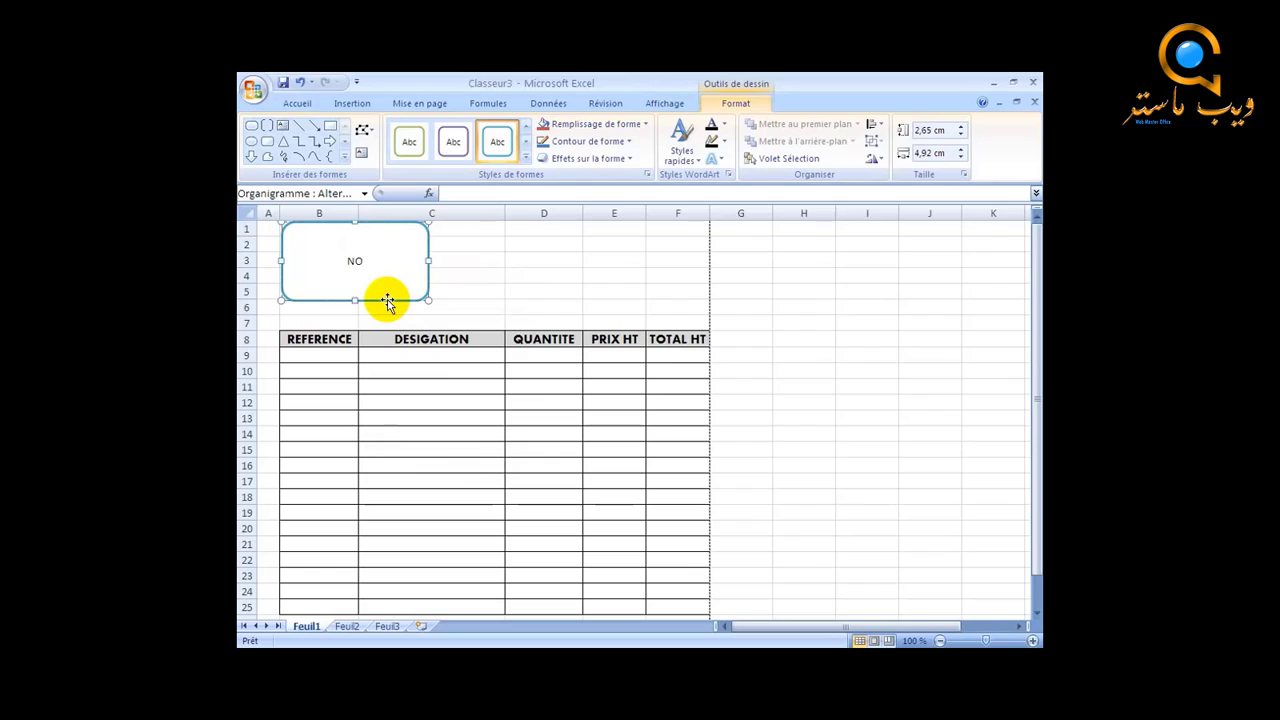
text(M DE LA SOCIETE)
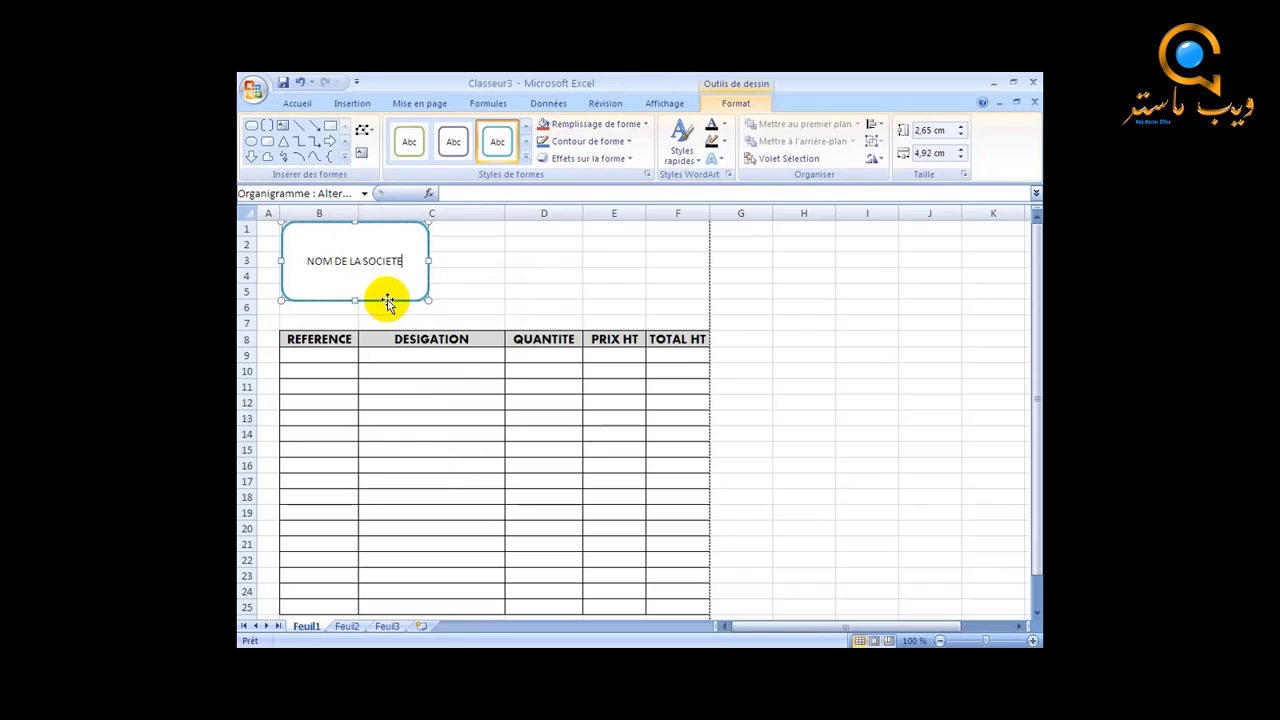
key(Return)
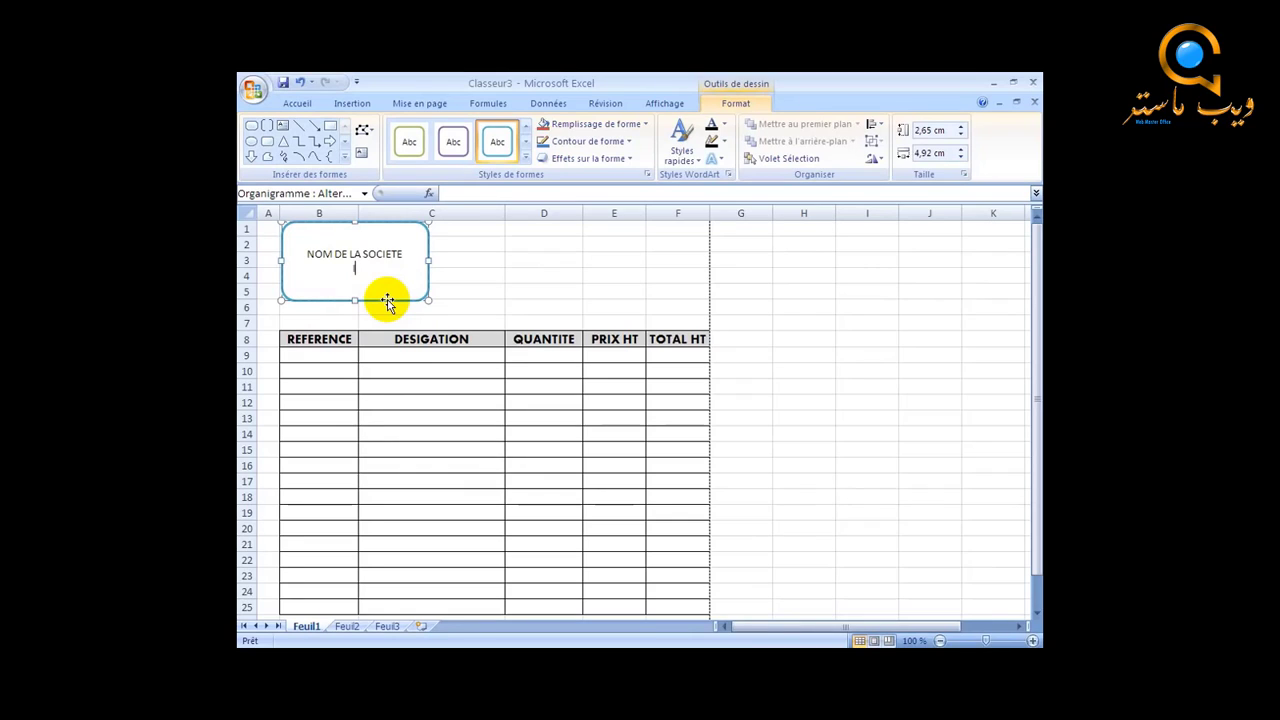
text(INFORMATION SUR)
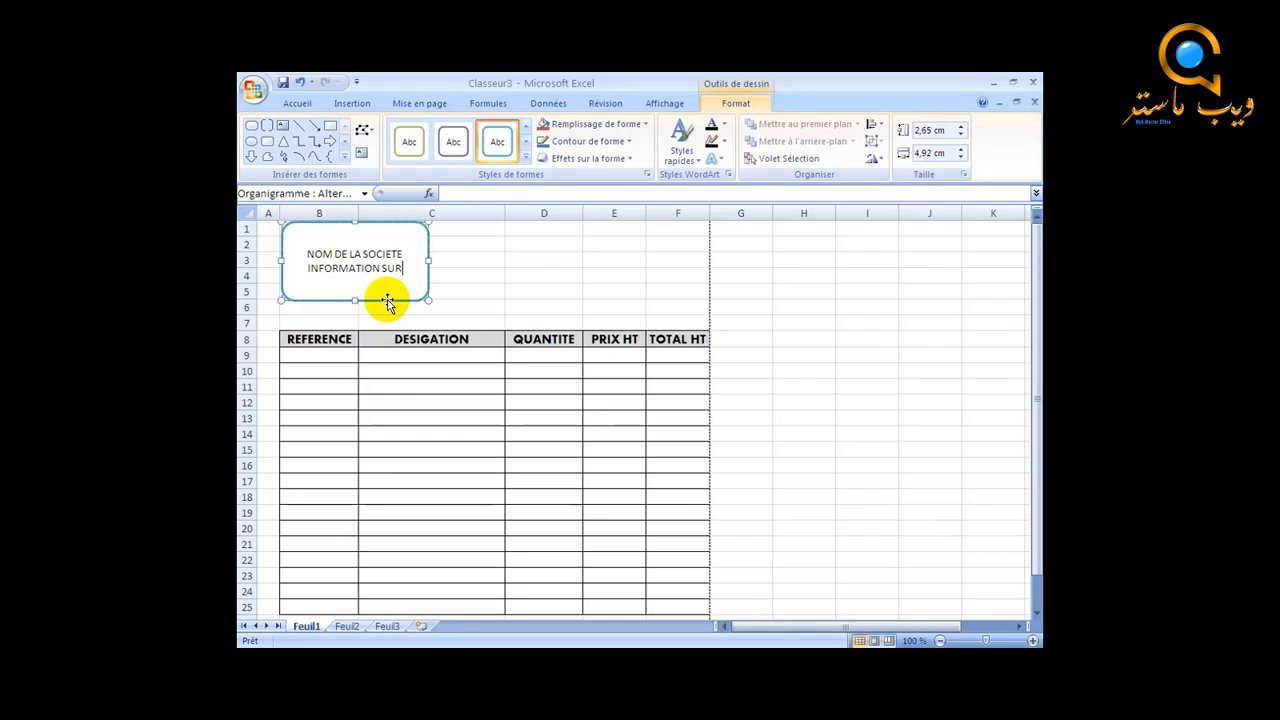
text( LA S)
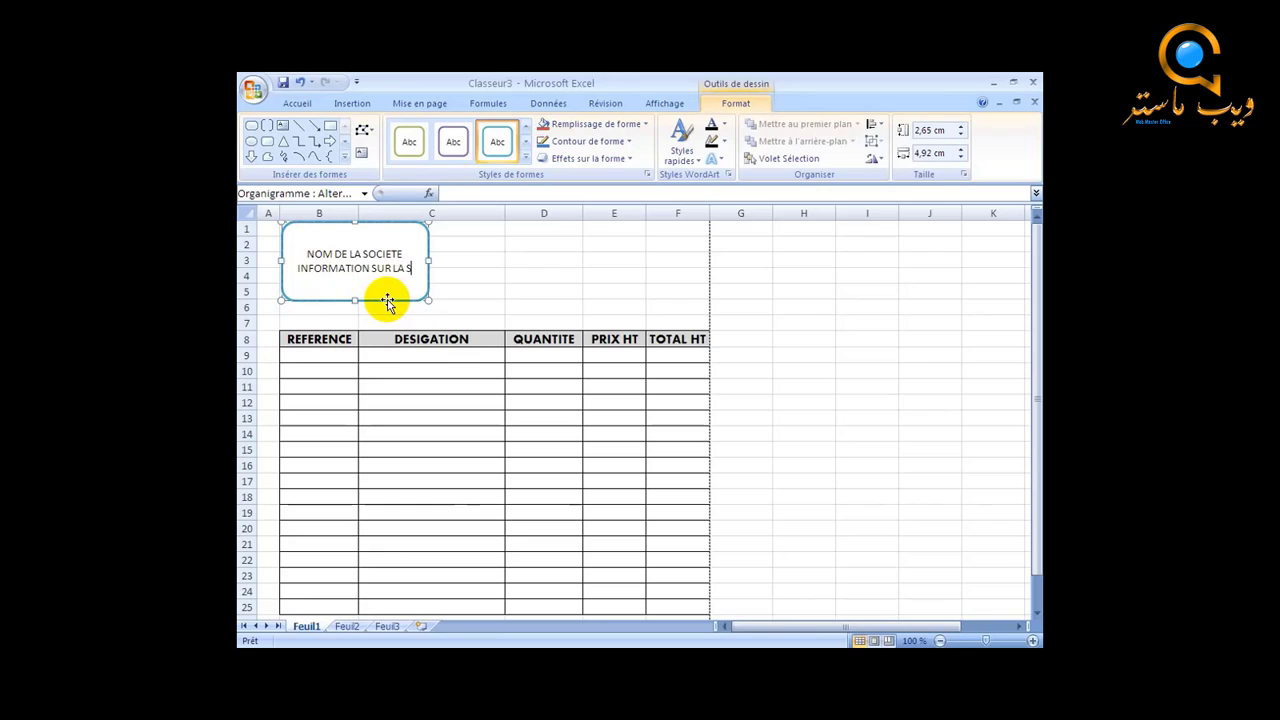
text(CCIE)
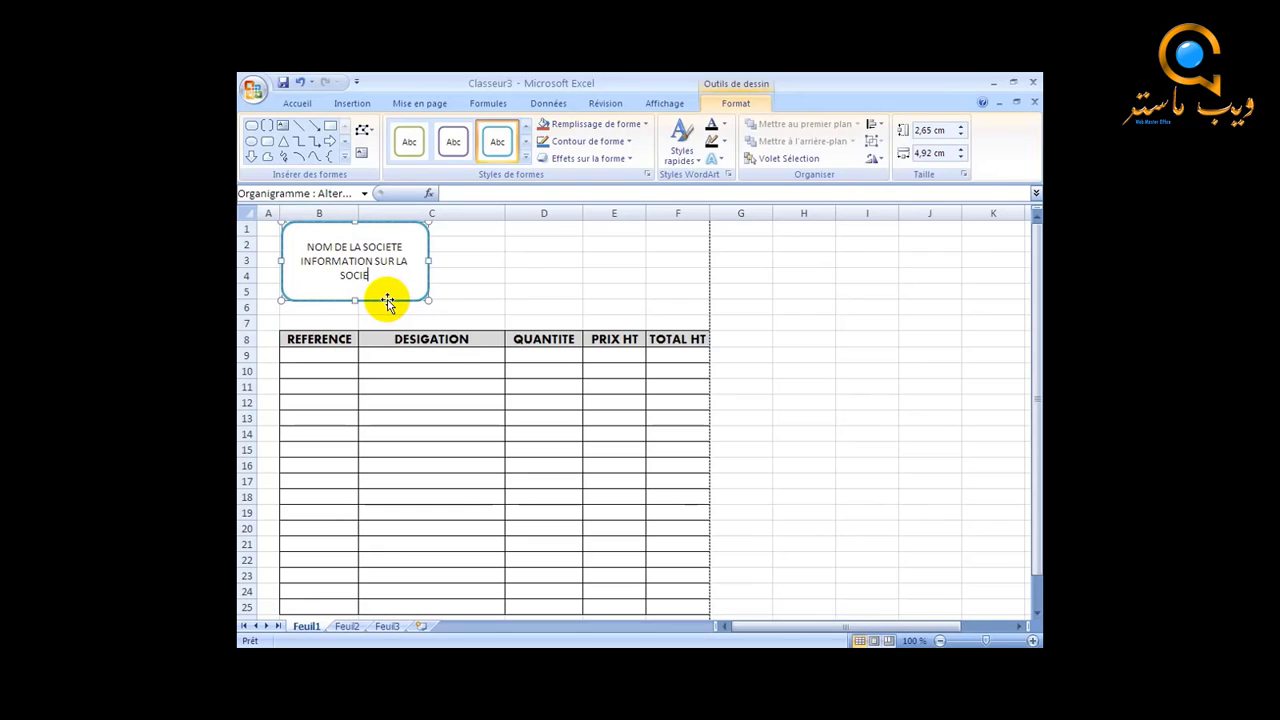
text(TE)
click(545, 305)
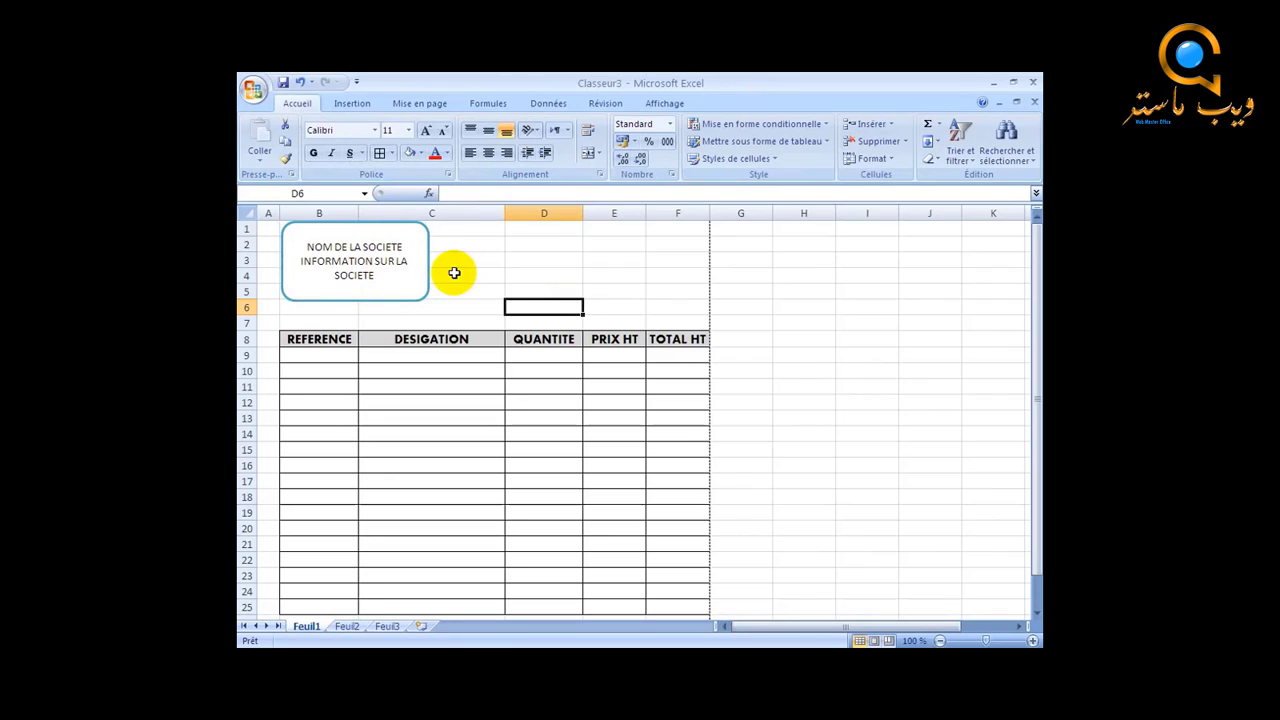
Draw a rounded rectangle about 1.14 cm high and 5.69 cm wide over D2:F4 and give it the light grey gradient style
click(548, 246)
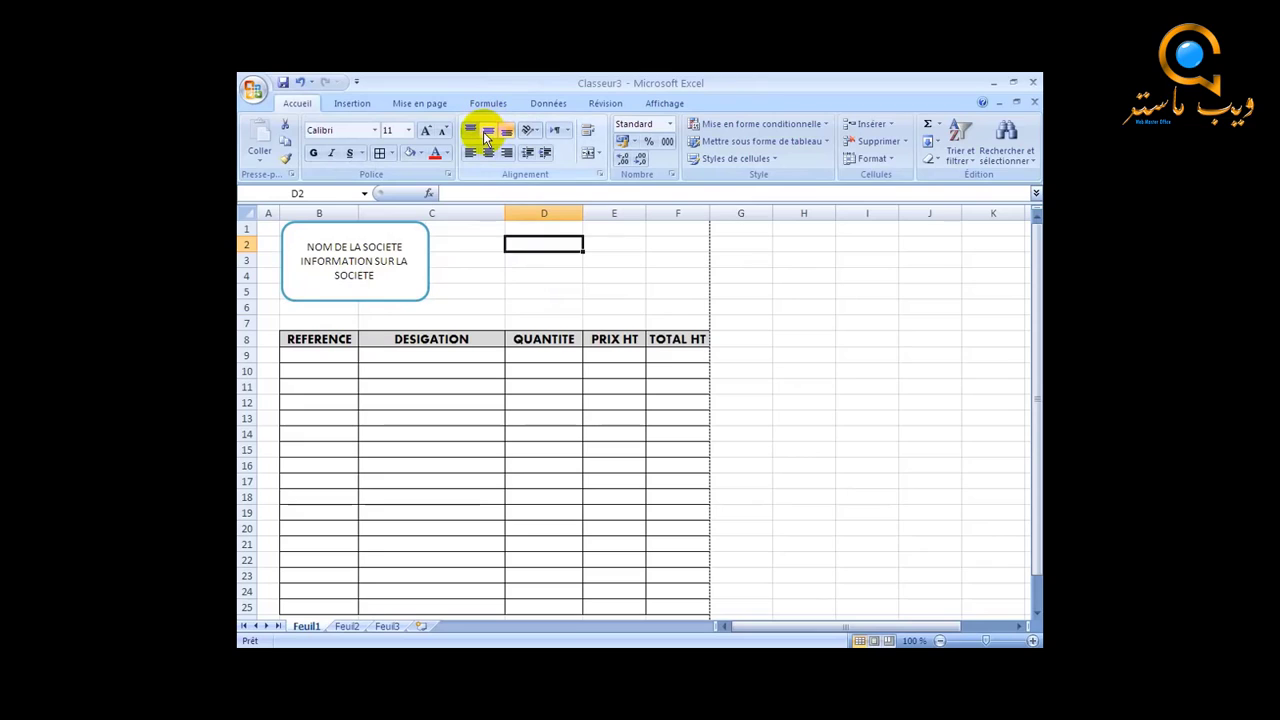
click(354, 104)
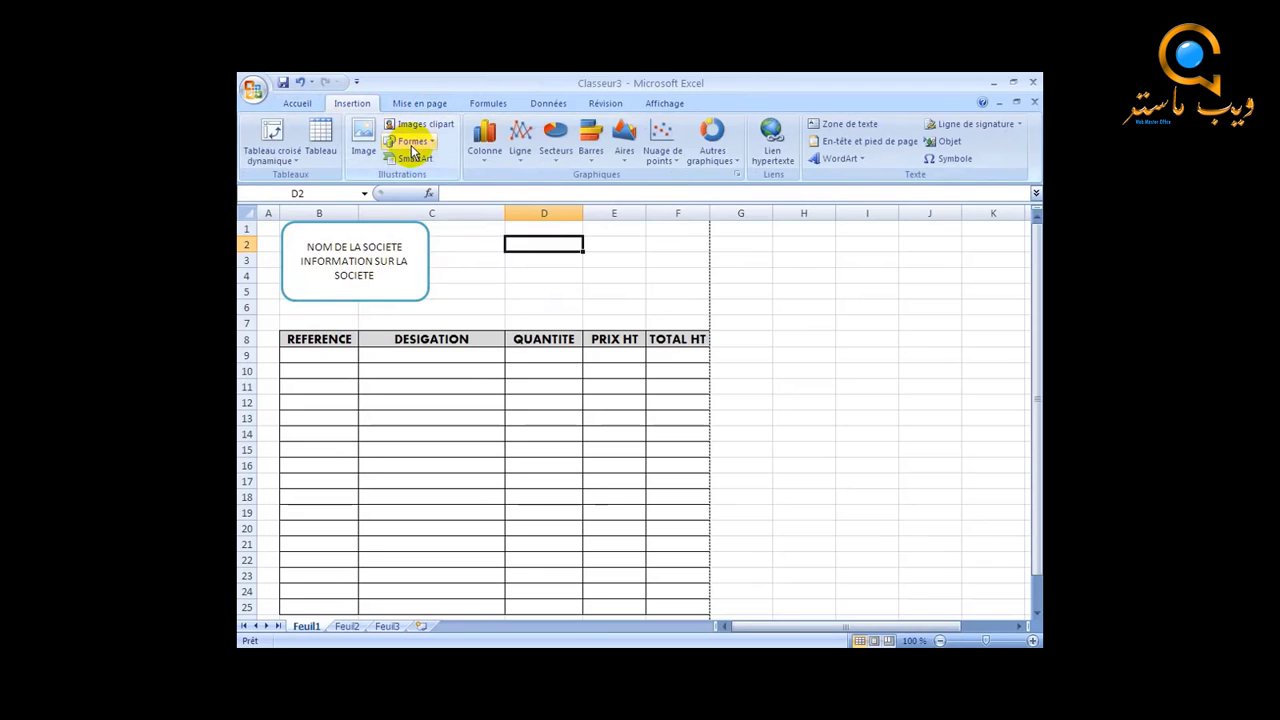
click(413, 142)
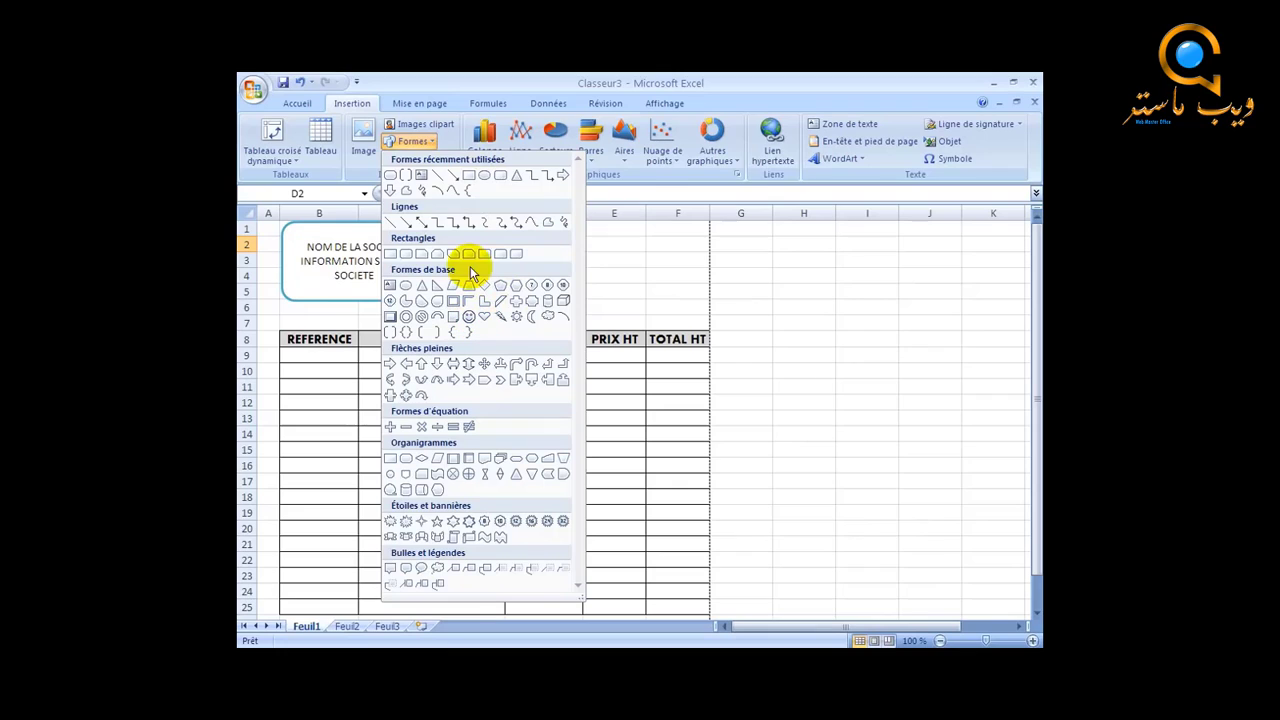
click(406, 253)
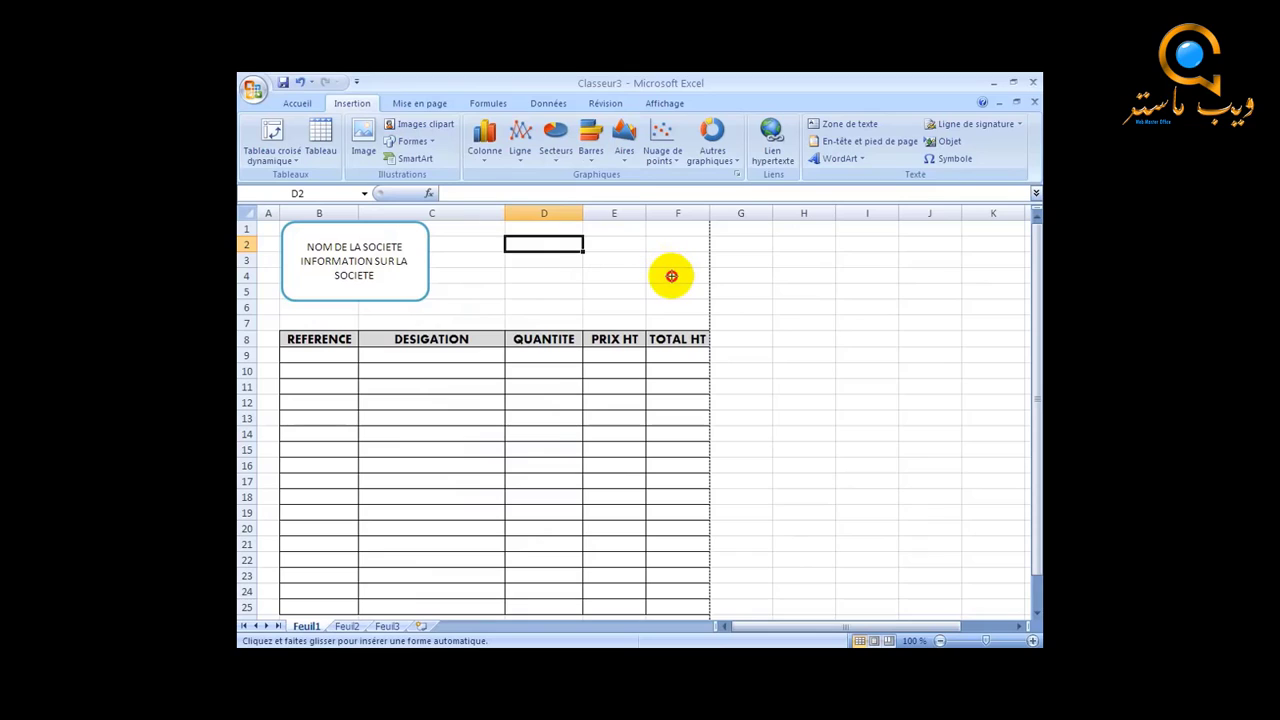
drag(672, 277, 674, 278)
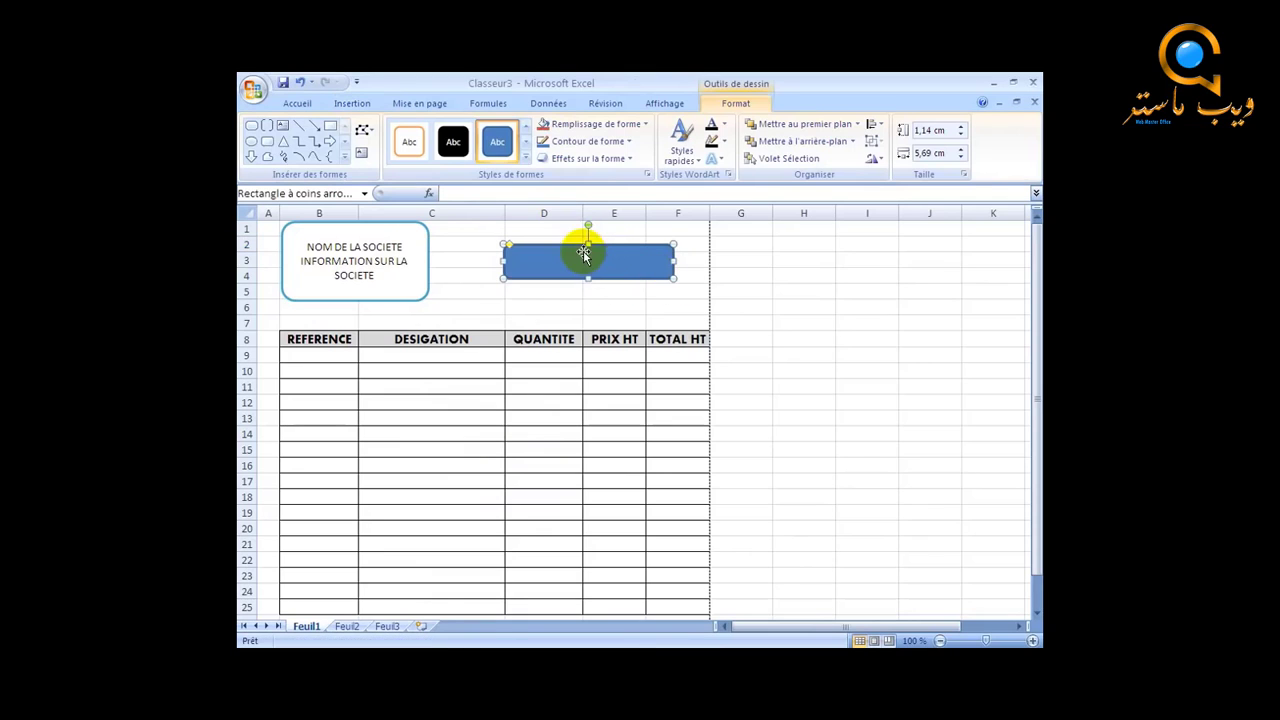
click(526, 156)
click(409, 274)
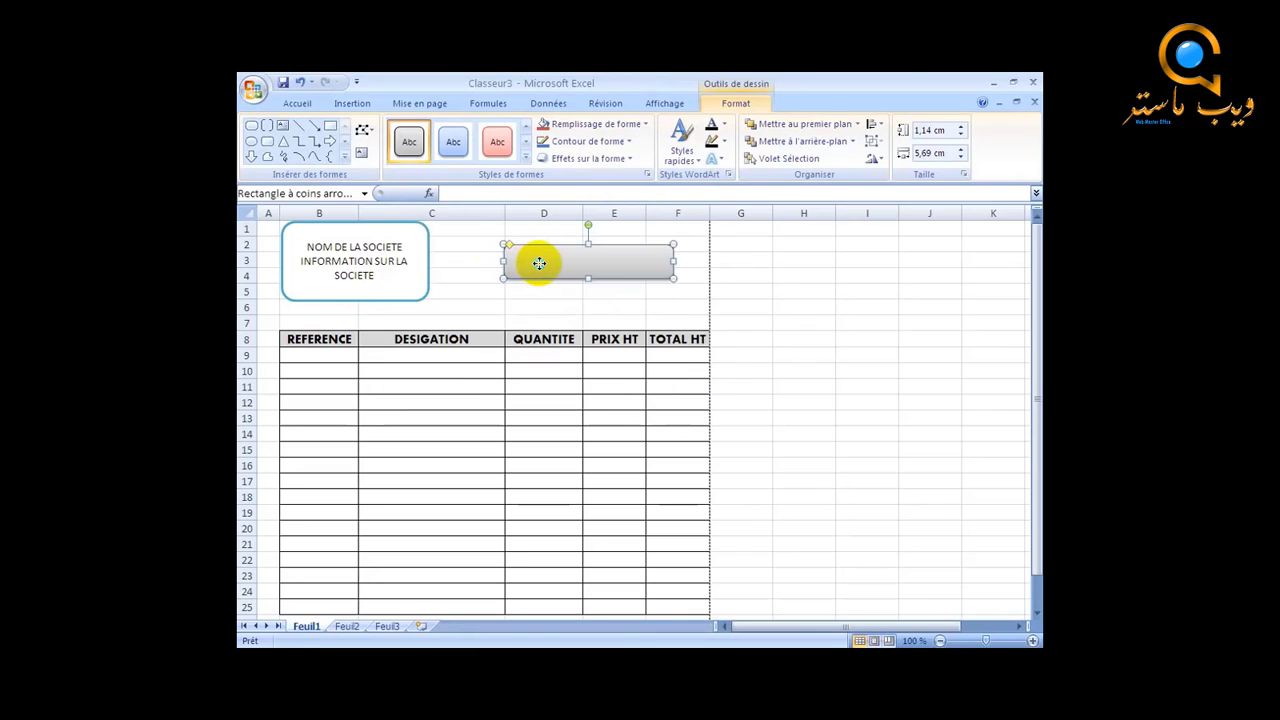
Add the text "FACTURE N 000001" inside the grey rounded rectangle
right_click(540, 266)
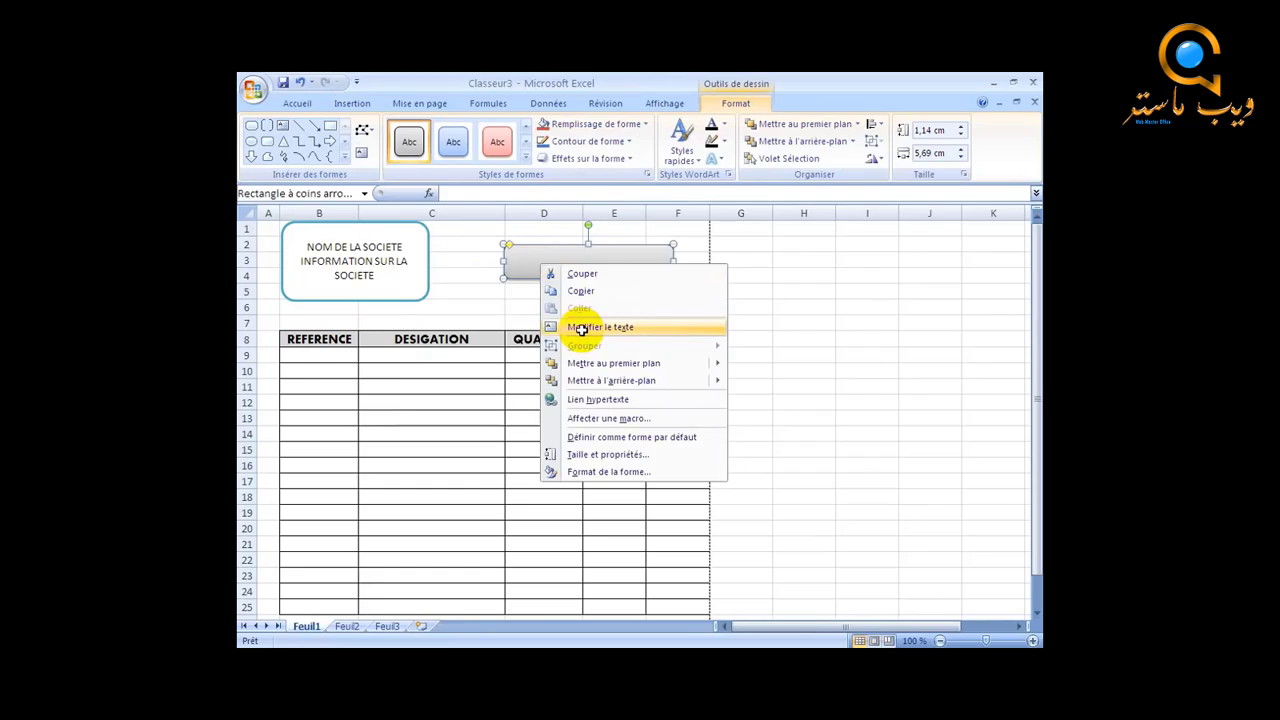
click(581, 328)
text(F)
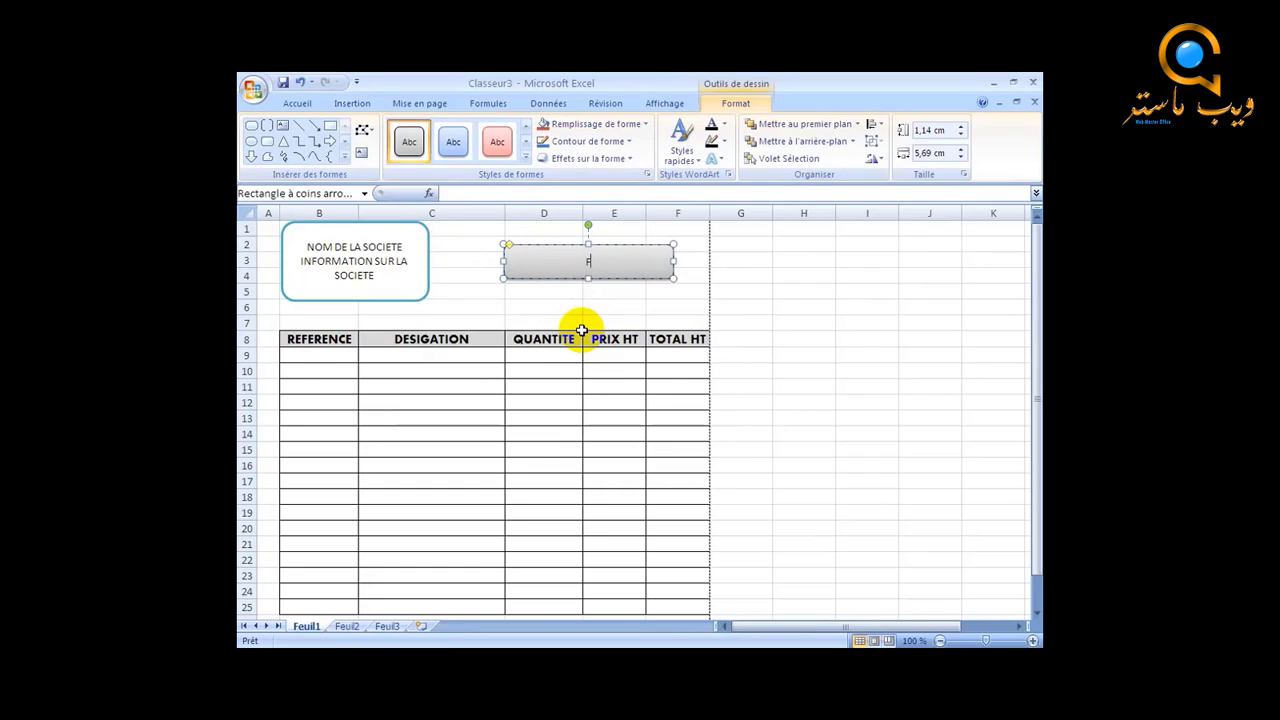
text(ACTURE N 000001)
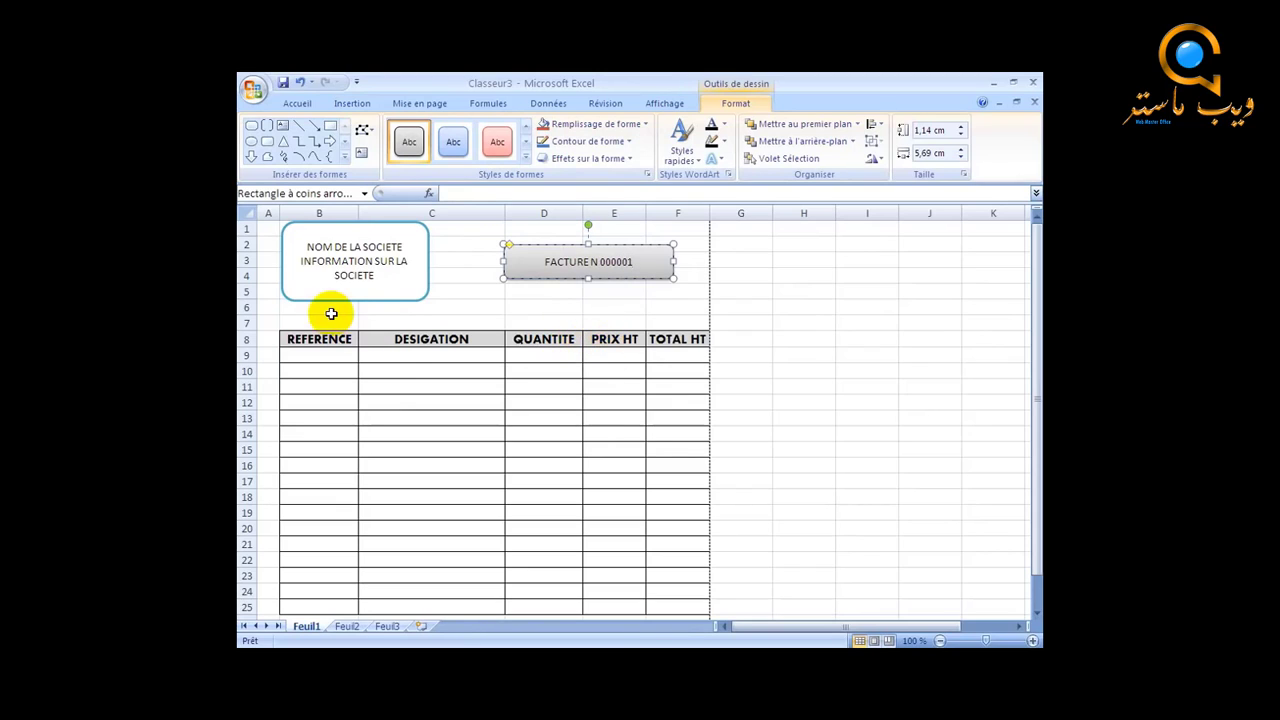
Insert two blank rows above row 6 to make more room between the header shapes and the table
click(247, 309)
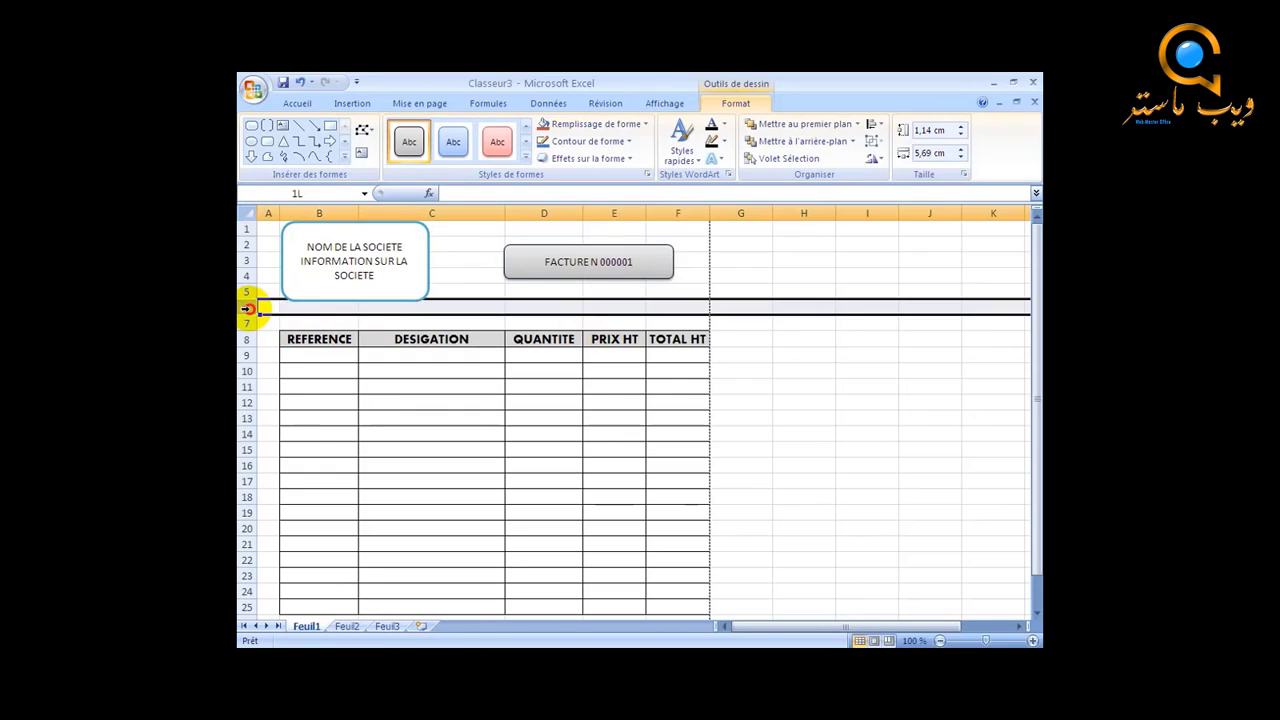
drag(247, 312, 248, 328)
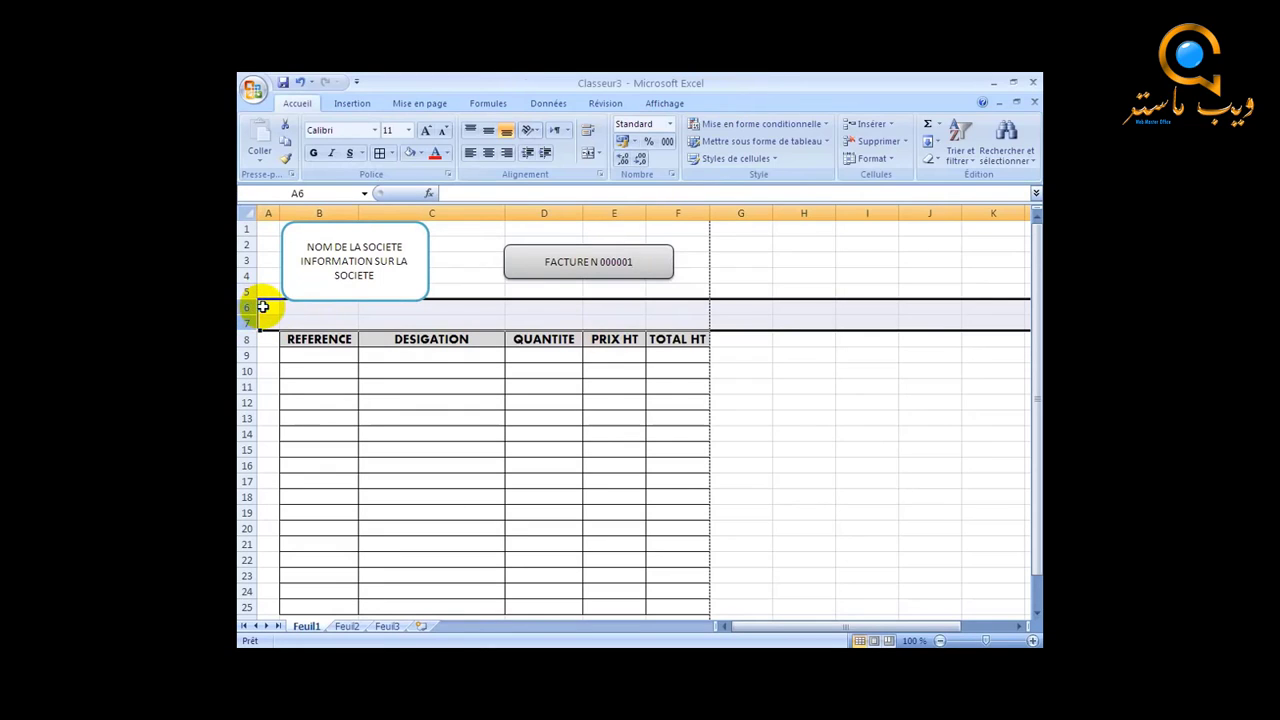
right_click(263, 306)
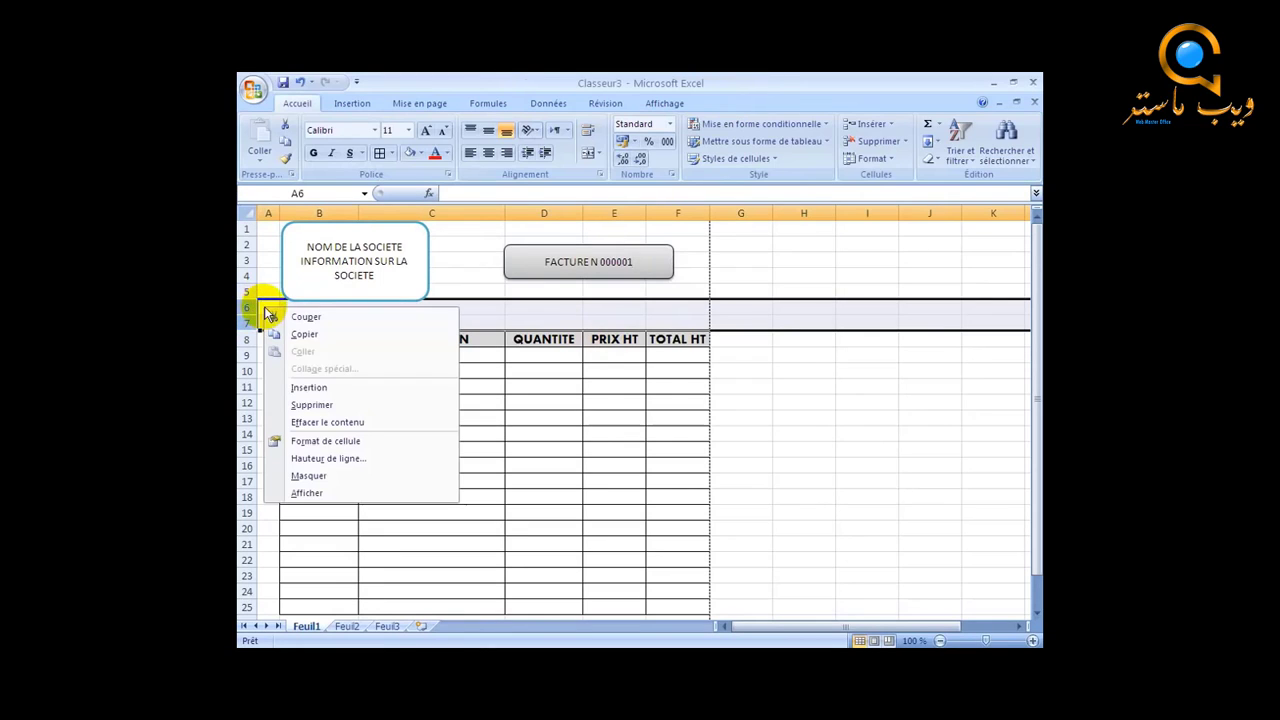
click(312, 388)
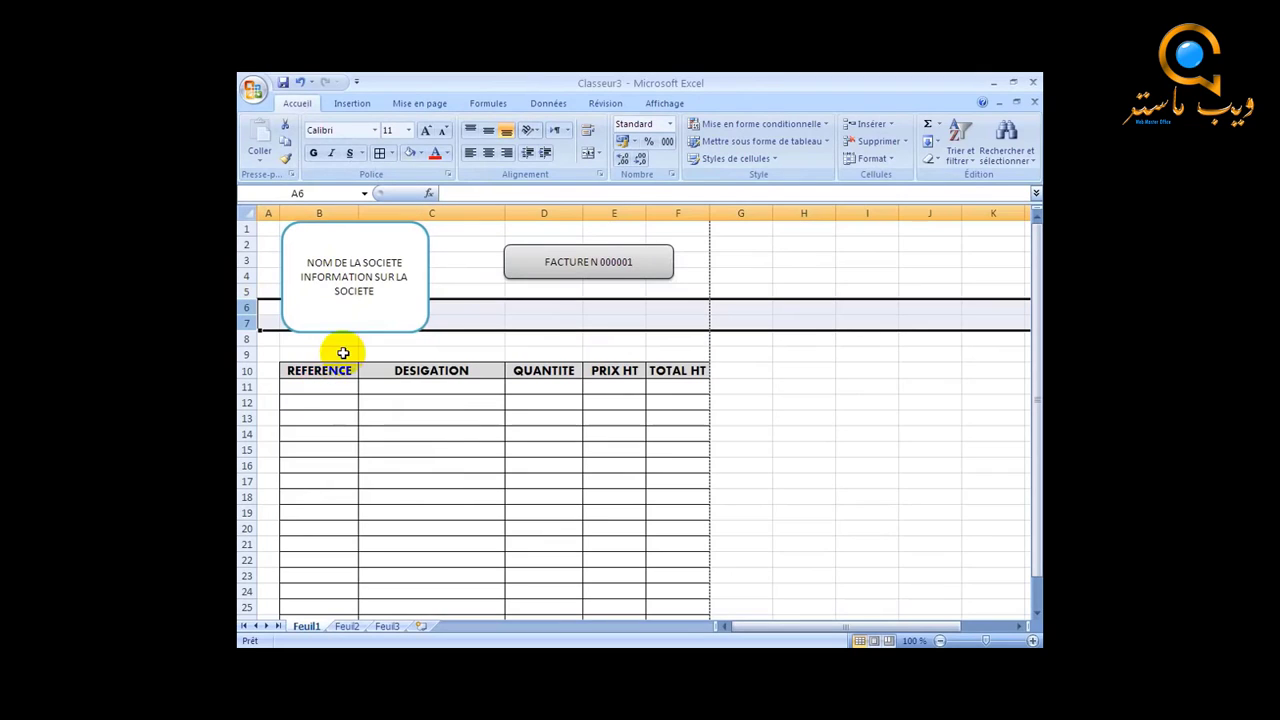
Shorten the company information box so its lower edge sits within row 6
click(341, 351)
click(364, 323)
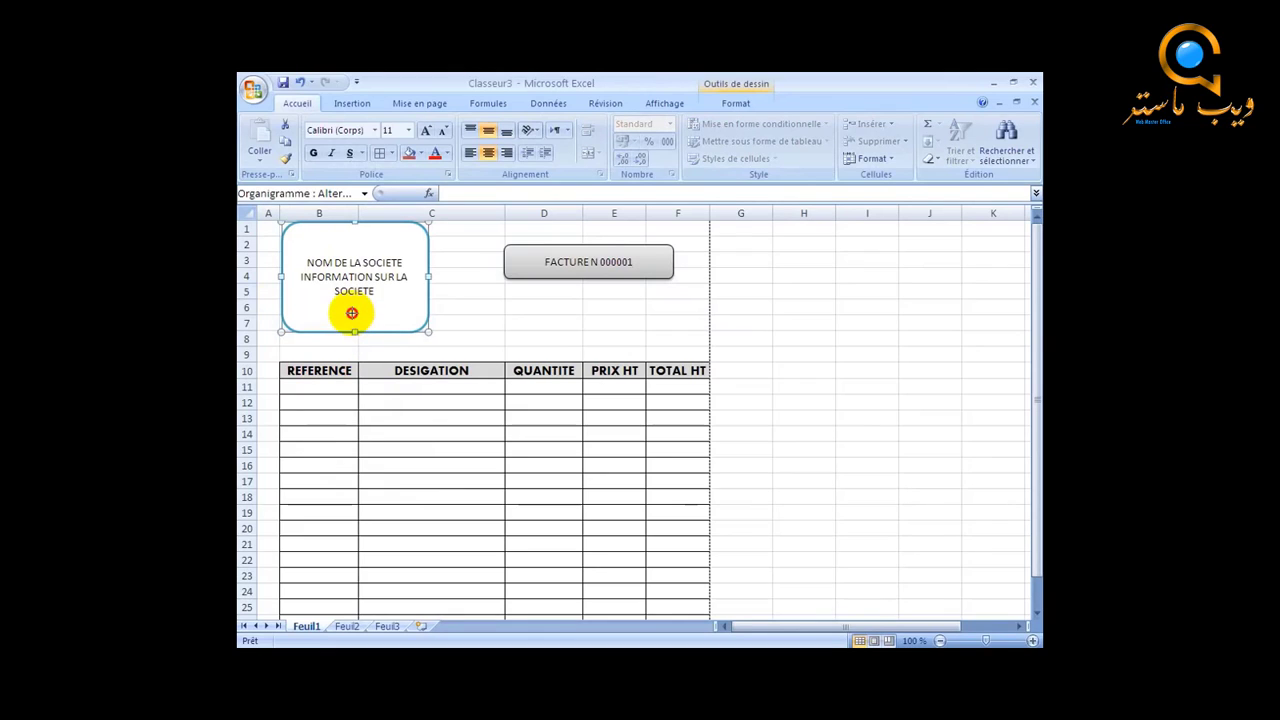
drag(355, 331, 443, 315)
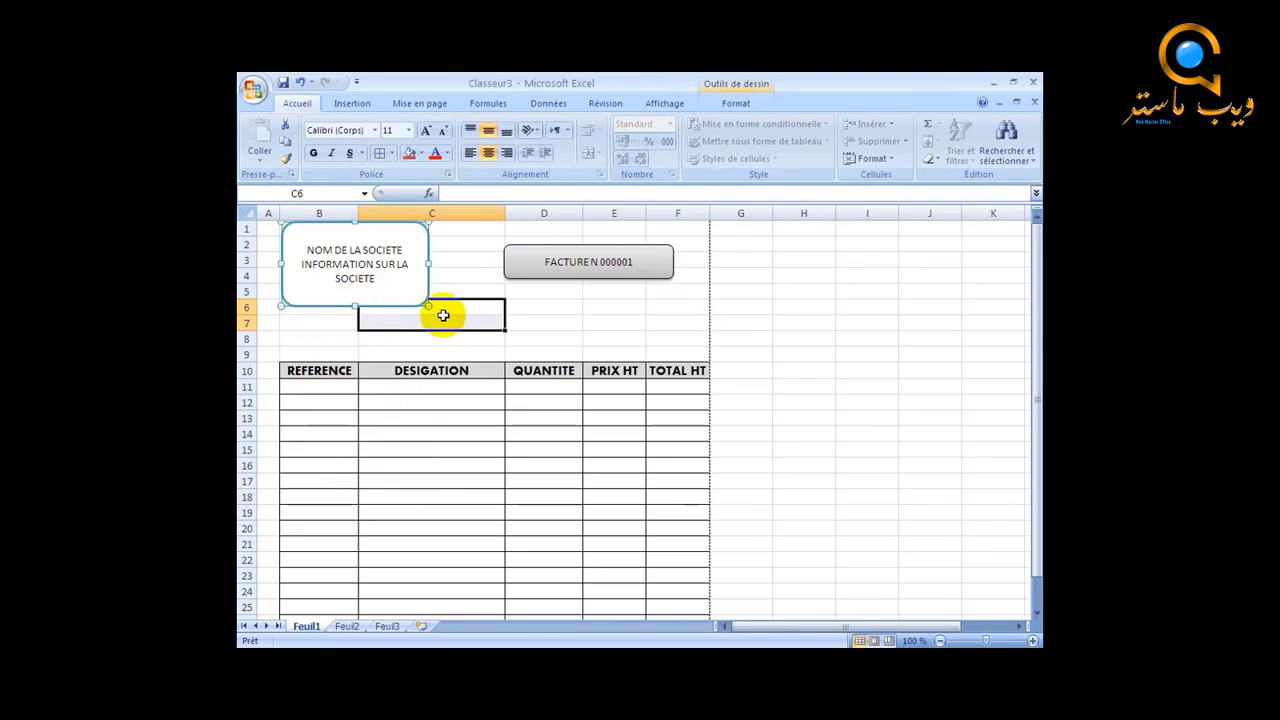
Enter the invoice date line "LE : 01/05/2015" in cell D6, below the invoice number box
click(524, 338)
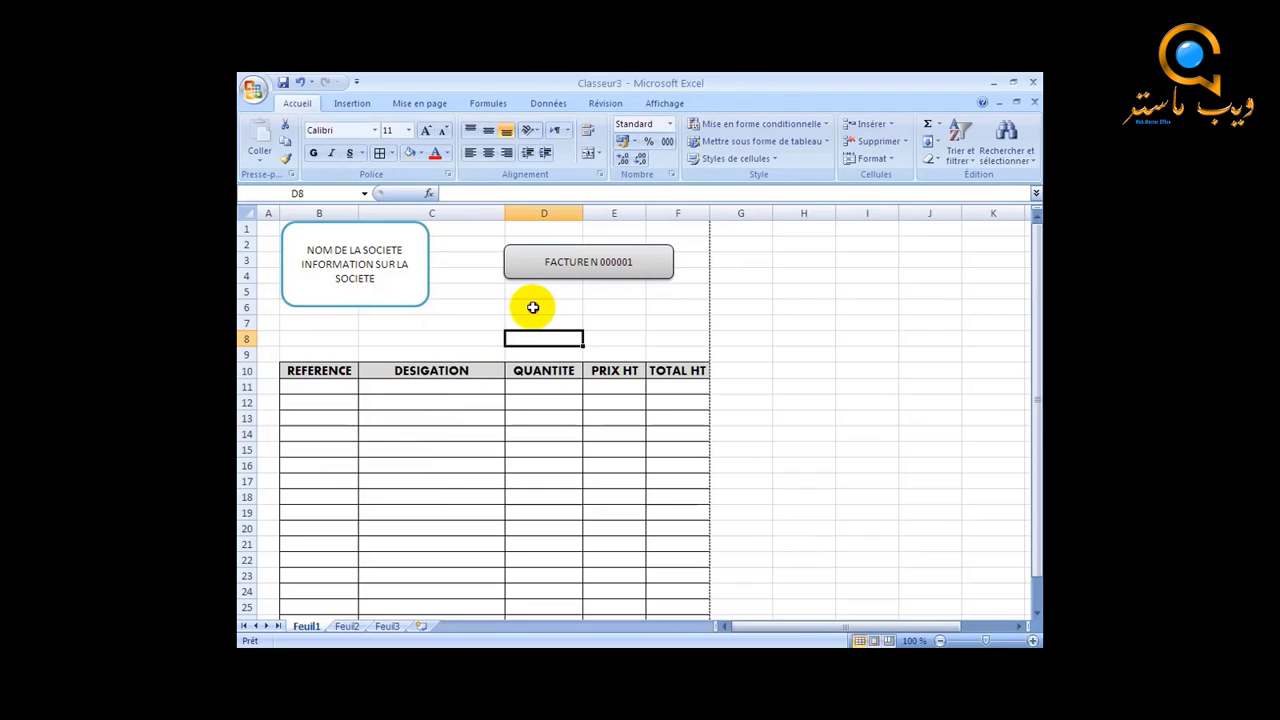
click(532, 307)
text(LE :)
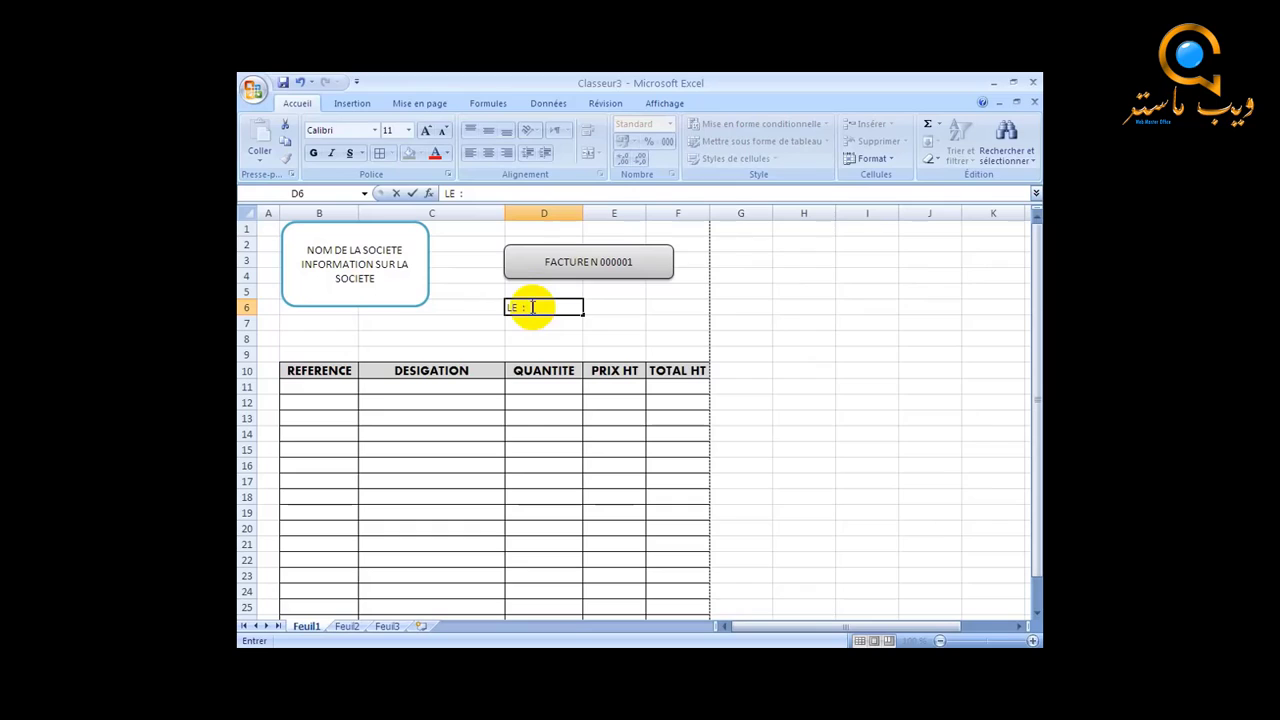
text(01/05/2015)
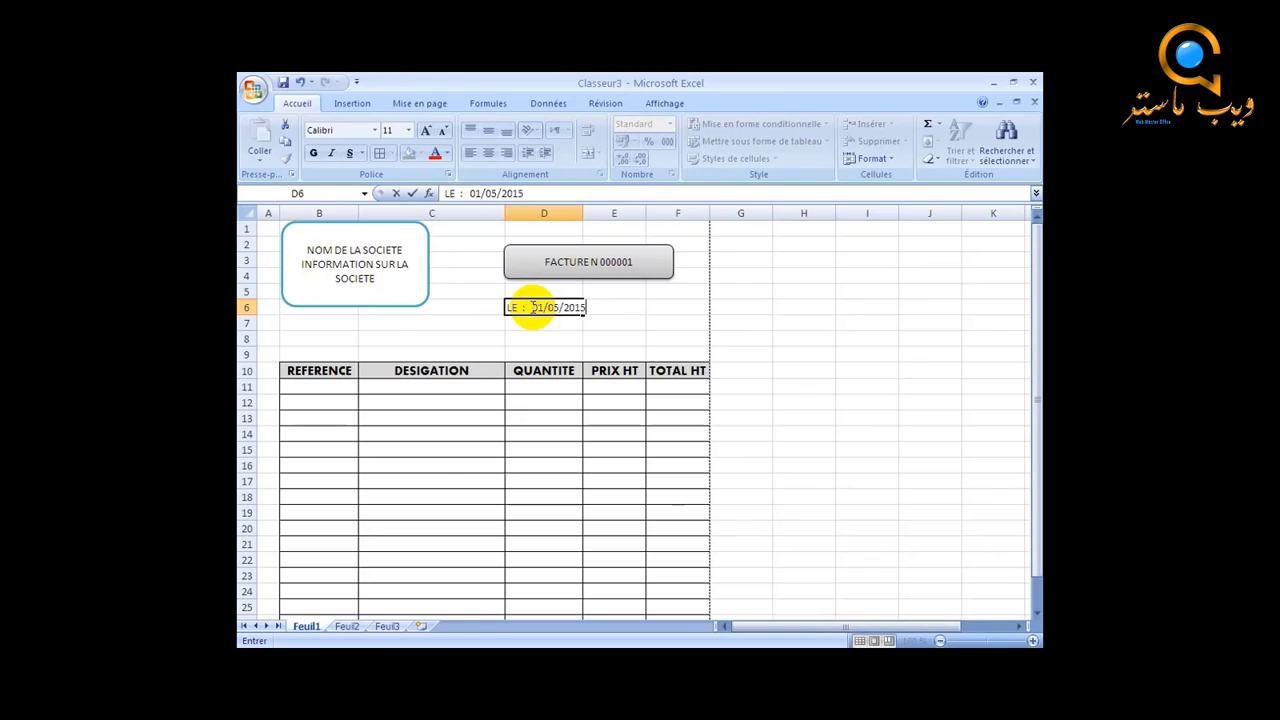
click(636, 322)
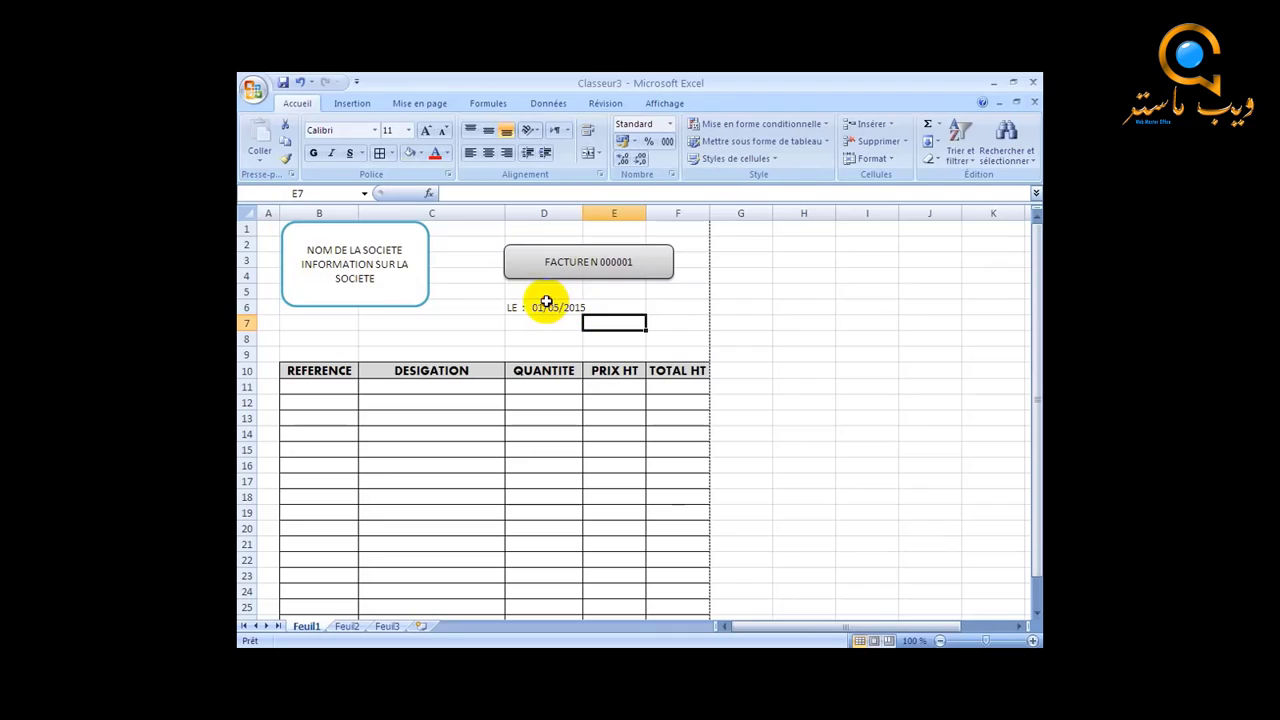
Merge and centre cells D6:E6 holding the date line and make its text bold
click(553, 304)
drag(553, 304, 613, 302)
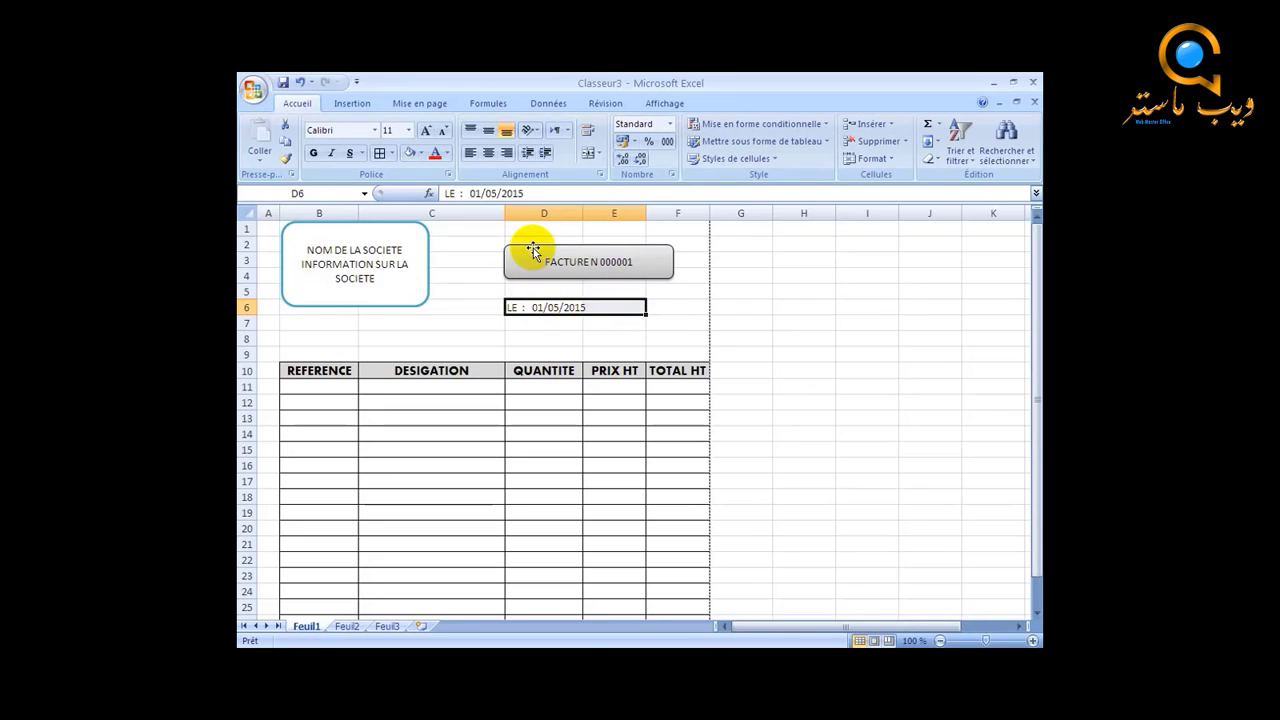
click(490, 157)
click(490, 157)
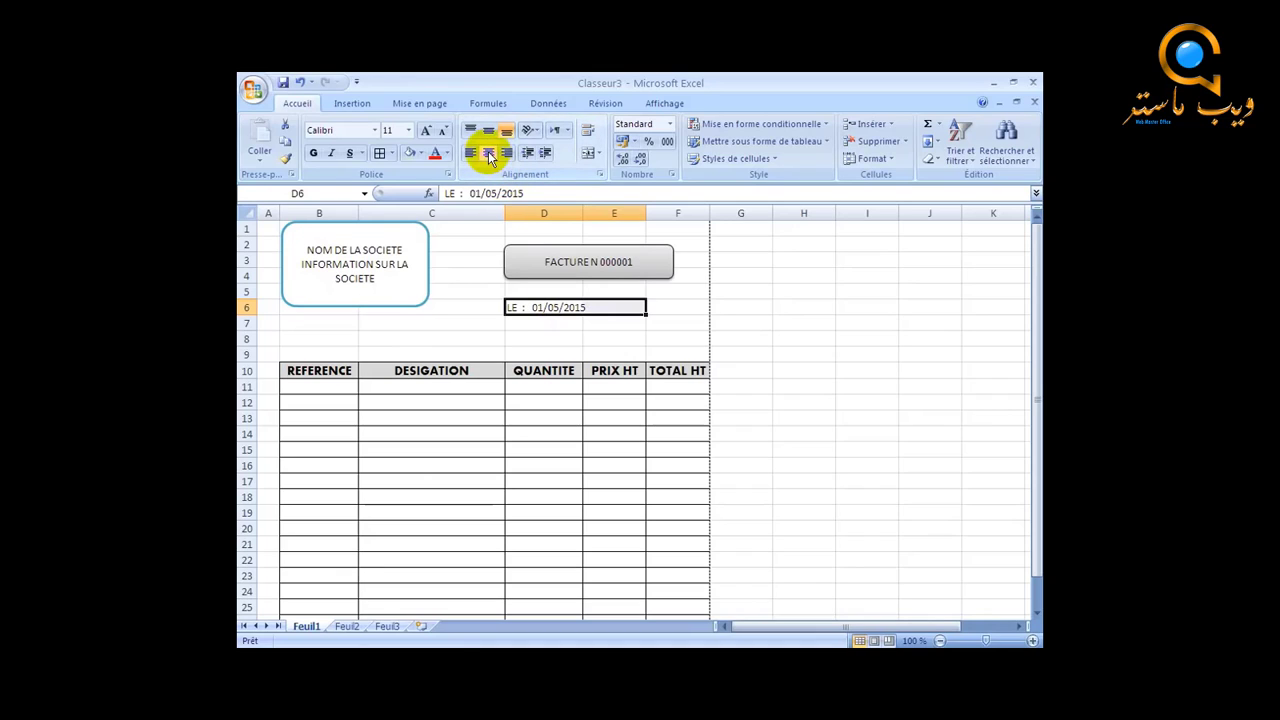
click(597, 155)
click(600, 172)
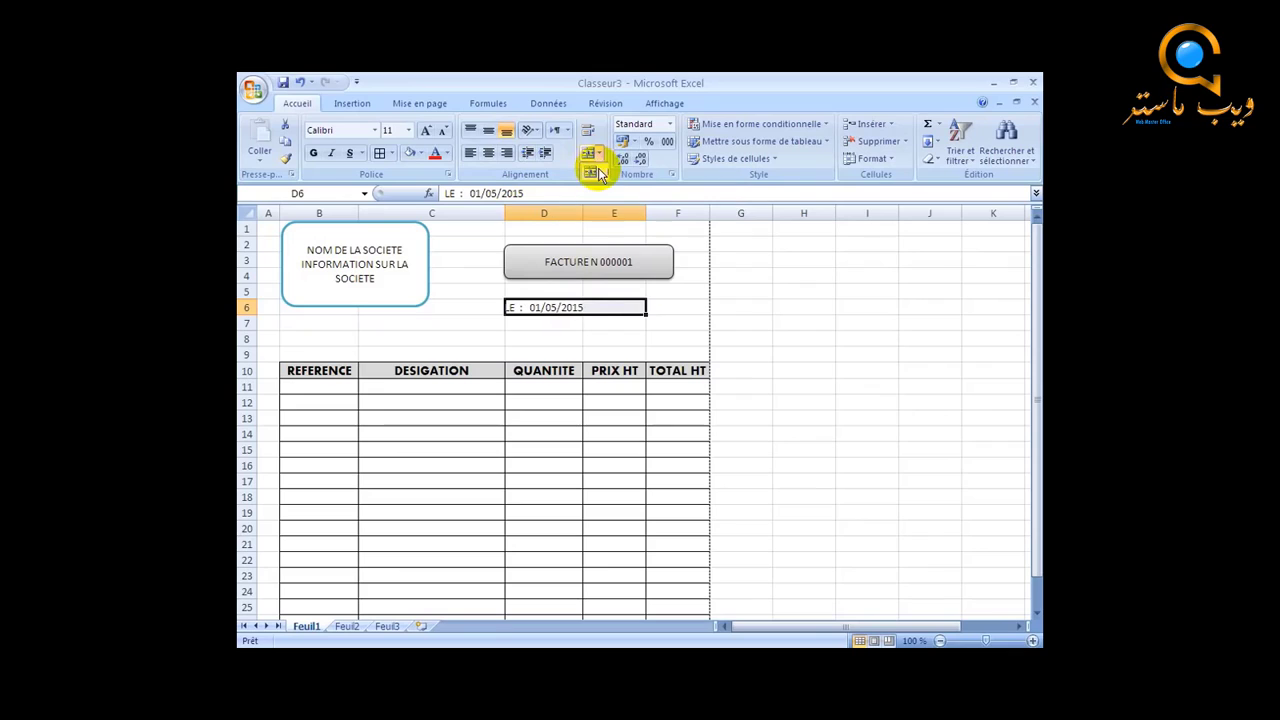
click(968, 369)
click(606, 307)
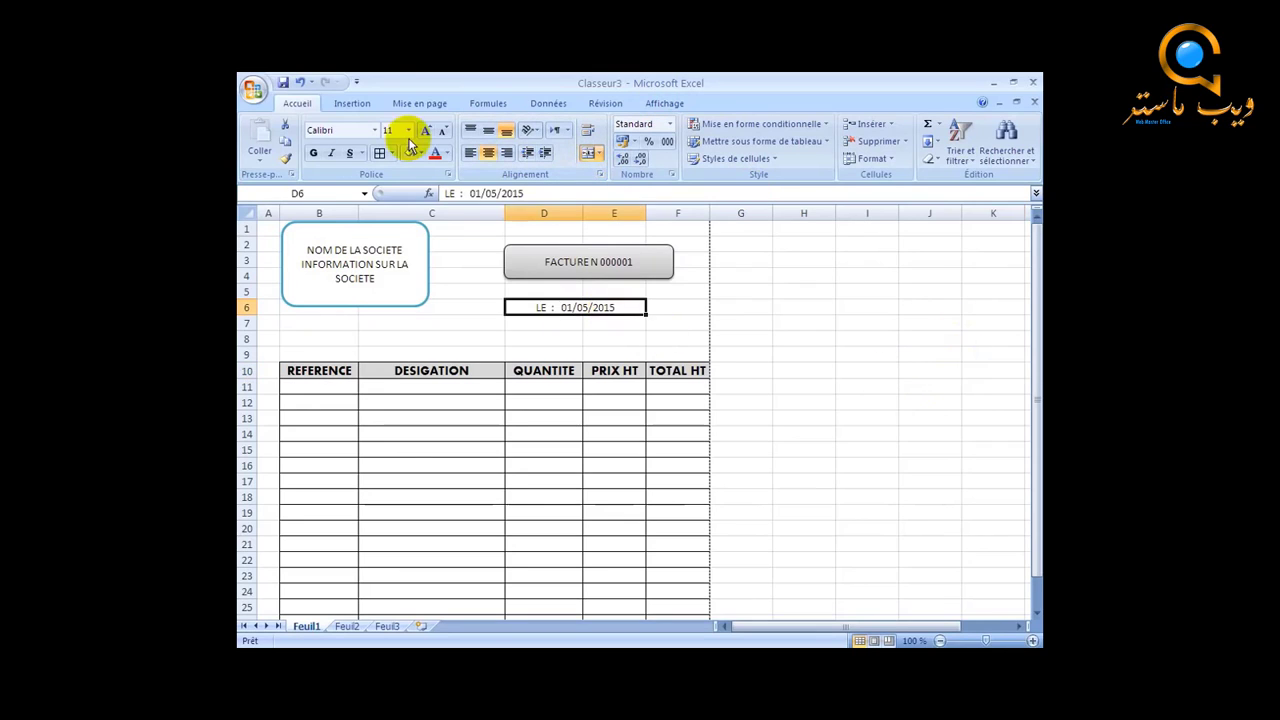
click(313, 153)
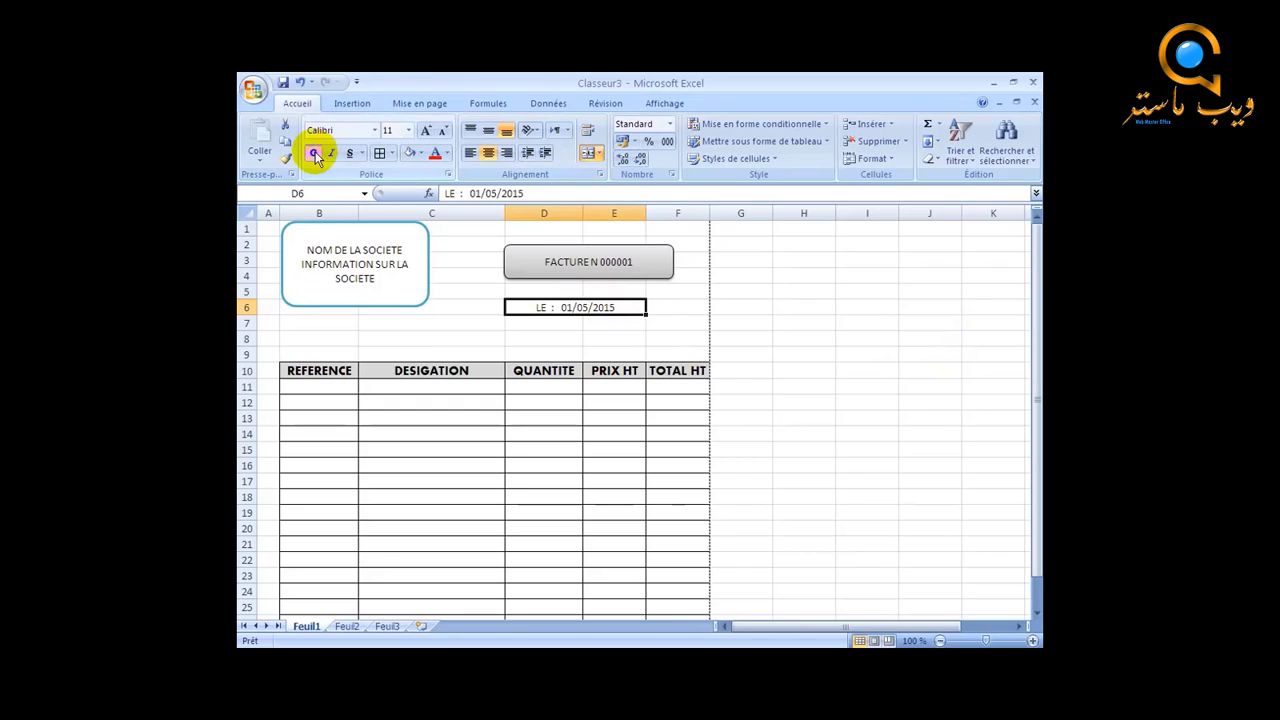
click(700, 328)
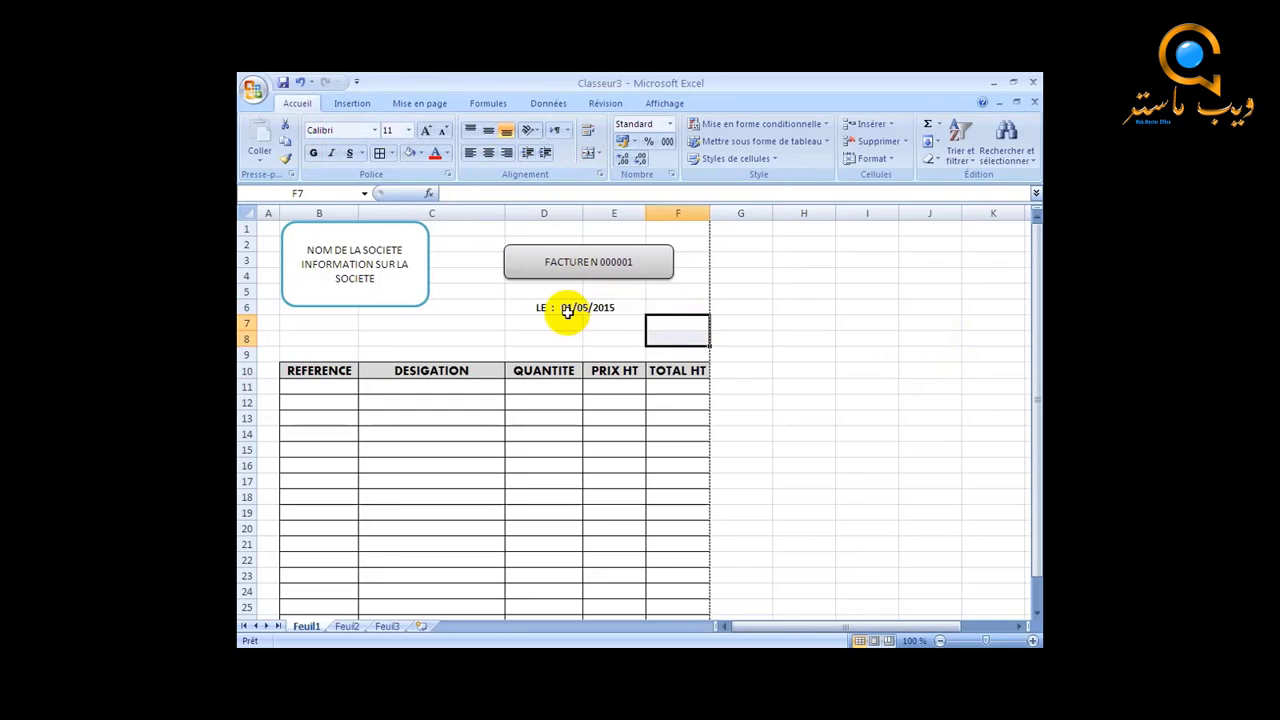
Nudge the invoice number box slightly upward and move the merged date cell up one row to D5:E5
click(564, 310)
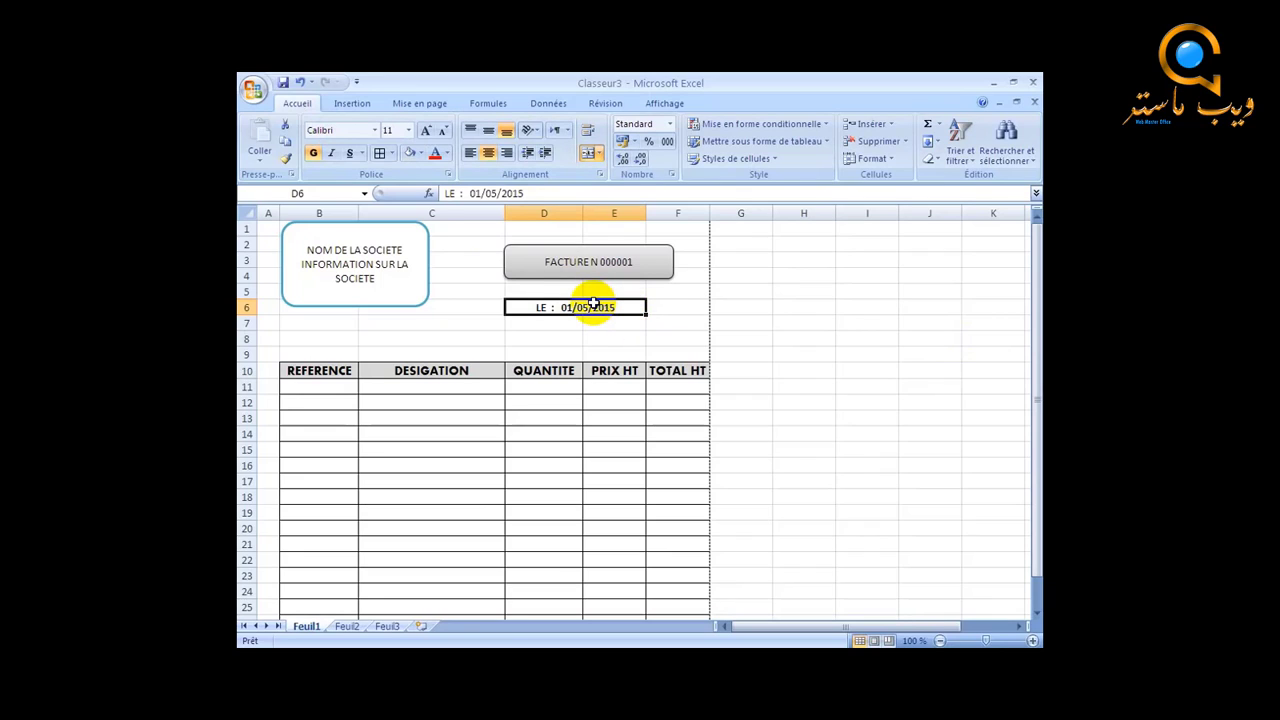
click(680, 310)
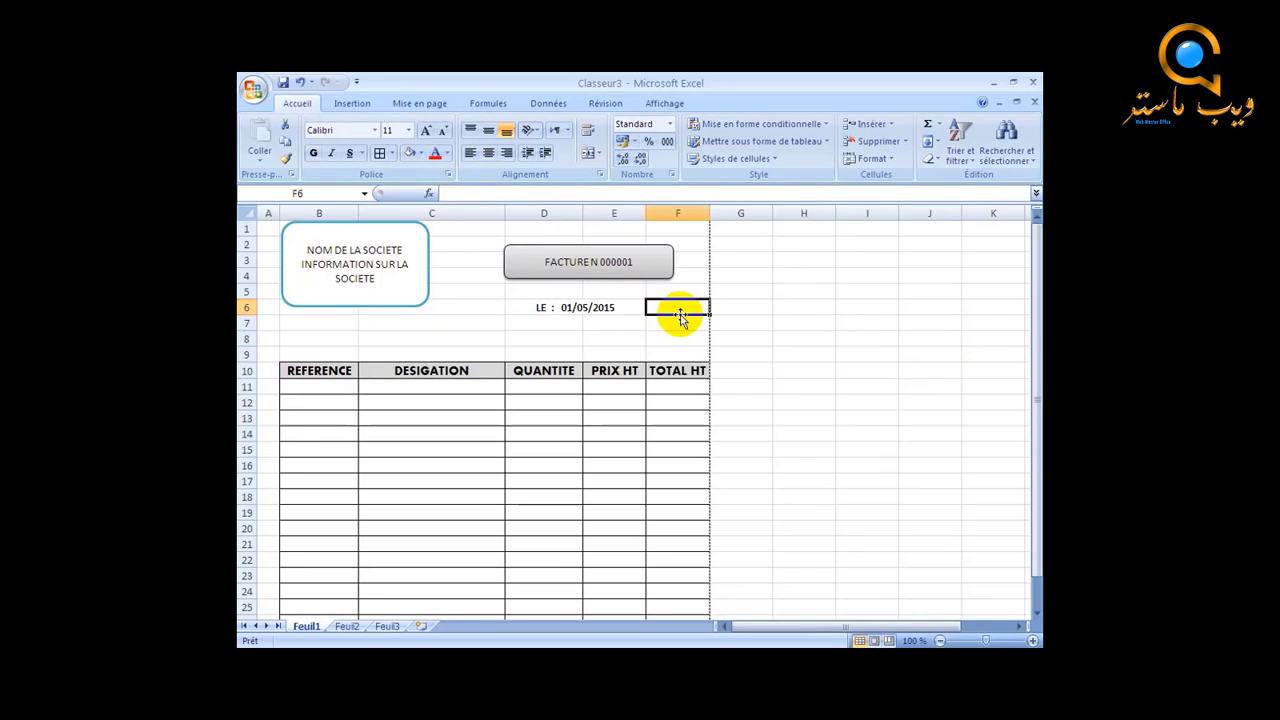
drag(640, 247, 640, 239)
click(752, 323)
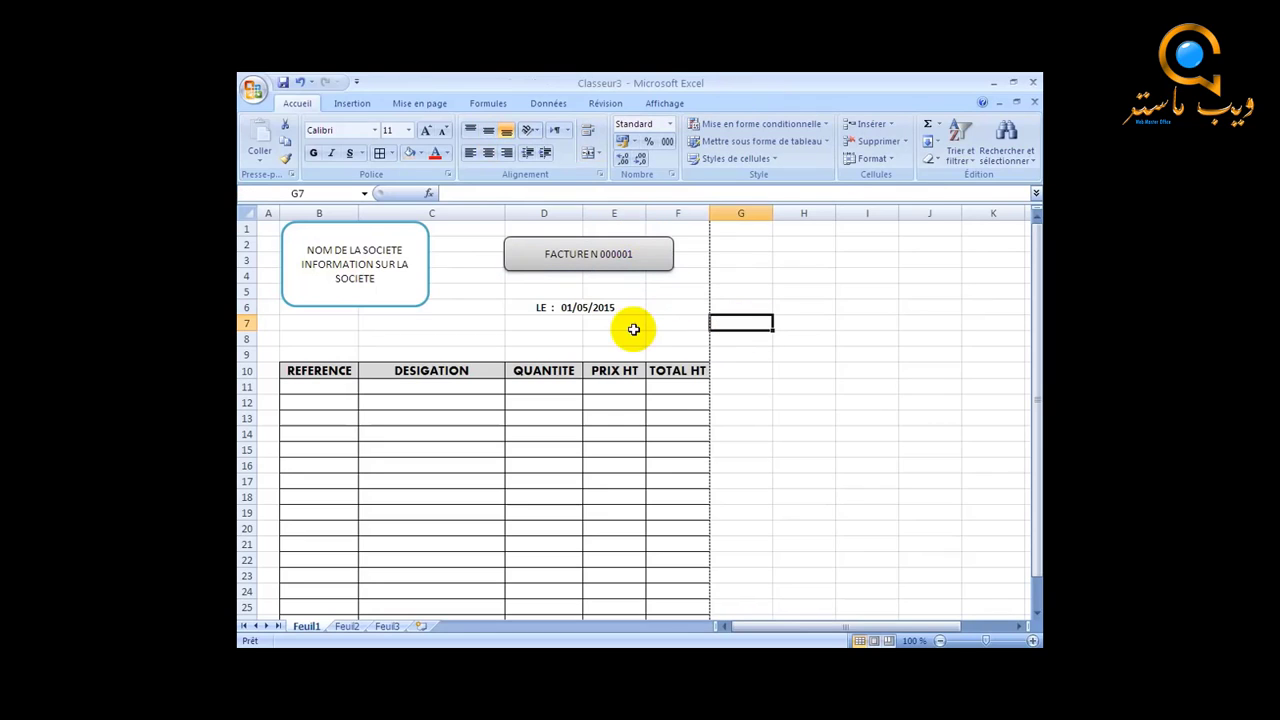
click(563, 310)
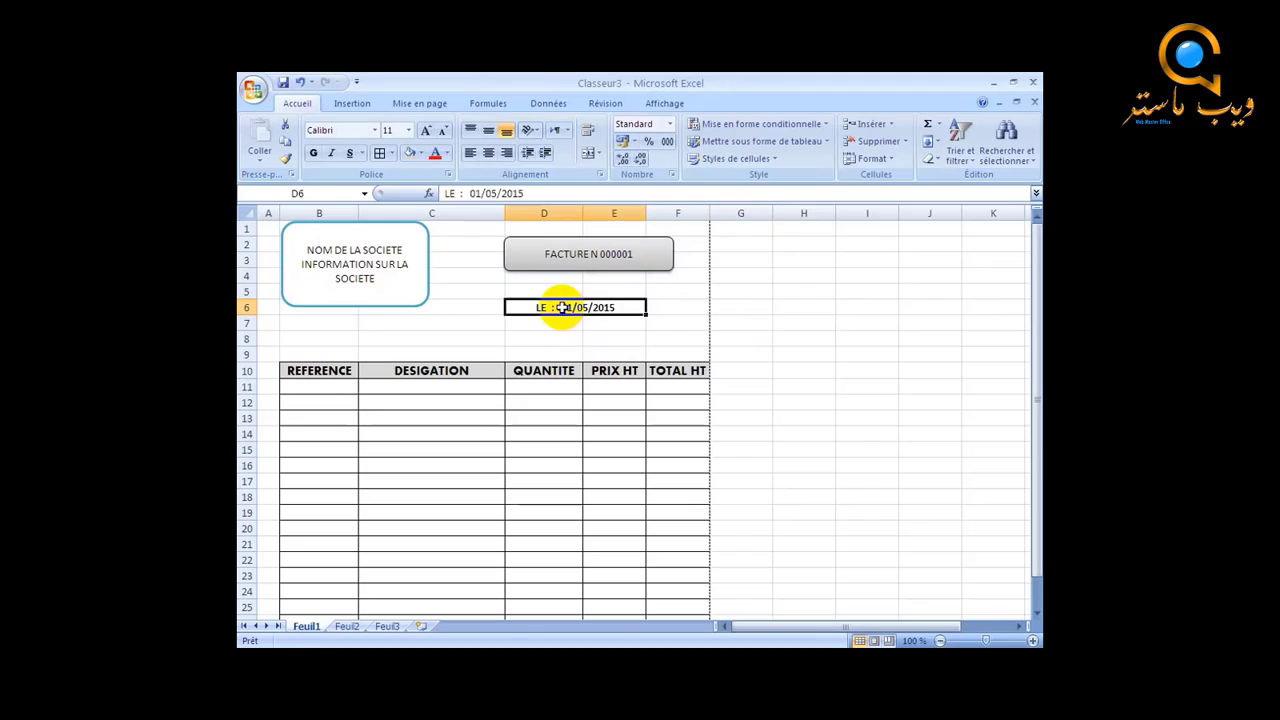
drag(563, 300, 563, 293)
click(740, 336)
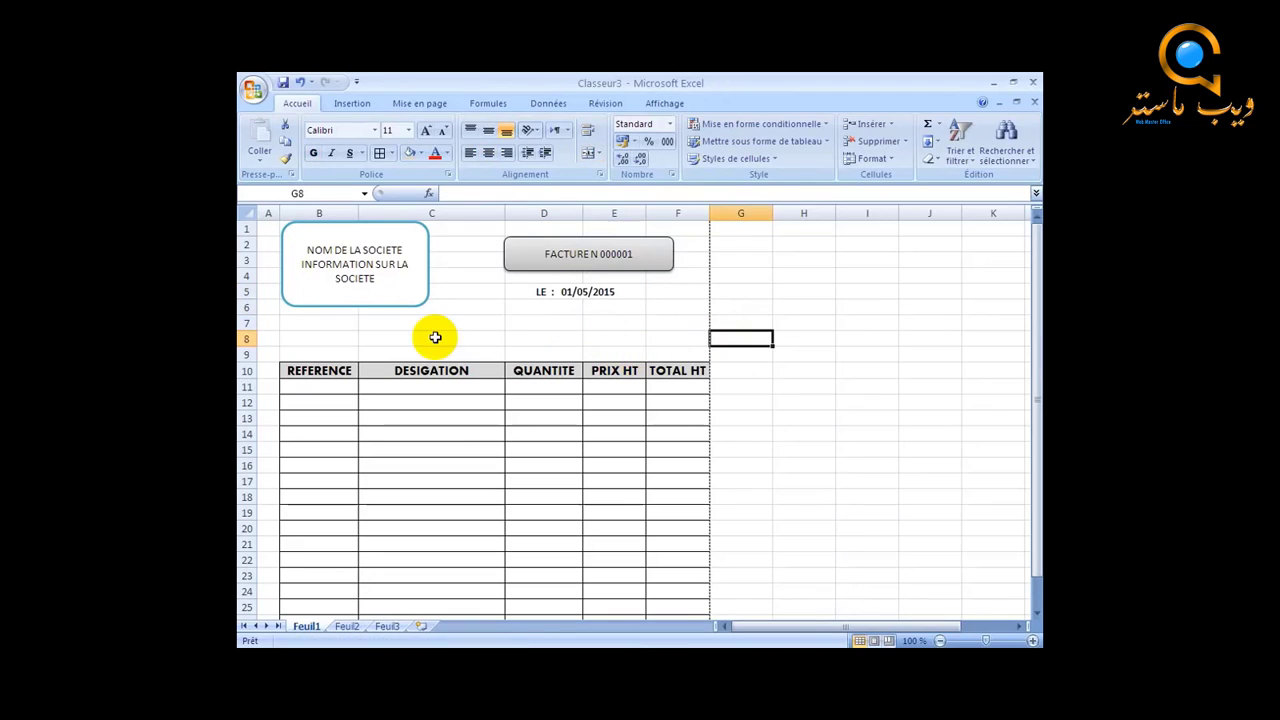
Insert three entire blank rows at rows 7 to 9, above the item table
click(277, 322)
drag(277, 322, 686, 349)
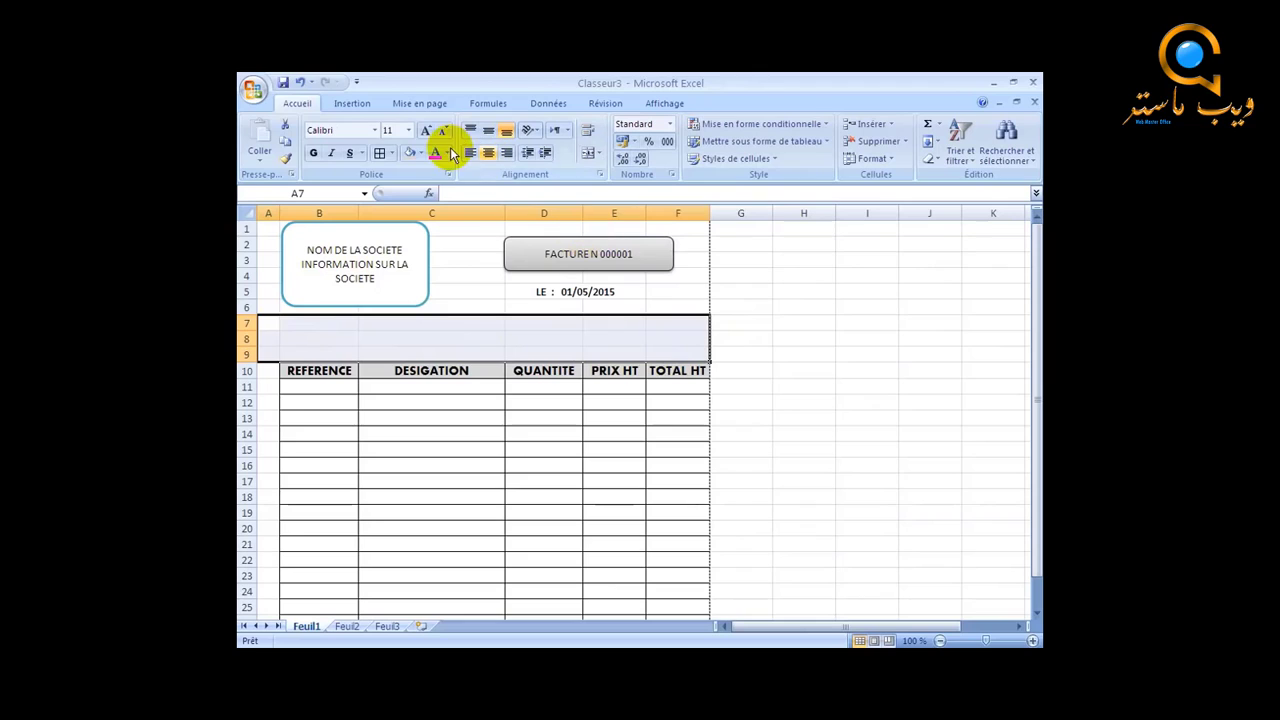
click(345, 105)
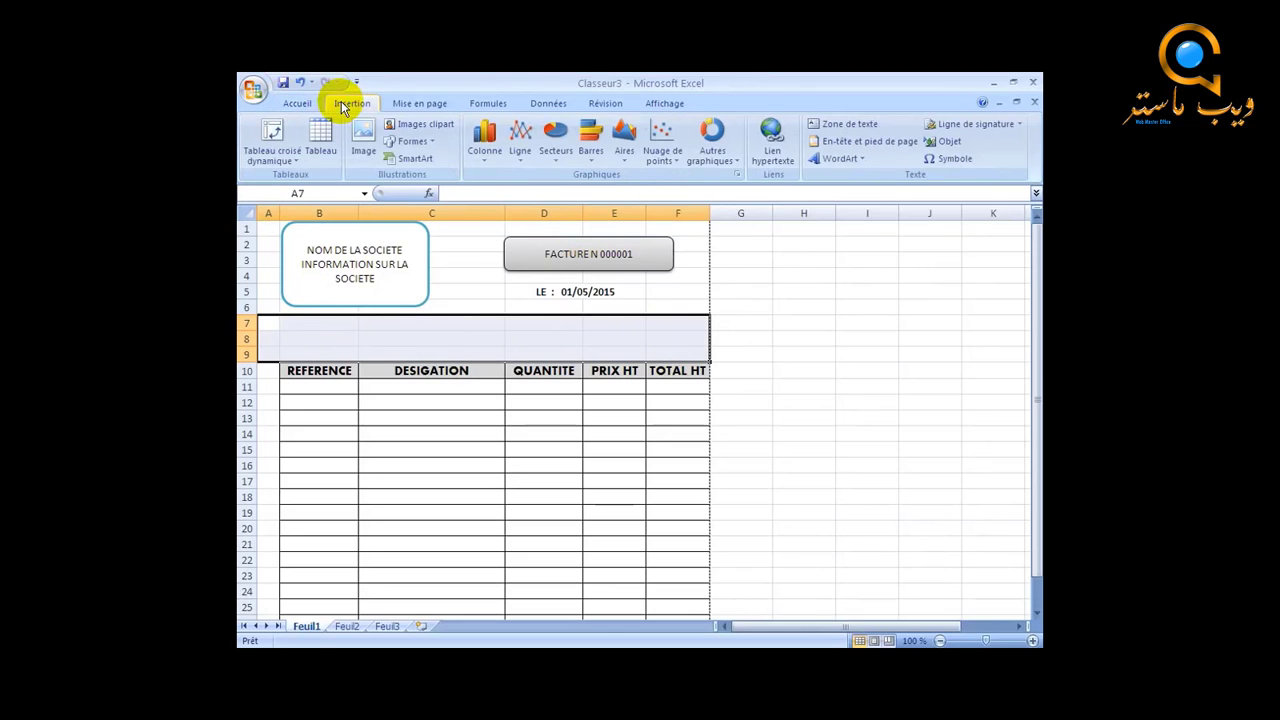
right_click(266, 318)
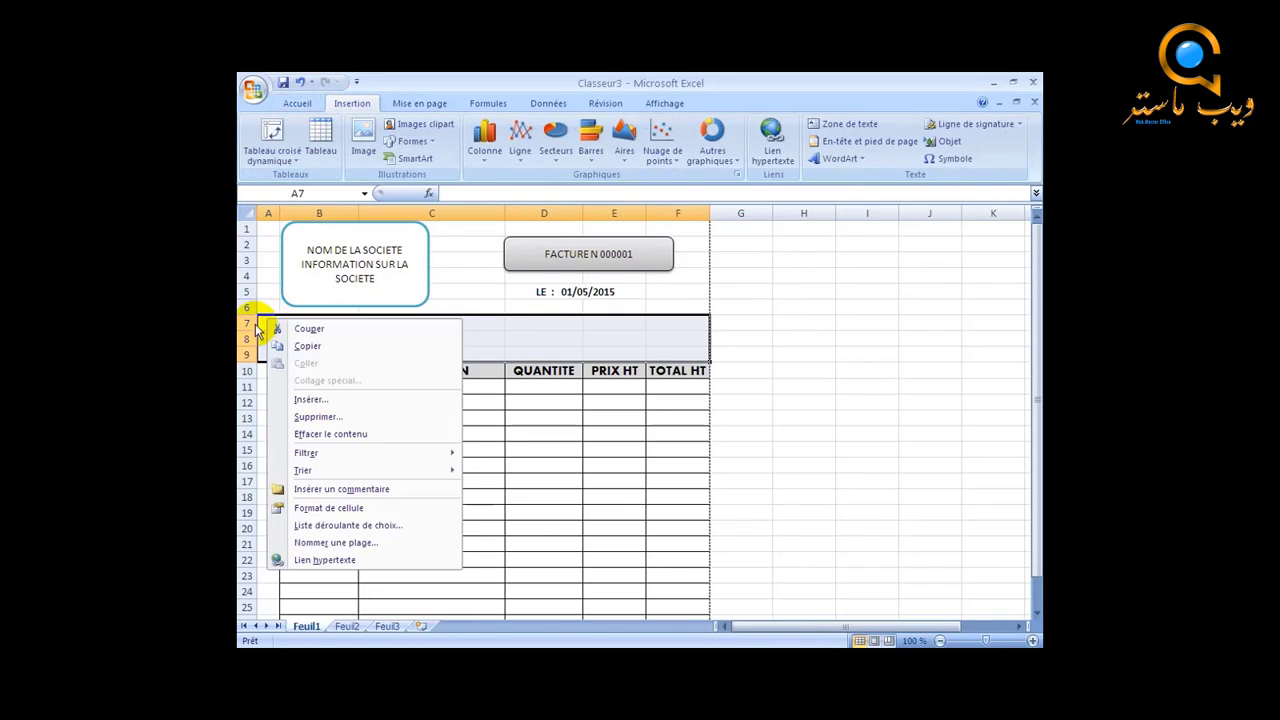
click(296, 399)
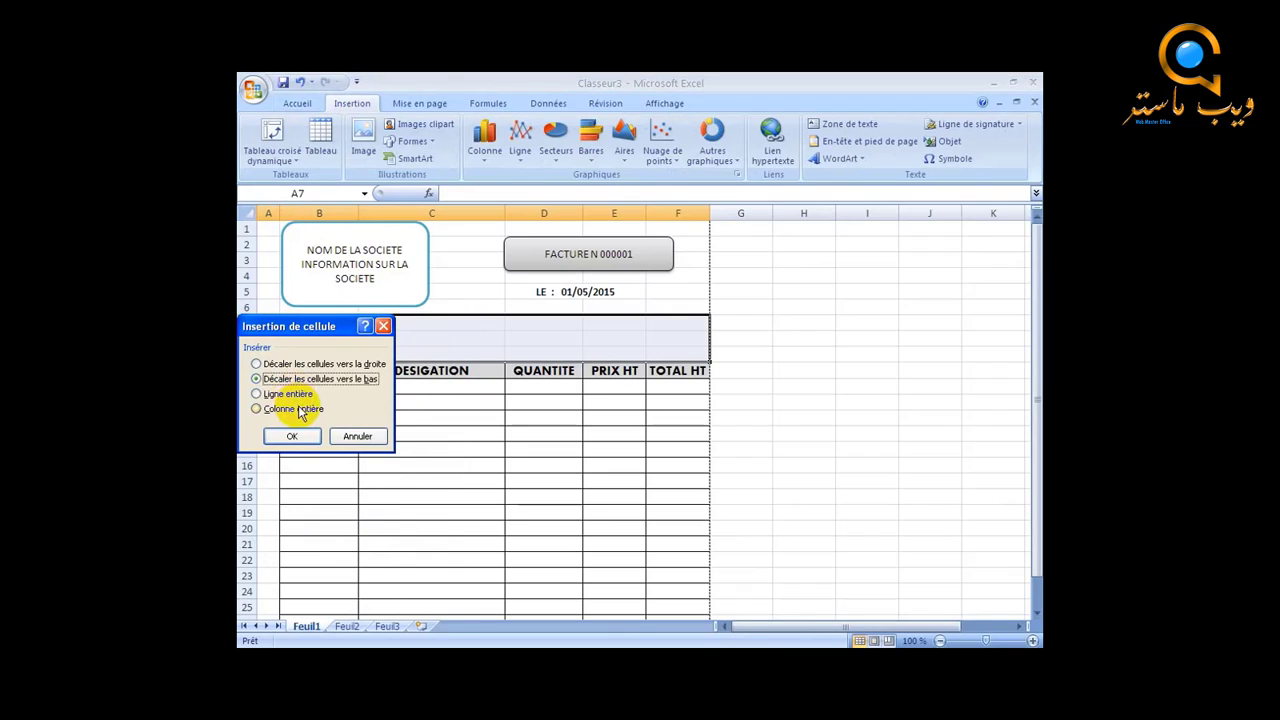
click(287, 394)
click(298, 437)
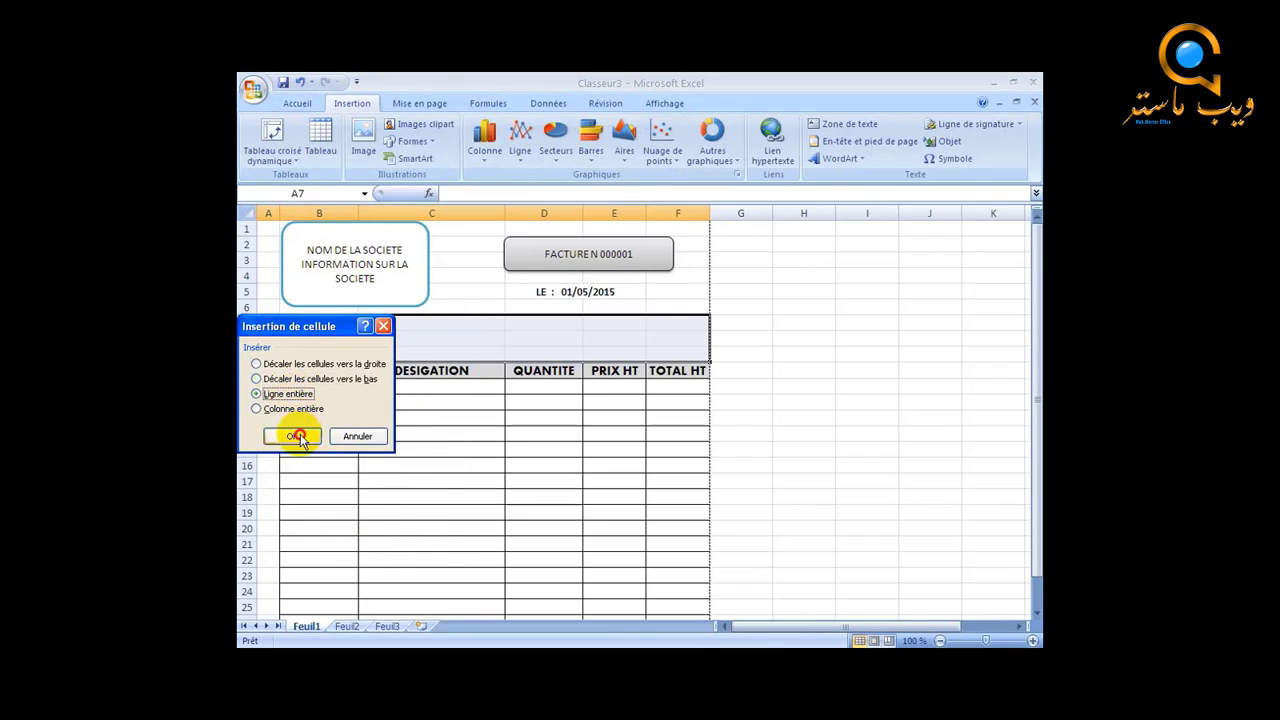
click(928, 400)
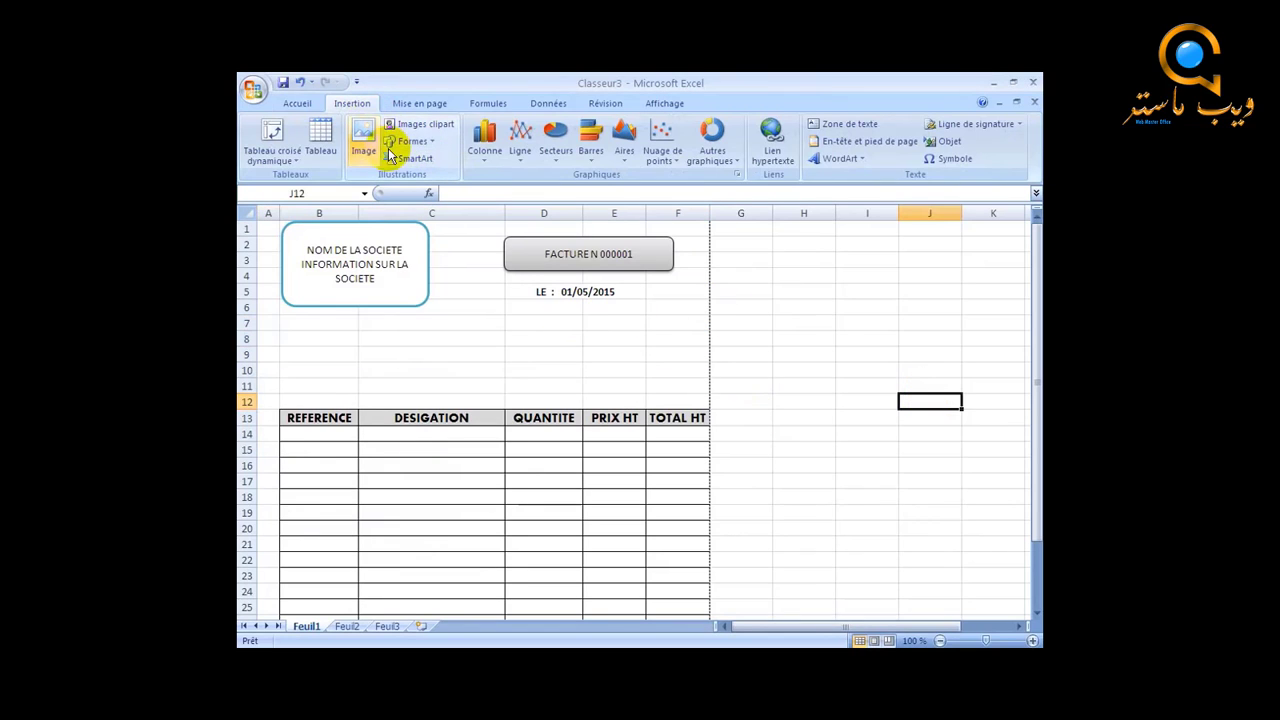
Draw a double-parenthesis shape over D8:F10, between the date line and the item table
click(410, 141)
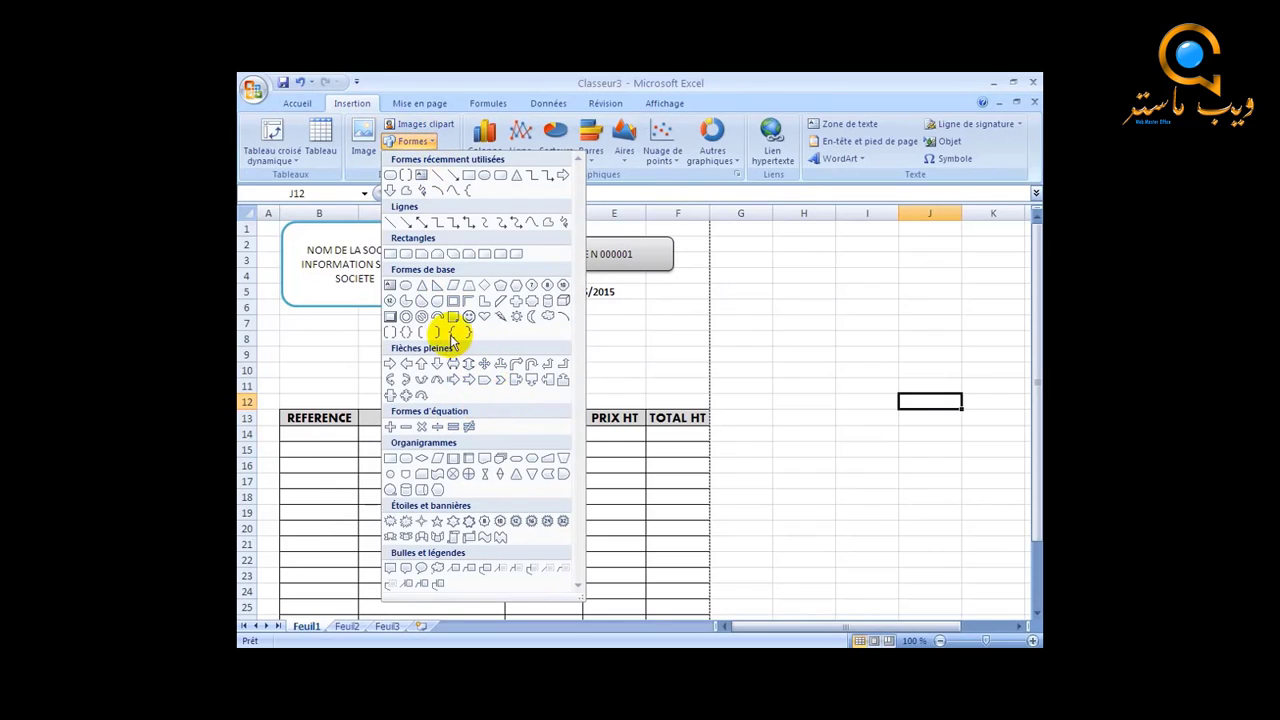
click(389, 331)
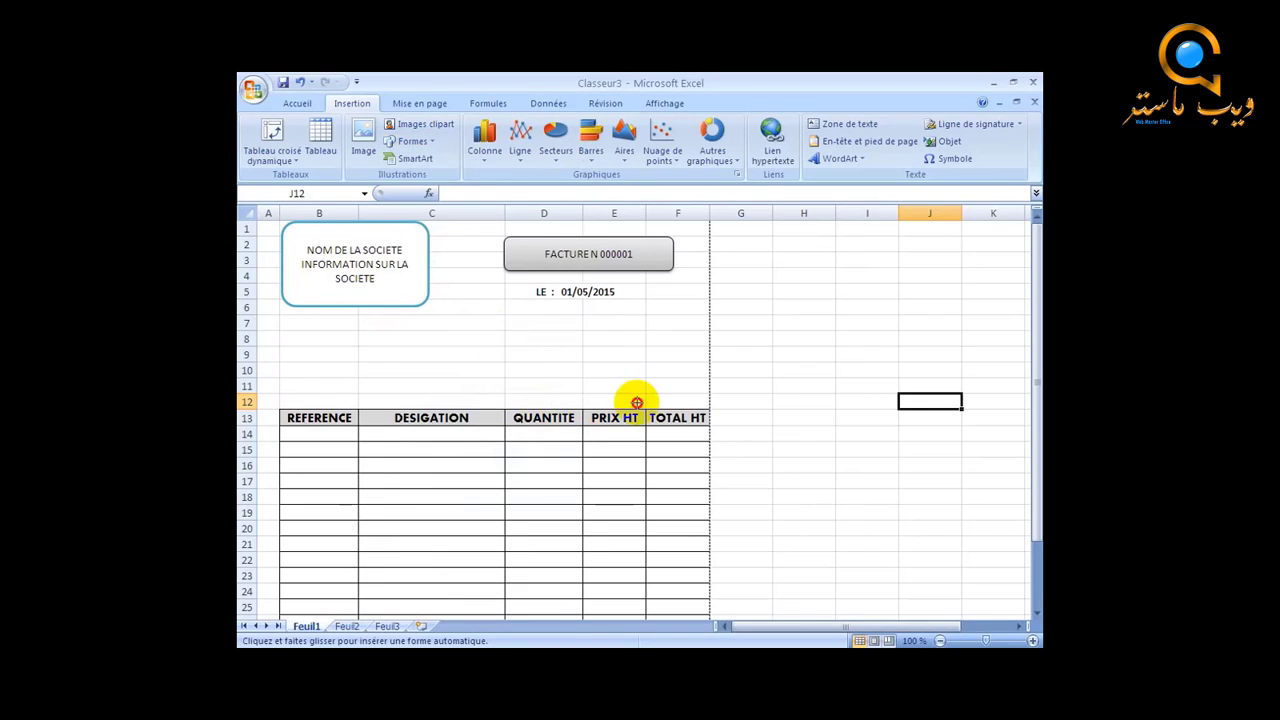
drag(682, 377, 687, 378)
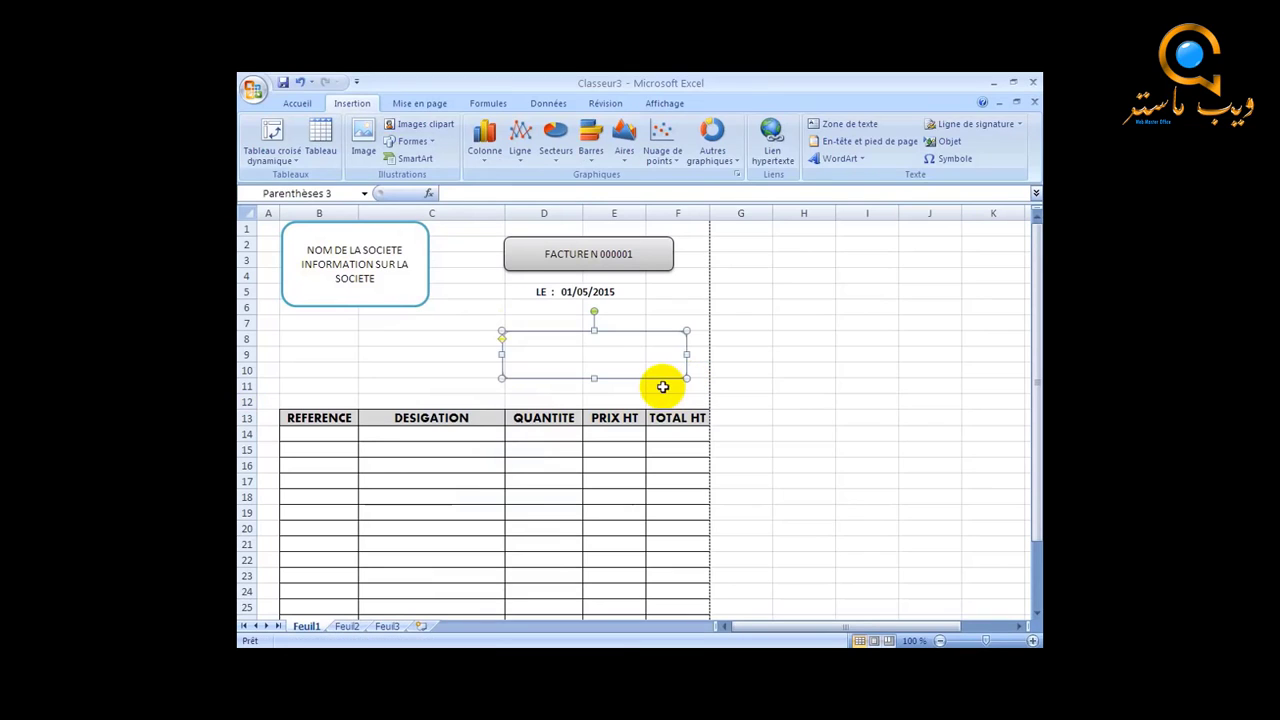
click(604, 368)
Enter the labels "CLIENT" in D8 and "ADRESSE" in D9, inside the parenthesis shape
click(558, 343)
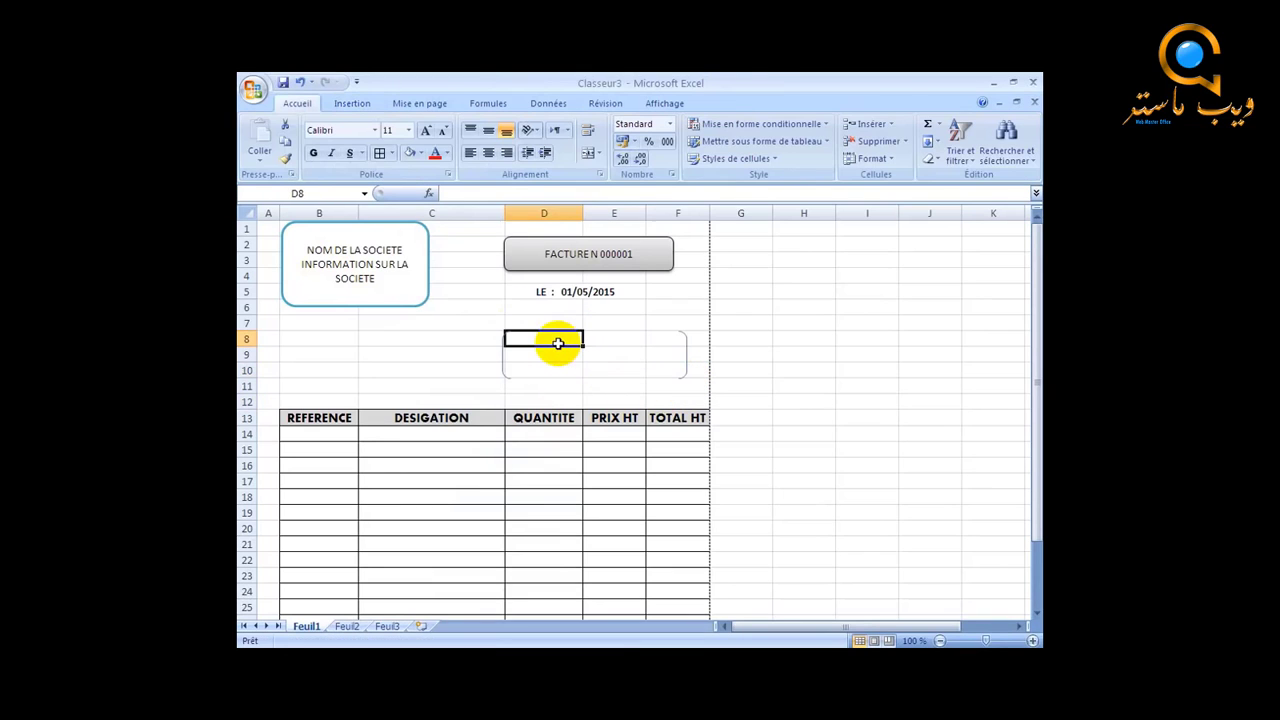
text(CL)
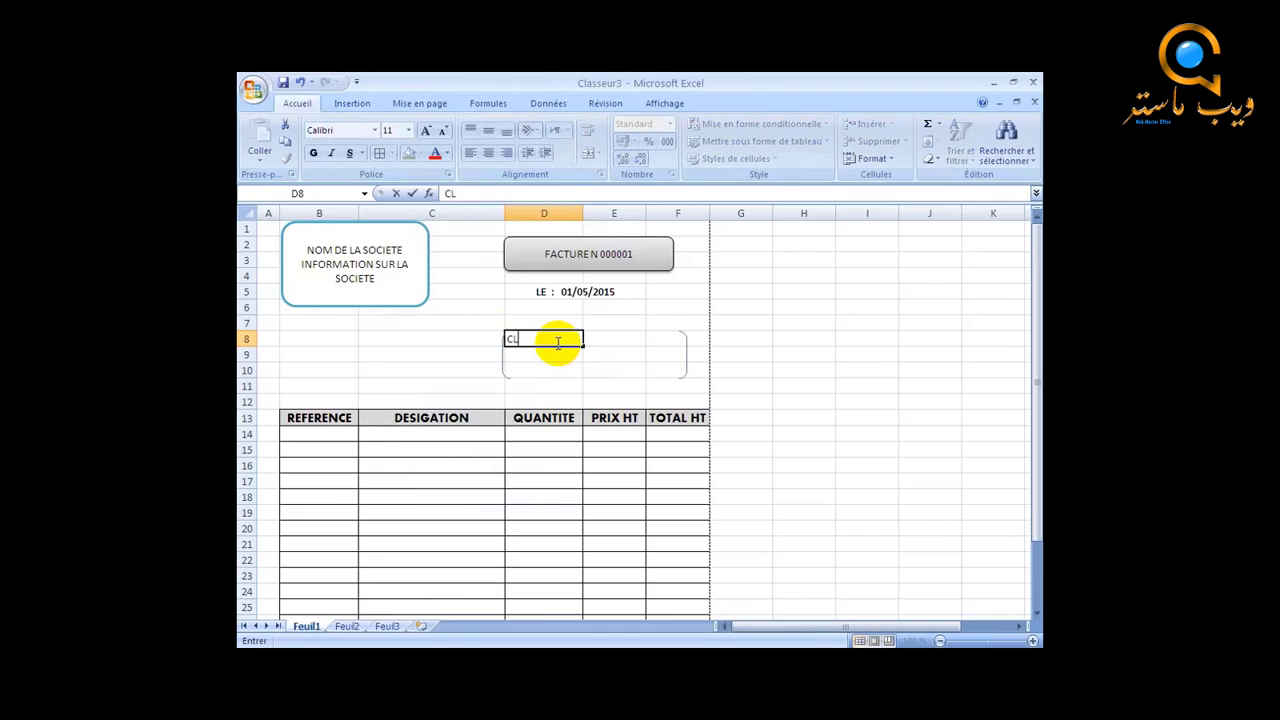
text(IENT)
key(Return)
text(A)
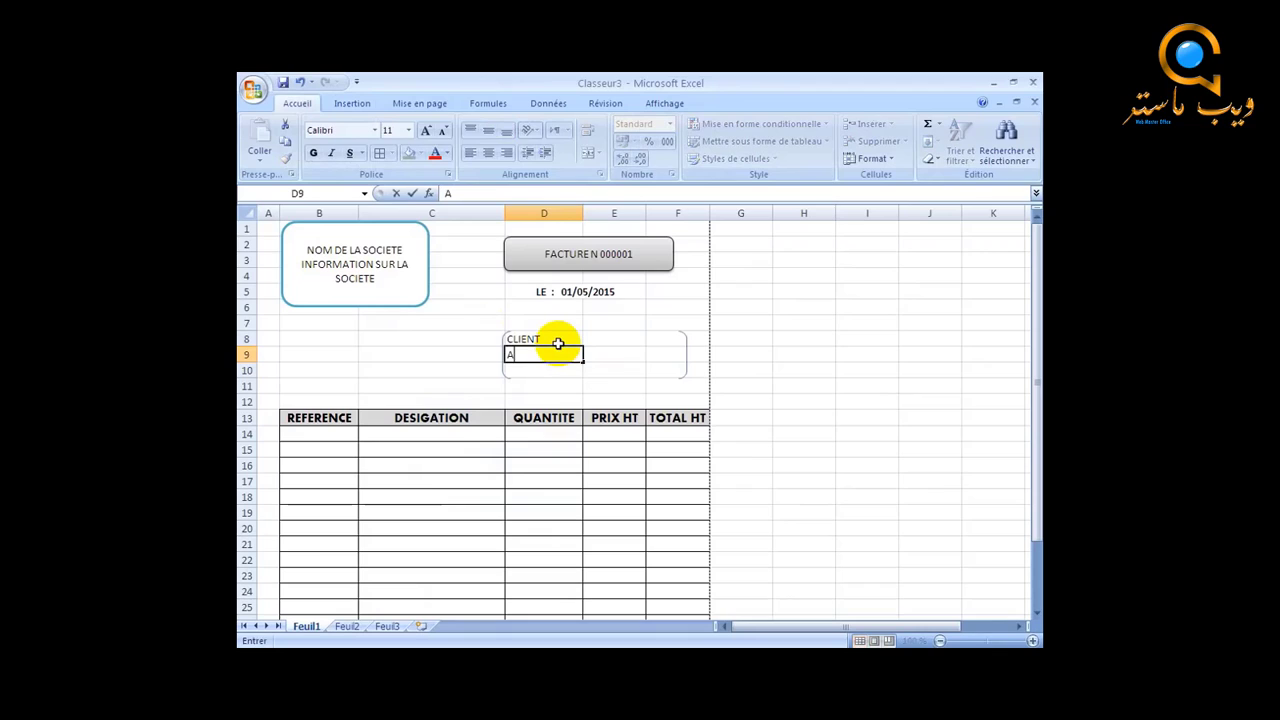
text(DRESSE)
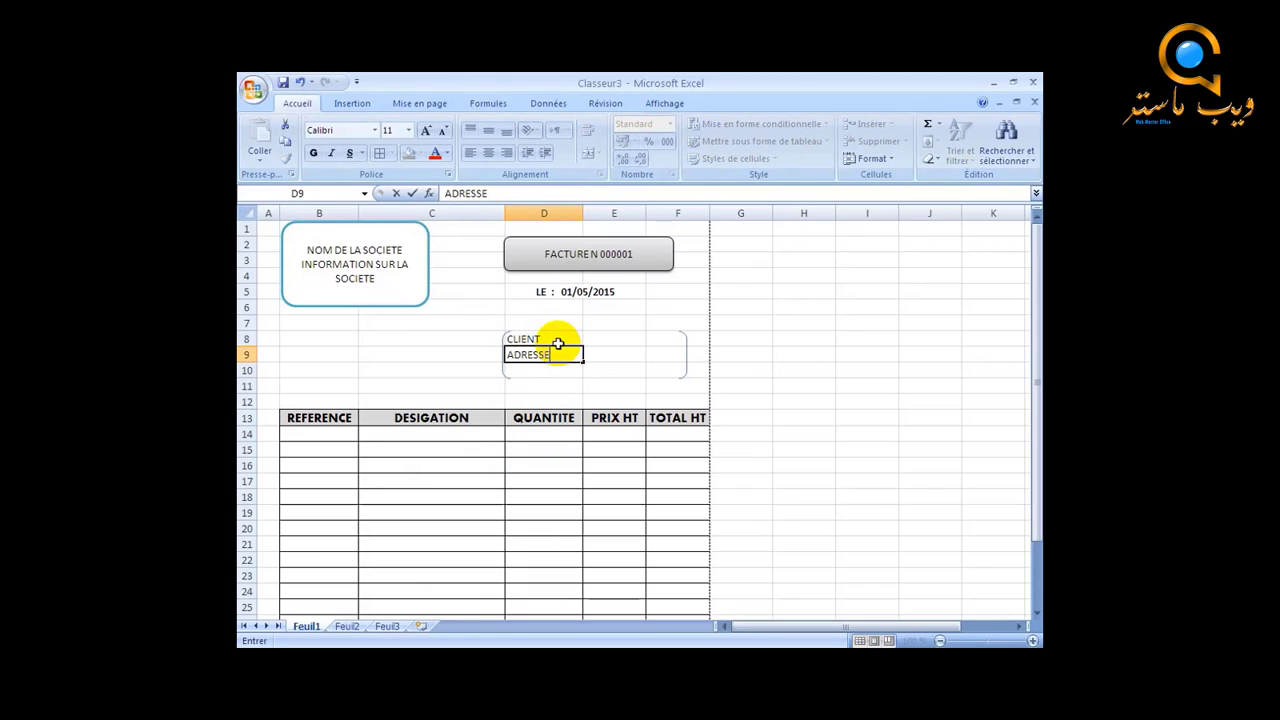
click(630, 385)
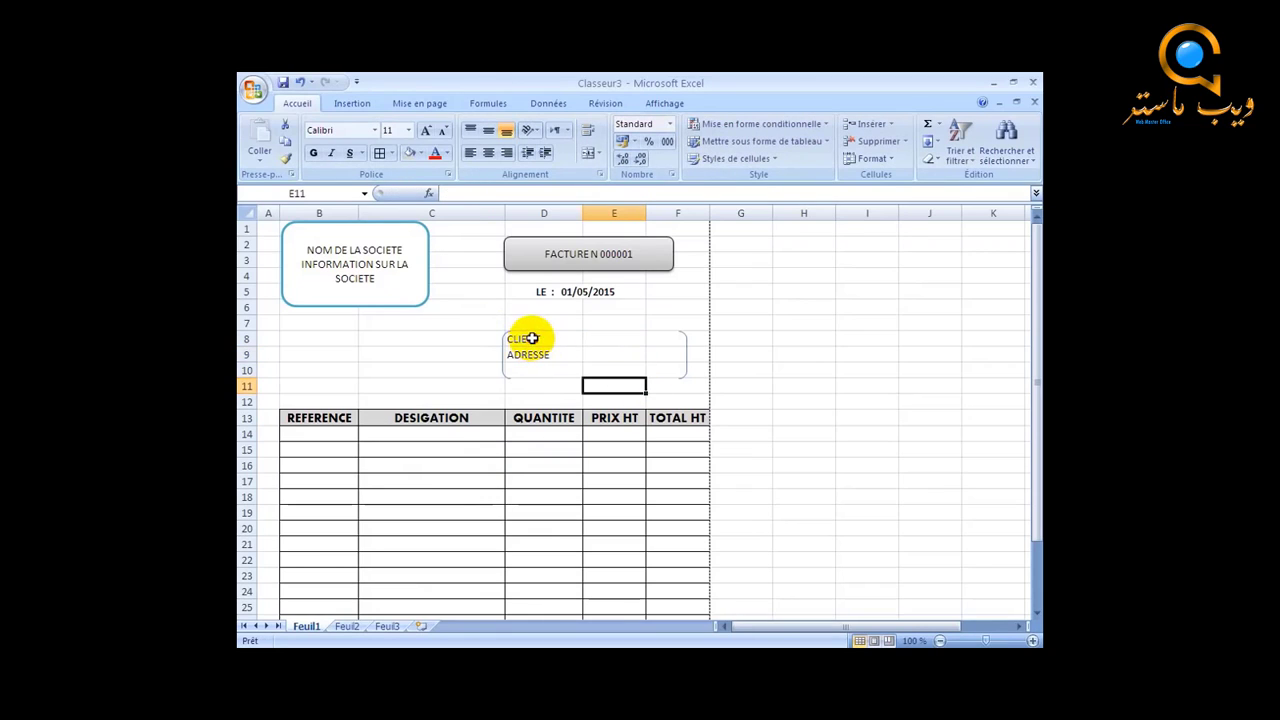
Make the CLIENT and ADRESSE labels bold and colour their text standard blue
drag(530, 340, 628, 356)
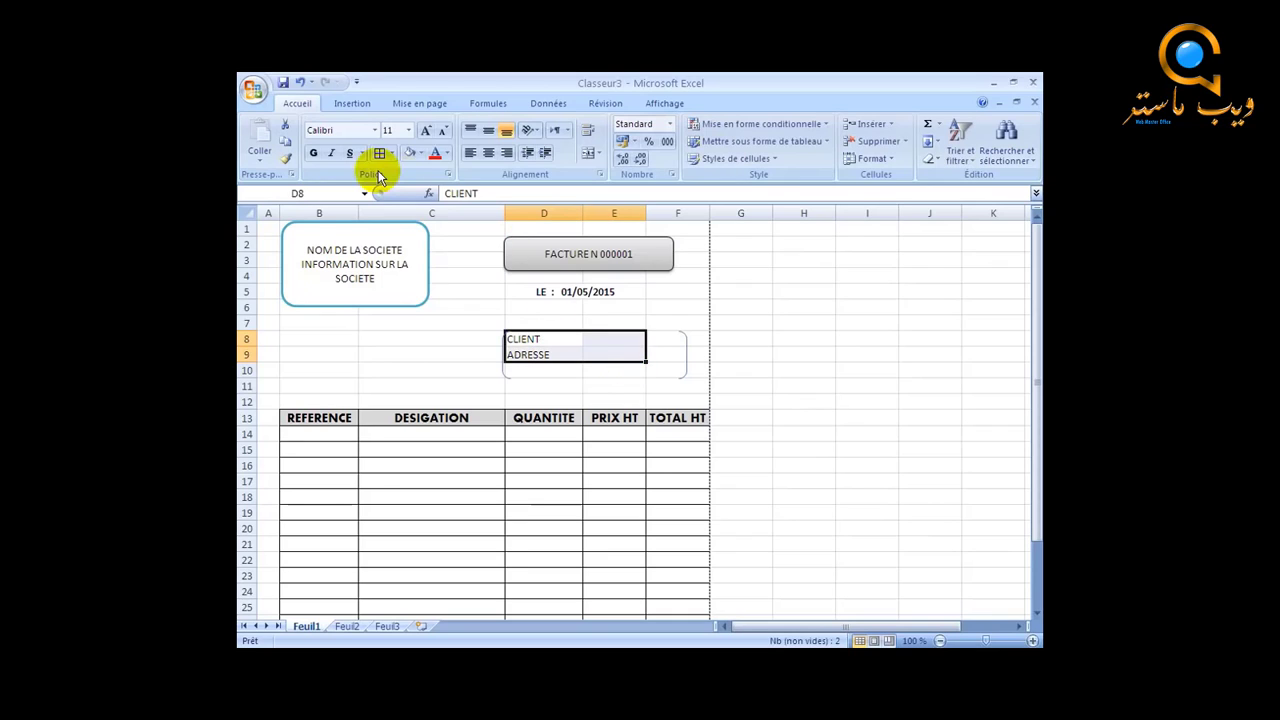
click(312, 153)
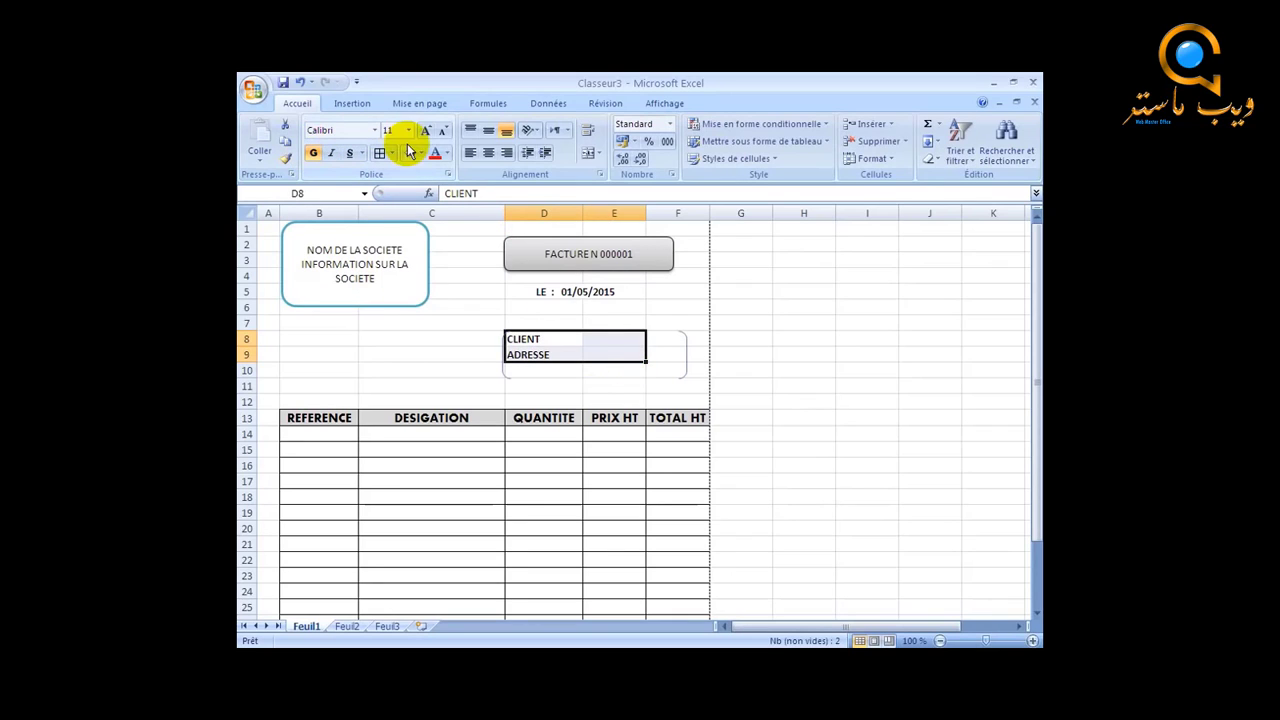
click(447, 155)
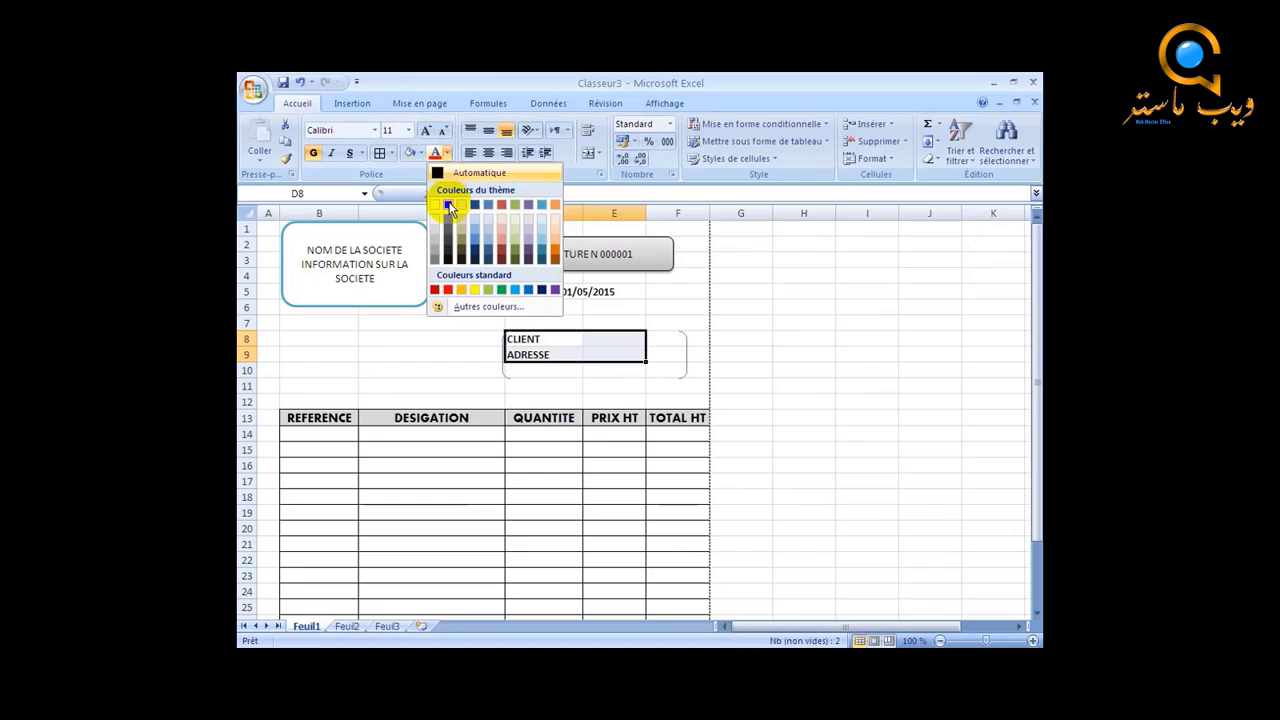
click(528, 291)
click(784, 465)
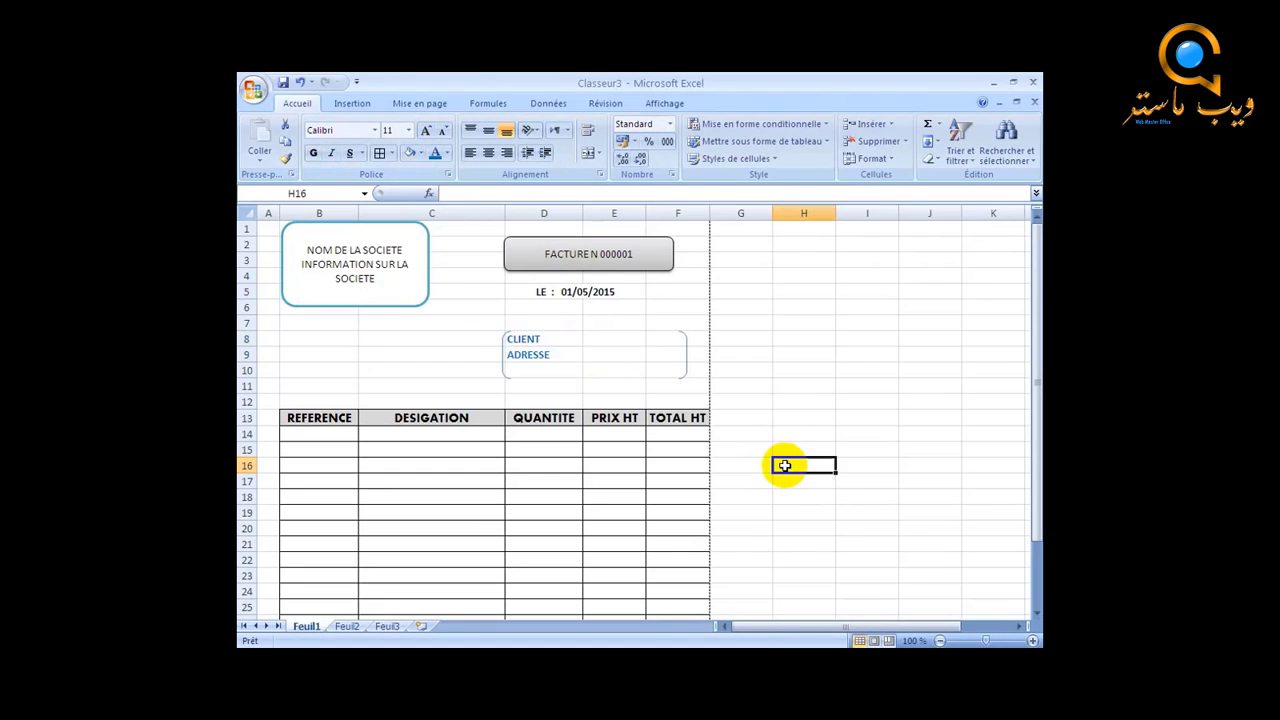
Insert one entire blank row at row 11, inside the client details block above the item table
mouse_move(1032, 352)
mouse_down()
mouse_move(1034, 466)
mouse_move(1034, 338)
mouse_up()
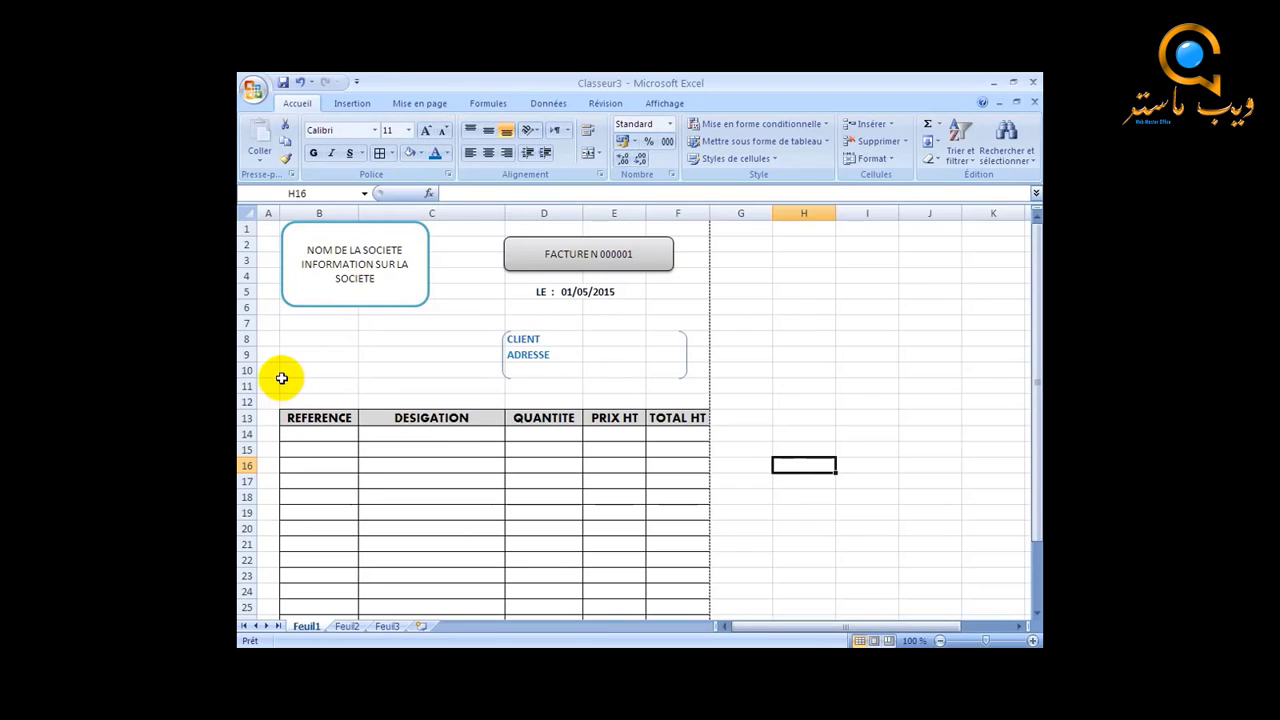
drag(284, 375, 372, 382)
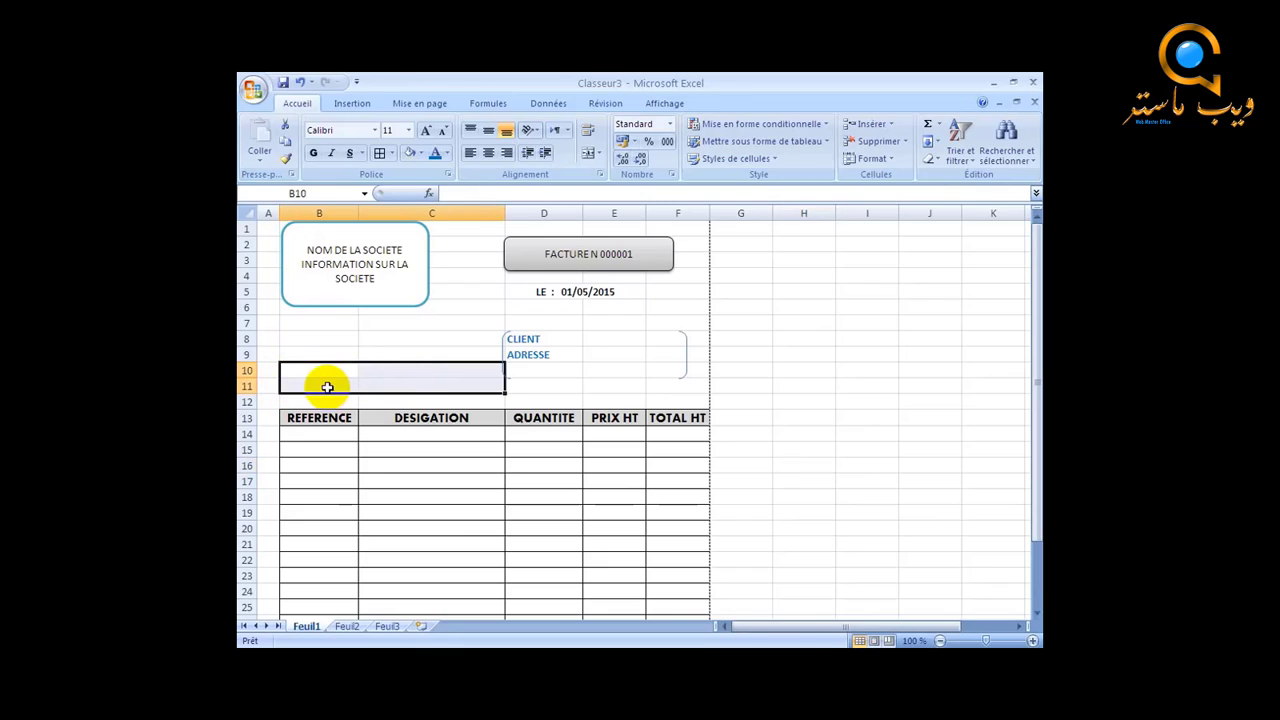
drag(264, 383, 651, 386)
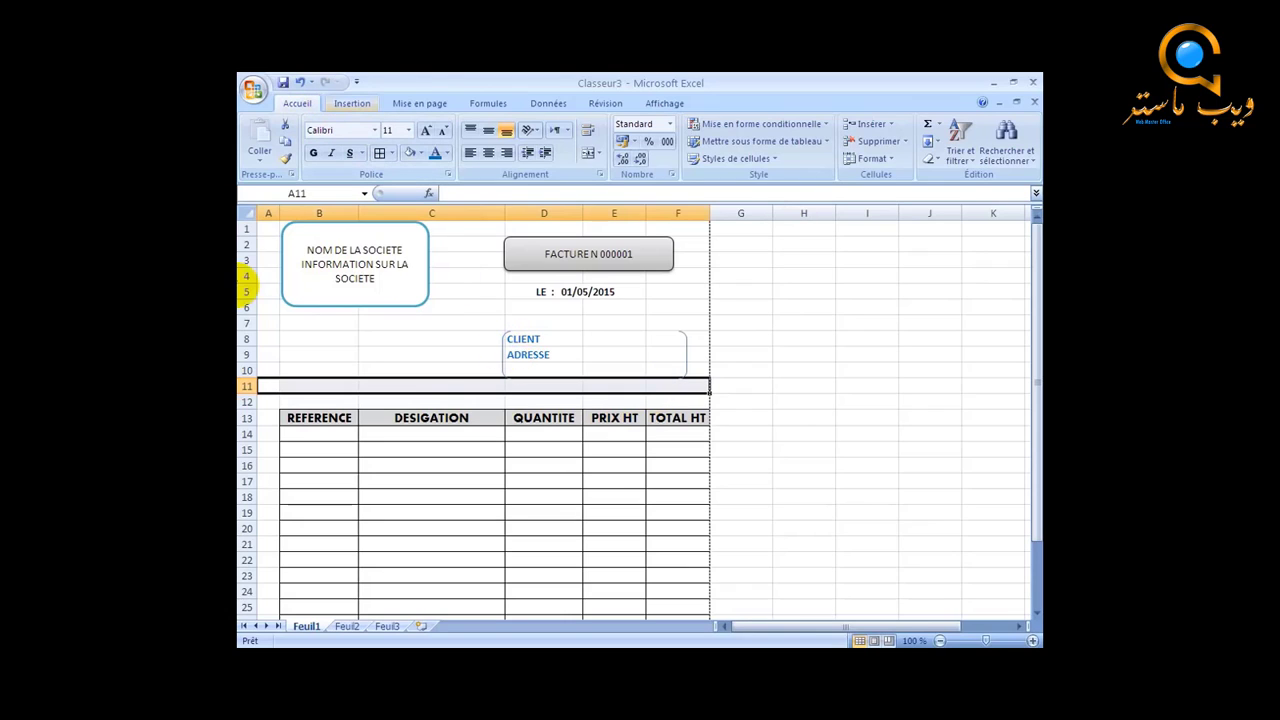
click(246, 385)
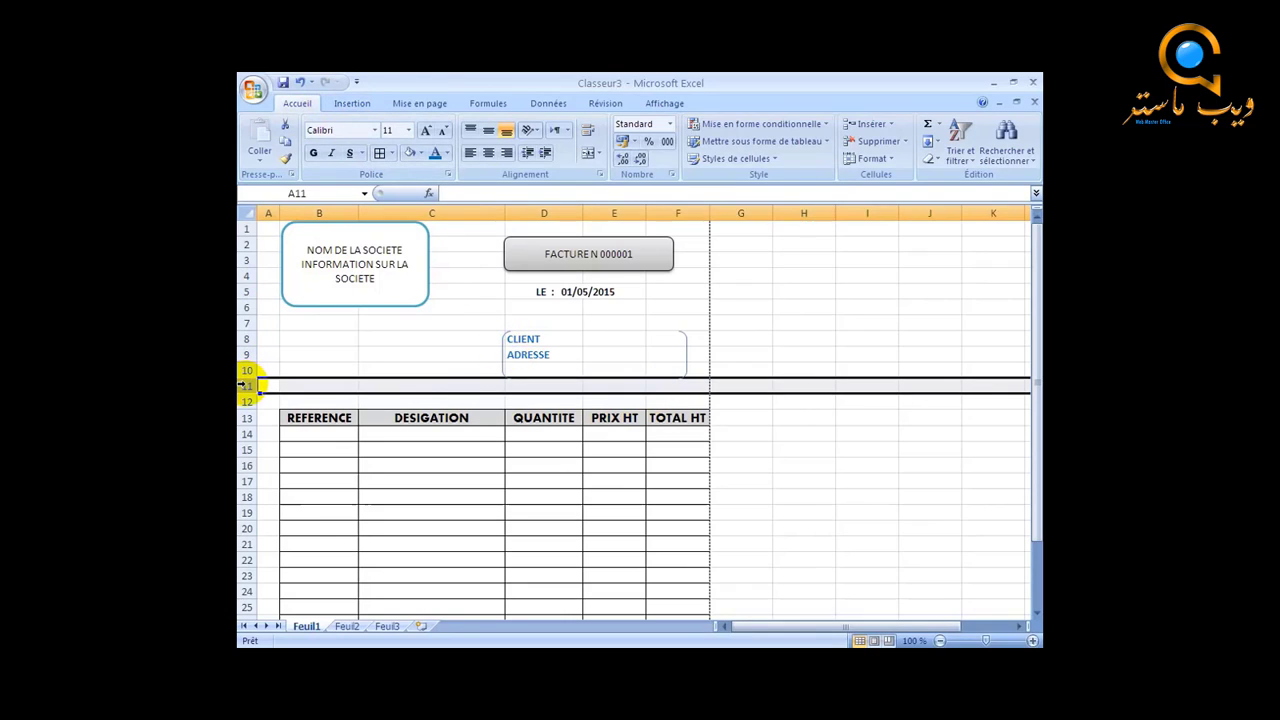
right_click(247, 386)
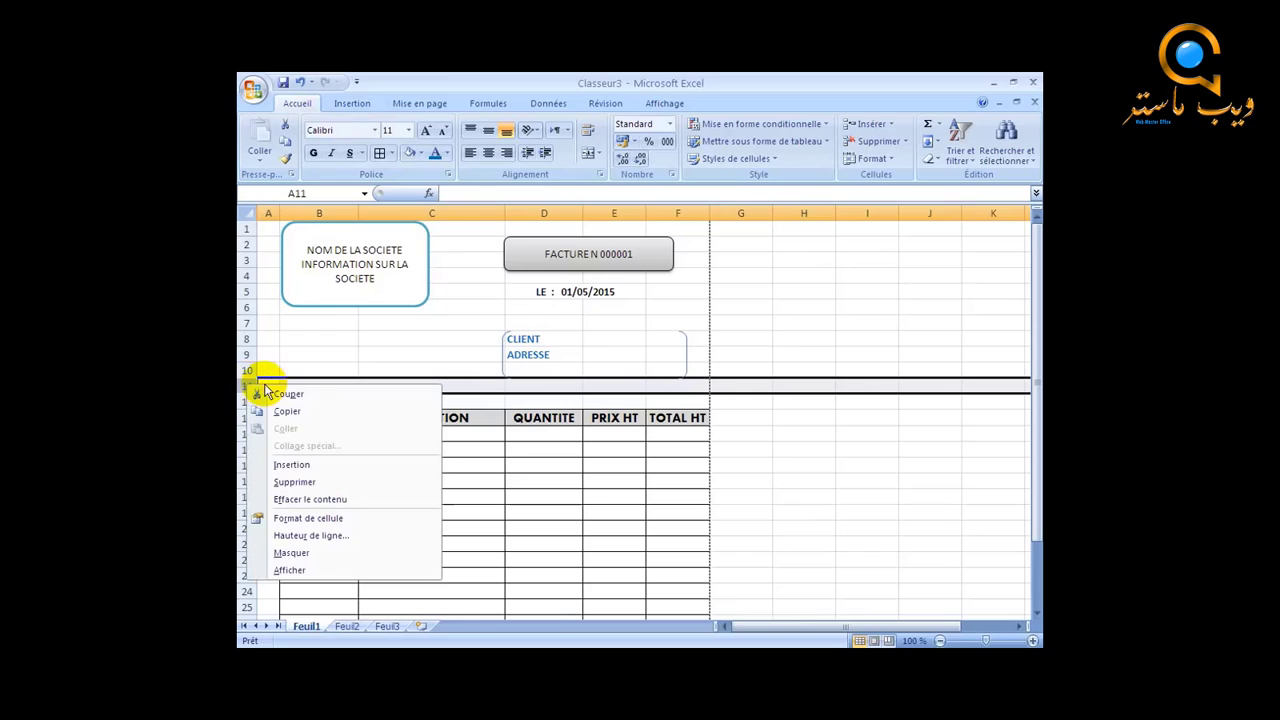
click(300, 463)
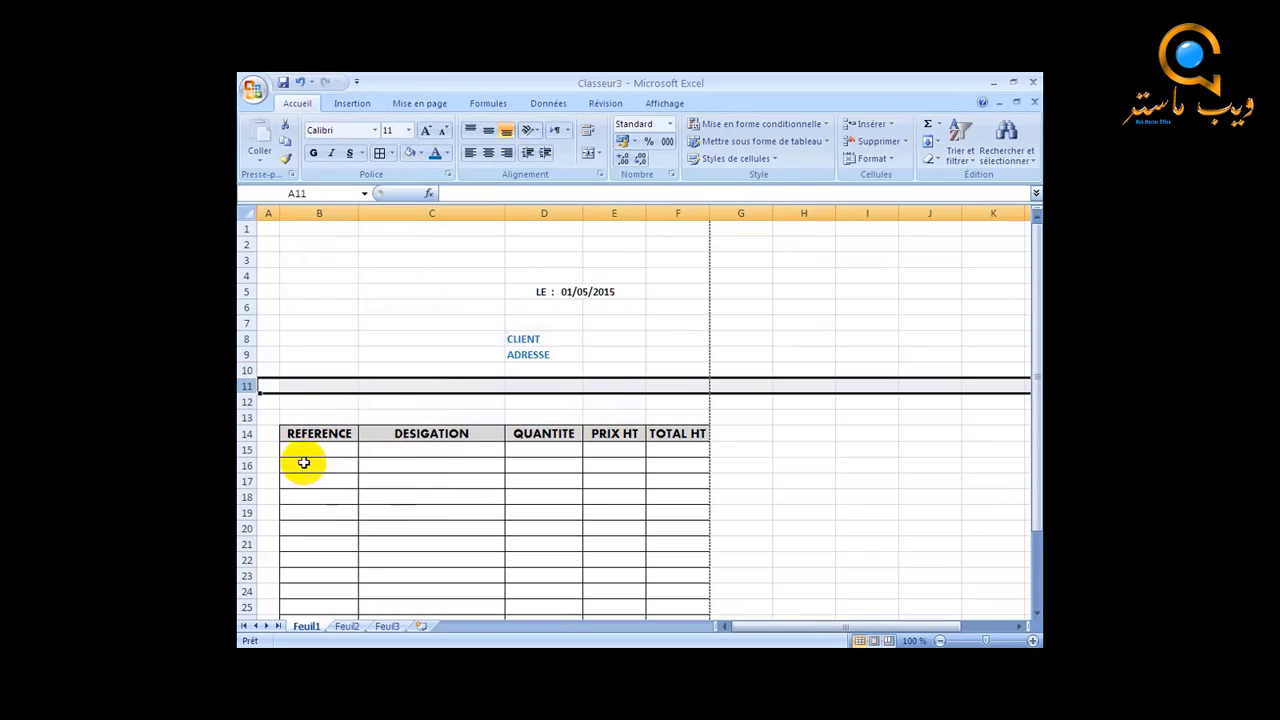
click(910, 446)
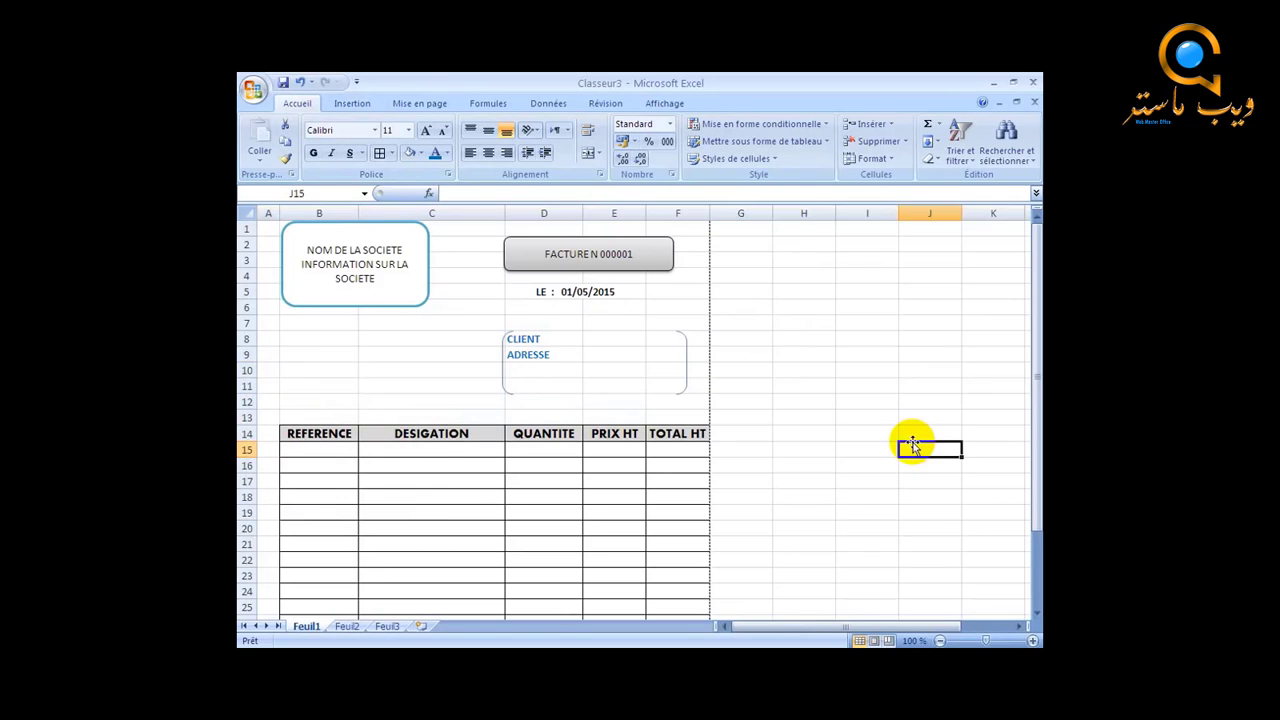
Enter the reference 001 in B15 and the designation "TABLE" in C15, on the first item line
click(336, 453)
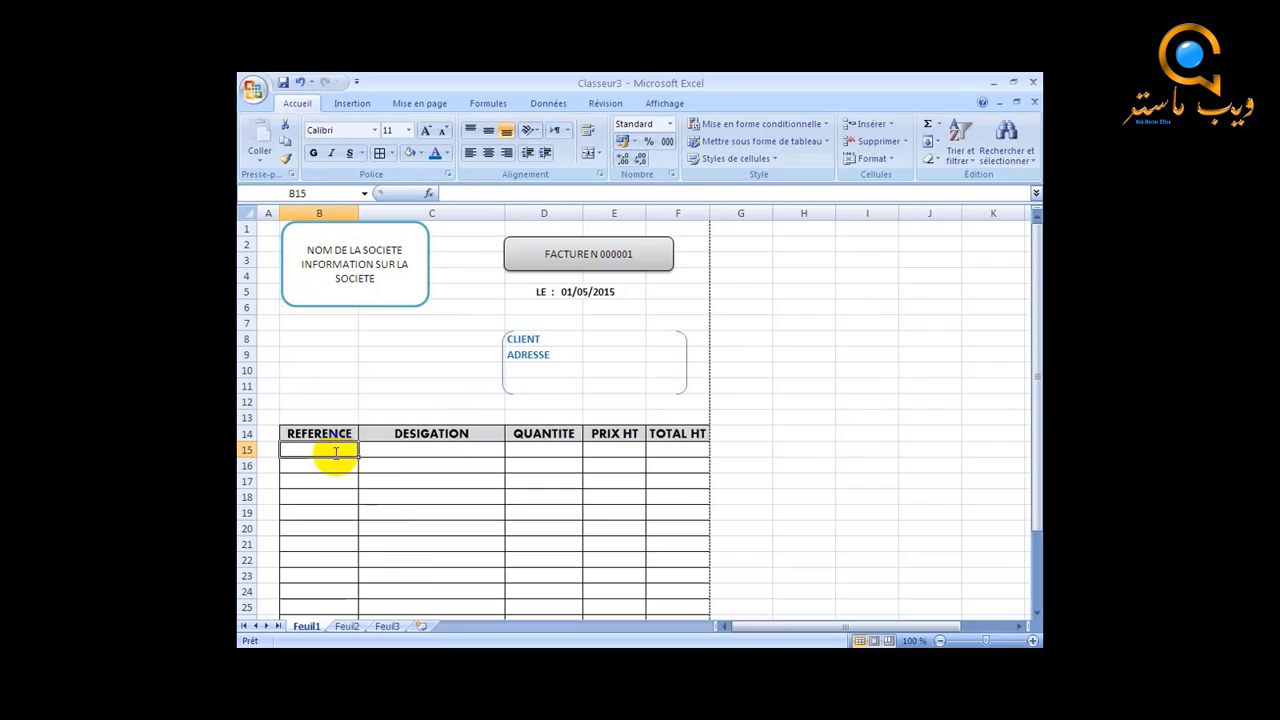
text(001)
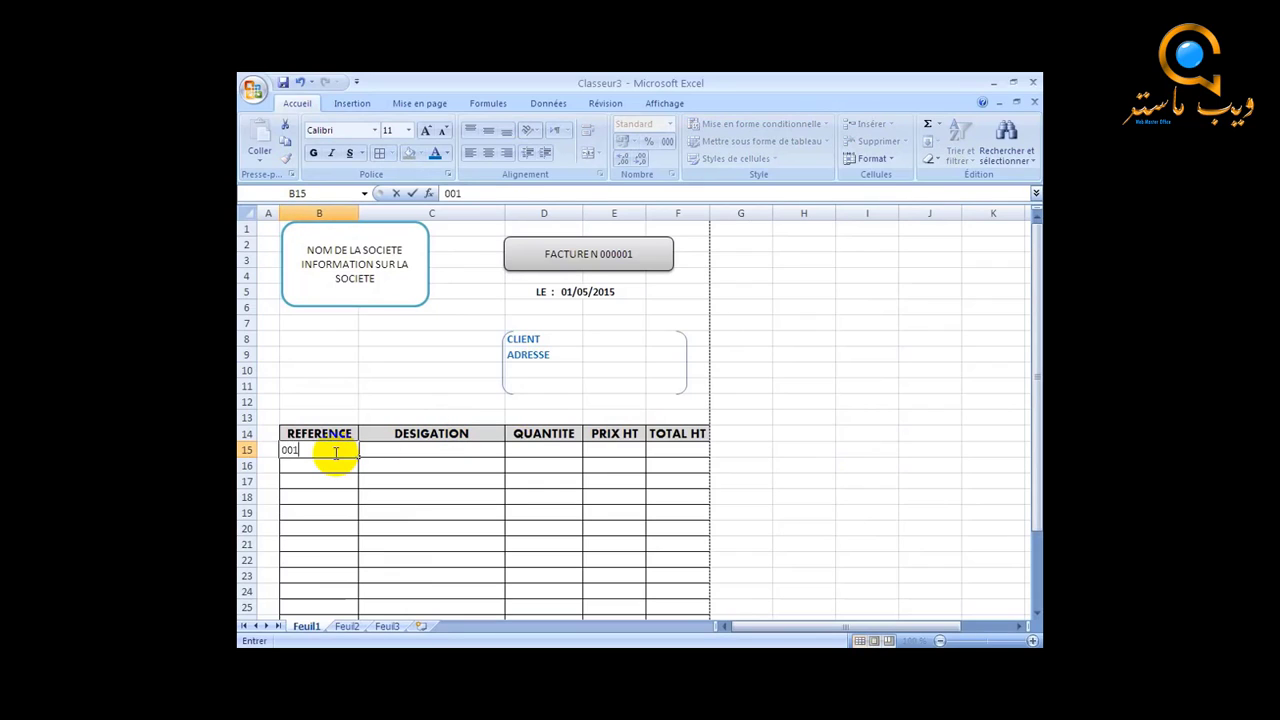
click(384, 451)
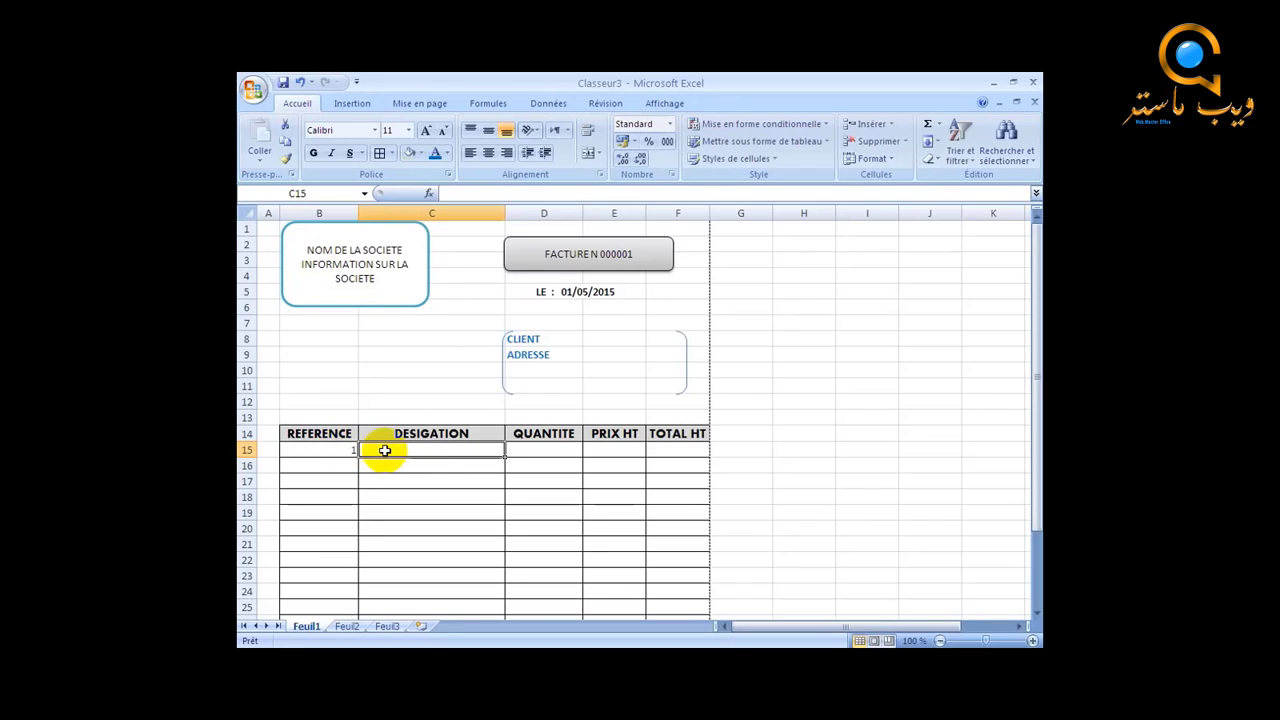
text(TA)
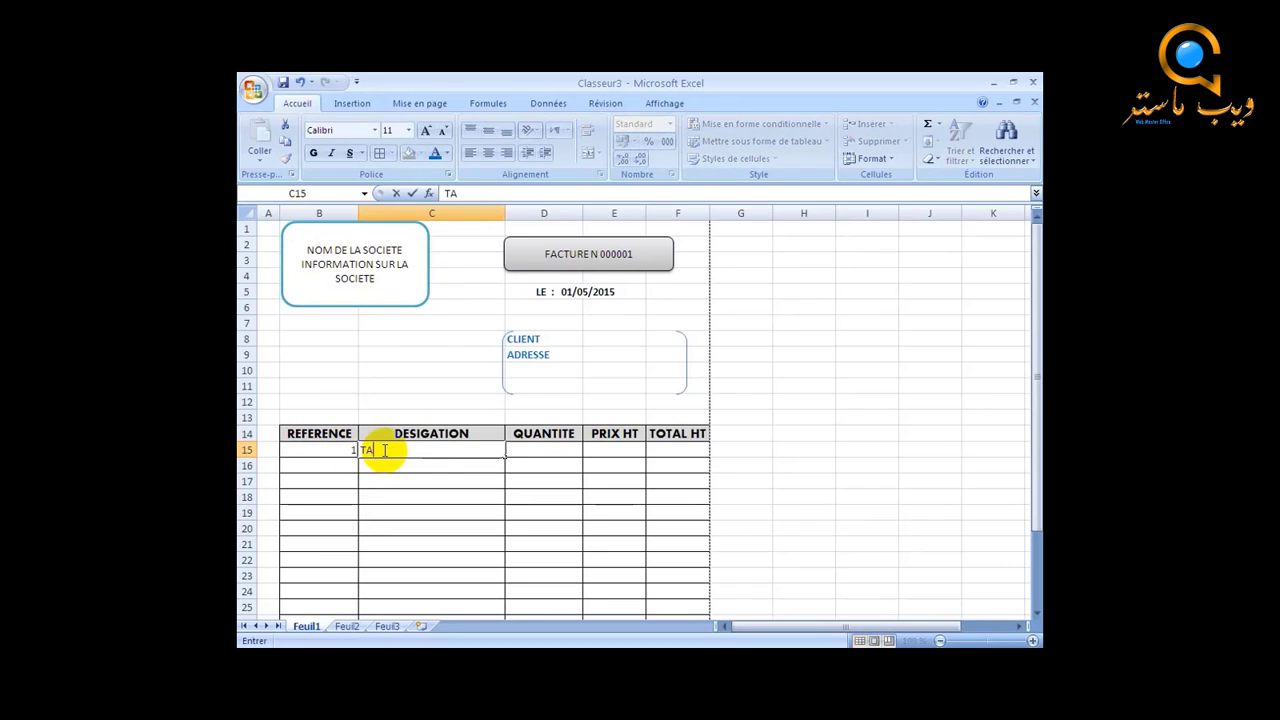
text(BL)
text(R)
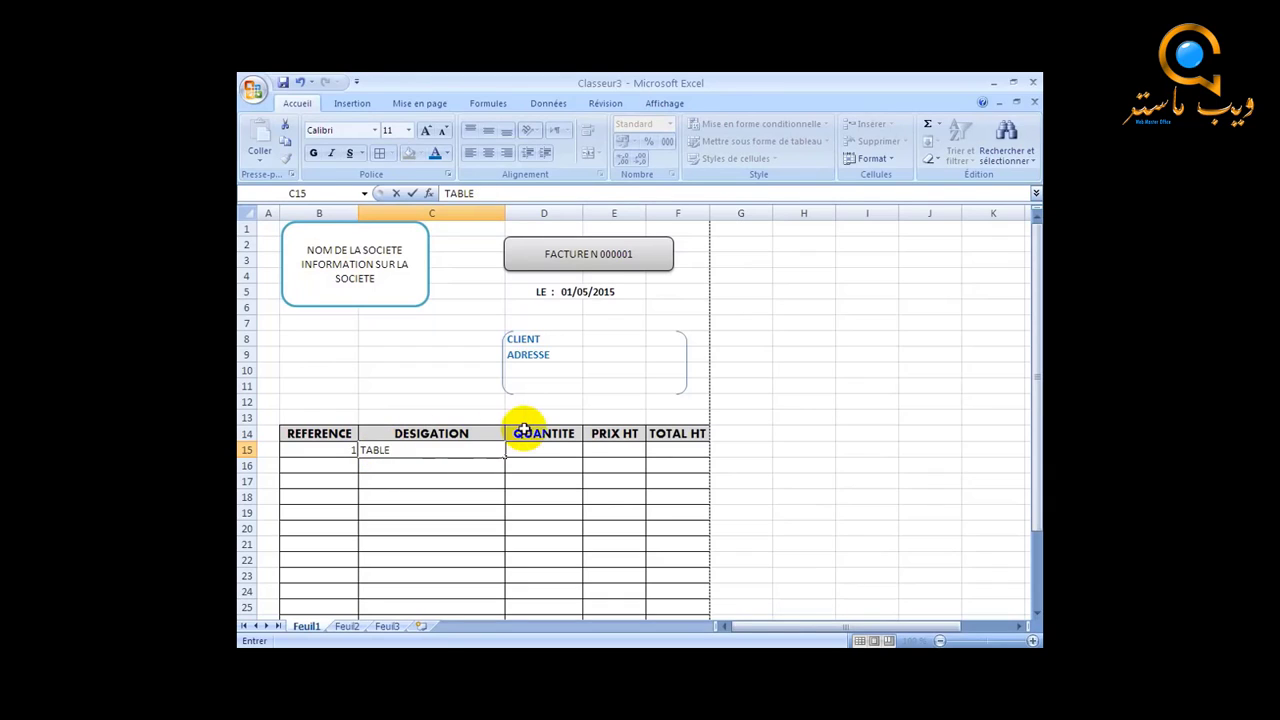
Enter a quantity of 12 in D15 and a pre-tax price of 15 in E15 for the TABLE item
click(535, 449)
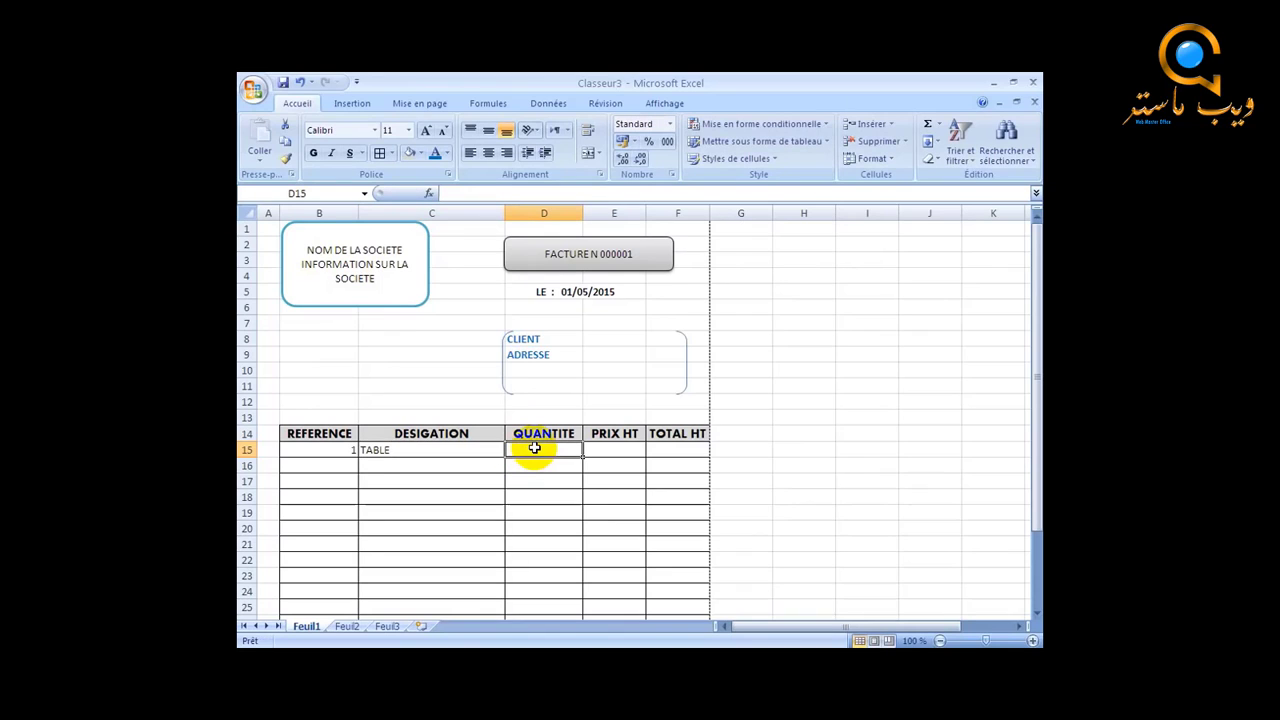
text(1)
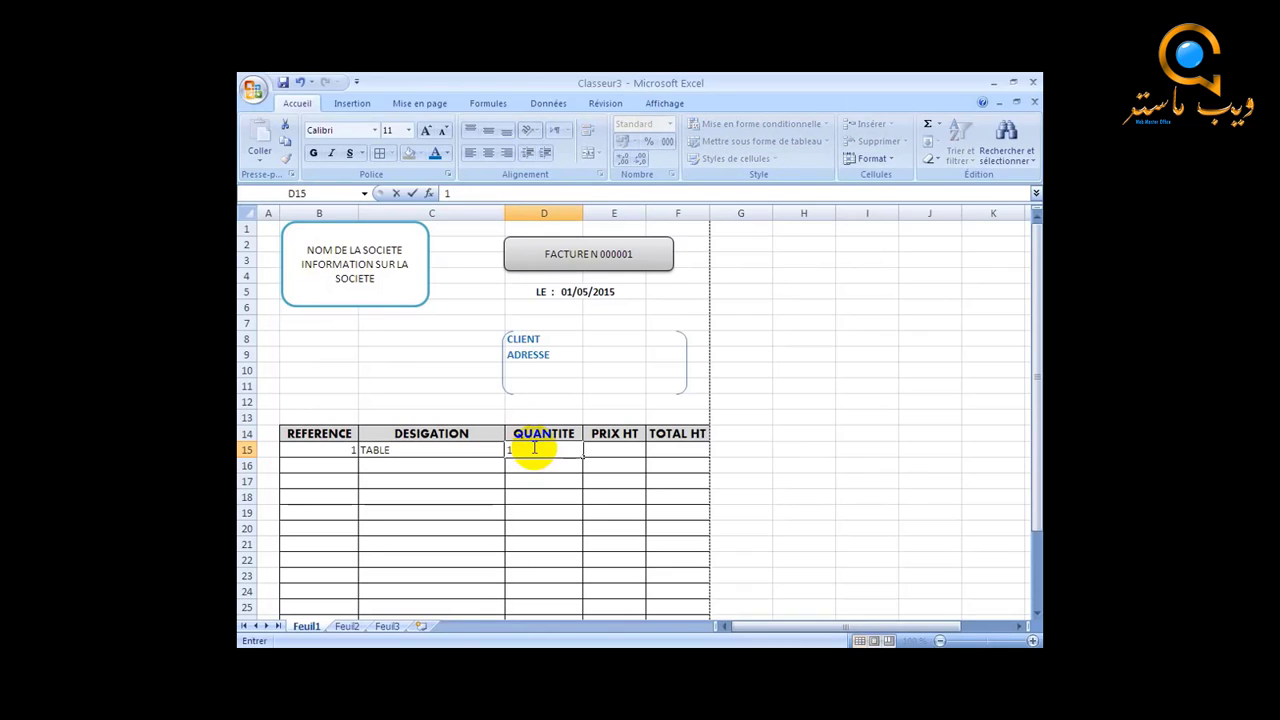
text(2)
click(609, 449)
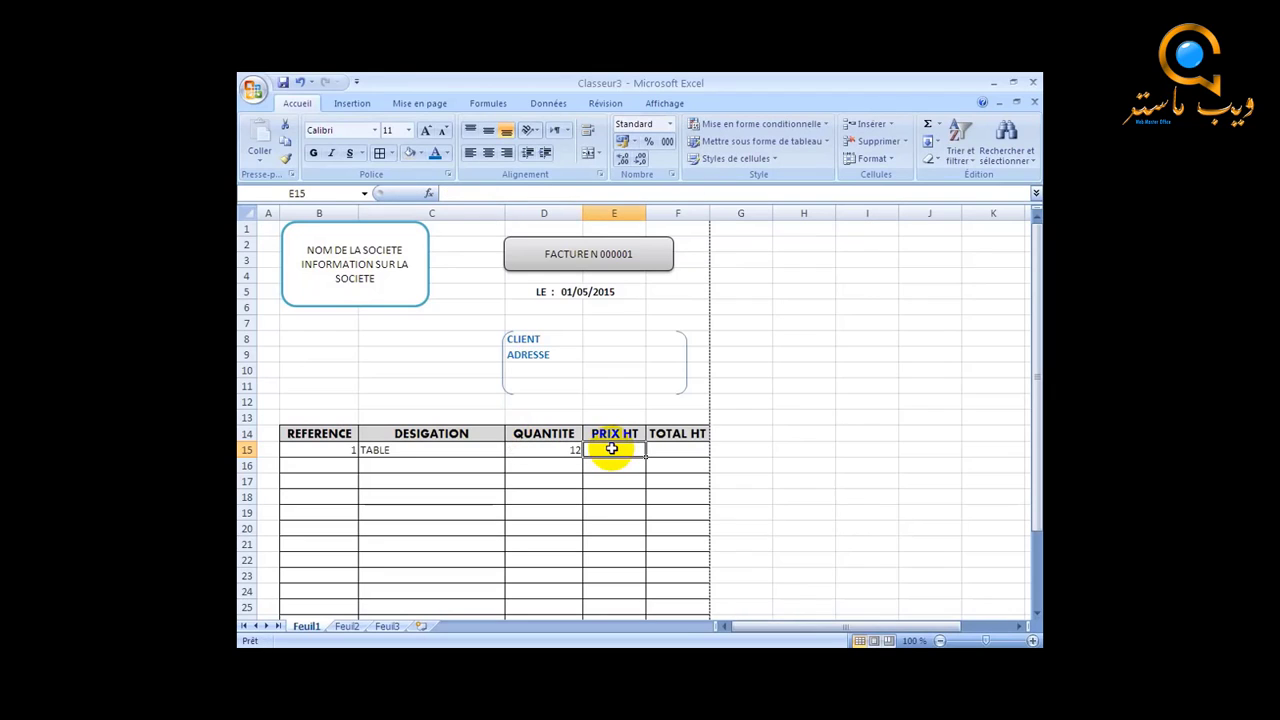
text(15)
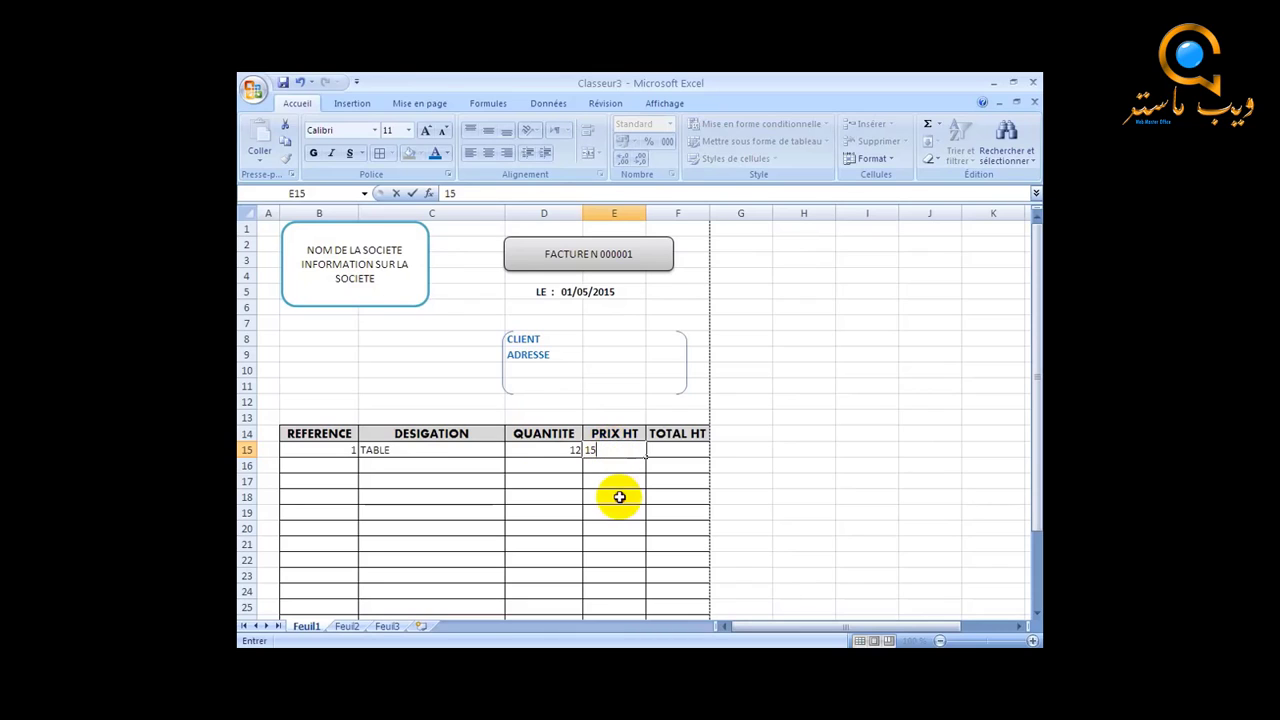
click(619, 497)
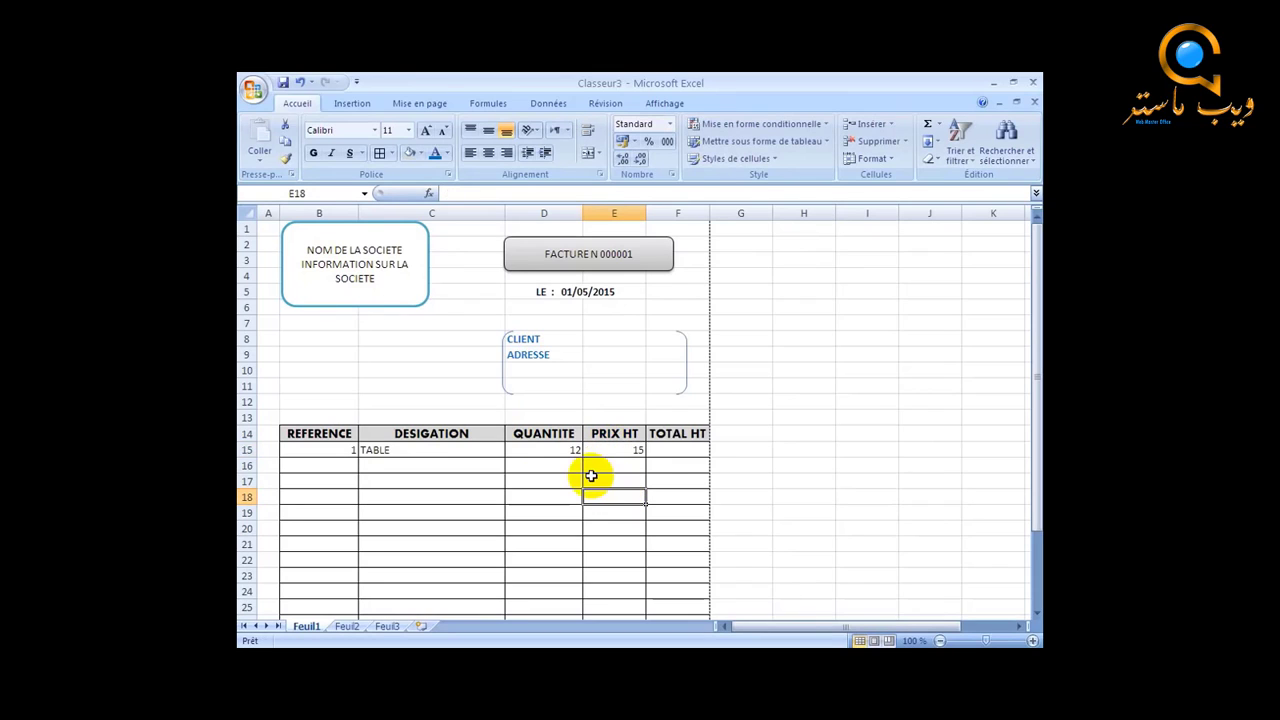
Enter the formula +D15*E15 in F15 to calculate the first item's TOTAL HT from quantity and price
click(665, 452)
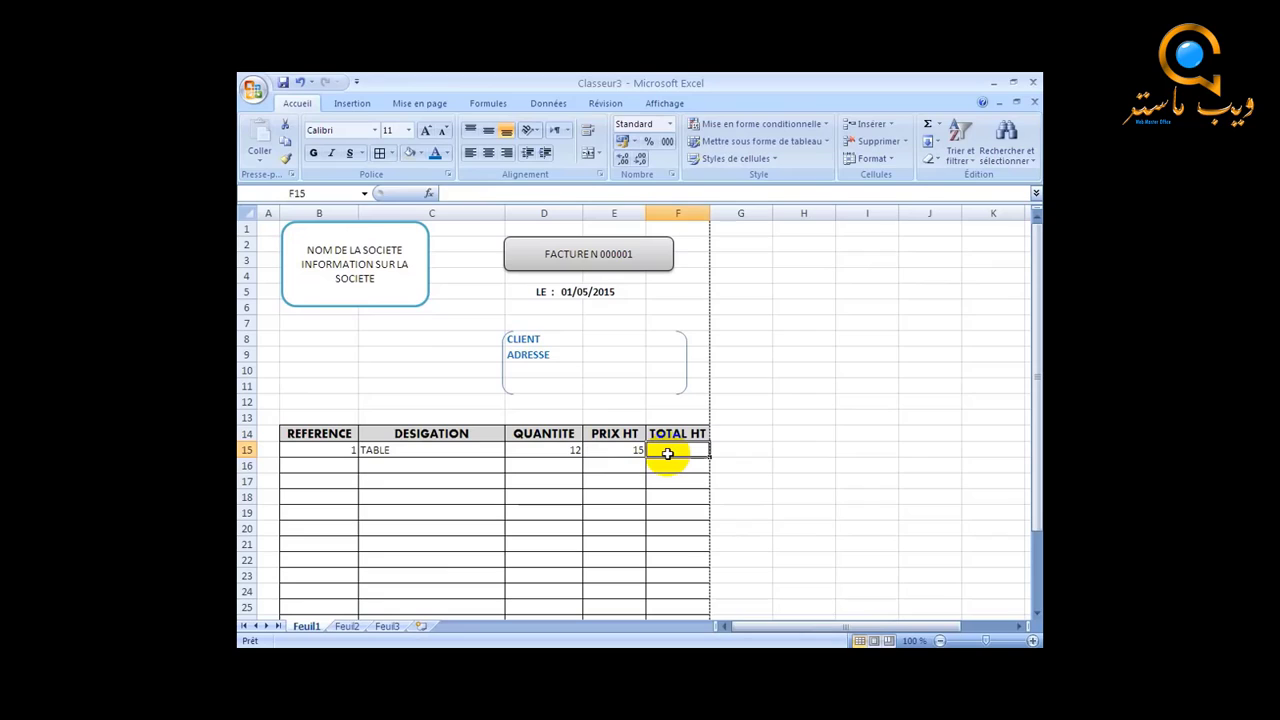
text(+)
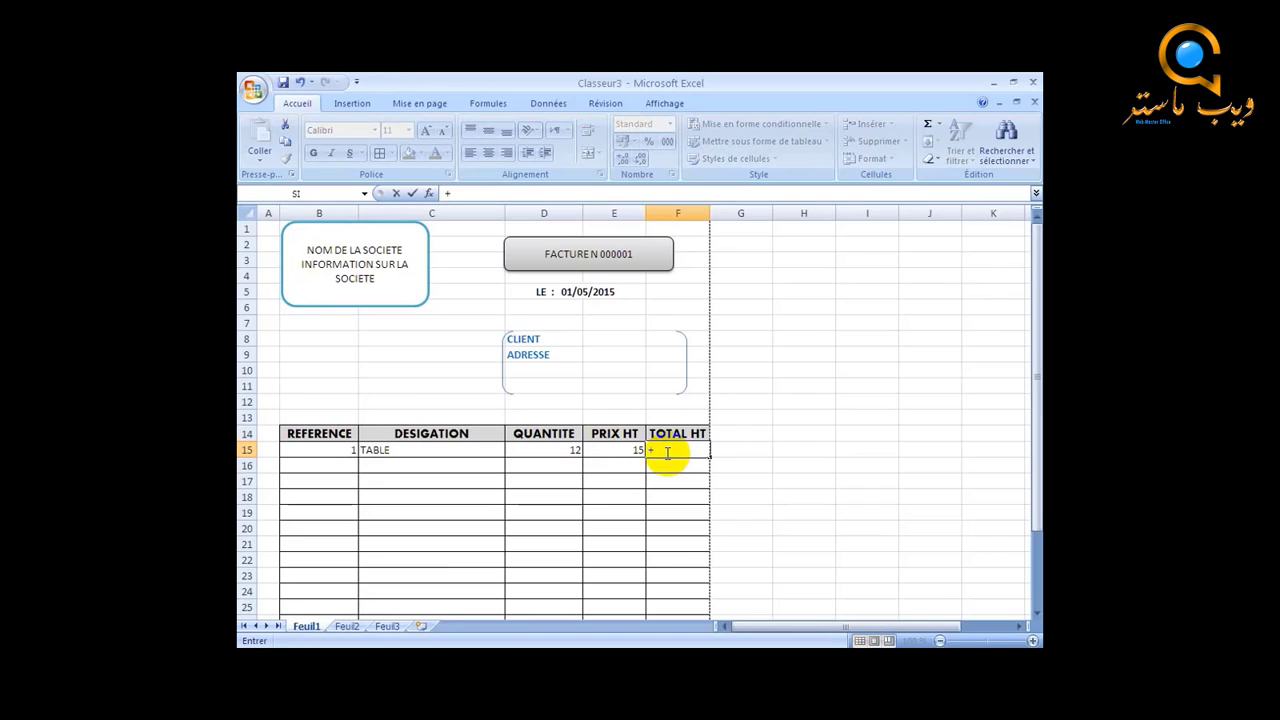
click(568, 451)
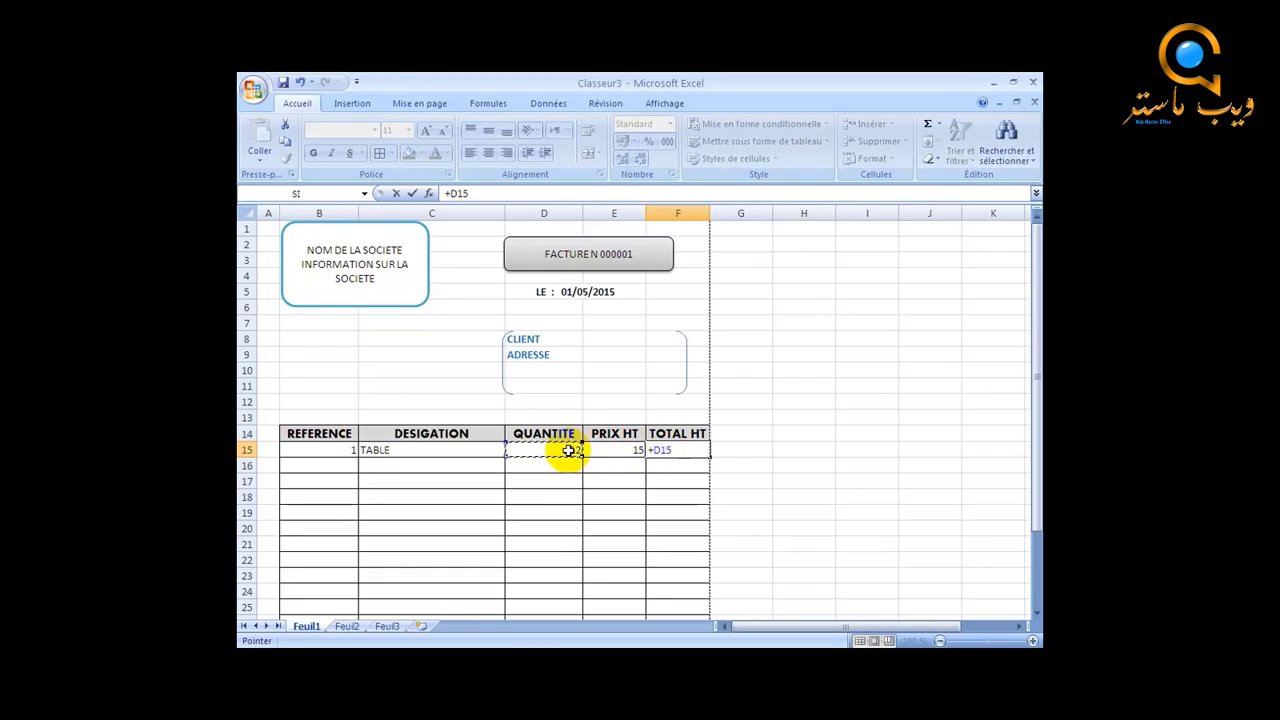
text(*)
click(596, 451)
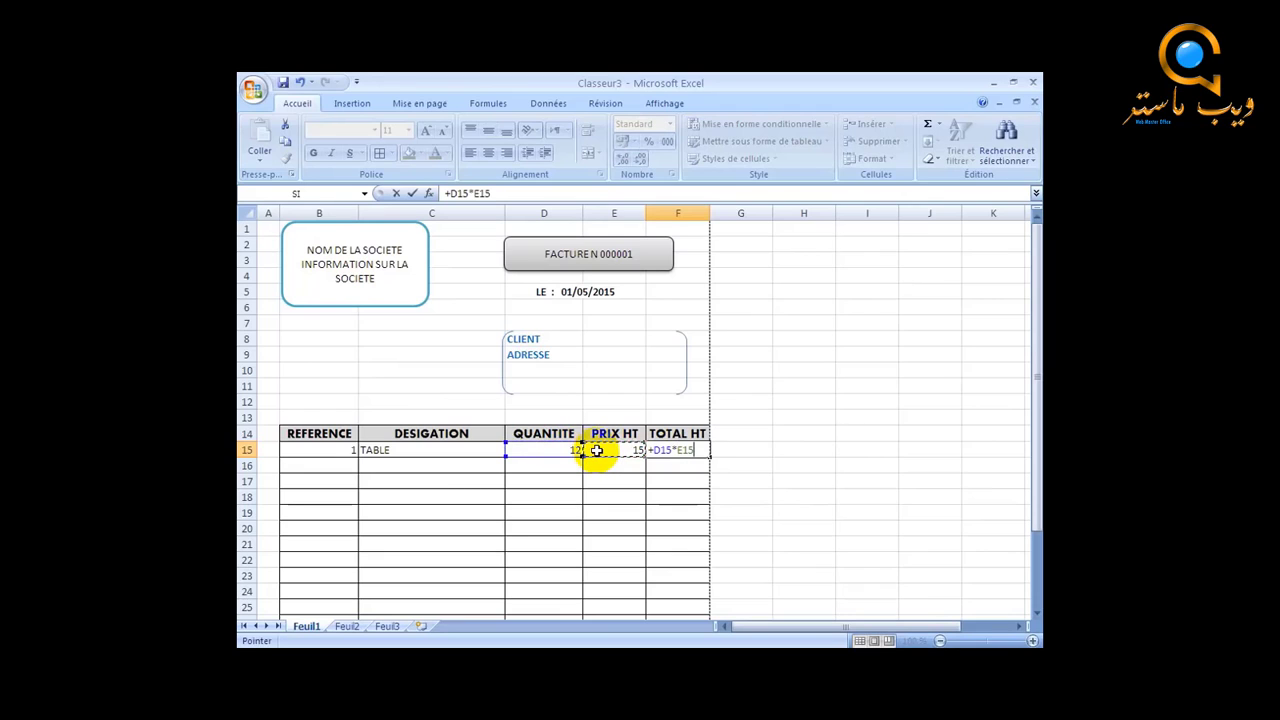
key(Return)
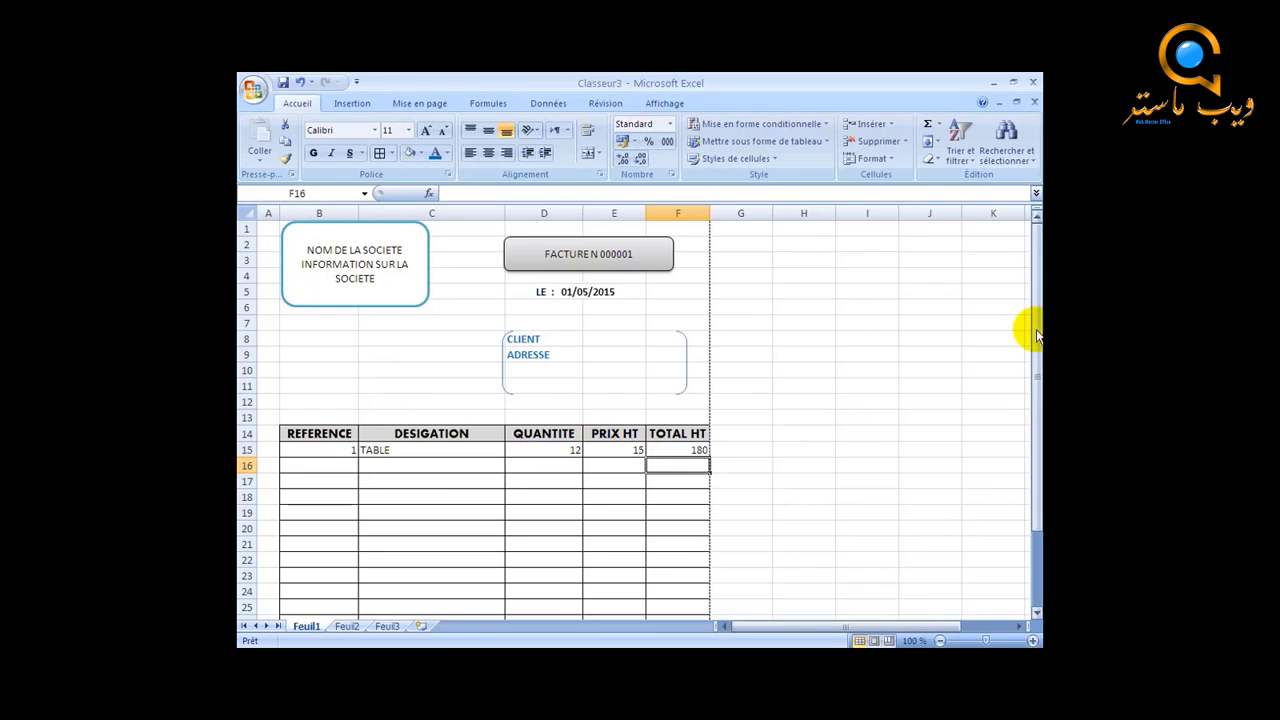
Centre the contents of the REFERENCE column horizontally, from its header in B14 down to B31
drag(1036, 336, 1036, 532)
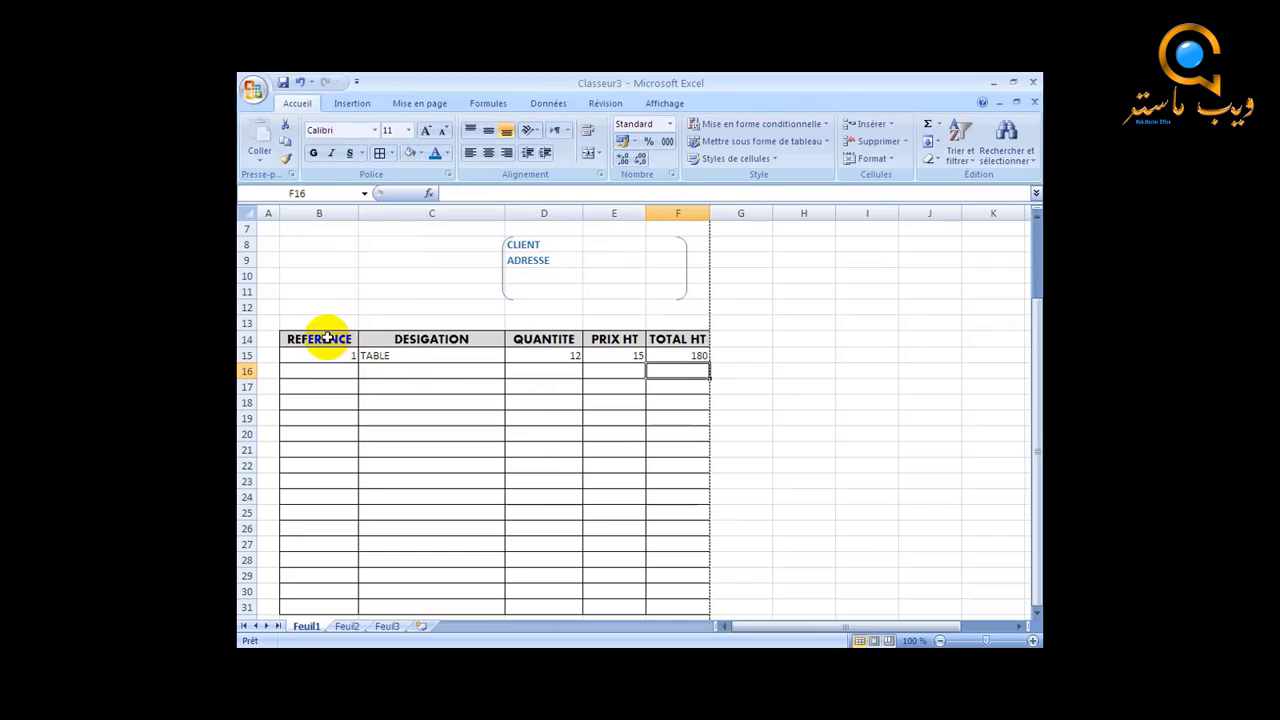
drag(324, 334, 317, 465)
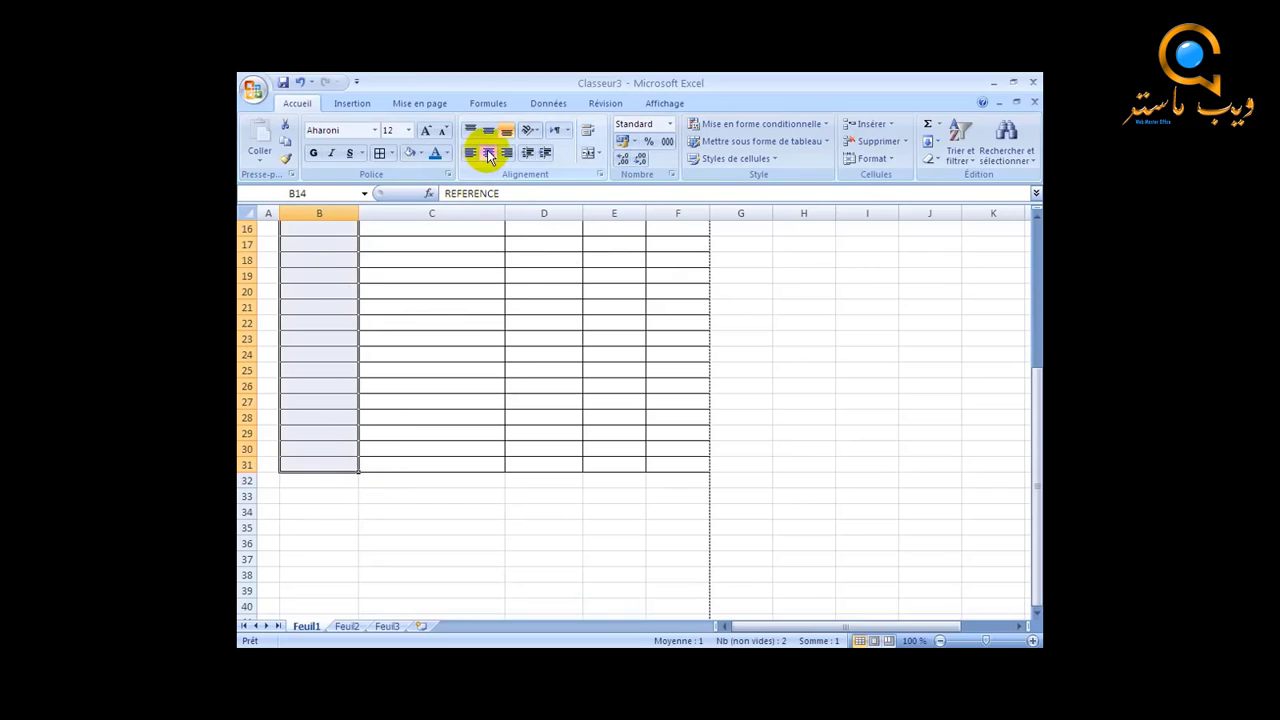
click(488, 156)
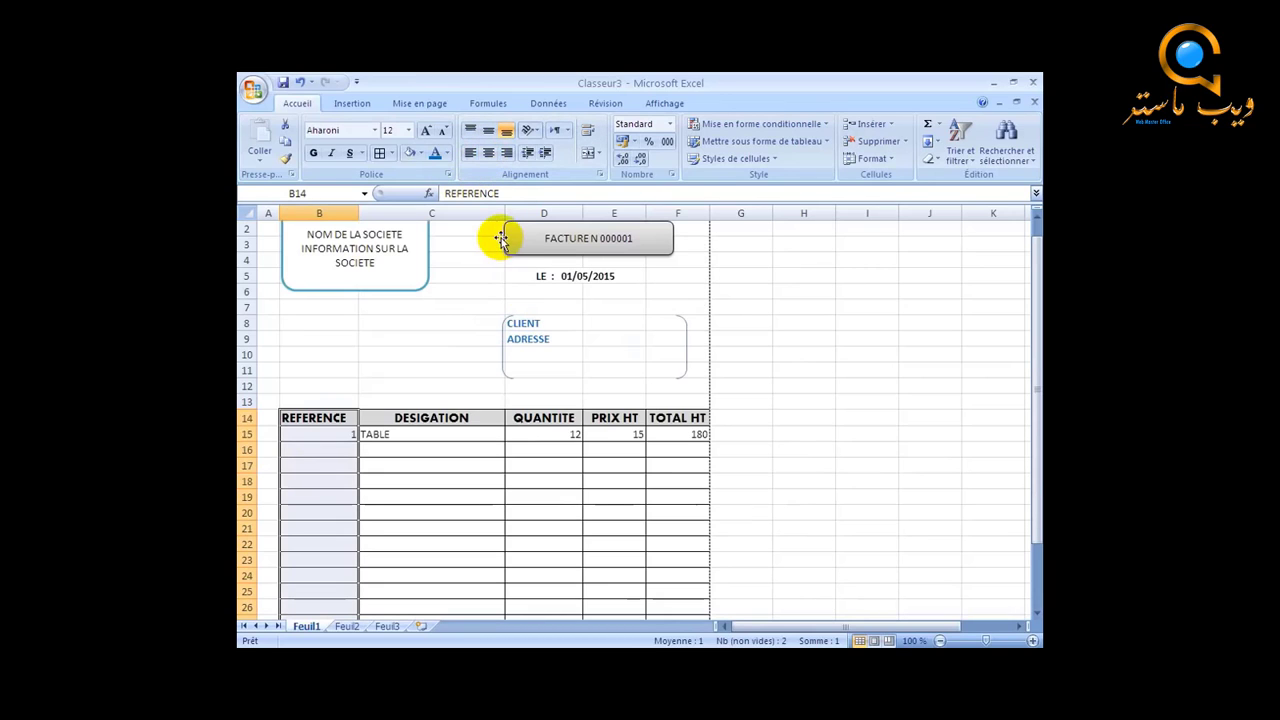
click(488, 156)
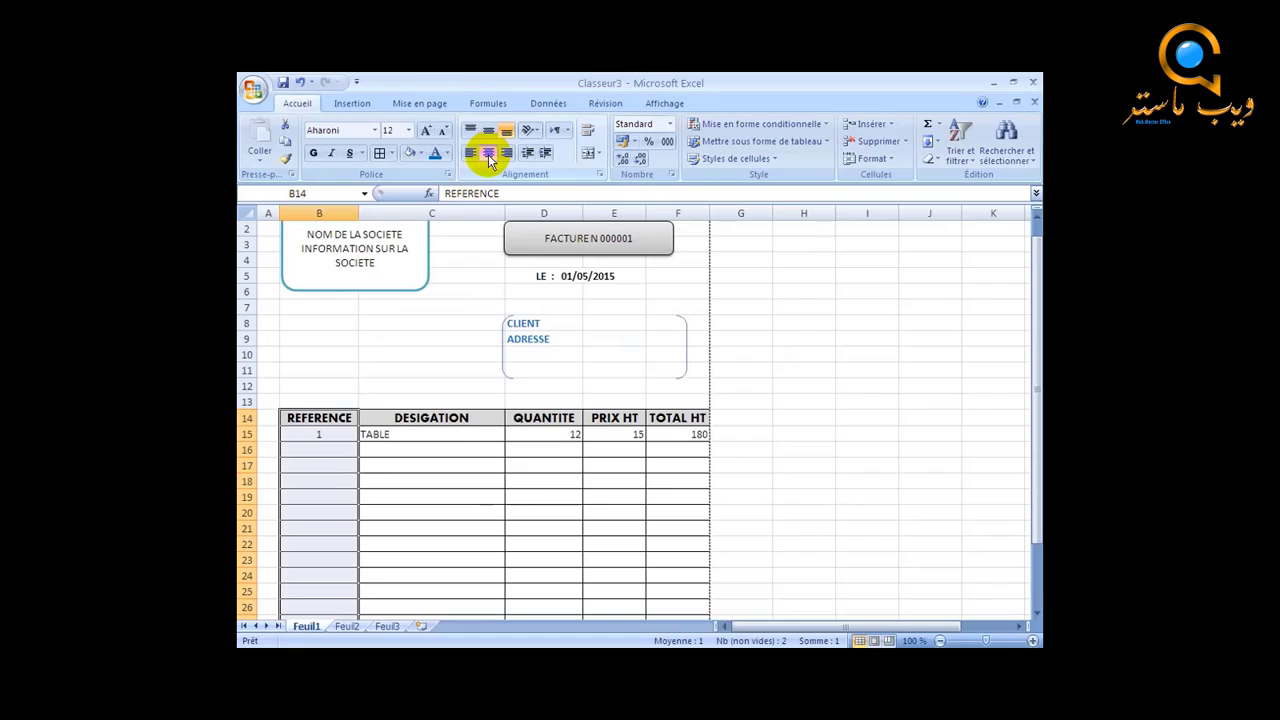
Centre the contents of the QUANTITE column horizontally over D13:D30
click(403, 437)
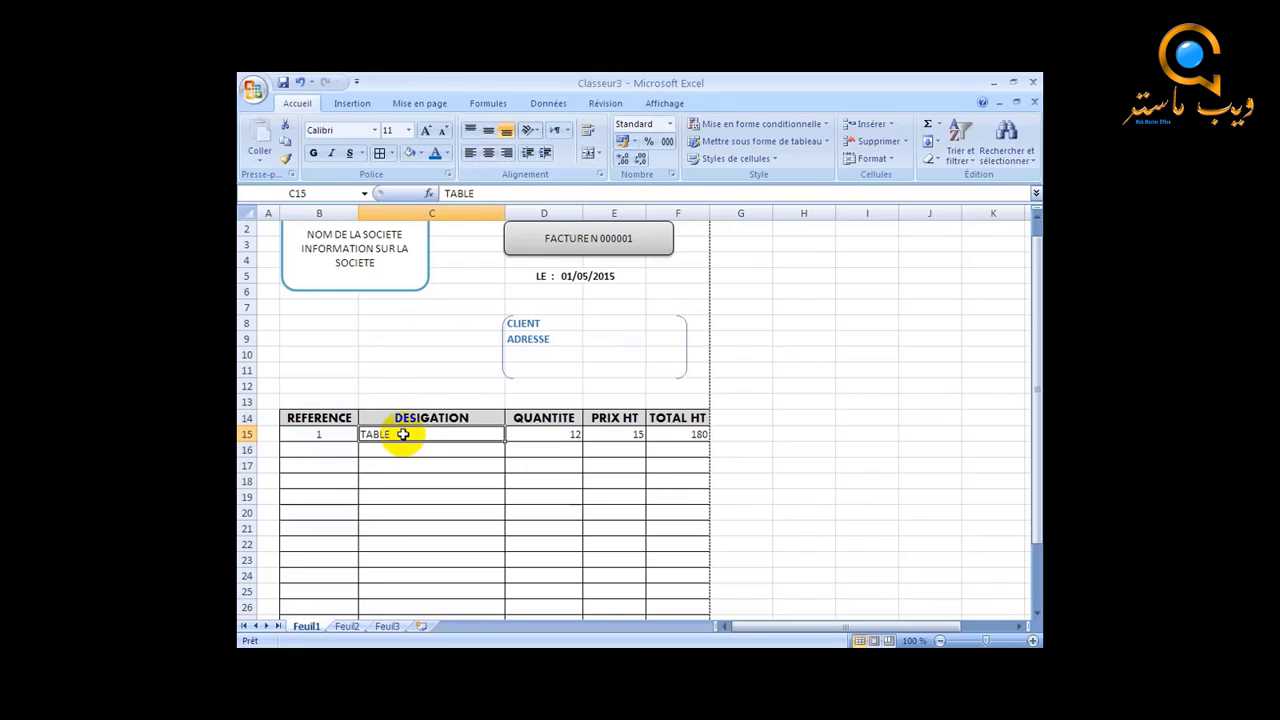
click(548, 434)
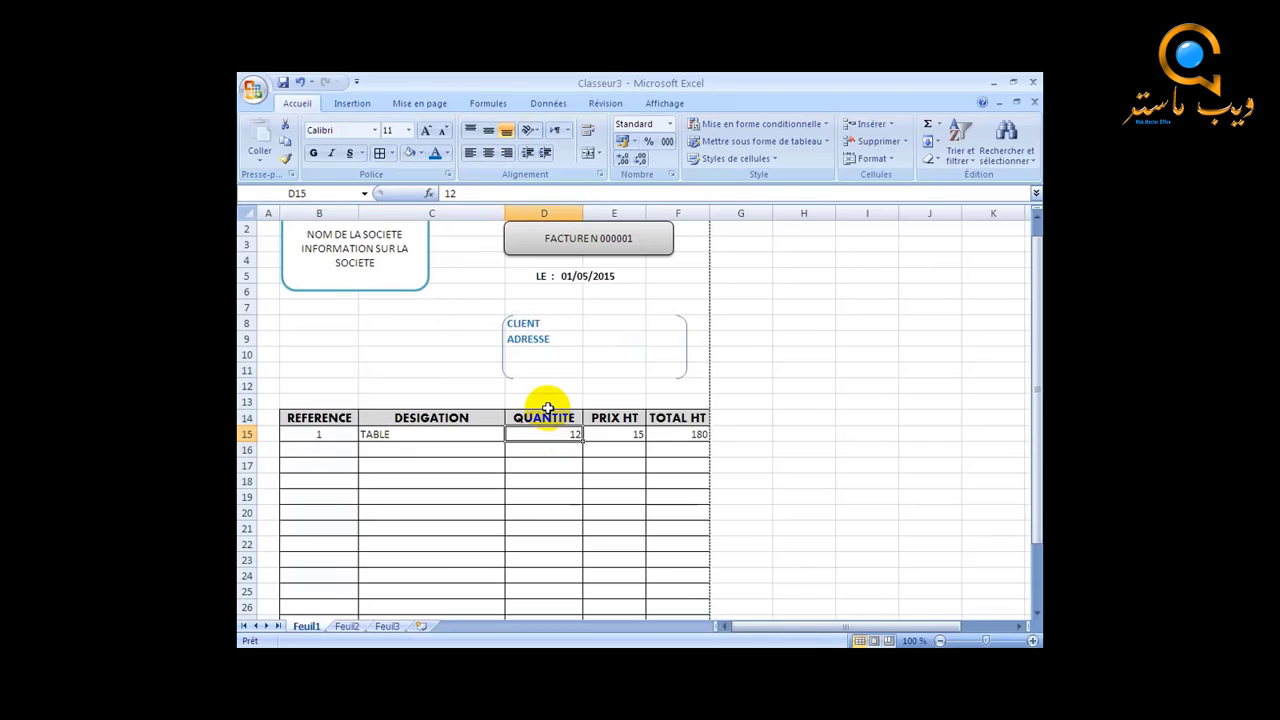
drag(548, 409, 546, 579)
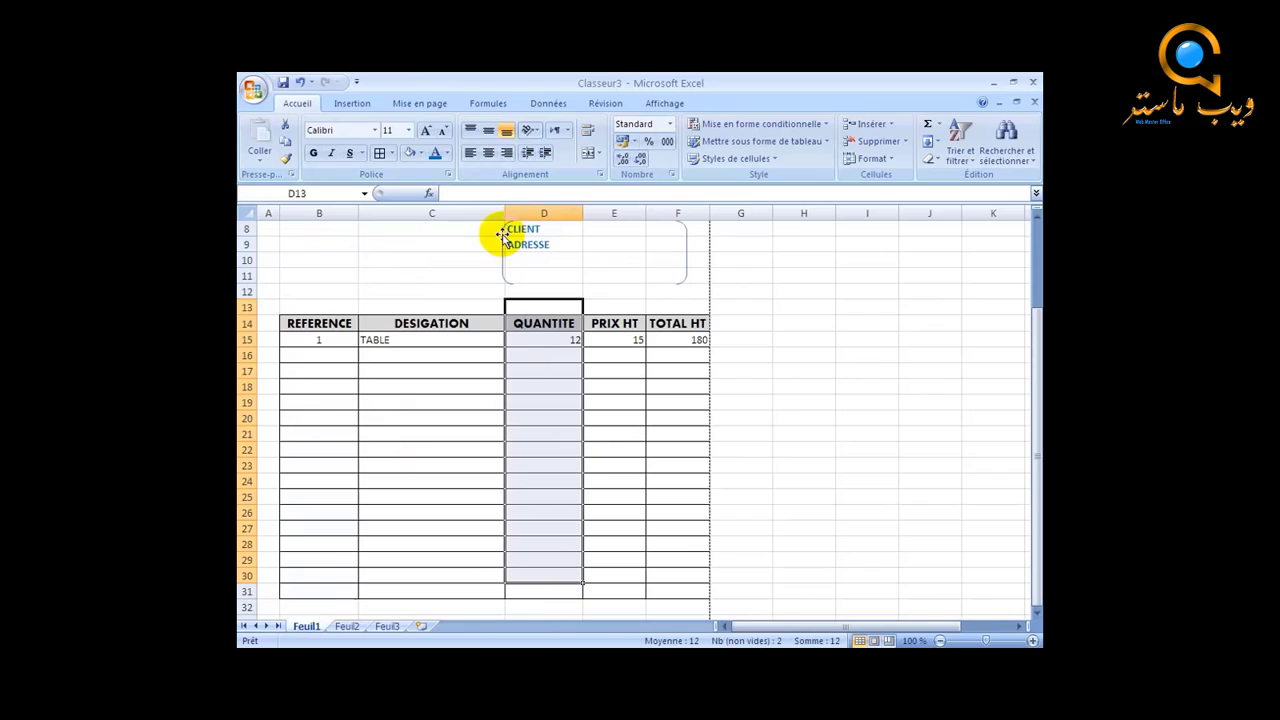
click(488, 155)
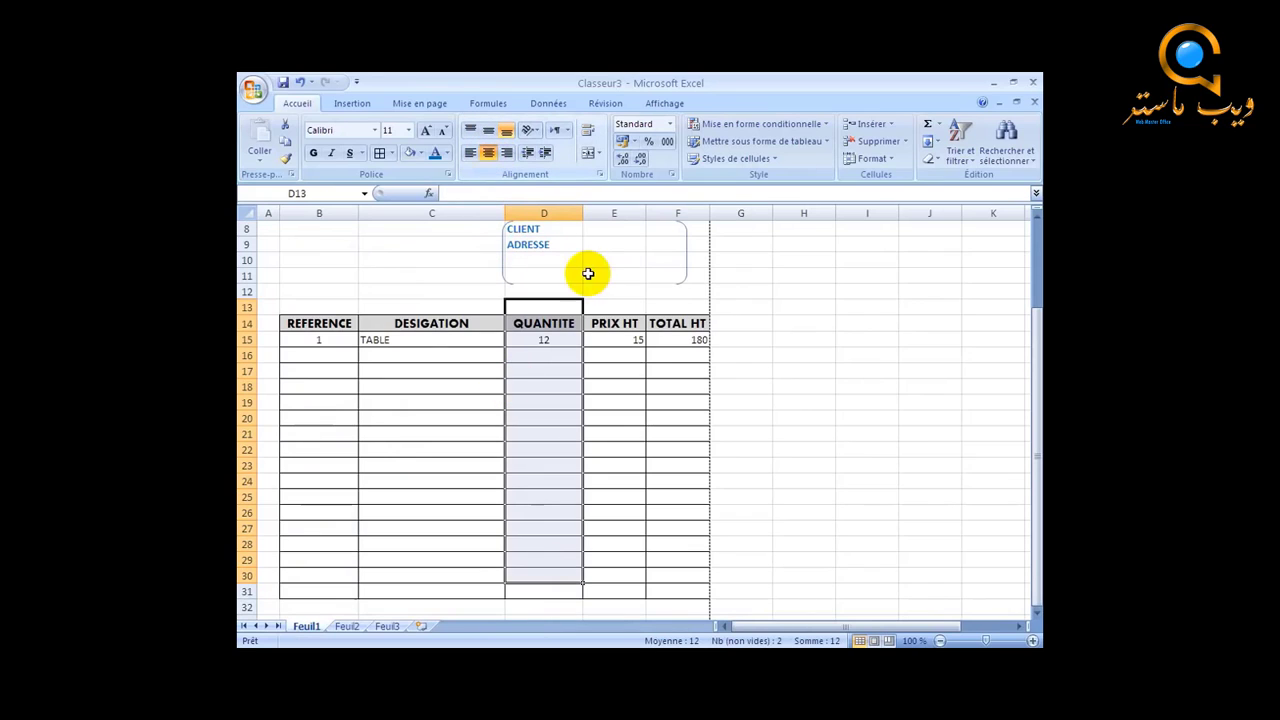
Format the PRIX HT and TOTAL HT cells E15:F31 as Nombre with 2 decimals and the thousands separator
drag(642, 340, 674, 586)
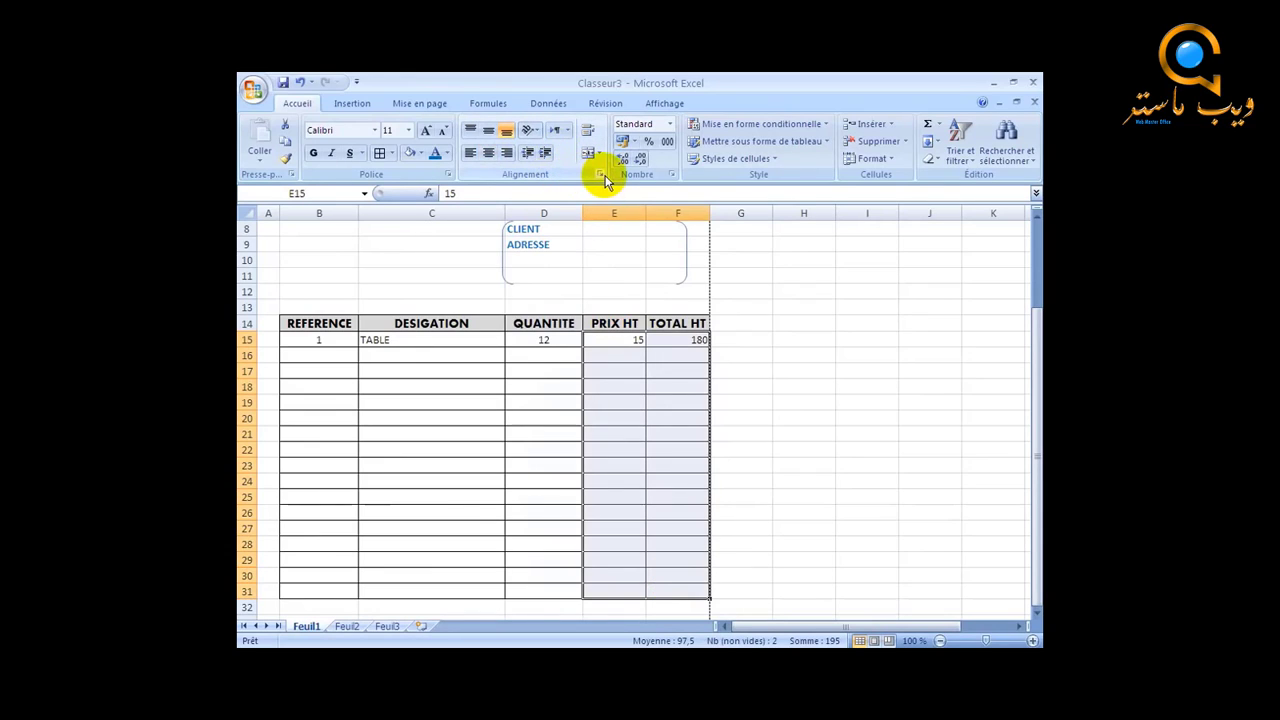
click(676, 175)
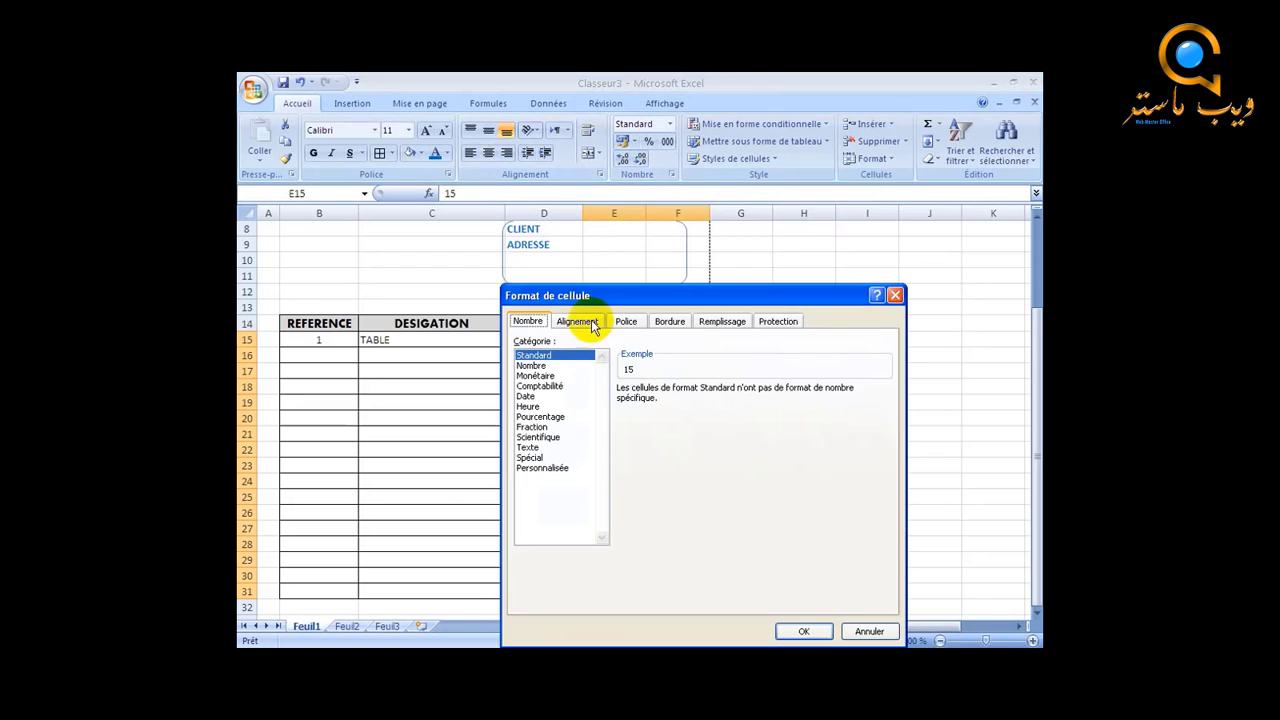
click(535, 366)
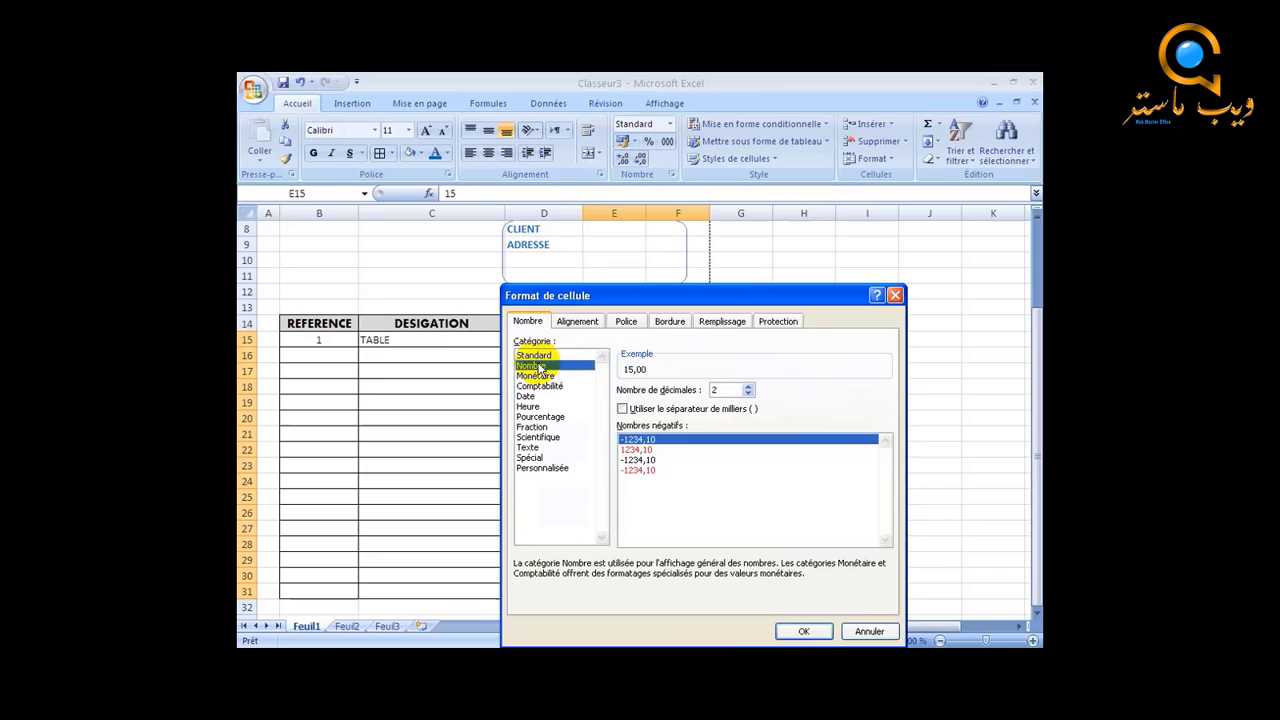
click(622, 409)
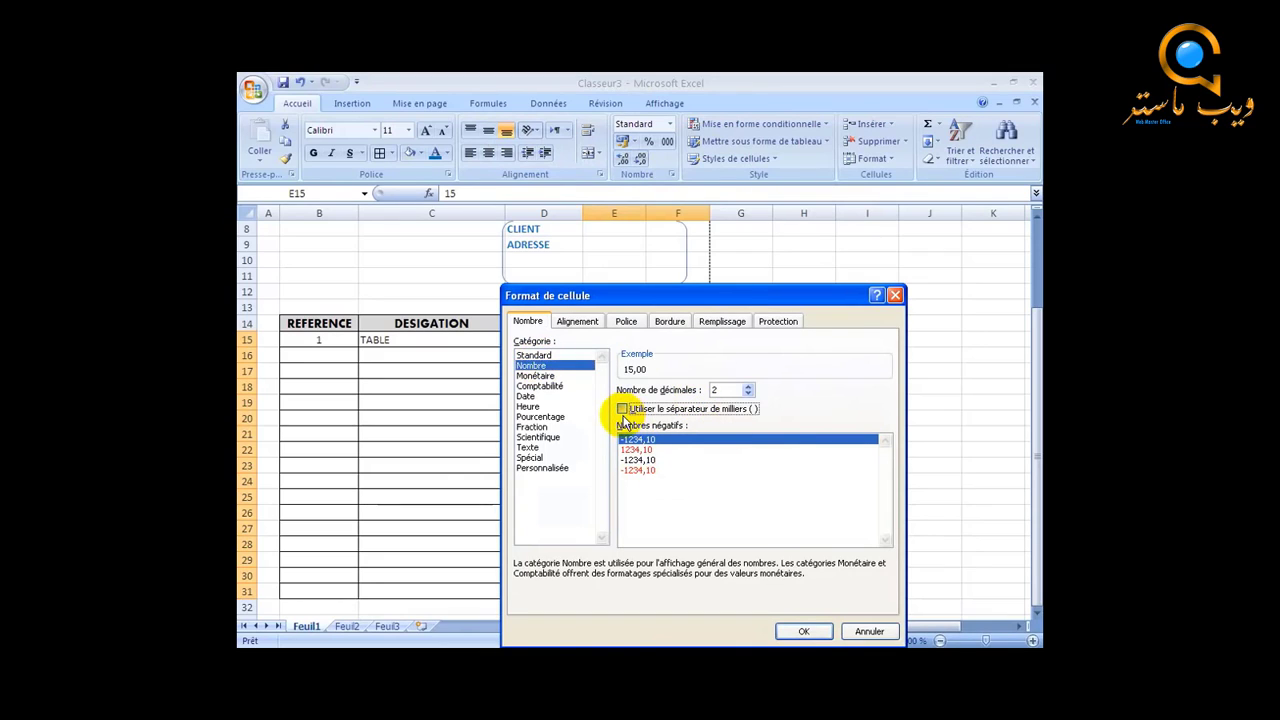
click(803, 631)
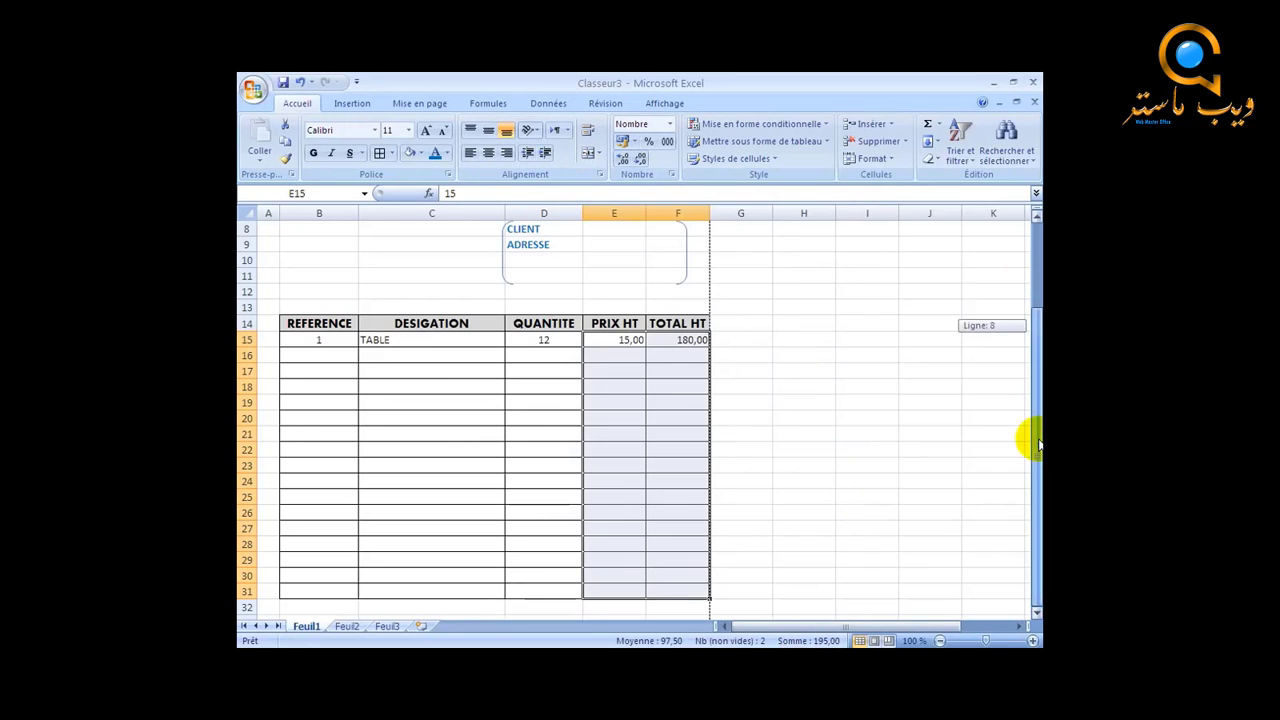
Fill the TOTAL HT formula from F15 down to F17
click(816, 430)
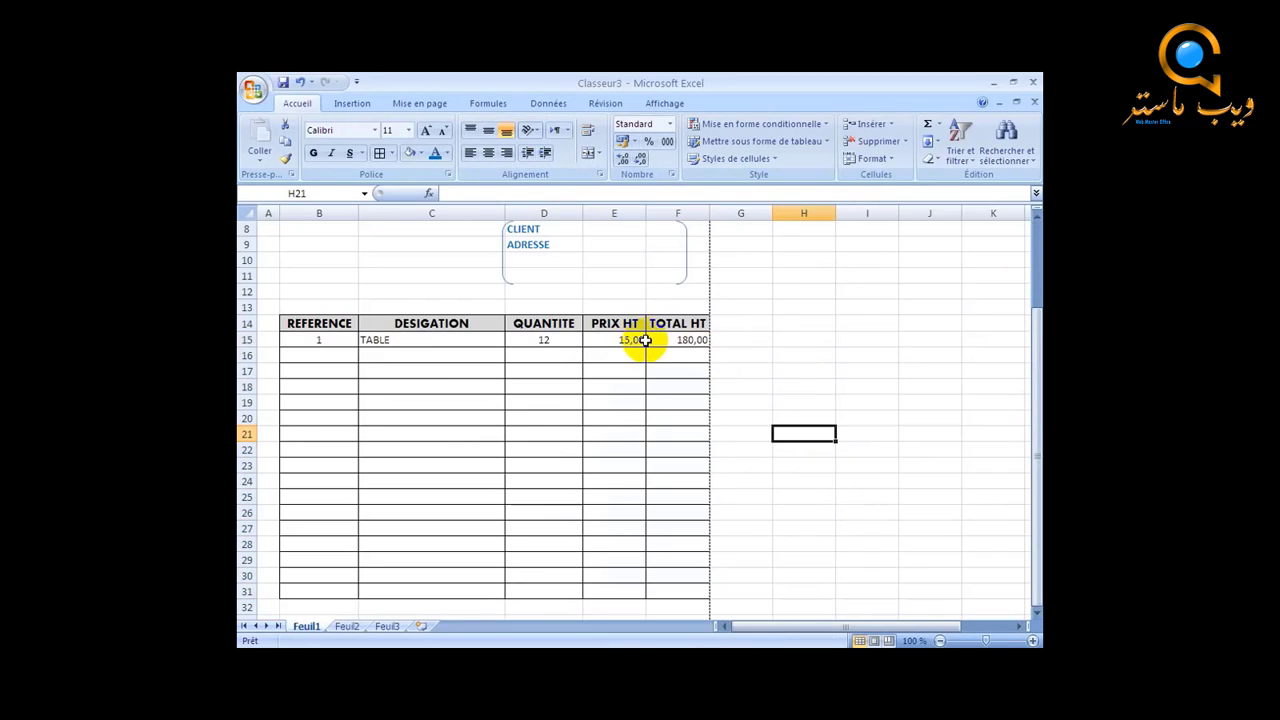
click(690, 340)
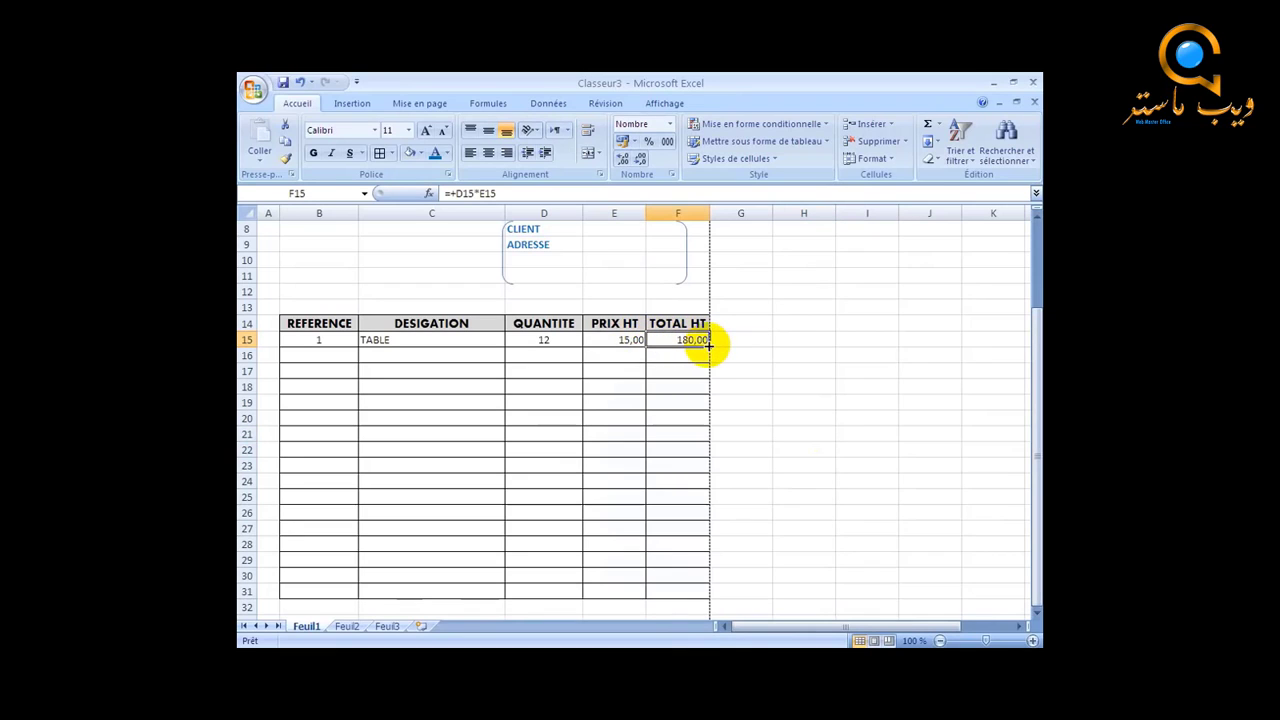
drag(707, 340, 703, 376)
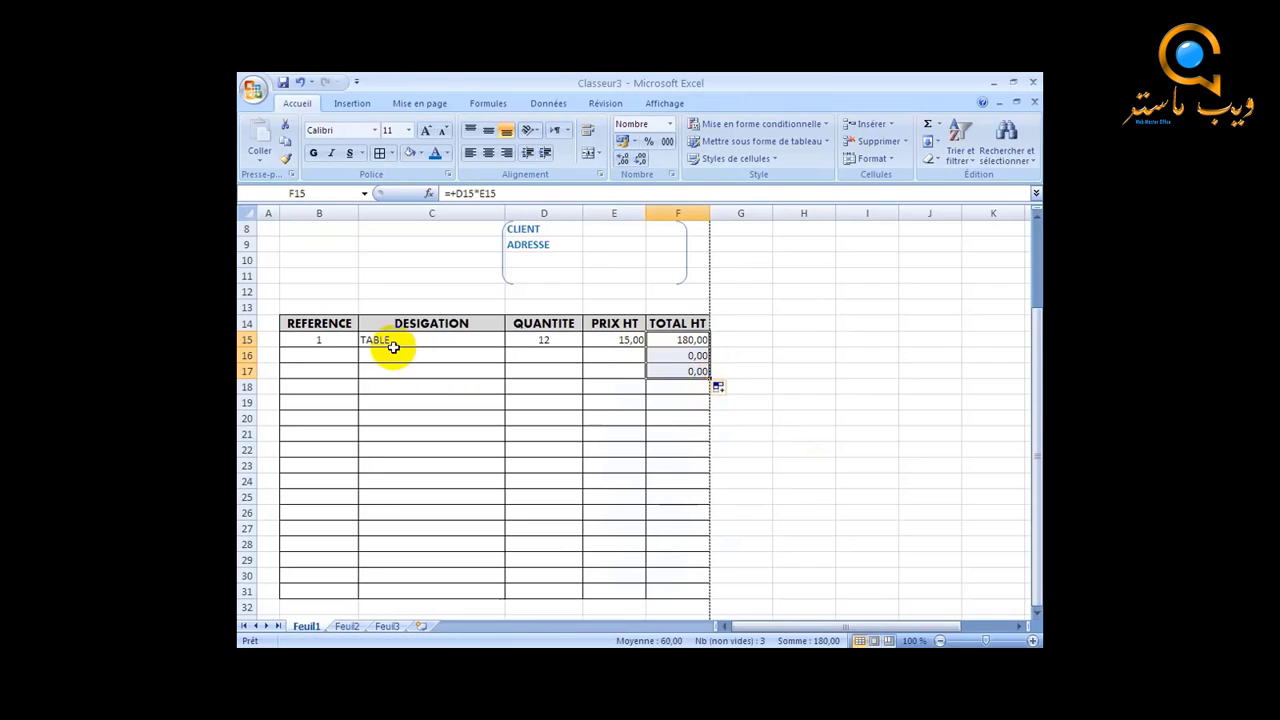
Enter the second item in row 16: reference 2, designation STYLO, quantity 1000 and price 19
click(335, 357)
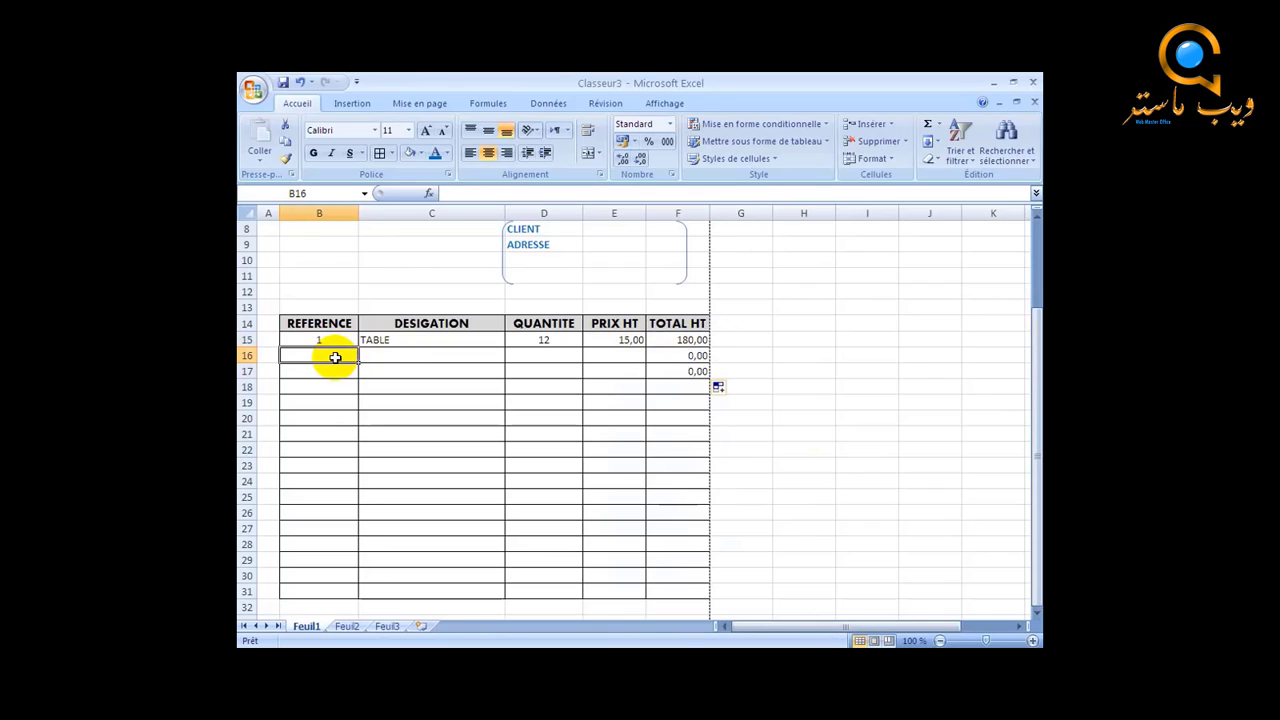
text(2)
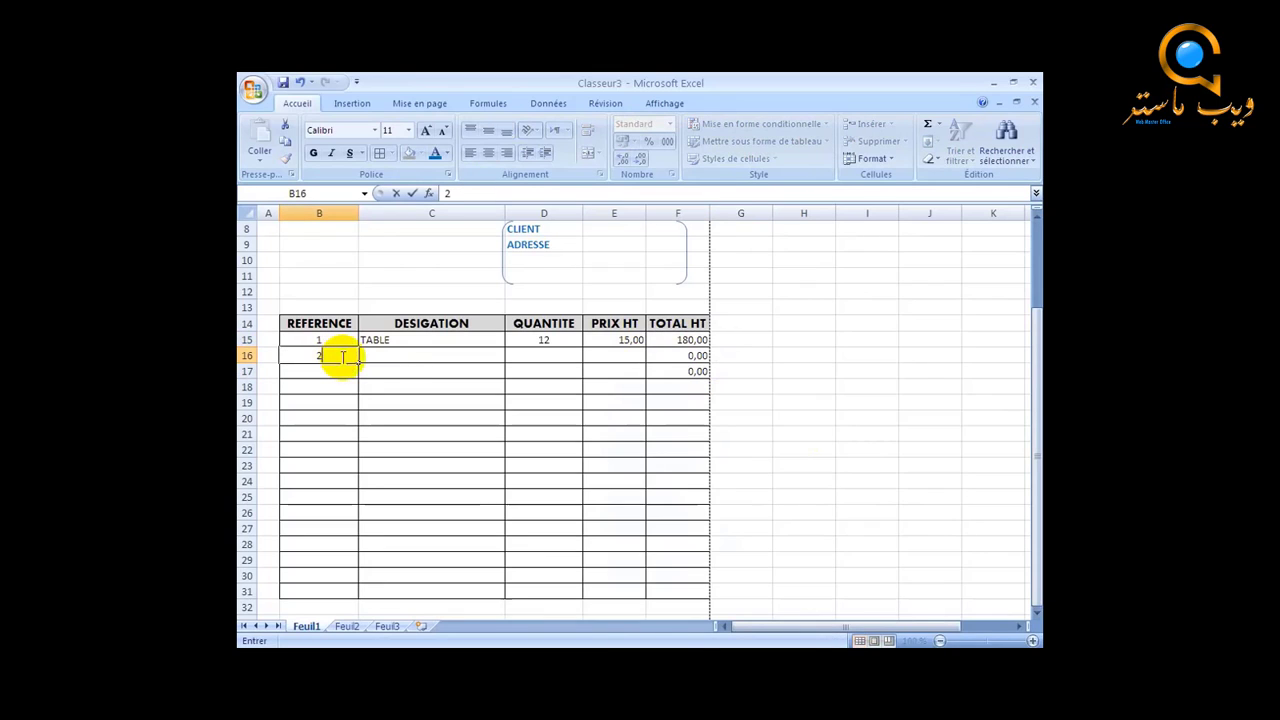
click(394, 358)
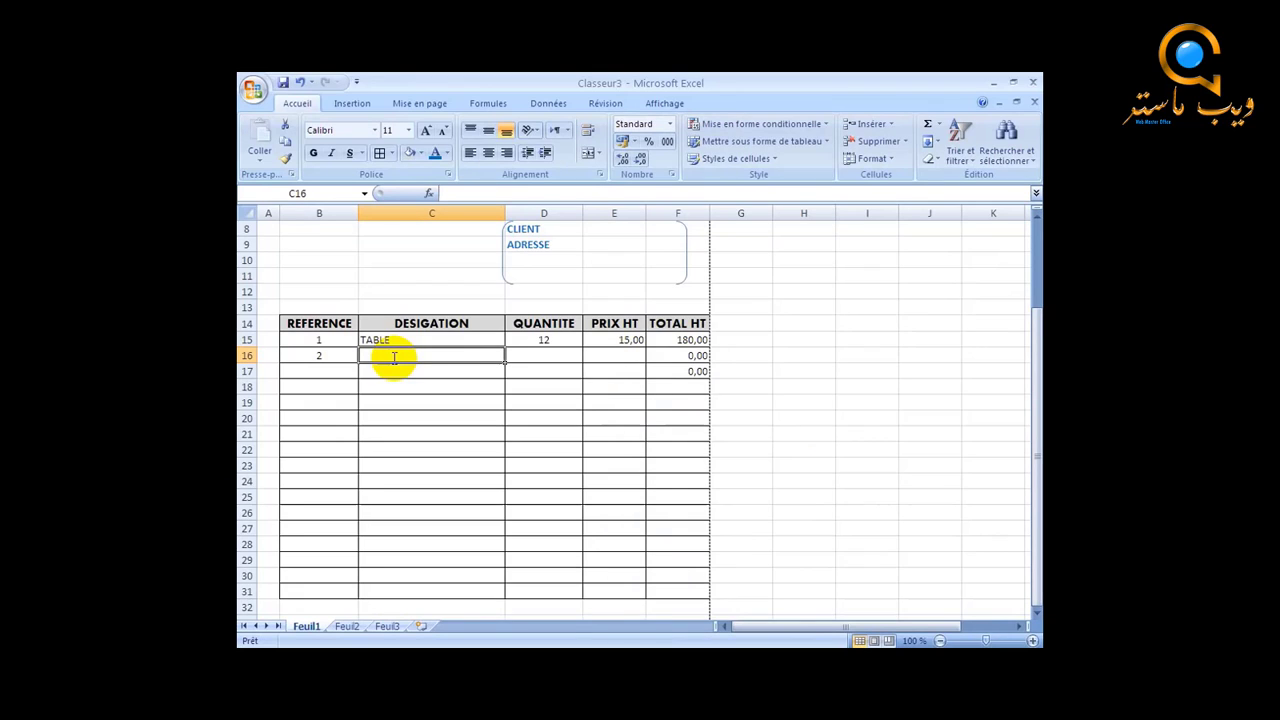
text(ST)
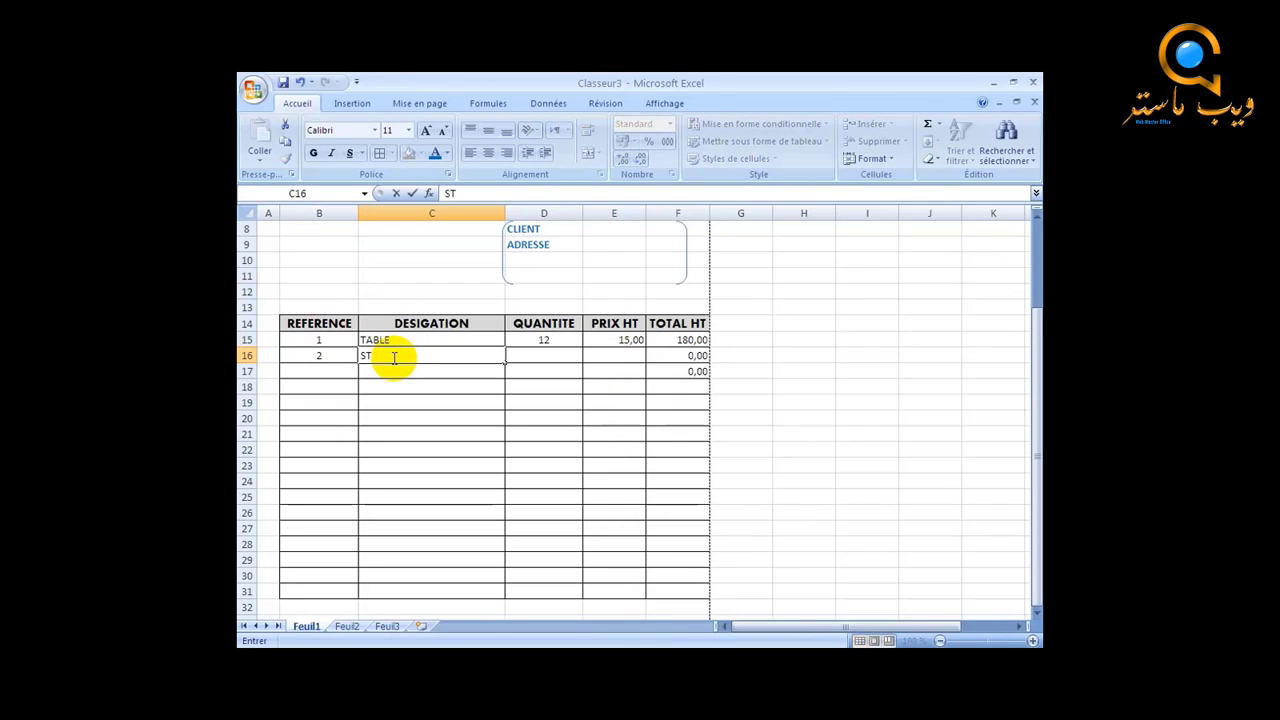
text(YLO)
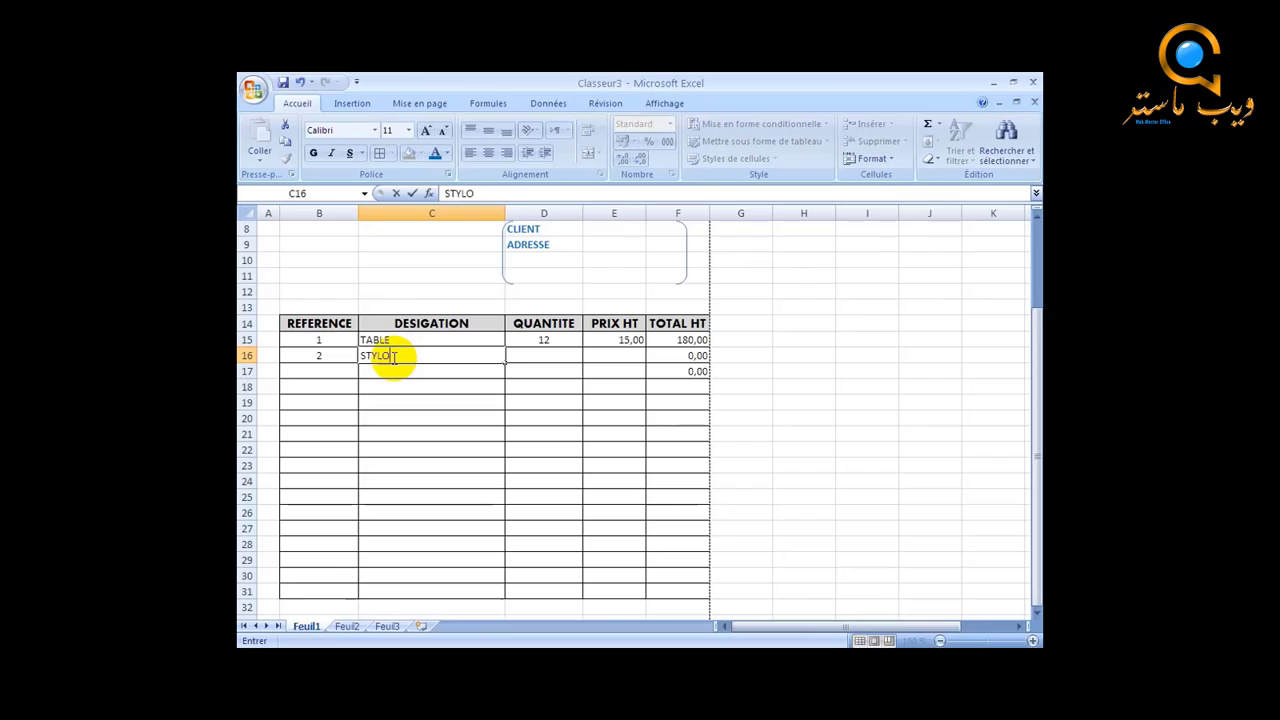
click(527, 358)
text(10)
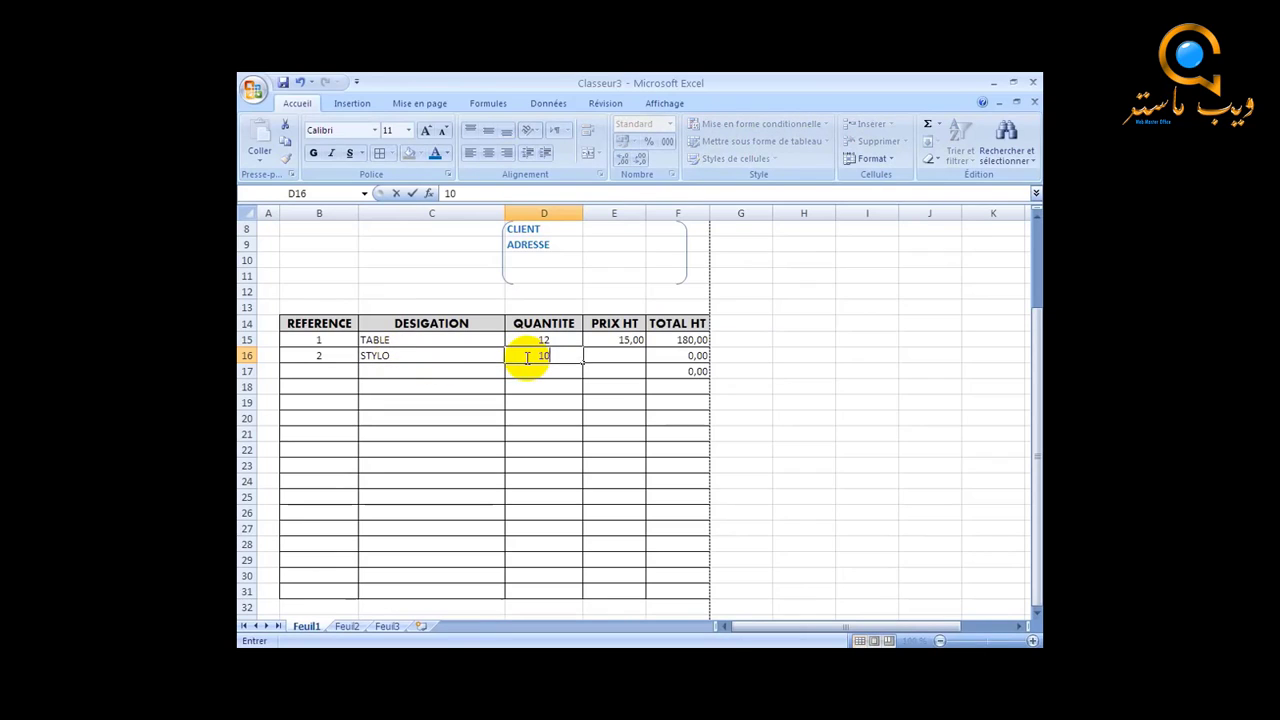
text(00)
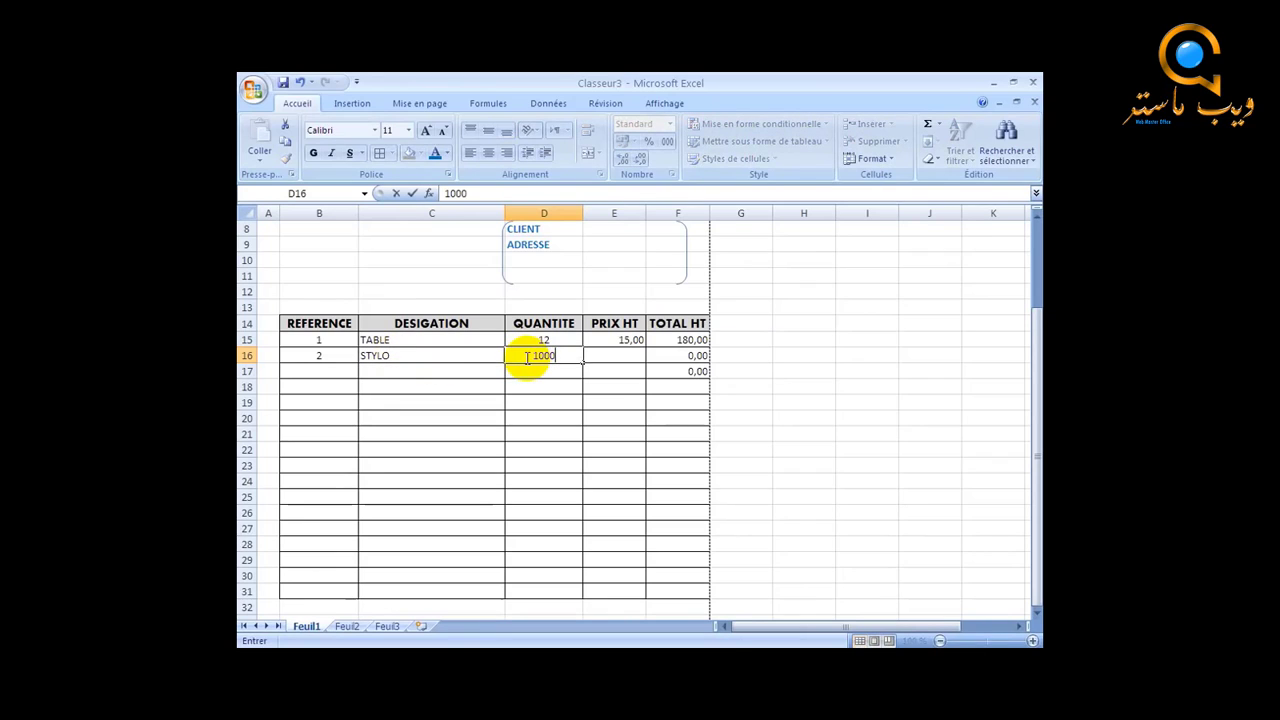
click(617, 357)
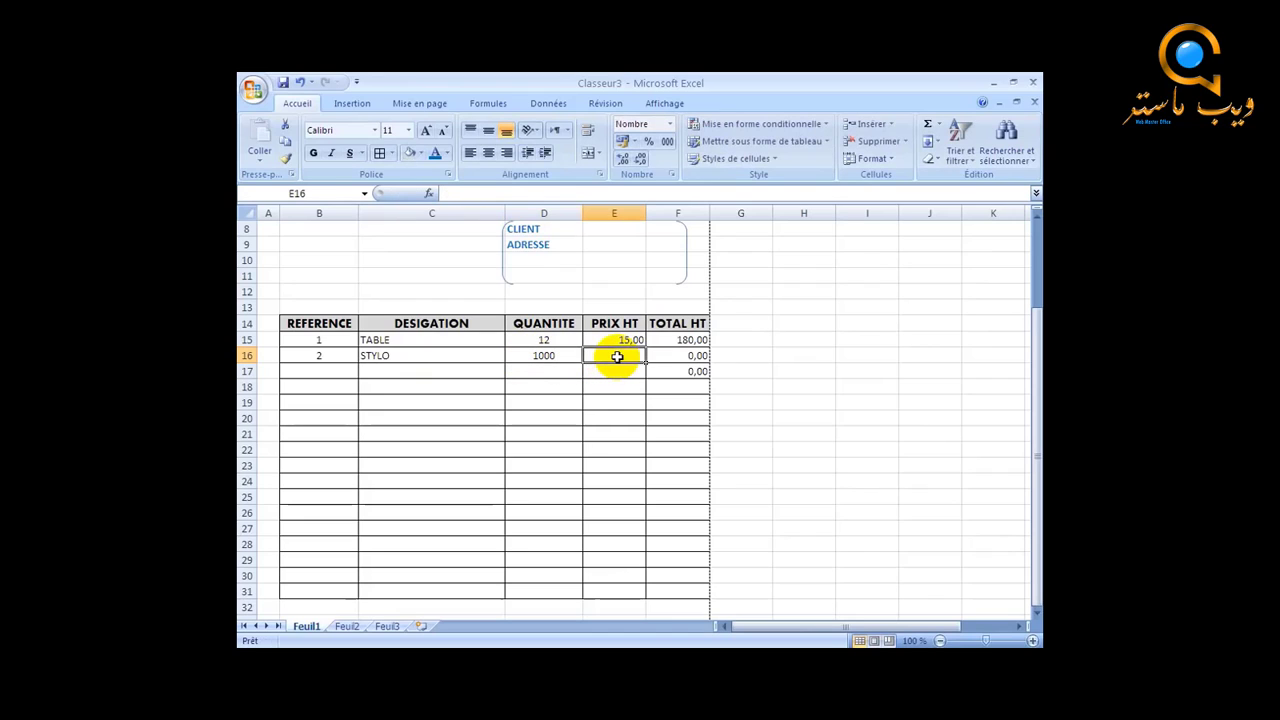
text(19)
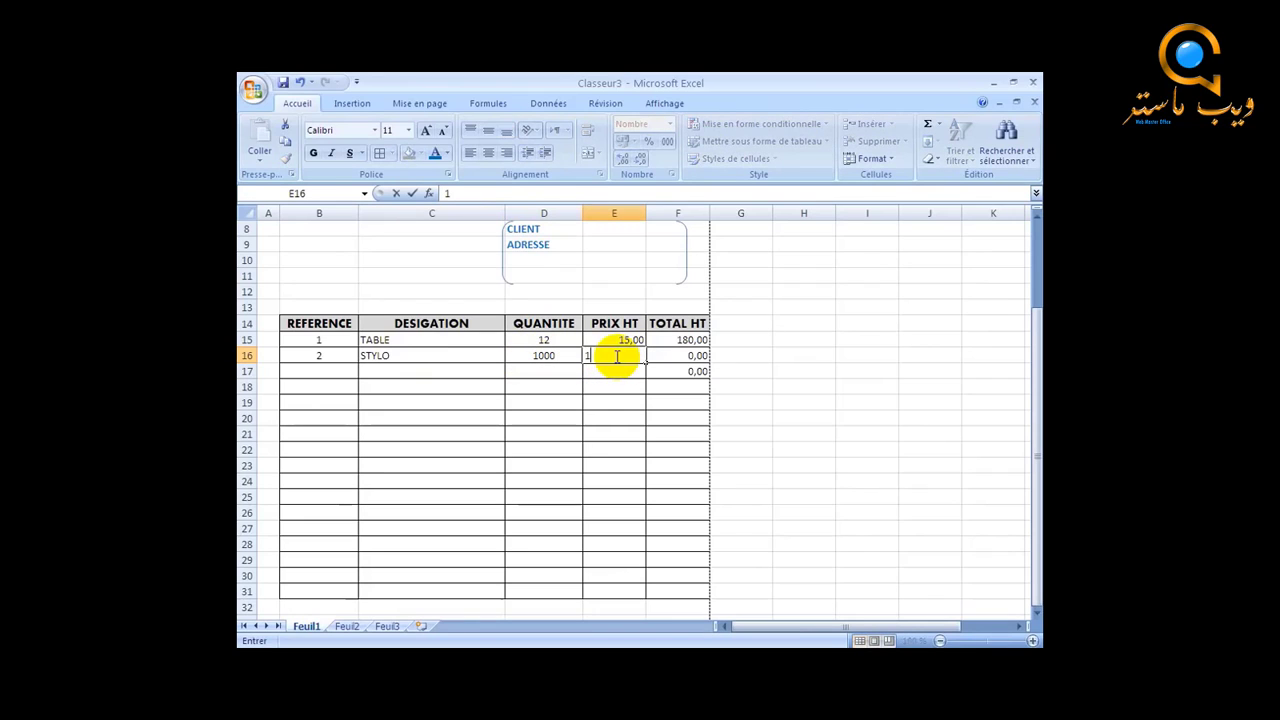
click(669, 425)
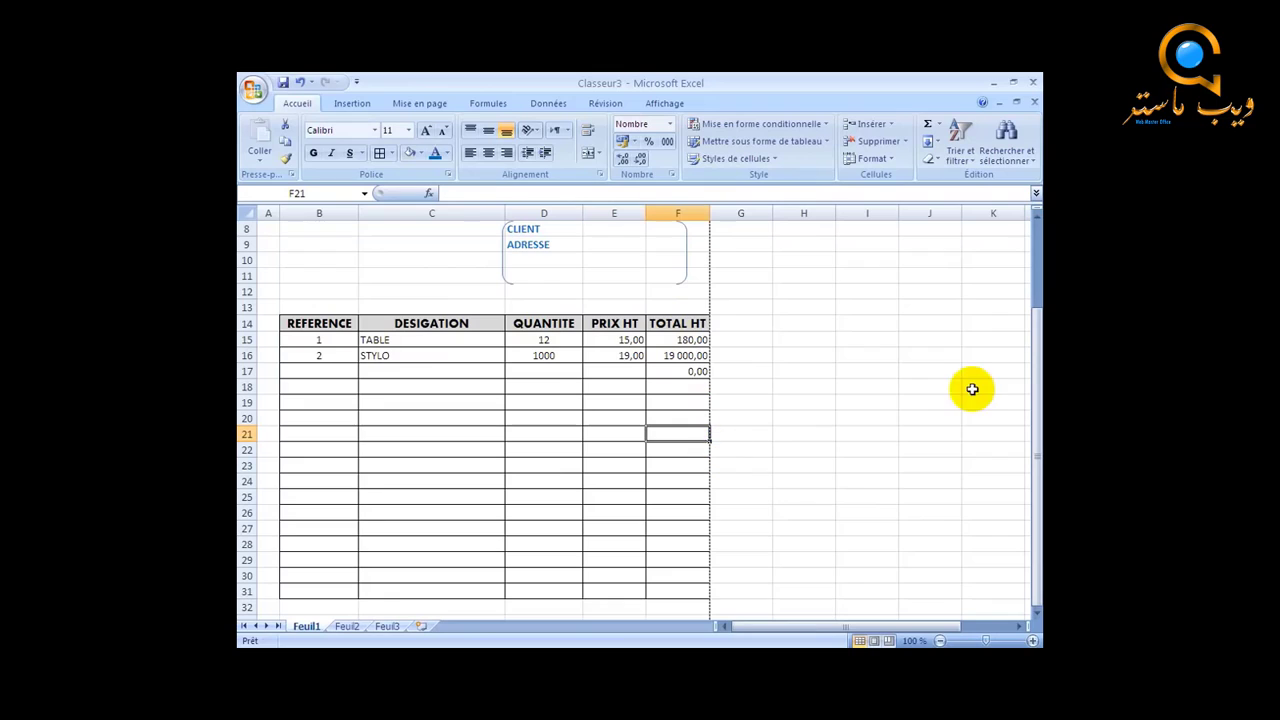
Enter the label TOTAL HT in E34, below the item table
drag(1038, 380, 1038, 476)
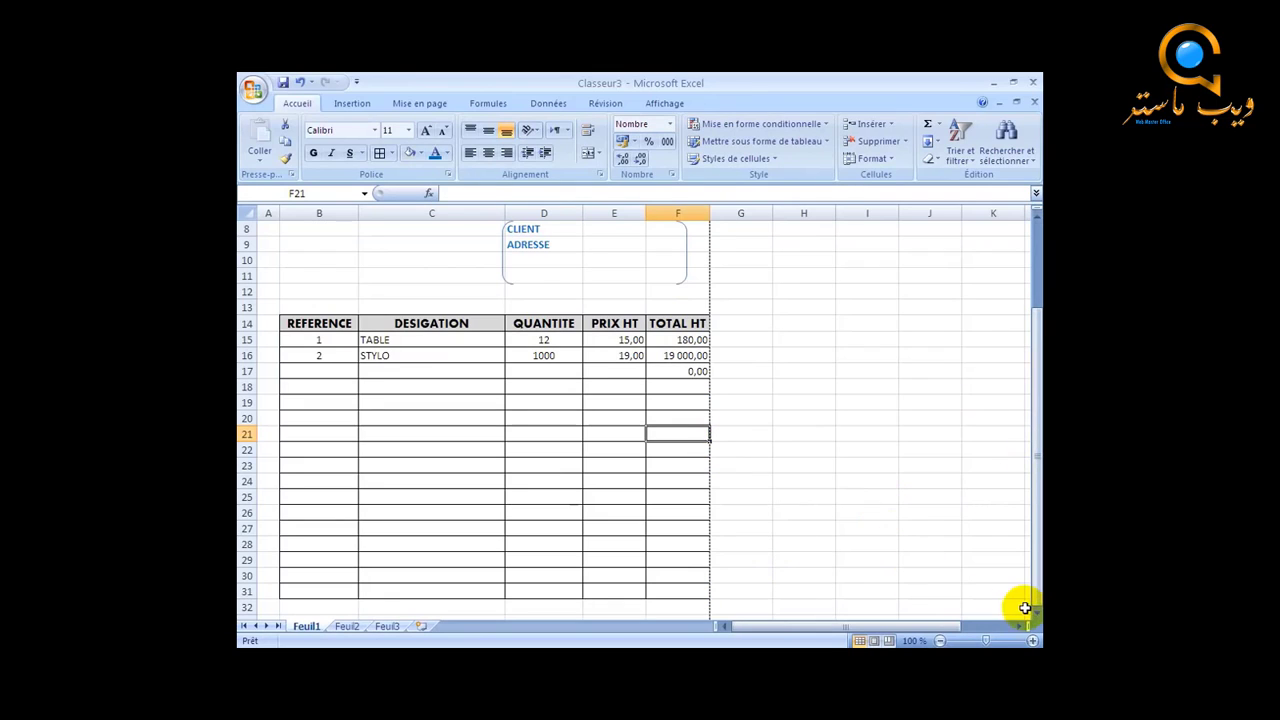
click(660, 457)
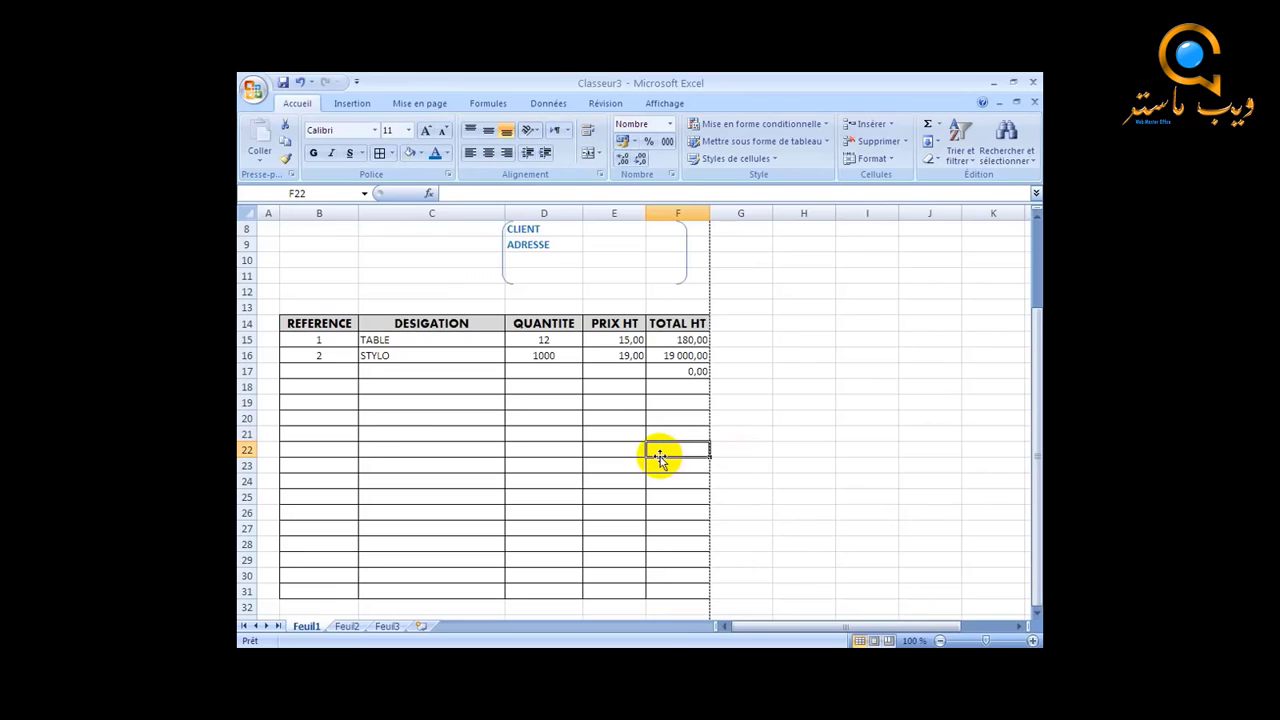
key(Down)
key(Down)
key(Down)
key(Down)
key(Down)
key(Down)
key(Down)
key(Down)
key(Down)
key(Down)
key(Down)
key(Down)
key(Down)
key(Down)
key(Down)
key(Down)
key(Down)
key(Down)
key(Down)
key(Down)
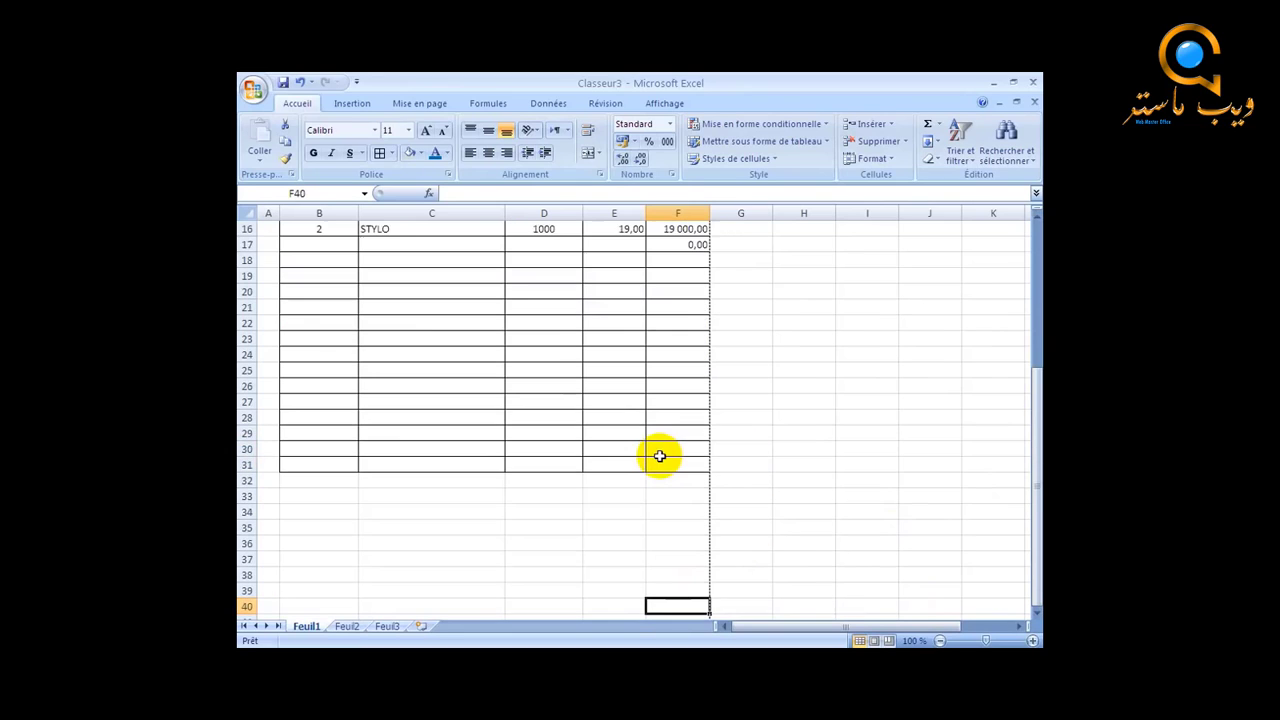
click(590, 446)
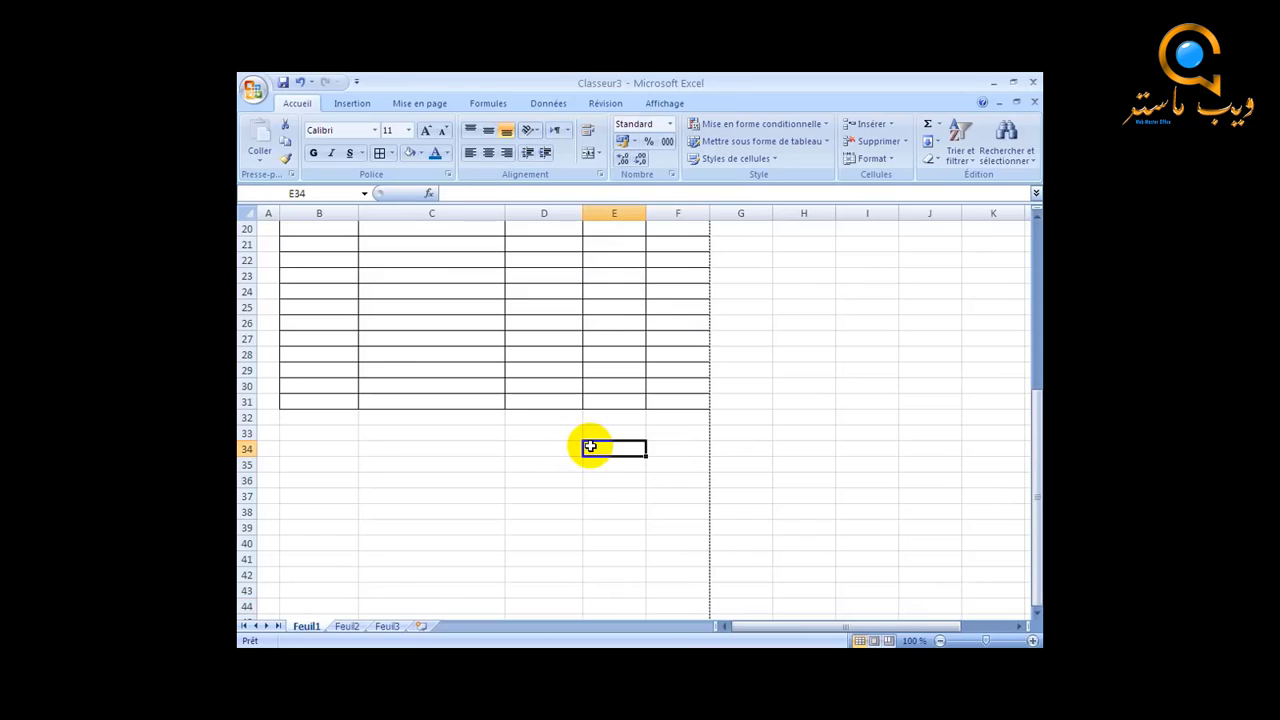
text(TOT)
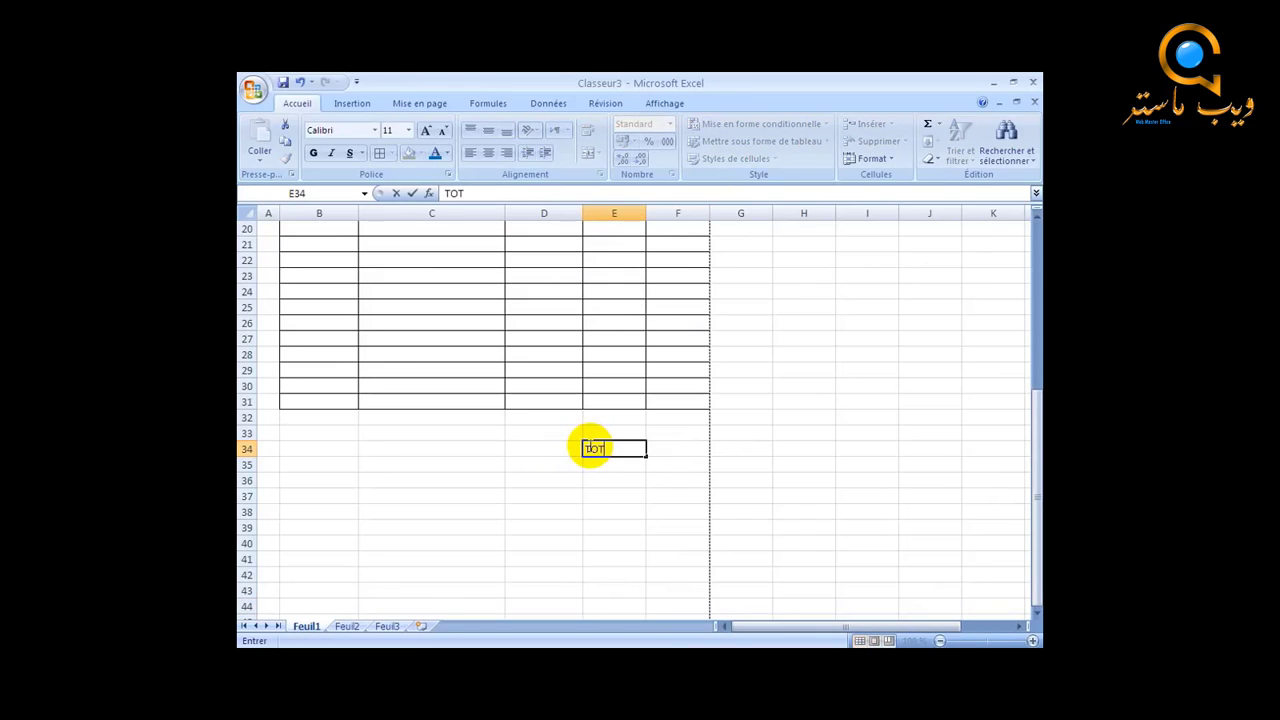
text(AL HT)
Add the labels TVA 20% in E35 and TTC in E36 under the TOTAL HT label
click(590, 466)
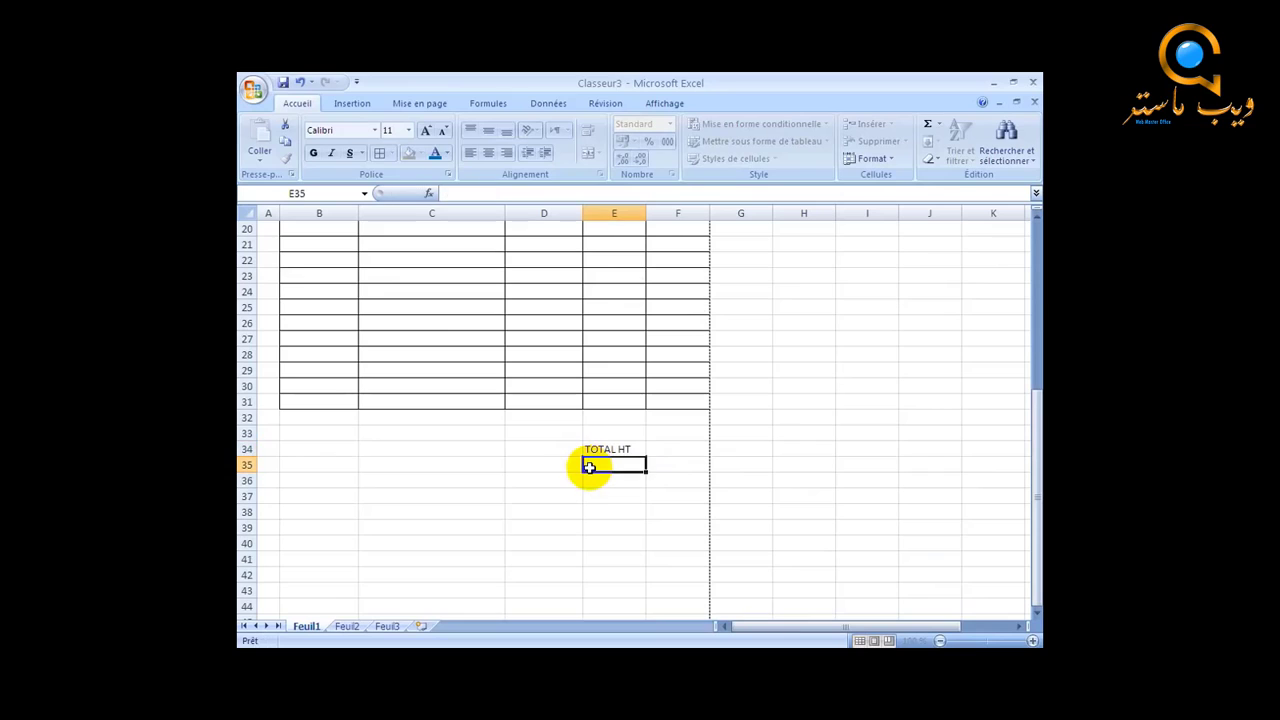
text(TVA)
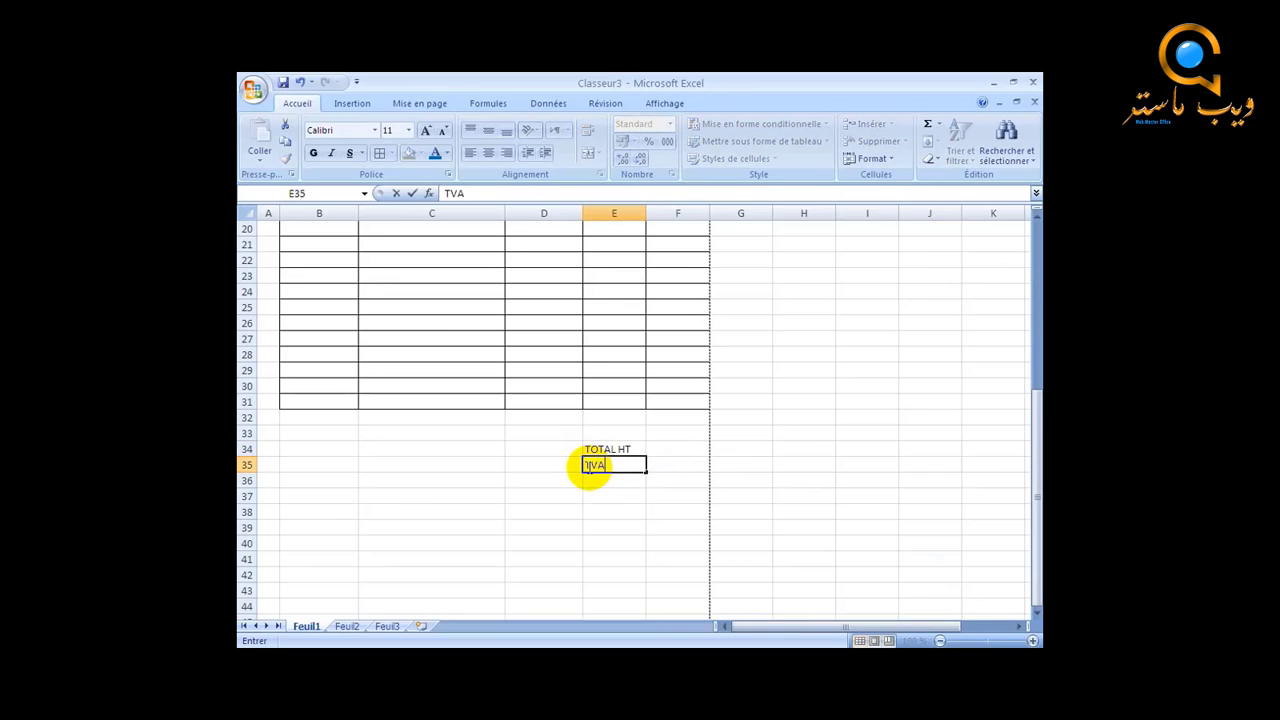
text( 20)
text(ù)
text(%)
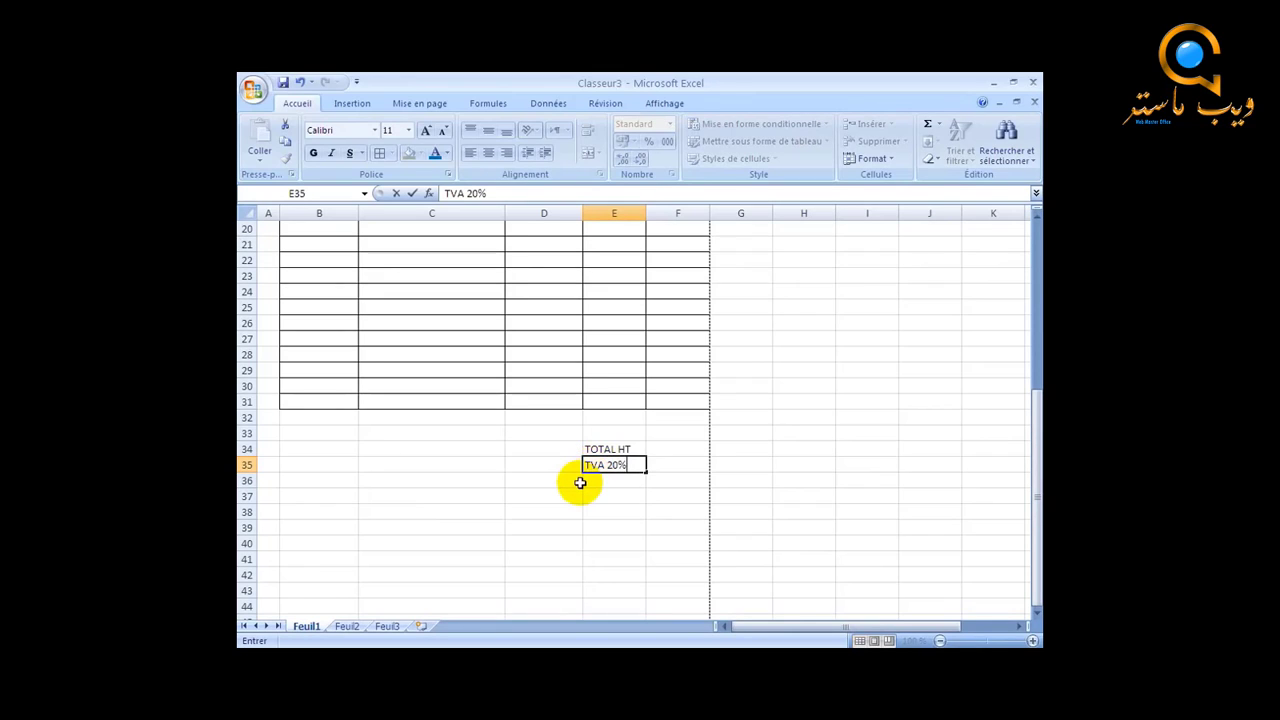
click(586, 480)
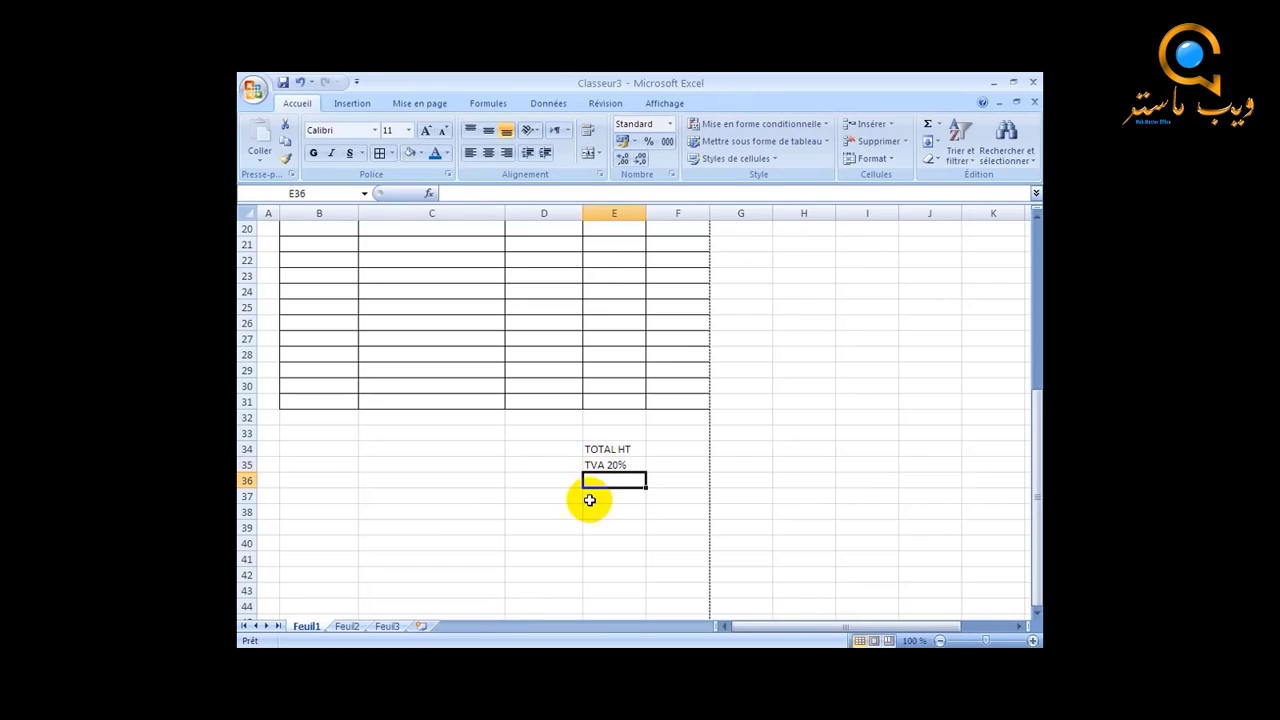
text(TT)
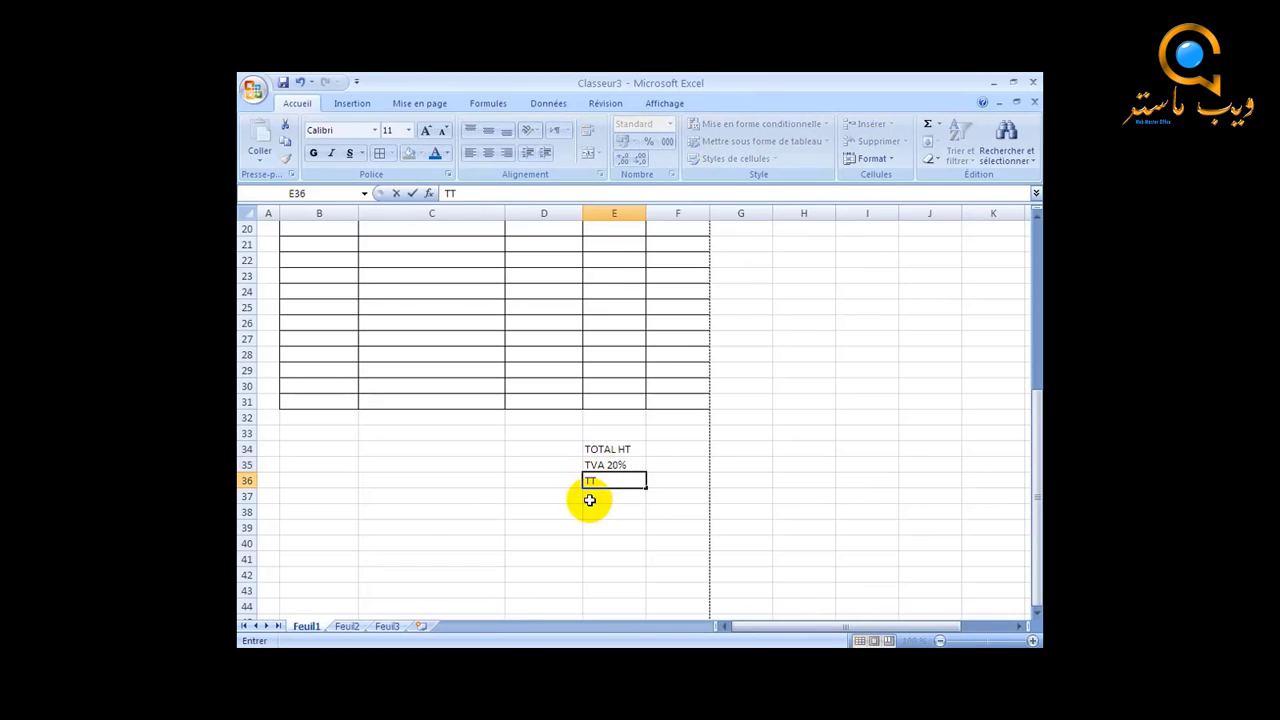
text(C)
click(742, 498)
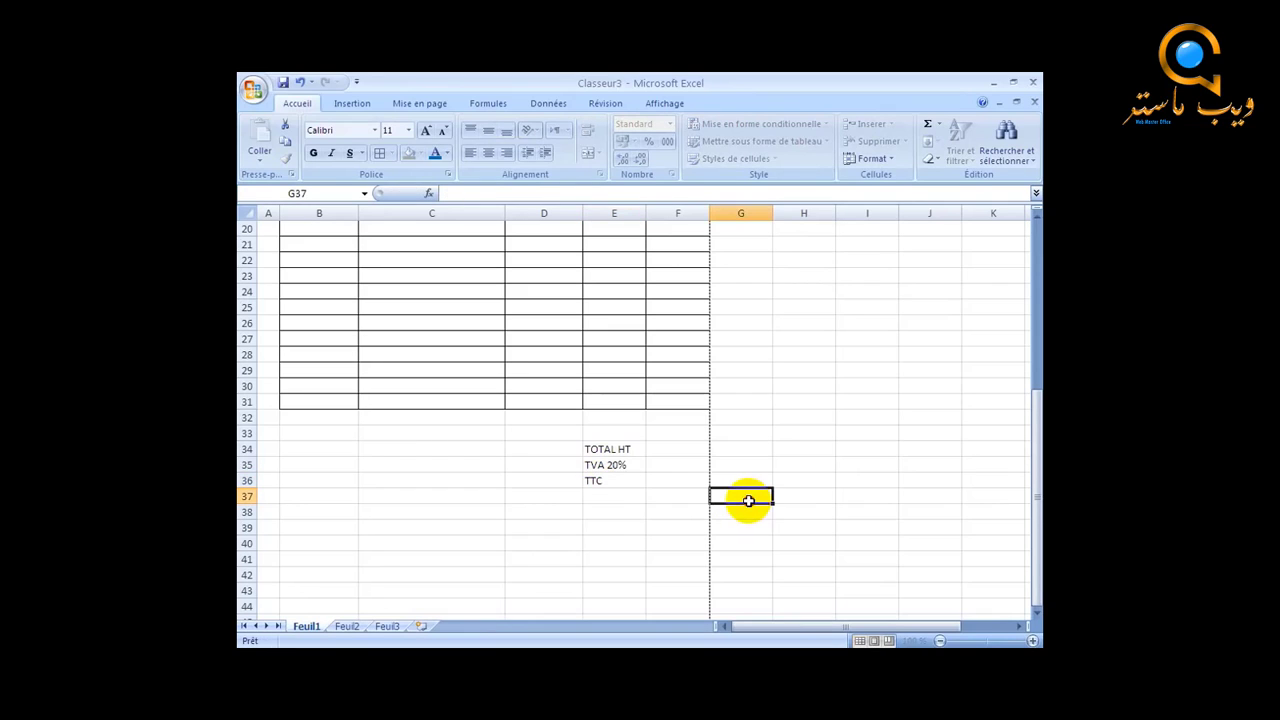
Calculate the invoice's TOTAL HT in F34 with SOMME over the item totals F15:F31
drag(608, 449, 659, 489)
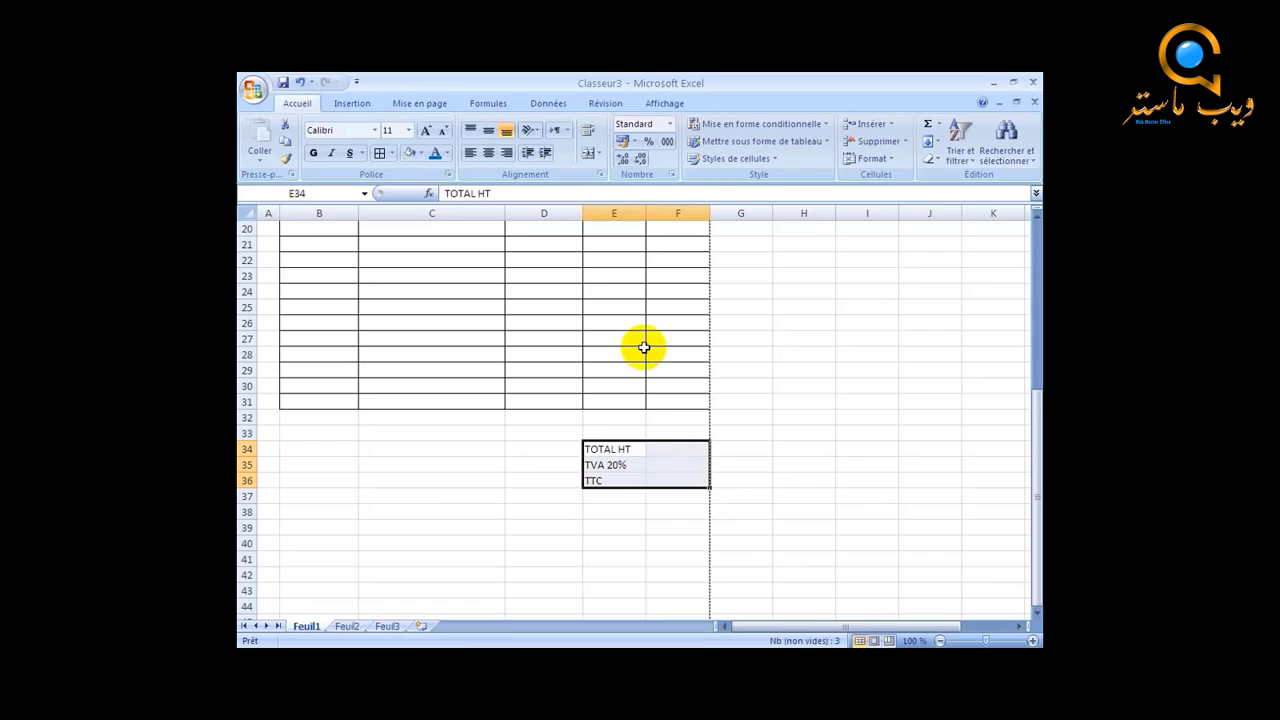
click(655, 448)
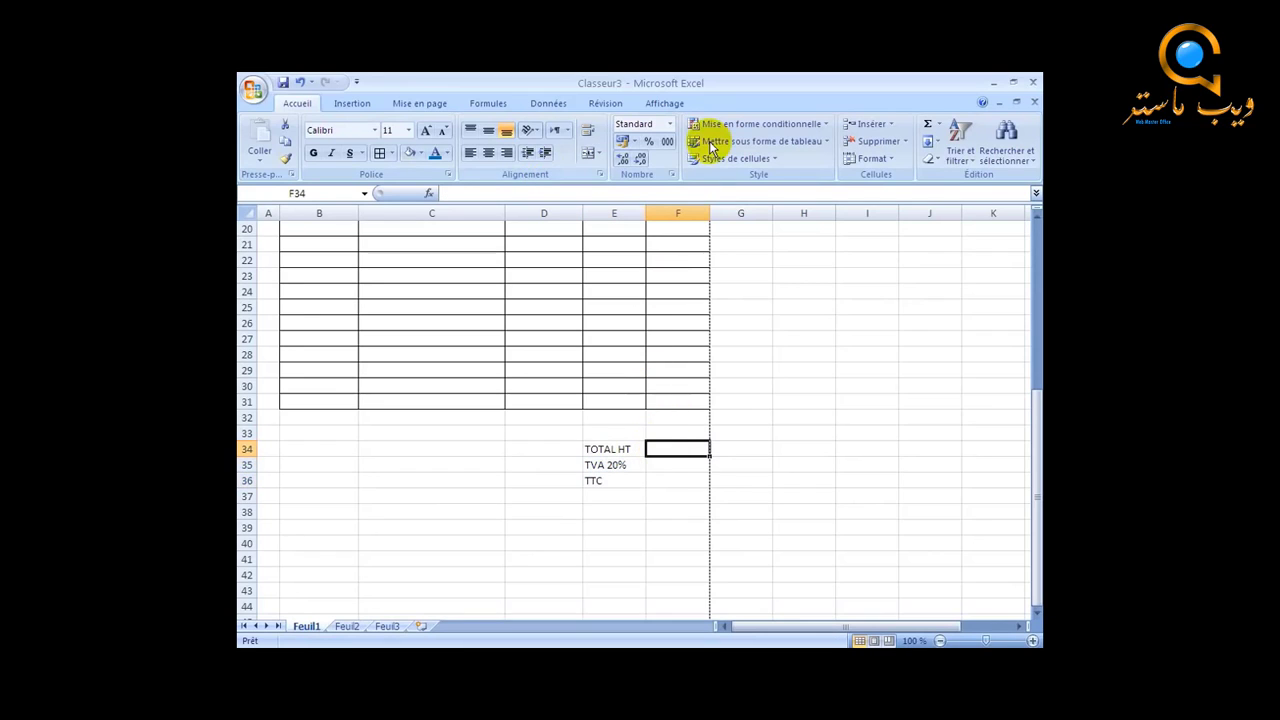
click(939, 127)
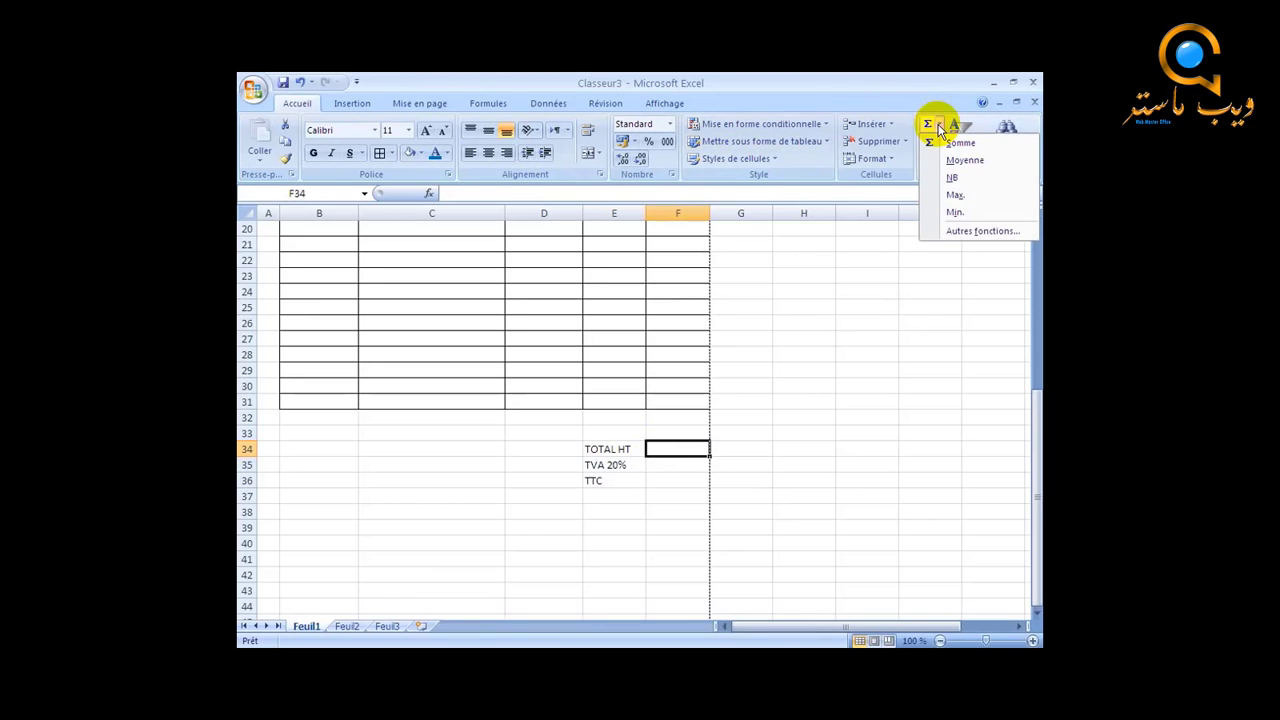
click(955, 143)
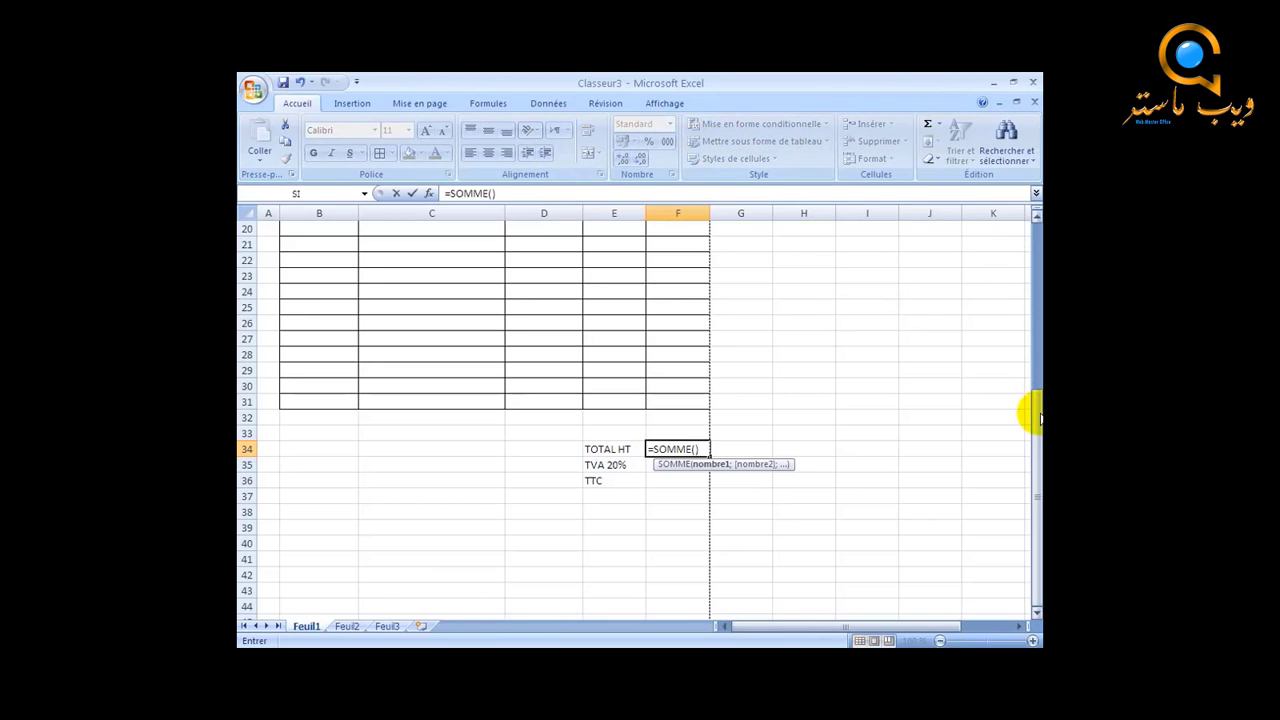
drag(1036, 395, 1031, 334)
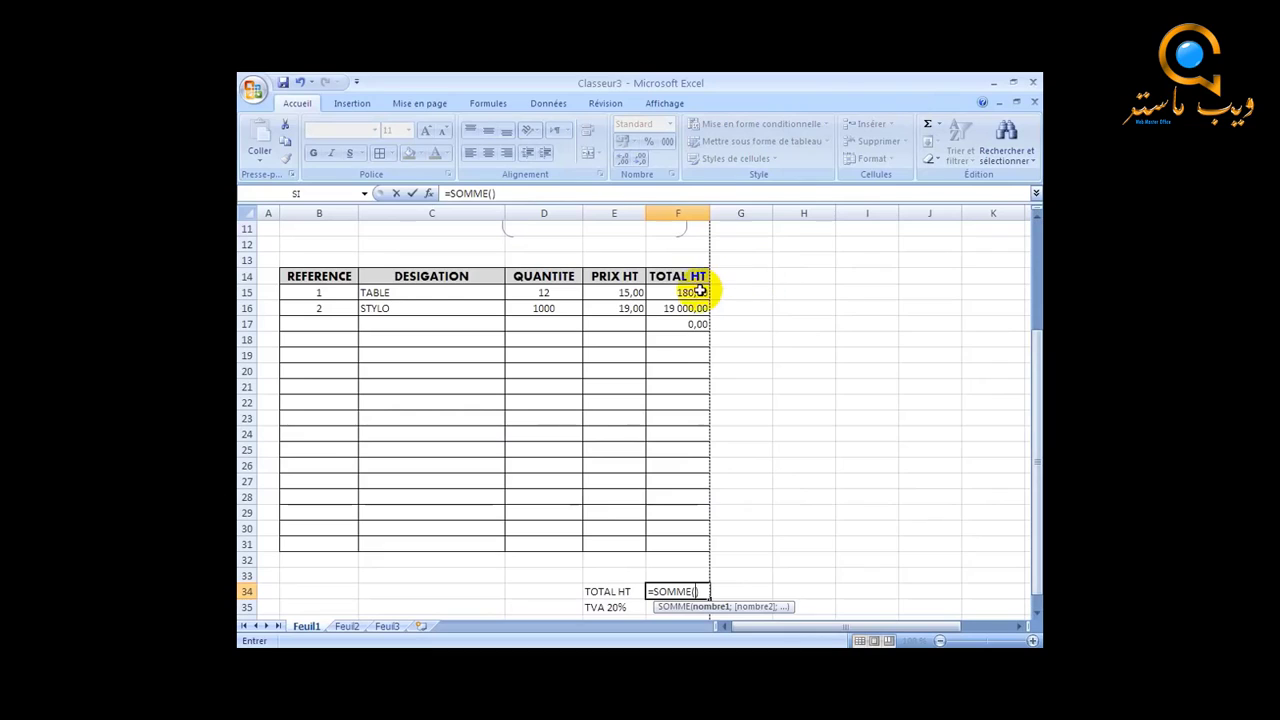
drag(689, 291, 669, 543)
key(Return)
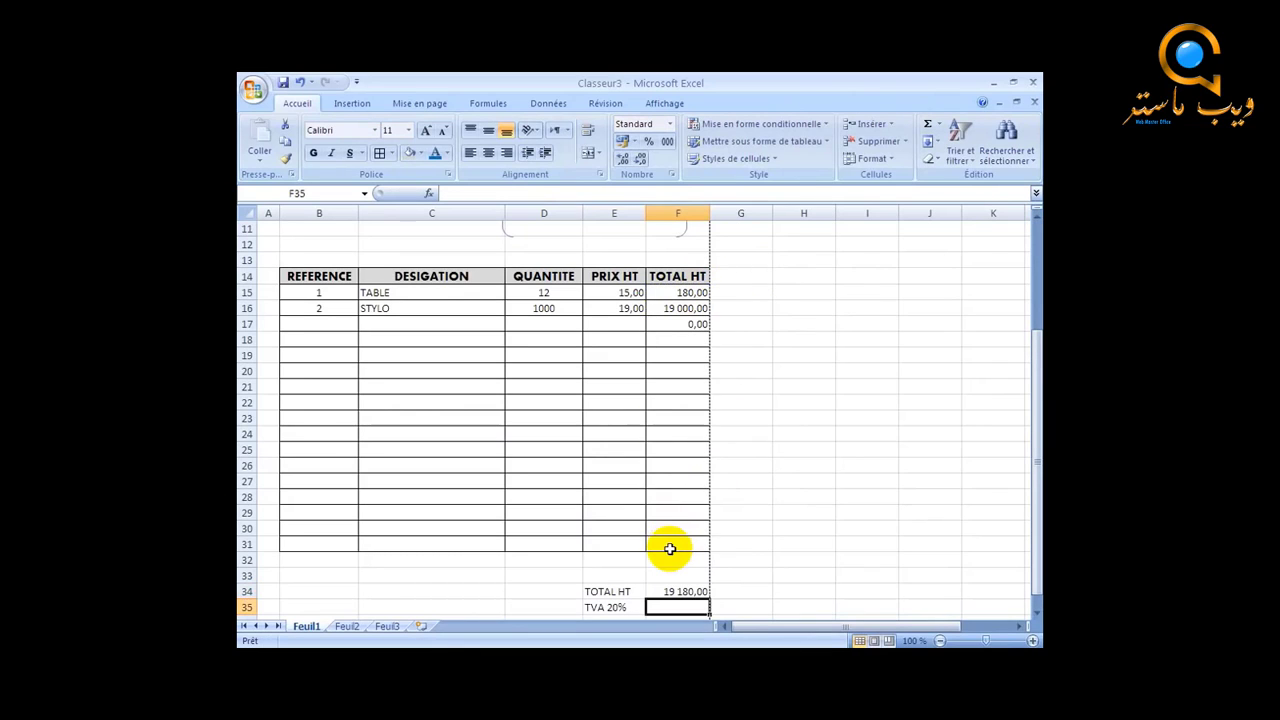
Enter the formula +F34*20% in F35 to calculate the TVA on the TOTAL HT
text(+)
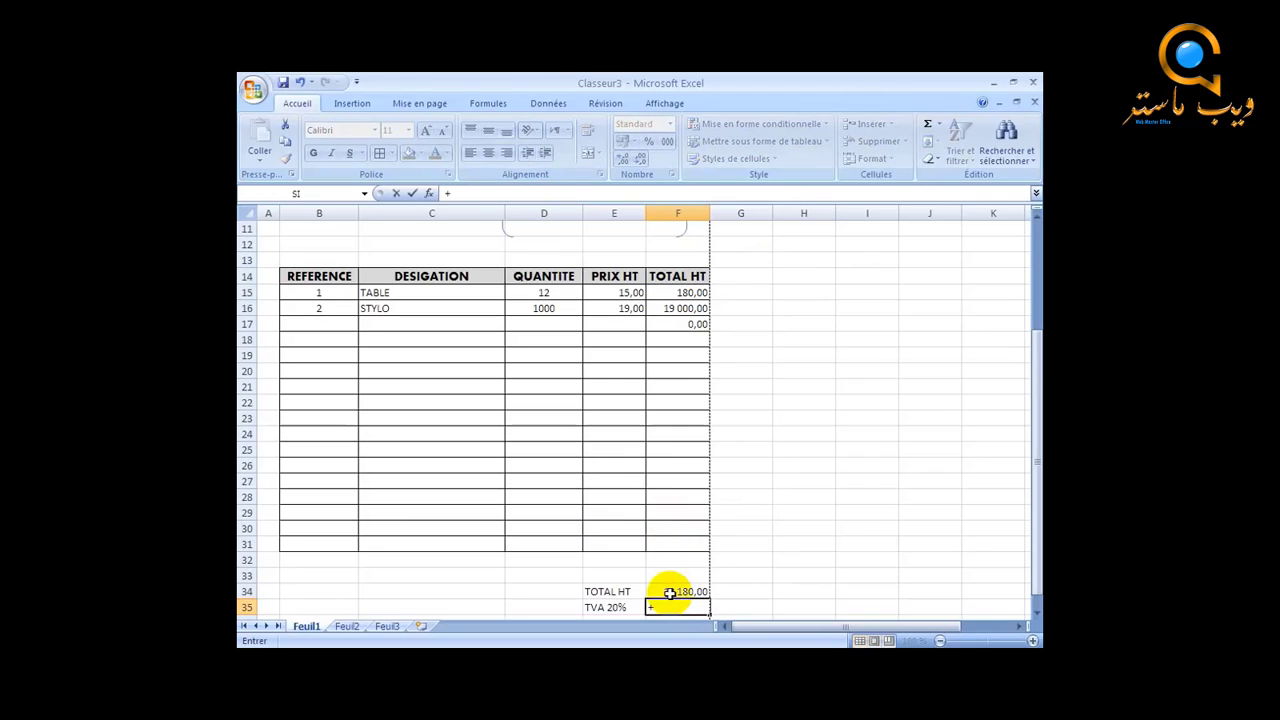
click(671, 593)
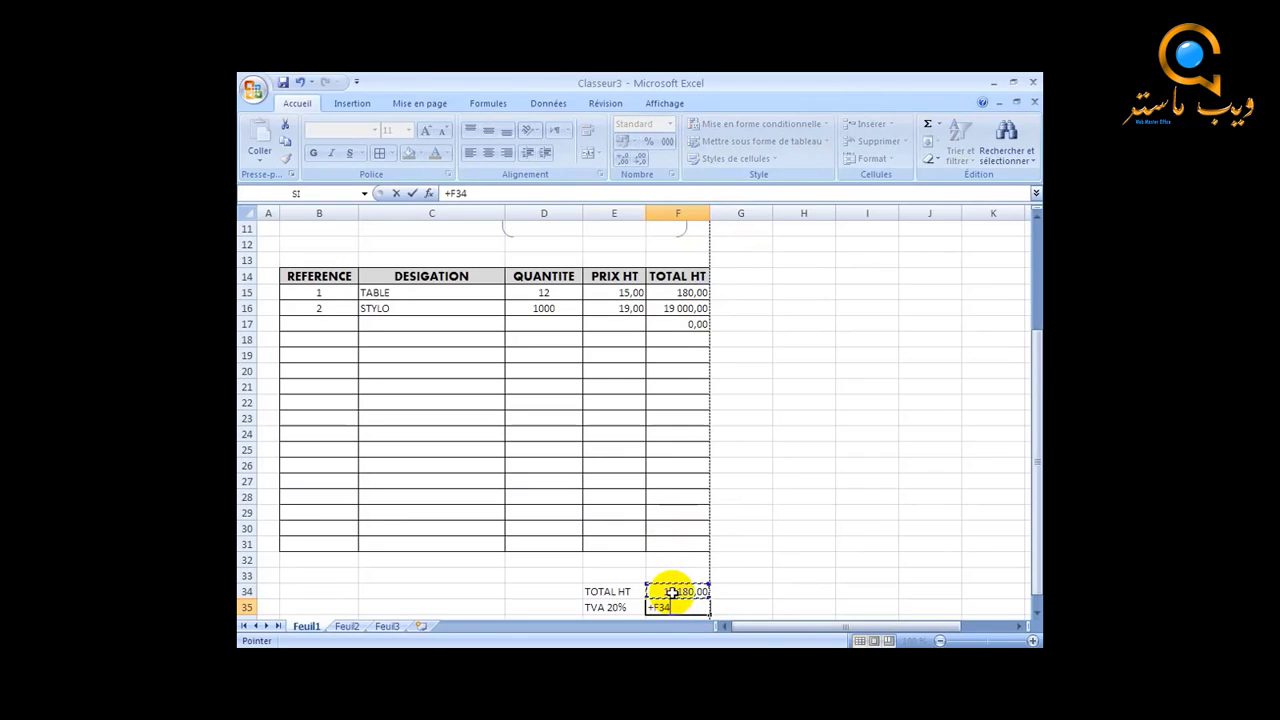
text(µ)
key(BackSpace)
text(*2)
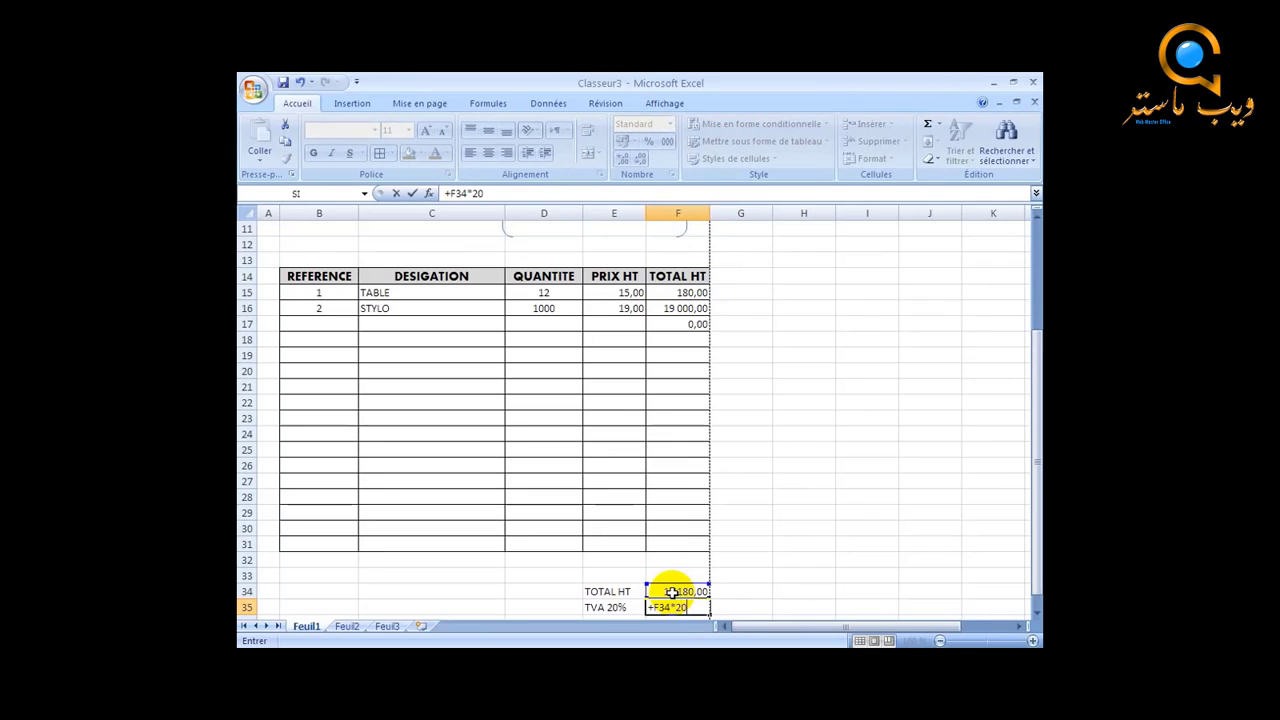
text(0)
key(BackSpace)
text(%)
key(Return)
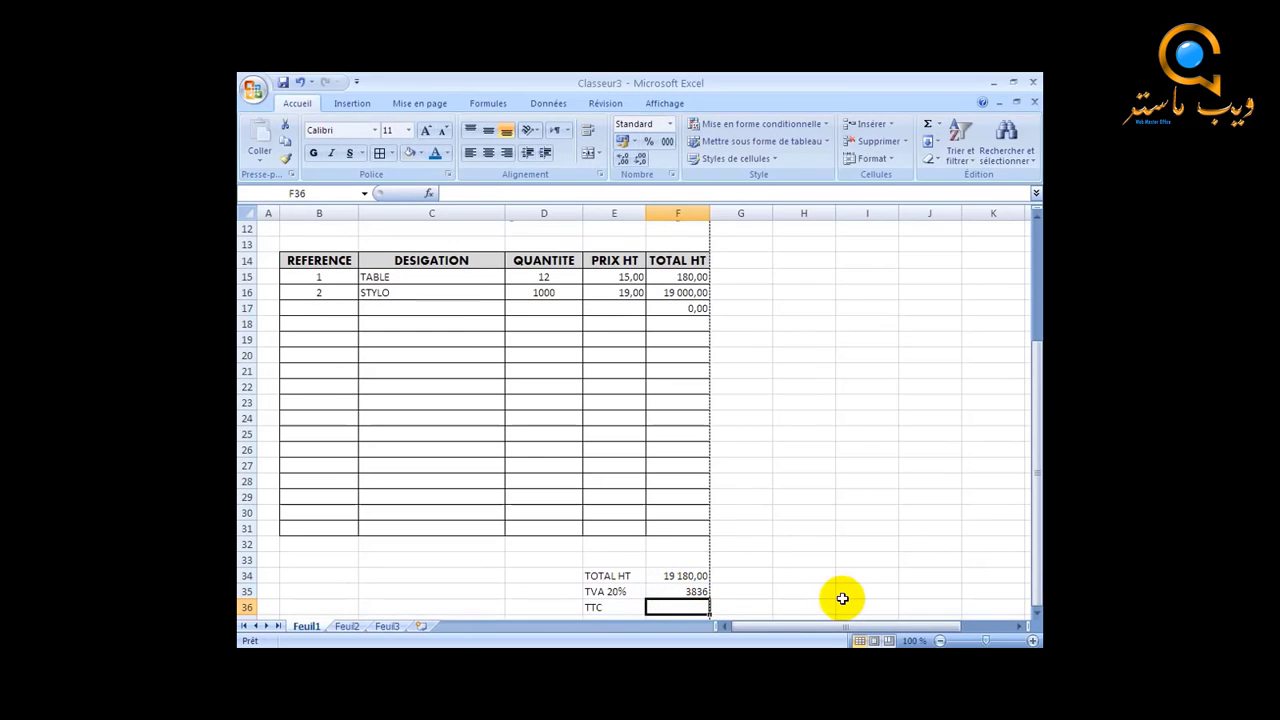
Enter the formula +F34+F35 in F36 to calculate the TTC from the TOTAL HT and the TVA
text(+)
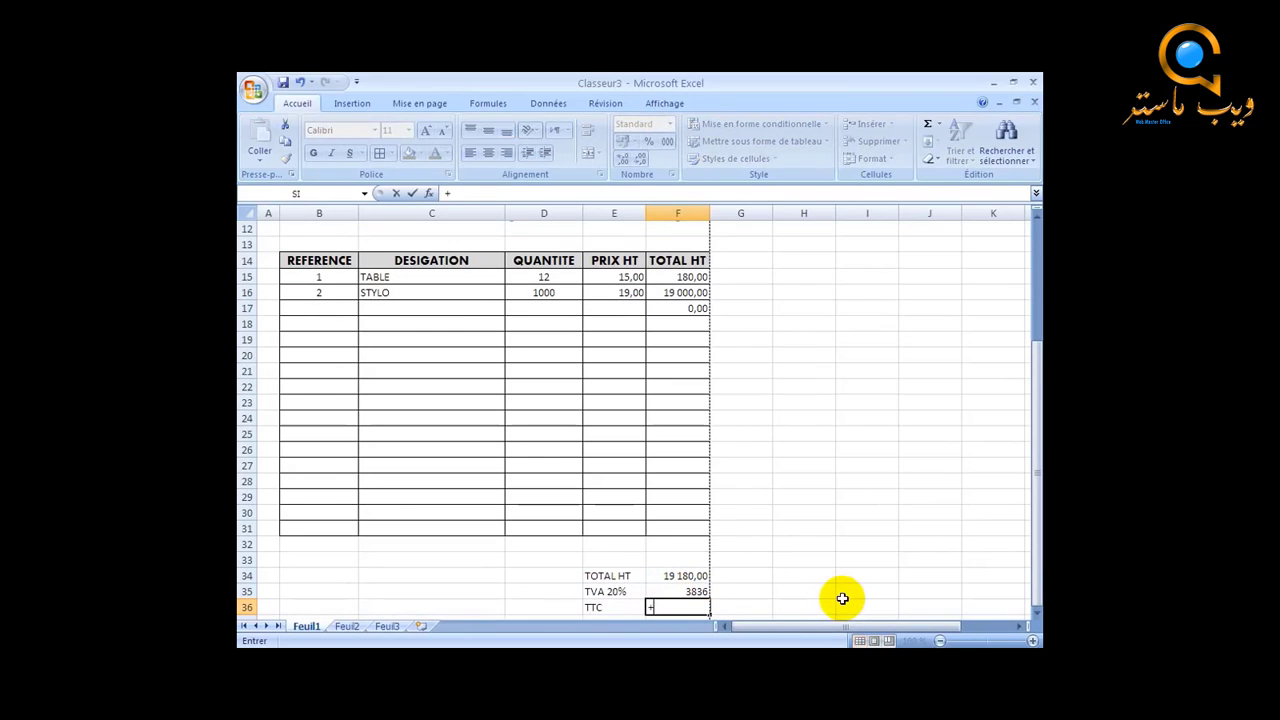
click(694, 578)
text(=)
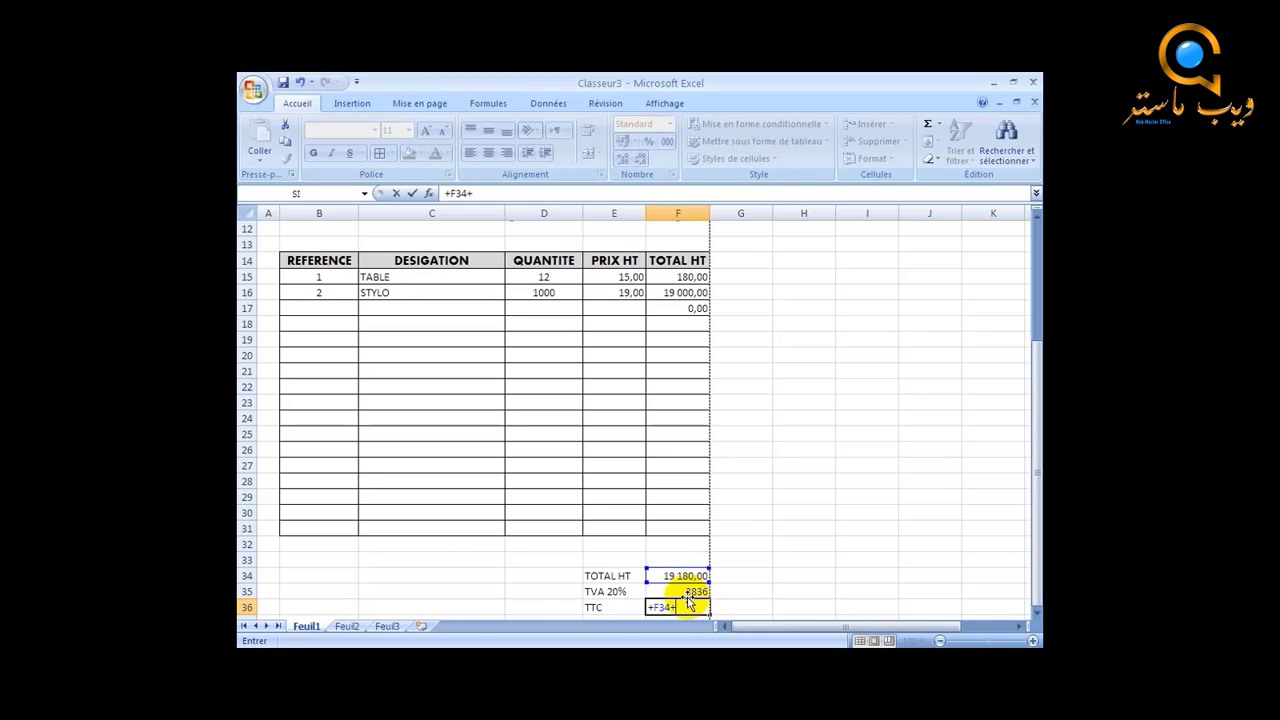
click(685, 592)
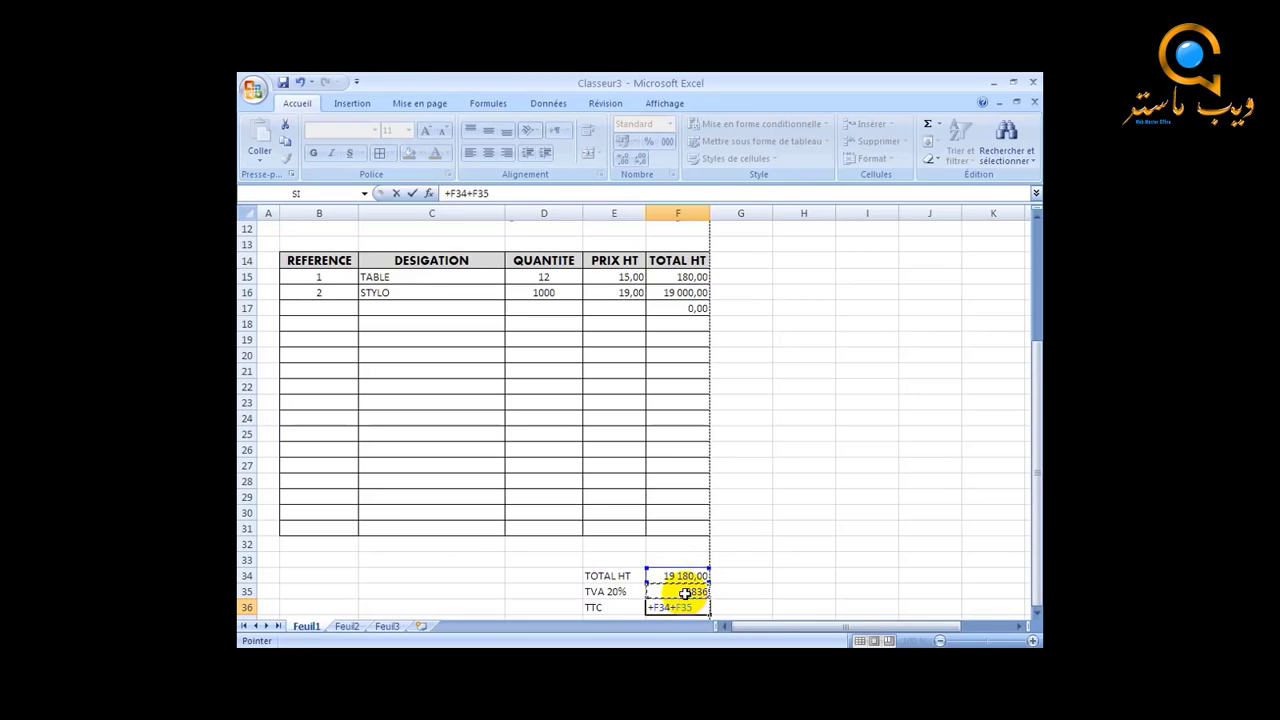
key(Return)
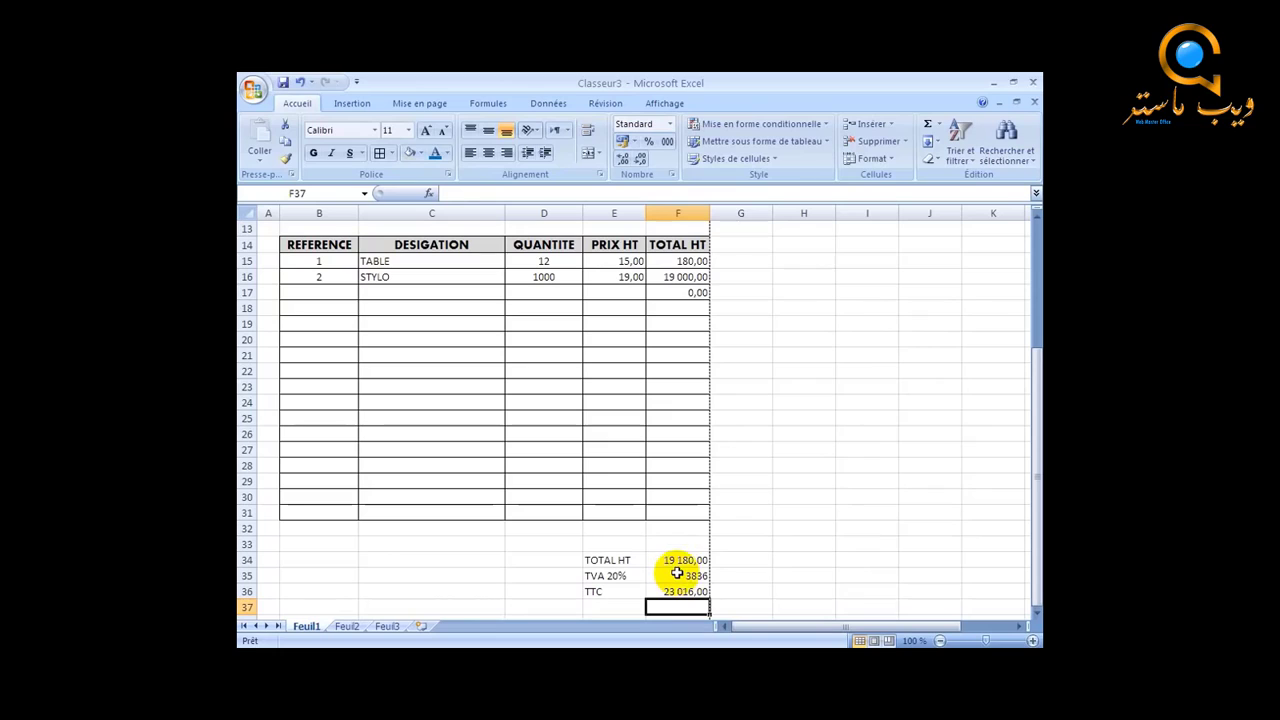
Format the TOTAL HT, TVA and TTC amounts in F34:F36 to show two decimal places
drag(674, 560, 678, 585)
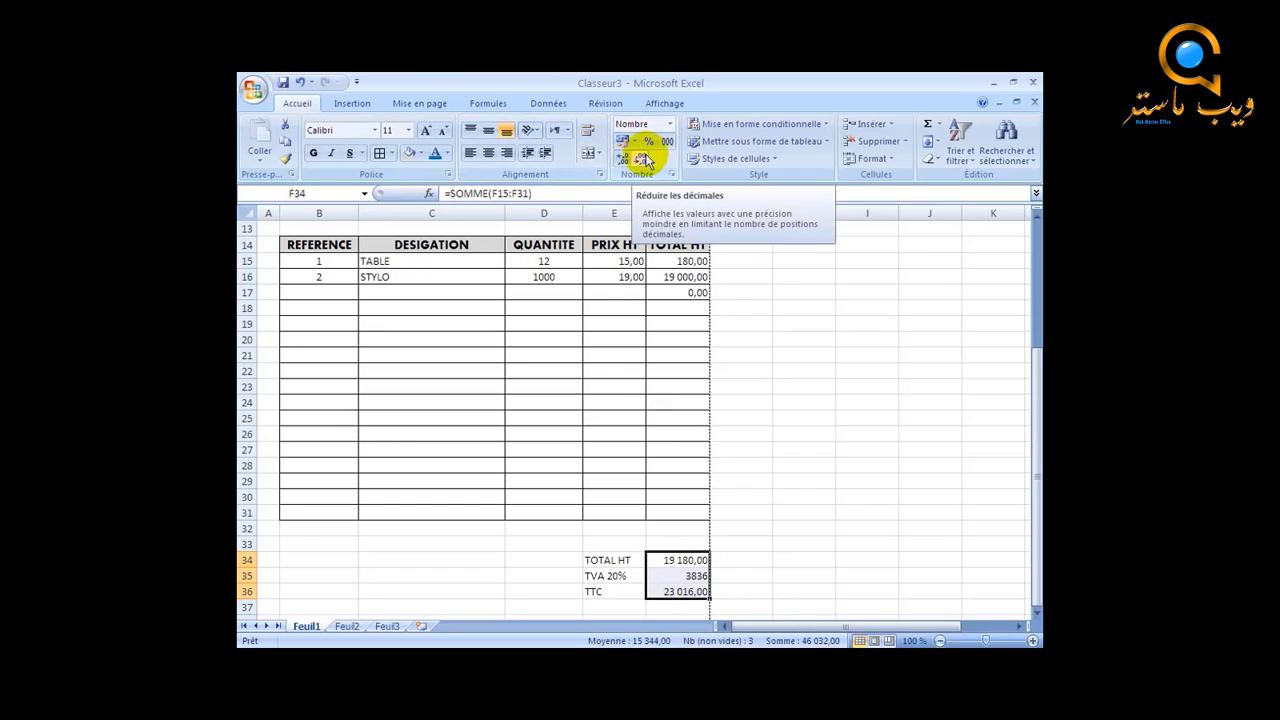
click(643, 160)
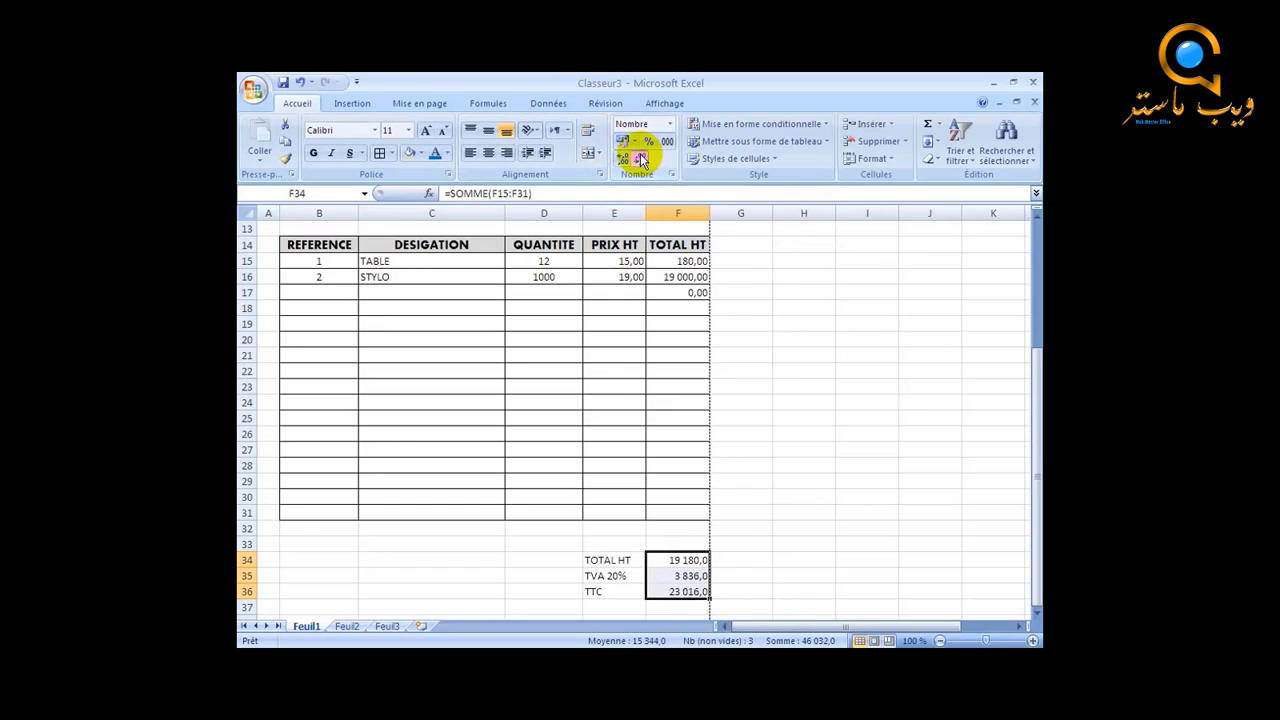
click(643, 160)
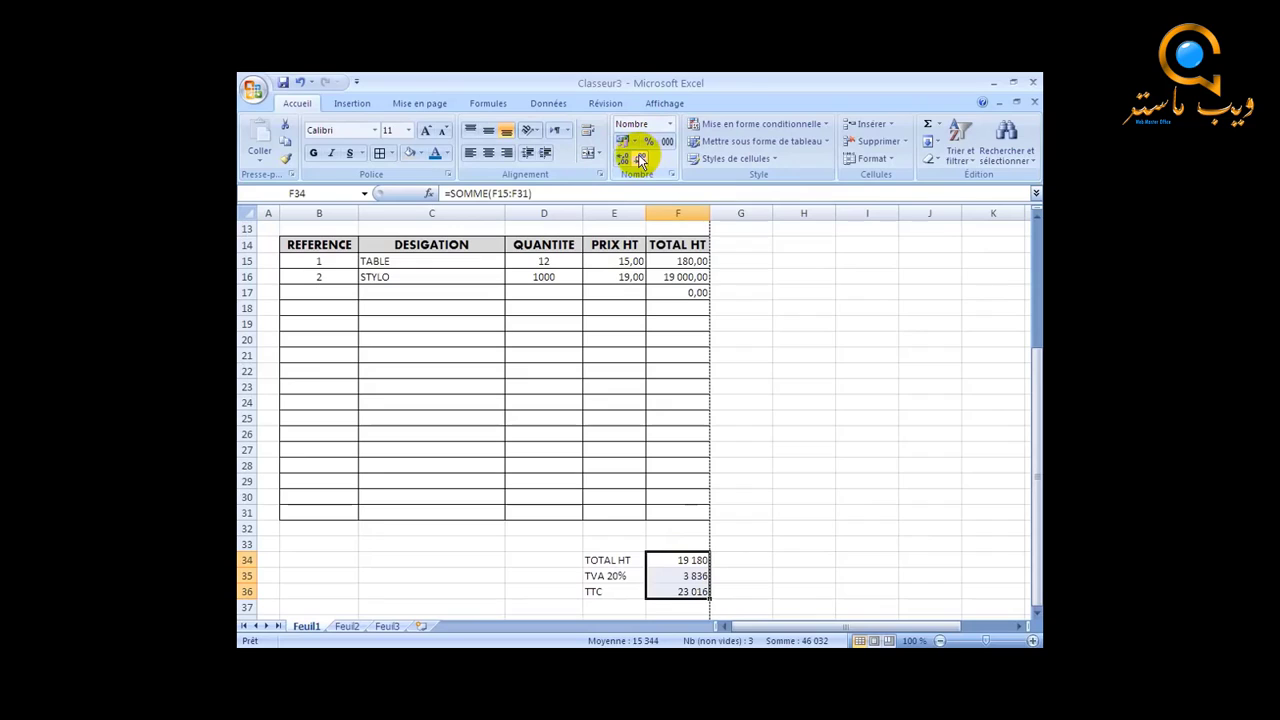
click(622, 160)
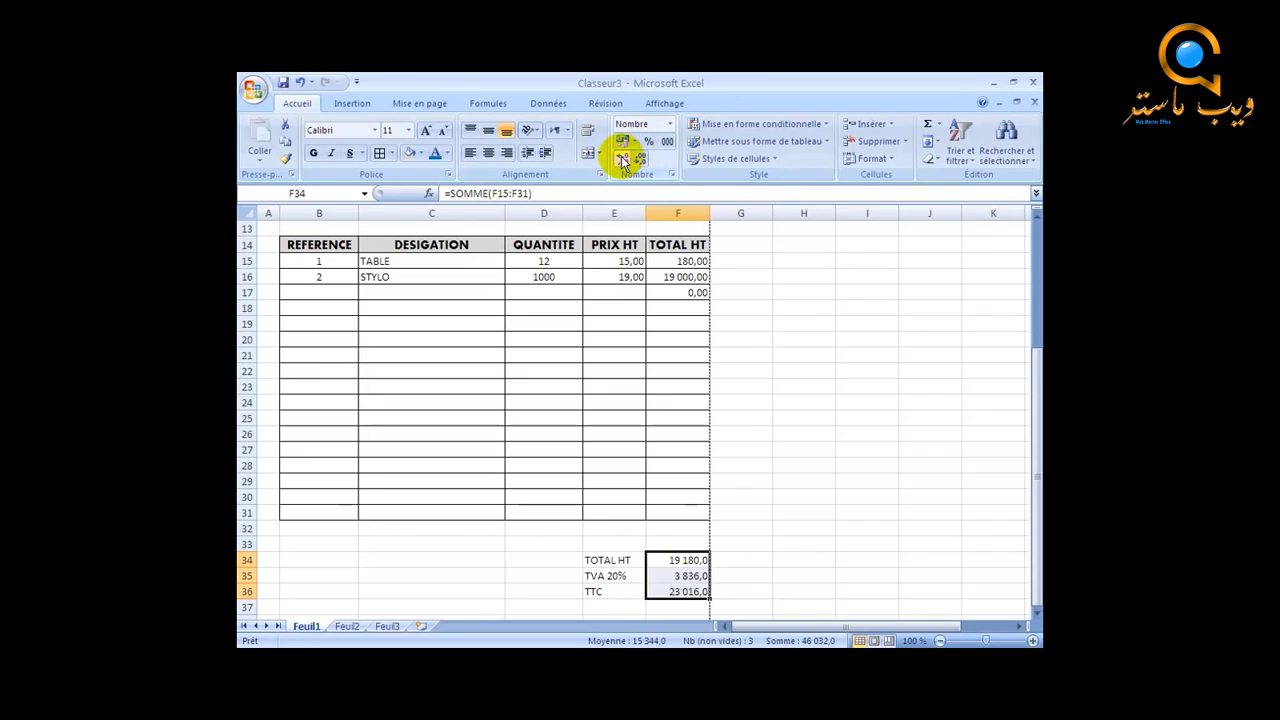
click(622, 160)
click(867, 465)
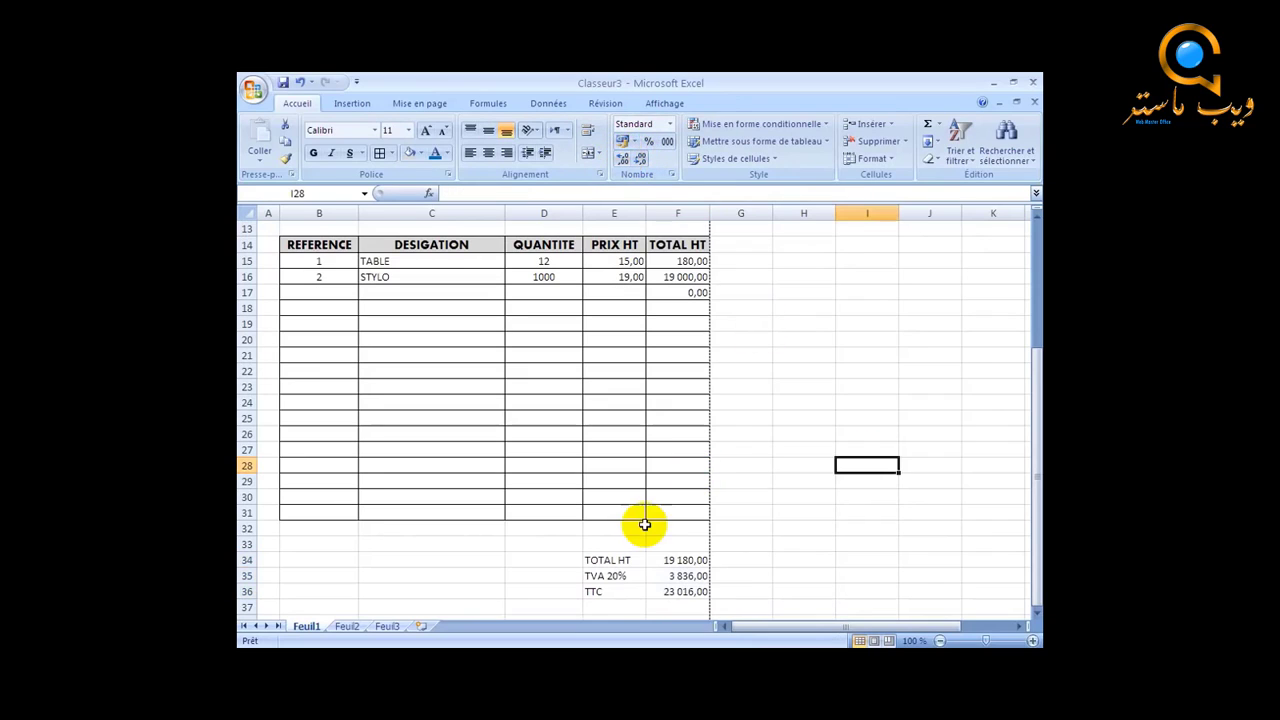
Apply all borders to the totals block E34:F36 below the item table
drag(588, 560, 663, 590)
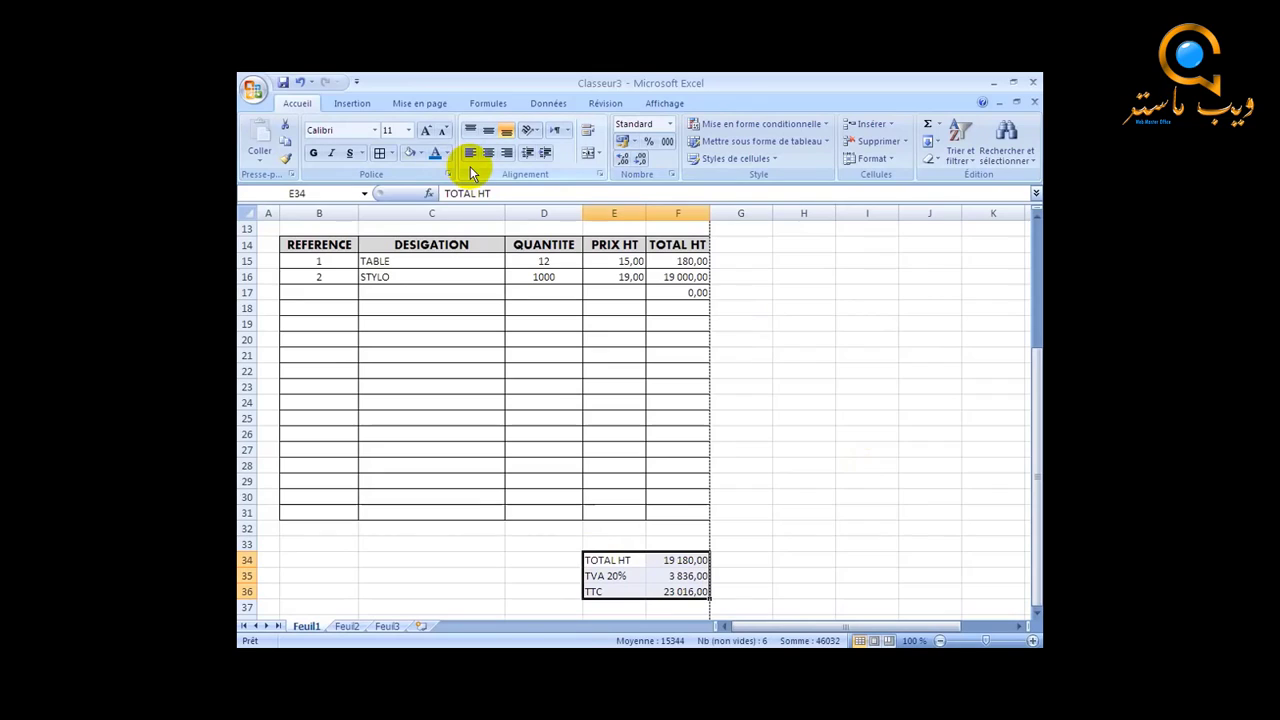
click(393, 153)
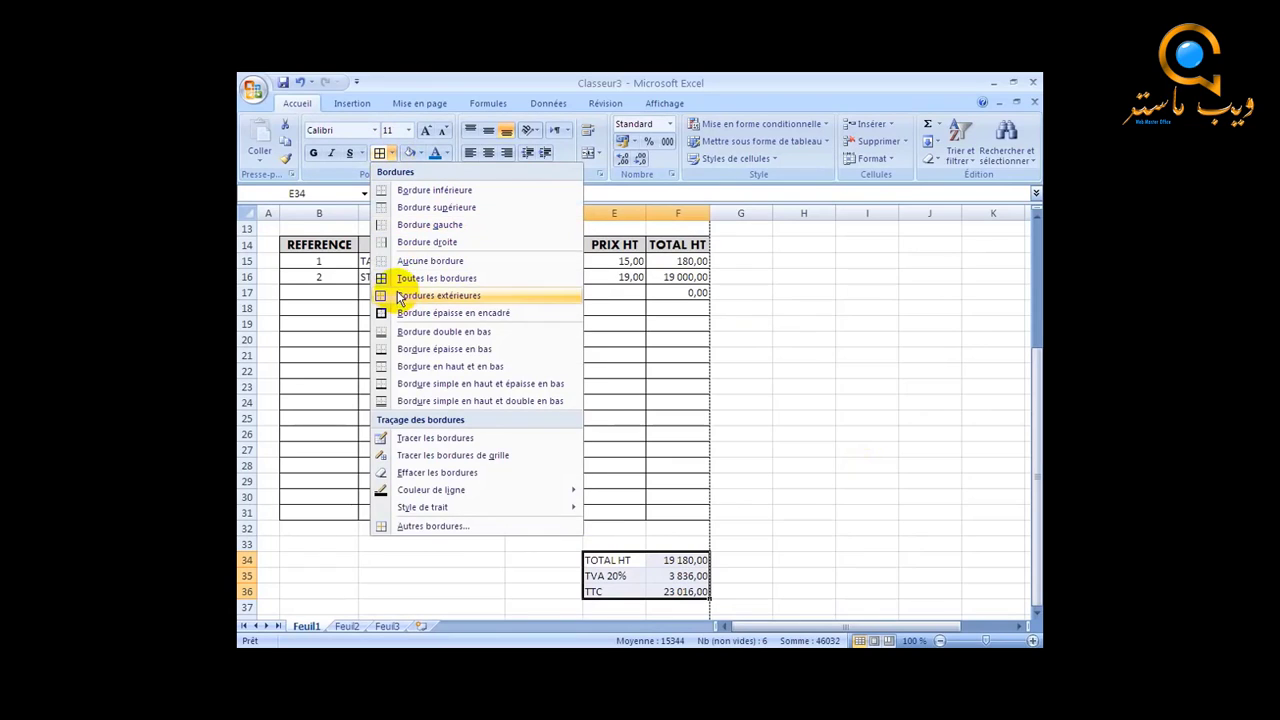
click(397, 280)
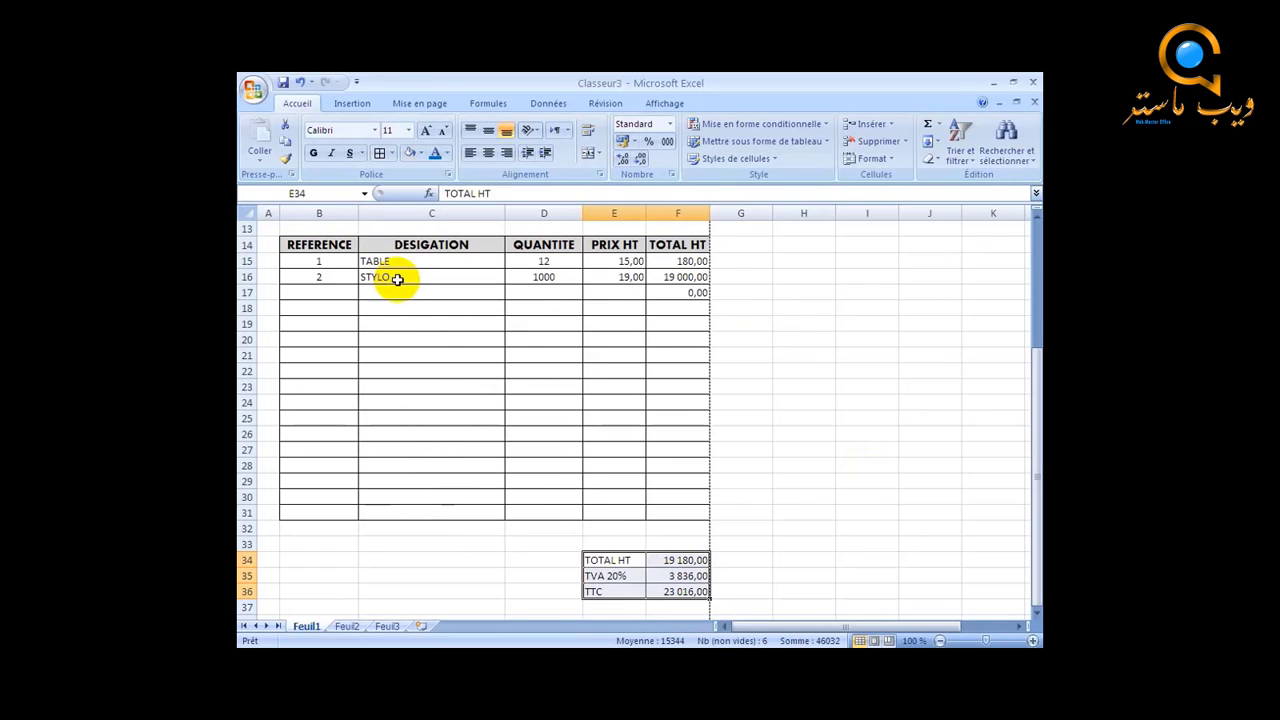
drag(1037, 388, 1023, 540)
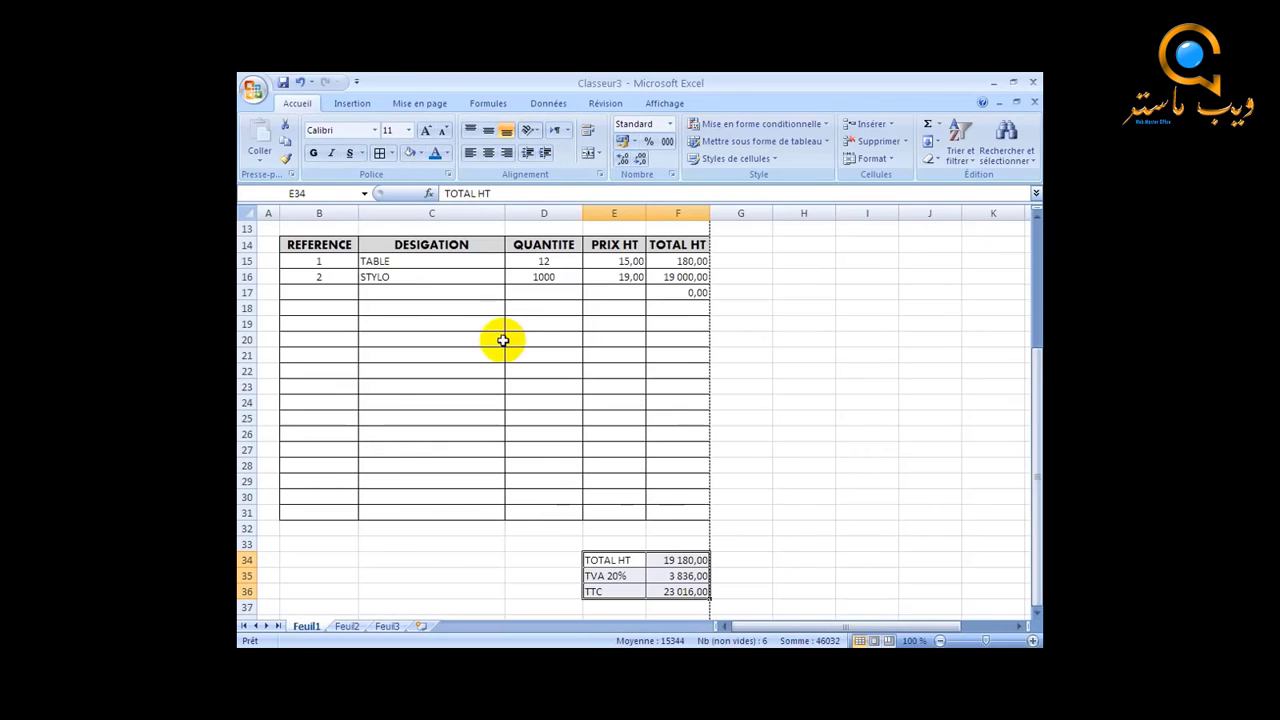
click(801, 516)
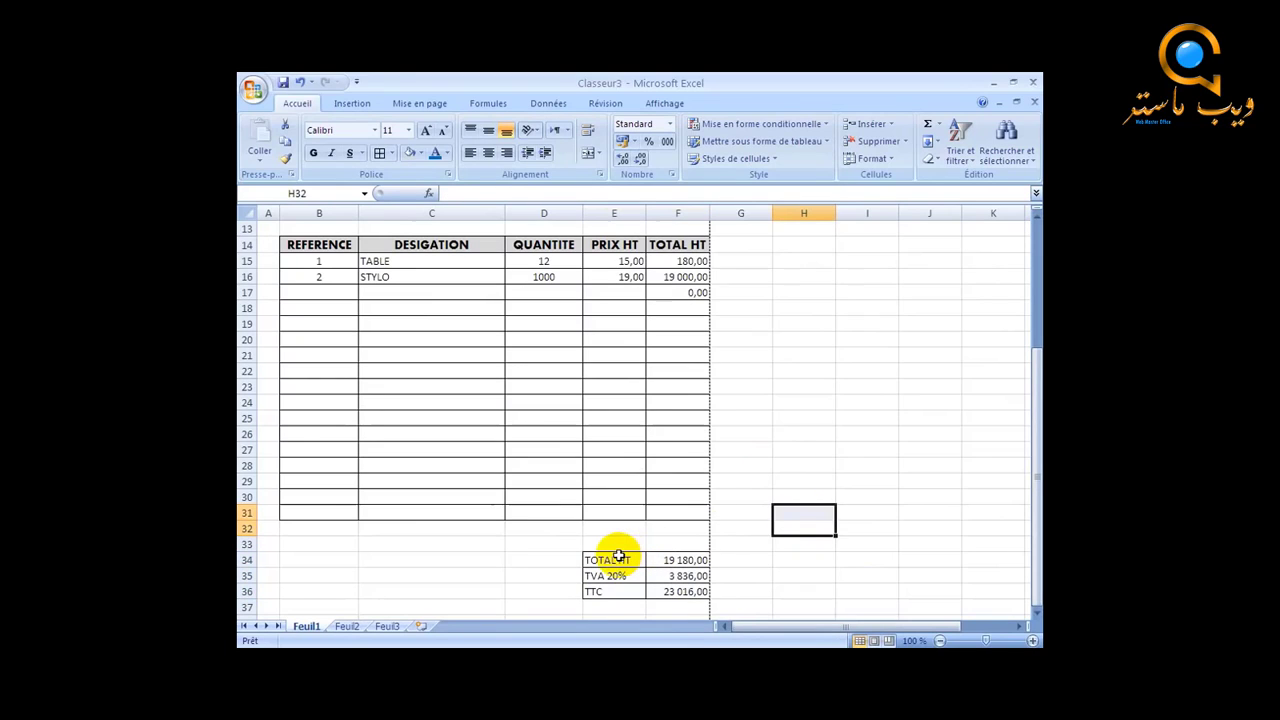
Make the labels TOTAL HT, TVA 20% and TTC in E34:E36 bold
drag(619, 562, 617, 591)
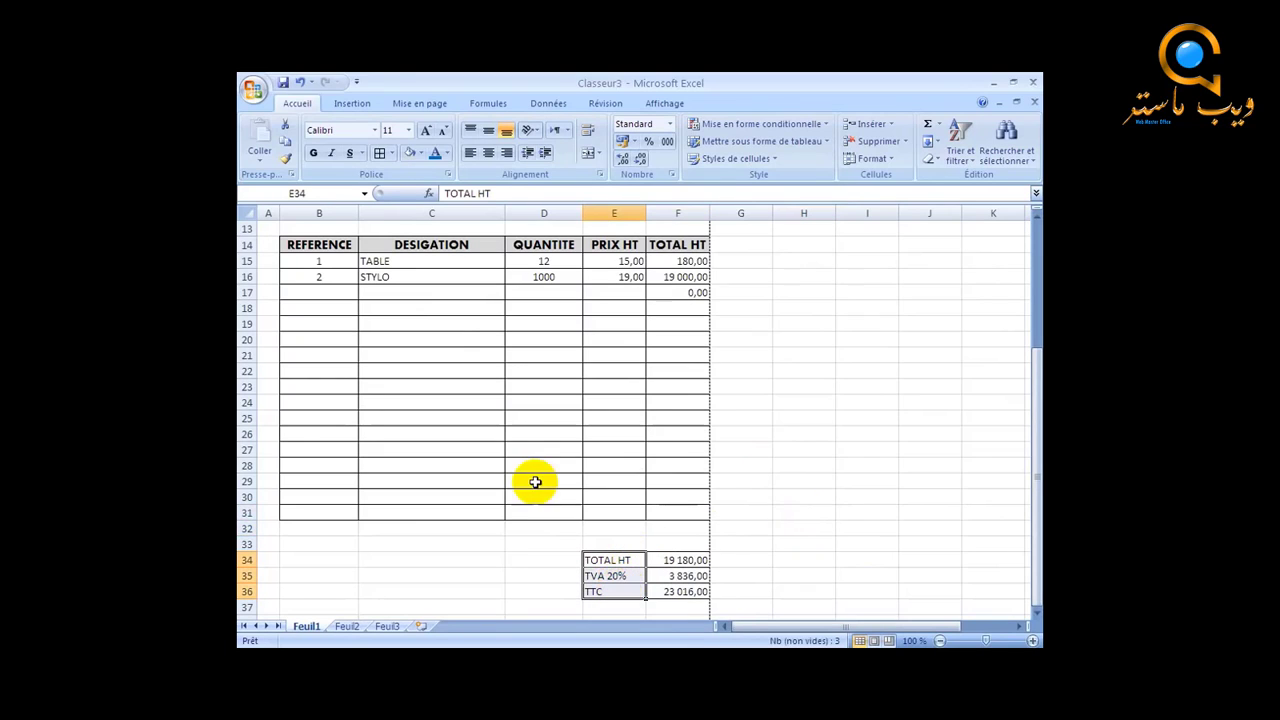
click(388, 154)
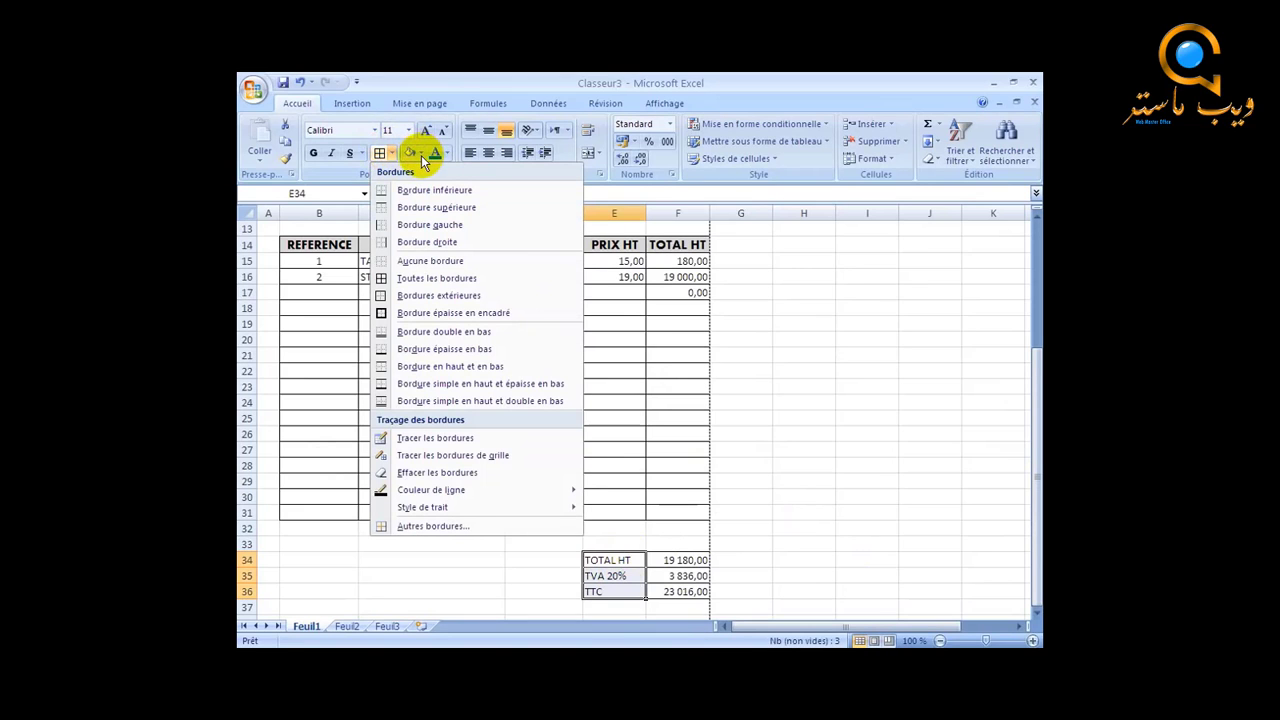
click(315, 157)
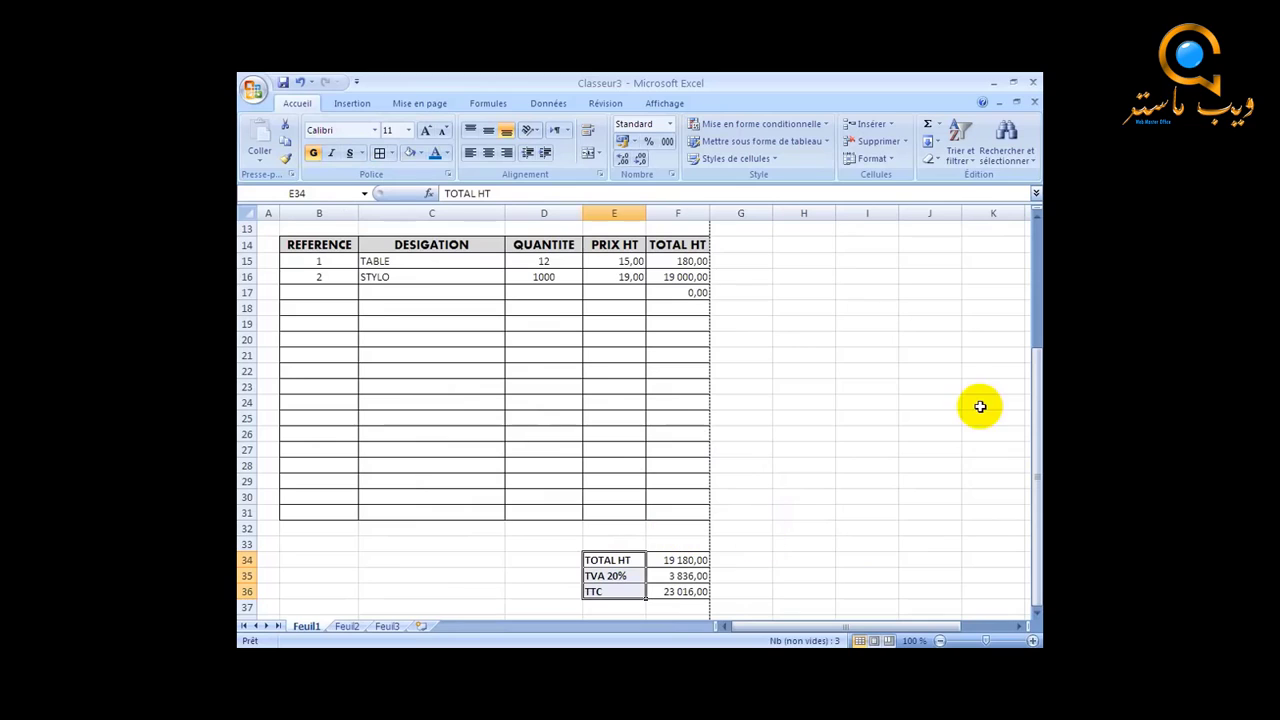
Examine the invoice's full page layout in print preview, from the company block down to the totals, and close the preview
drag(1031, 374, 786, 285)
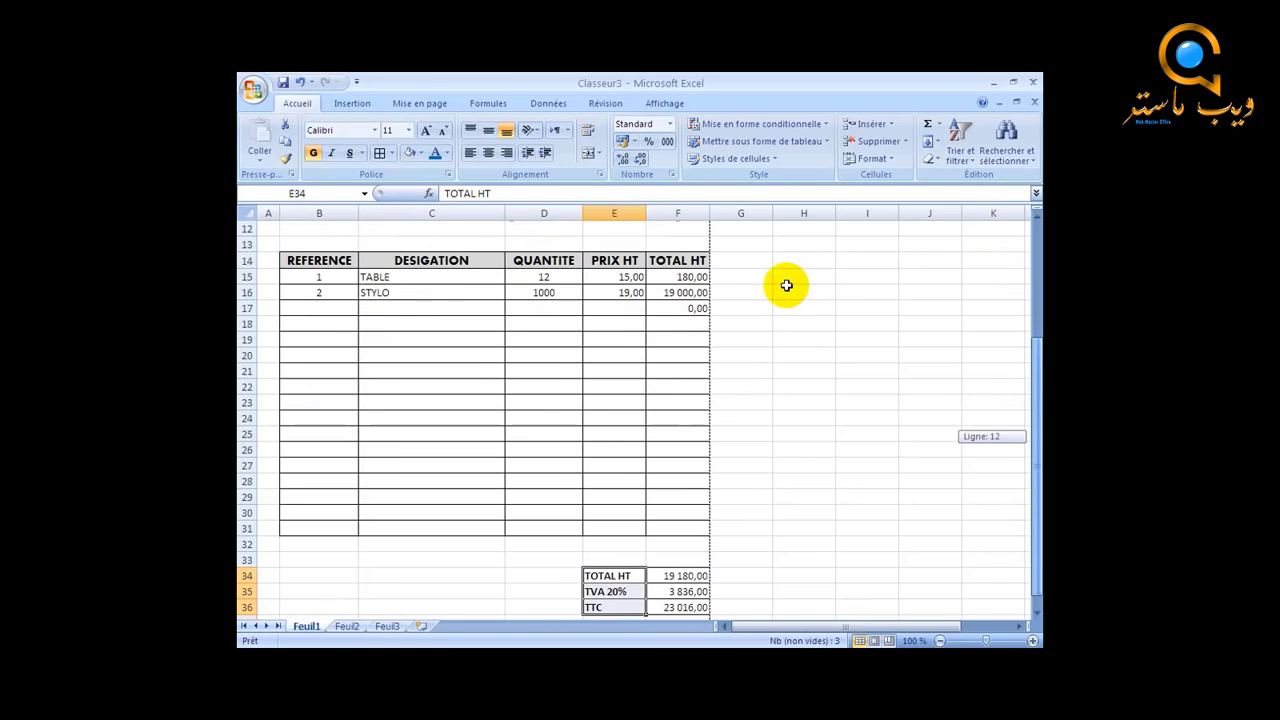
click(244, 95)
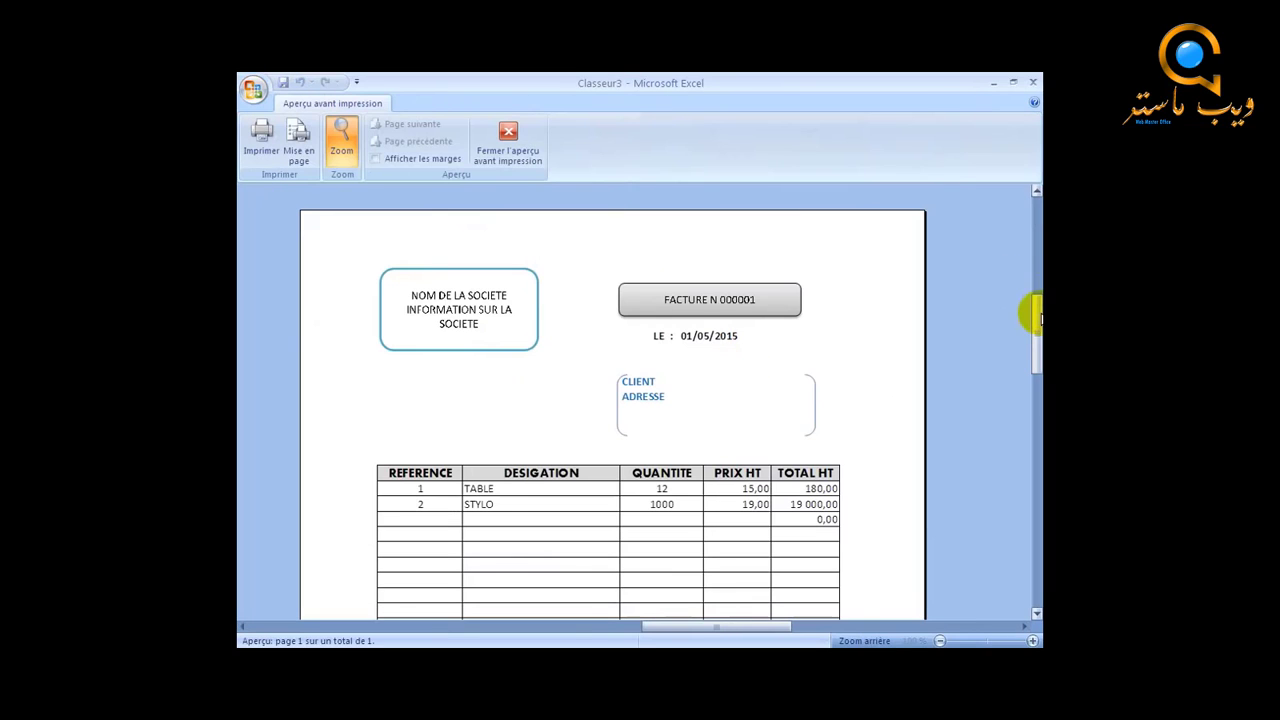
drag(1038, 318, 1034, 400)
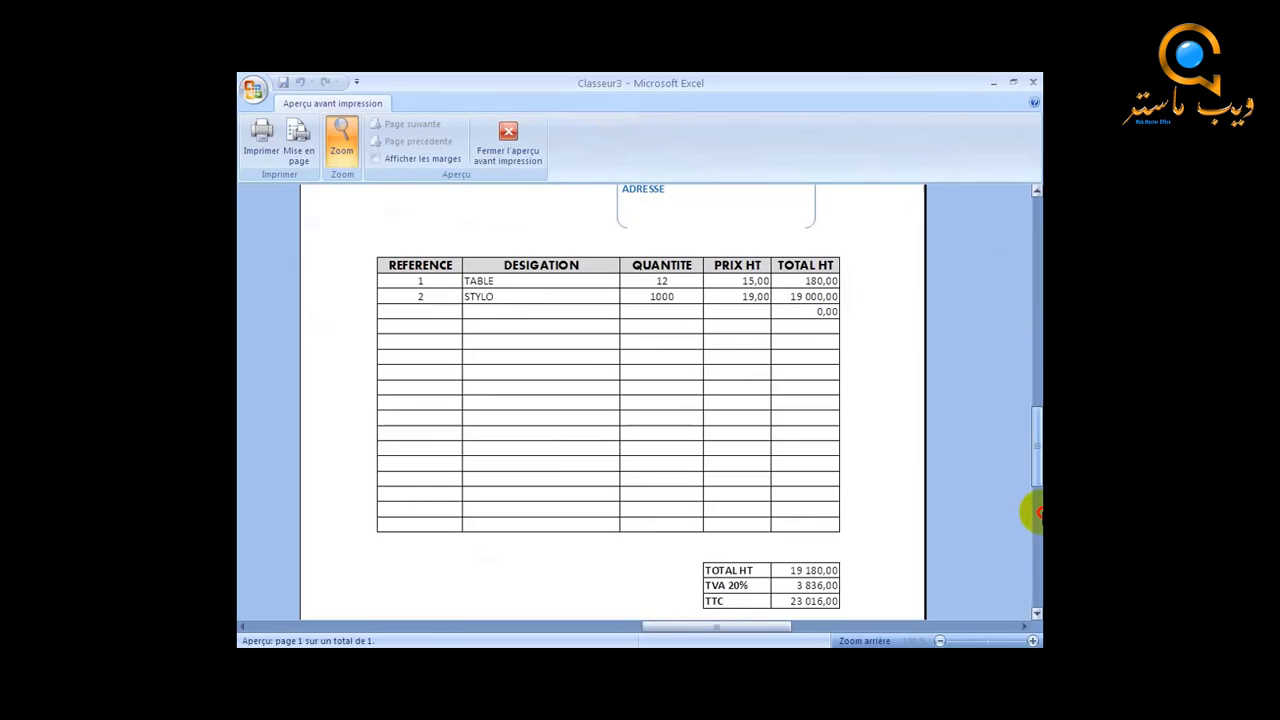
click(1036, 525)
drag(1036, 545, 1030, 213)
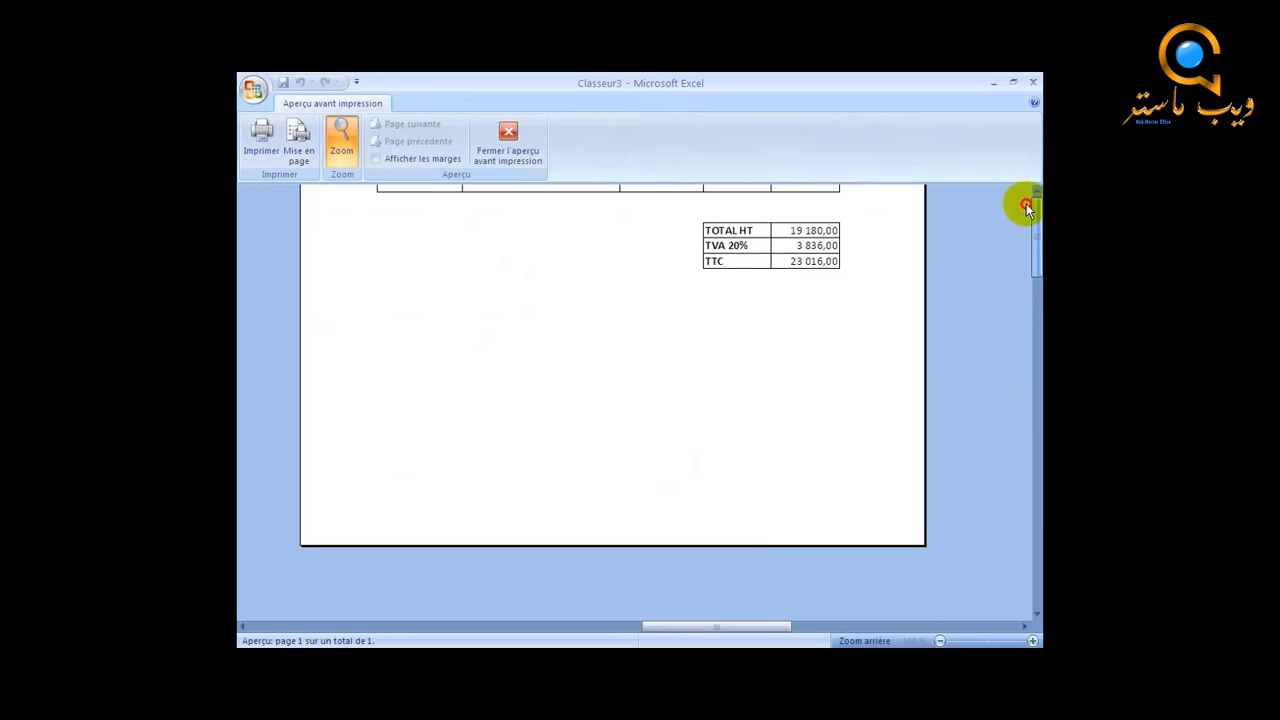
click(1026, 203)
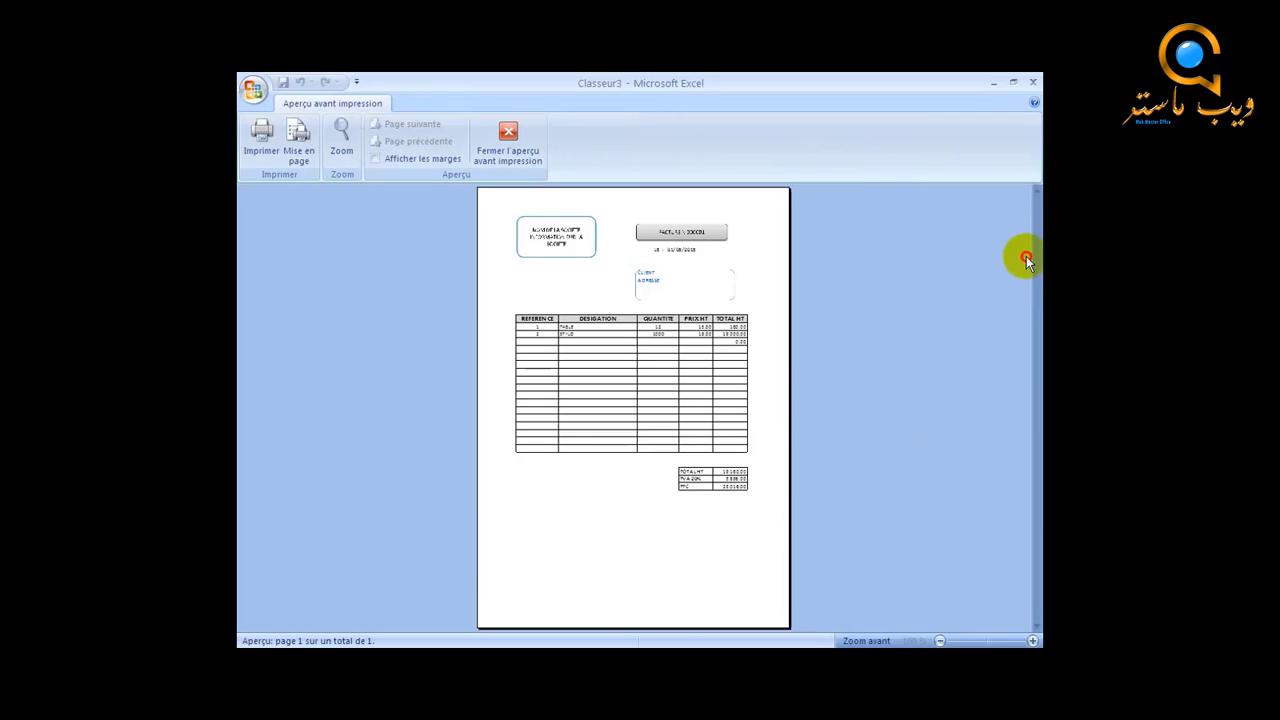
click(640, 294)
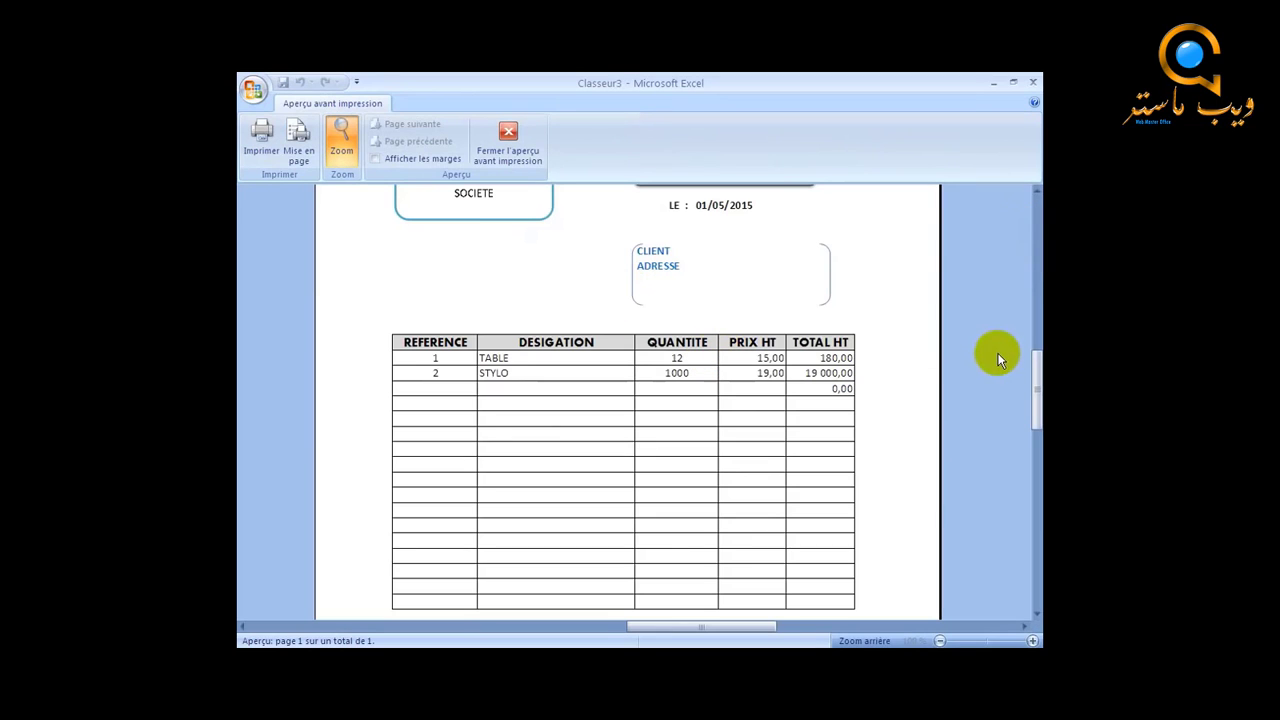
click(1036, 400)
drag(1036, 400, 1033, 224)
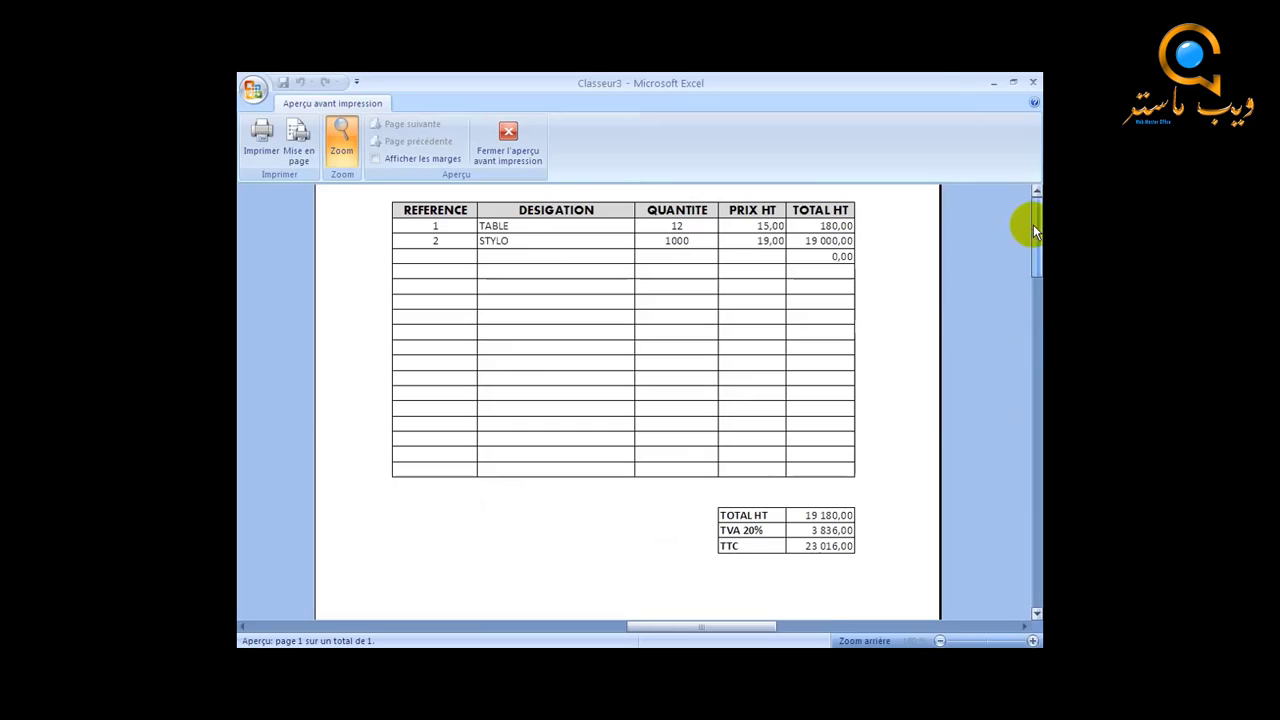
drag(1033, 282, 1031, 316)
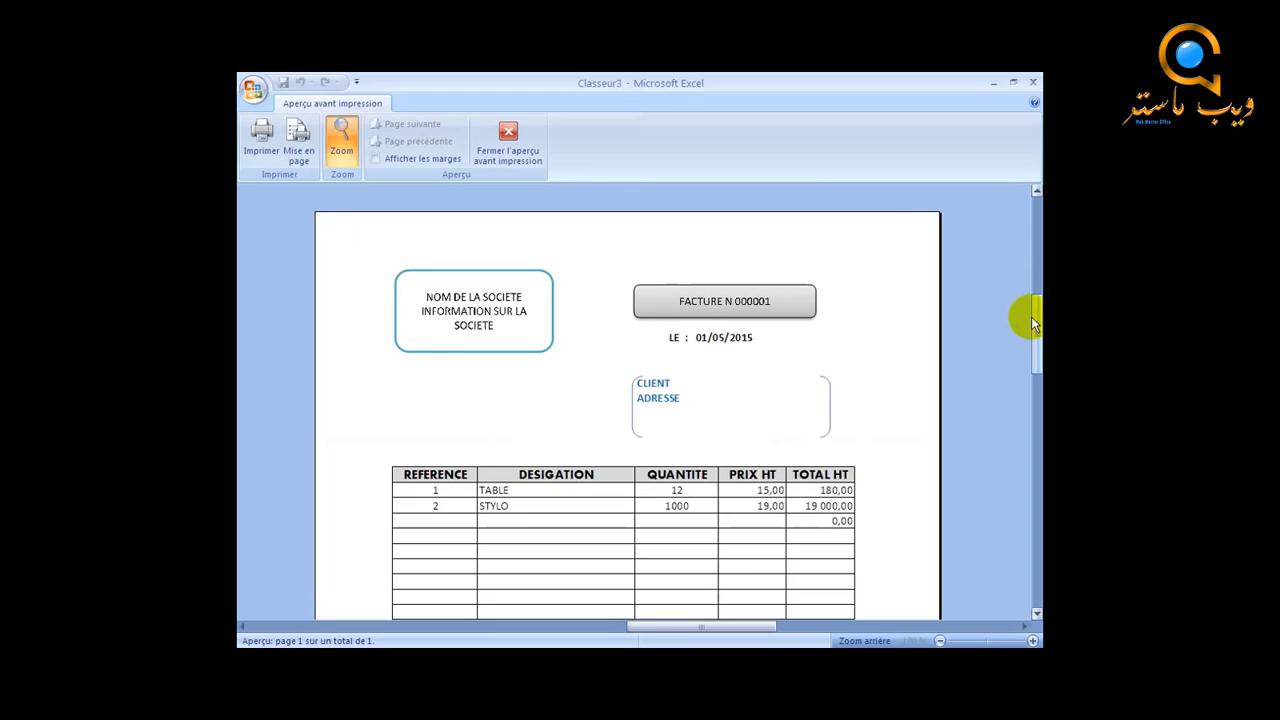
drag(1031, 316, 1031, 363)
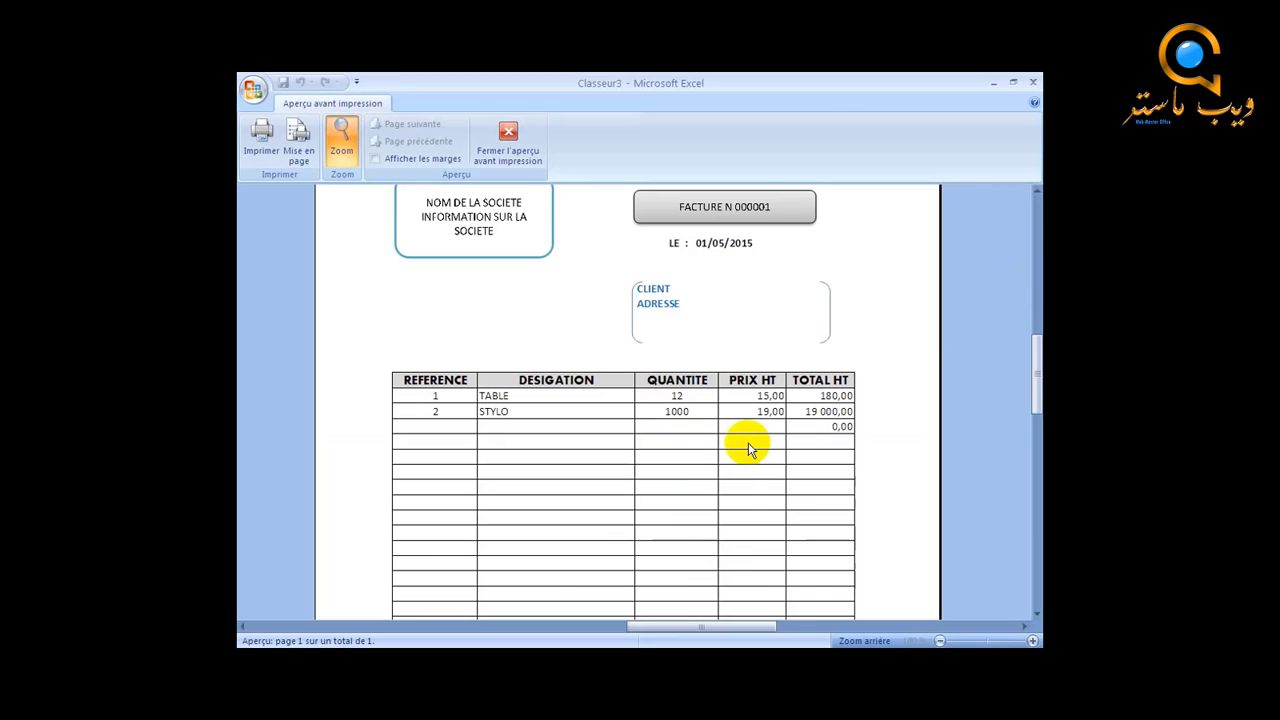
click(508, 140)
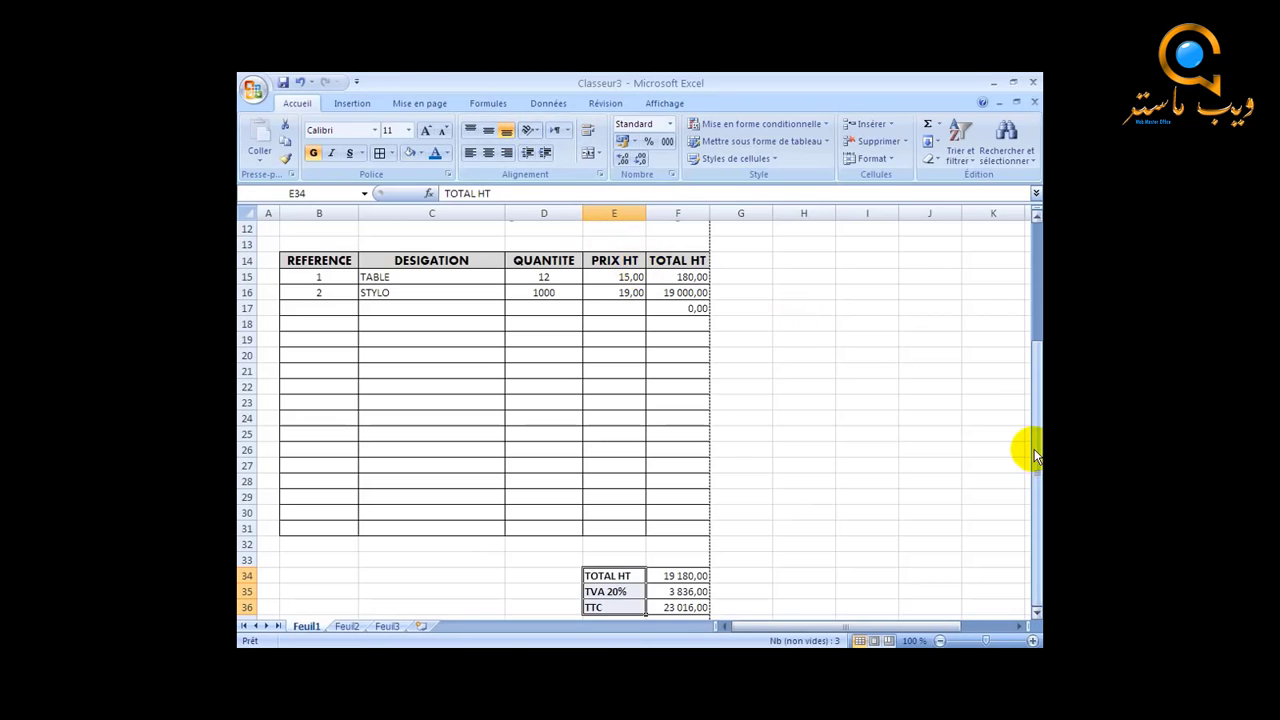
mouse_move(1035, 452)
mouse_down()
mouse_move(1014, 289)
mouse_move(1021, 470)
mouse_up()
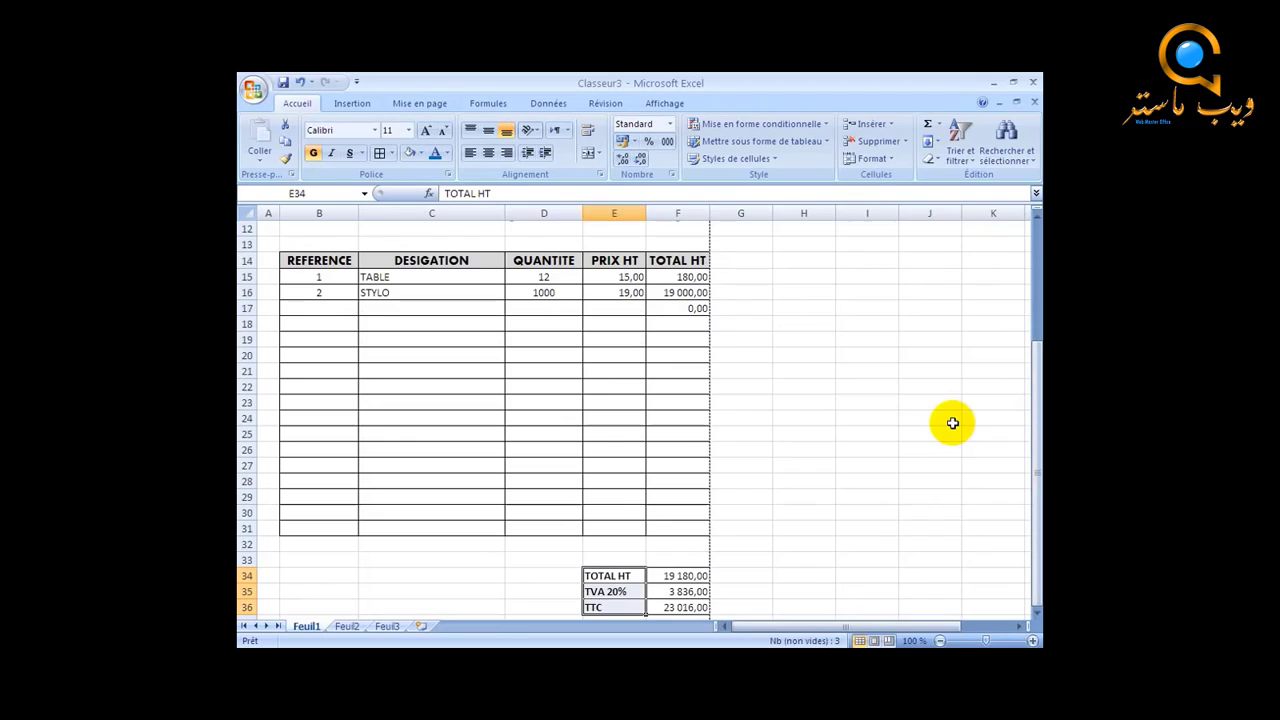
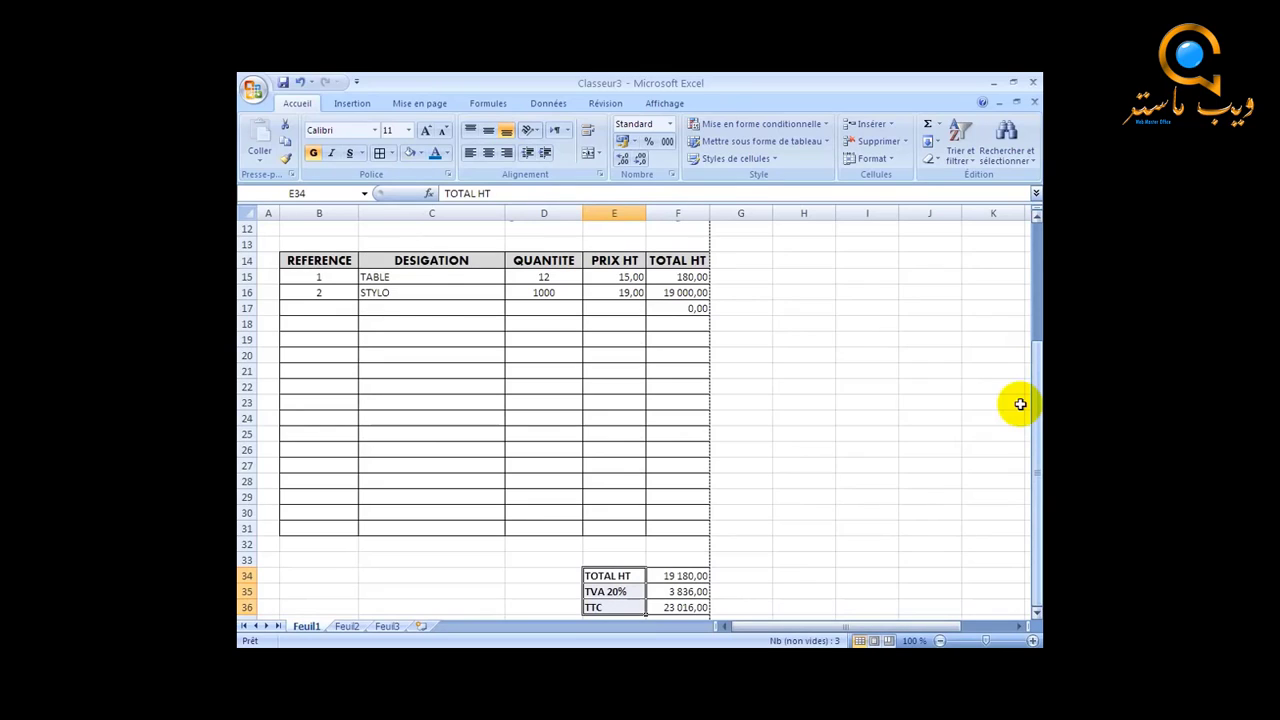
drag(1034, 420, 1020, 266)
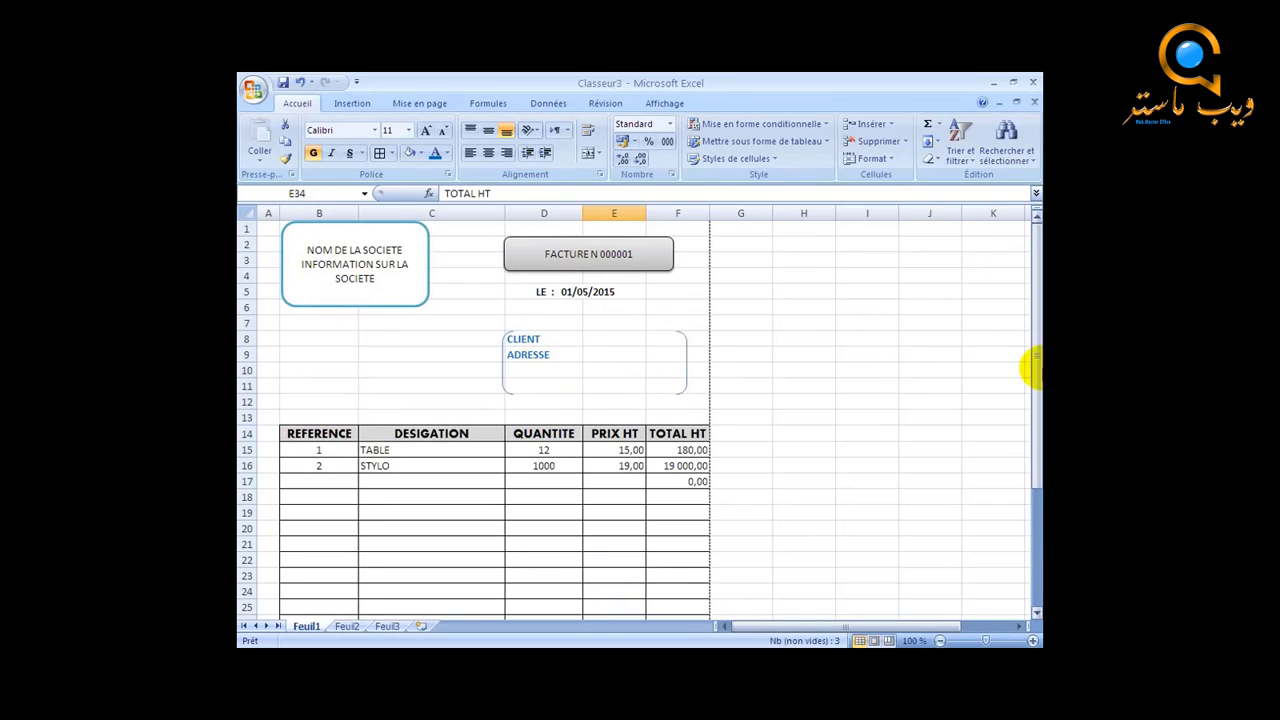
drag(1034, 383, 1036, 520)
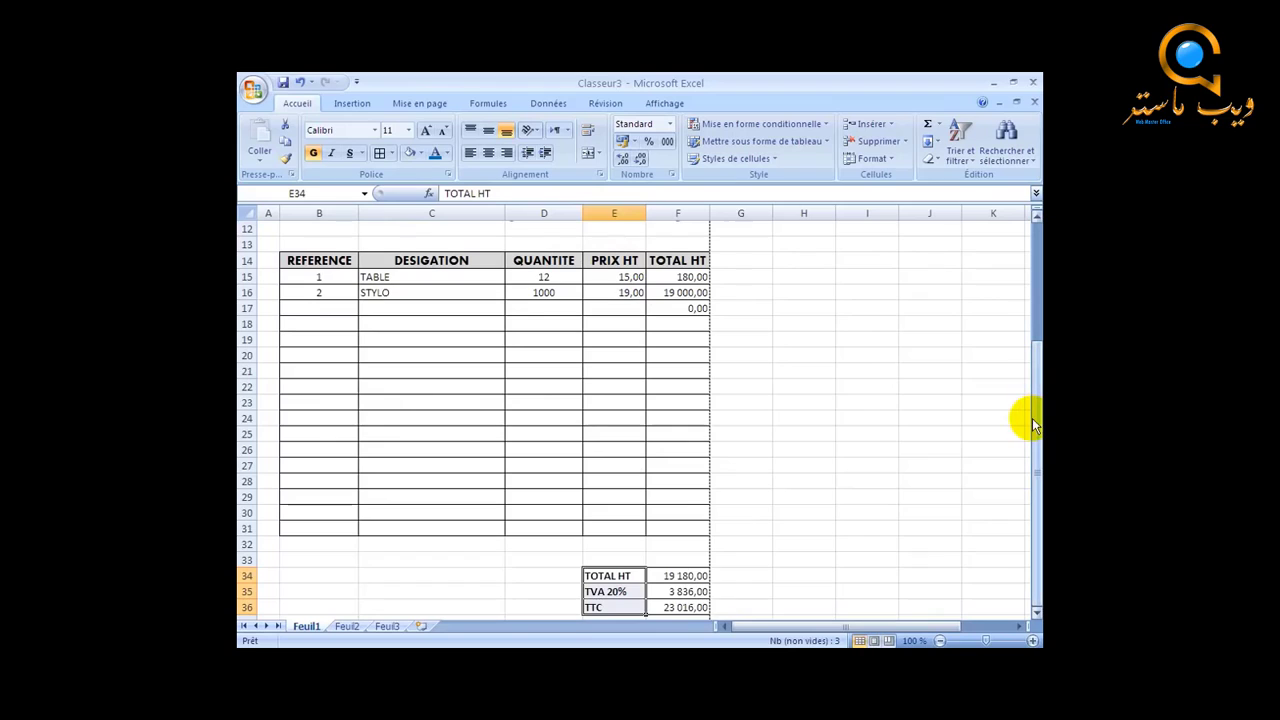
drag(1034, 422, 960, 432)
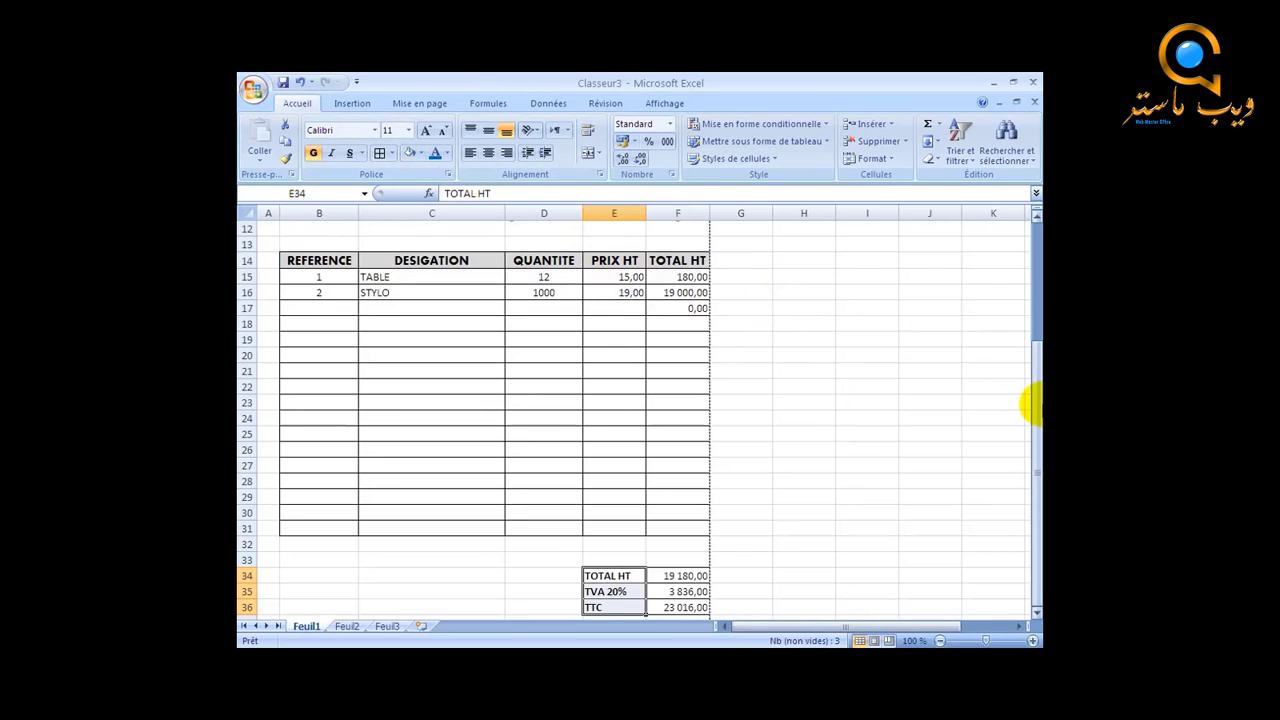
Bring up header and footer editing for the invoice sheet and open the center footer section of the first page
drag(1031, 403, 962, 236)
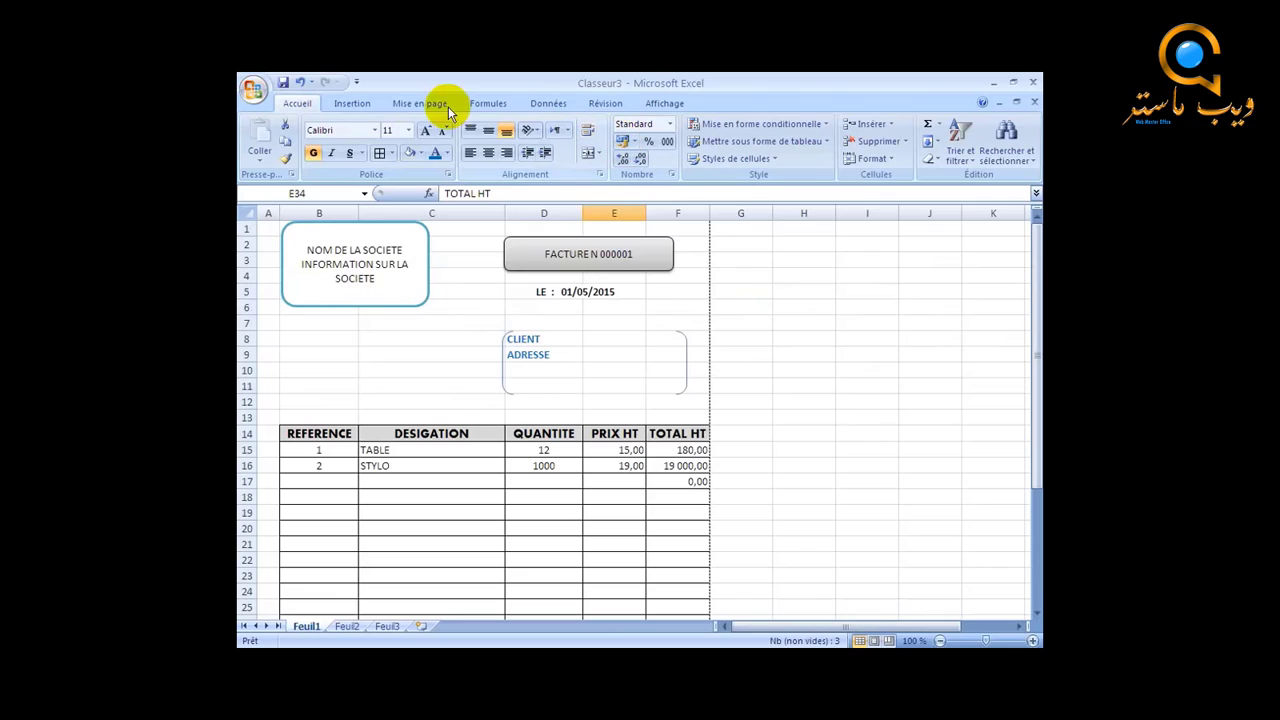
click(351, 104)
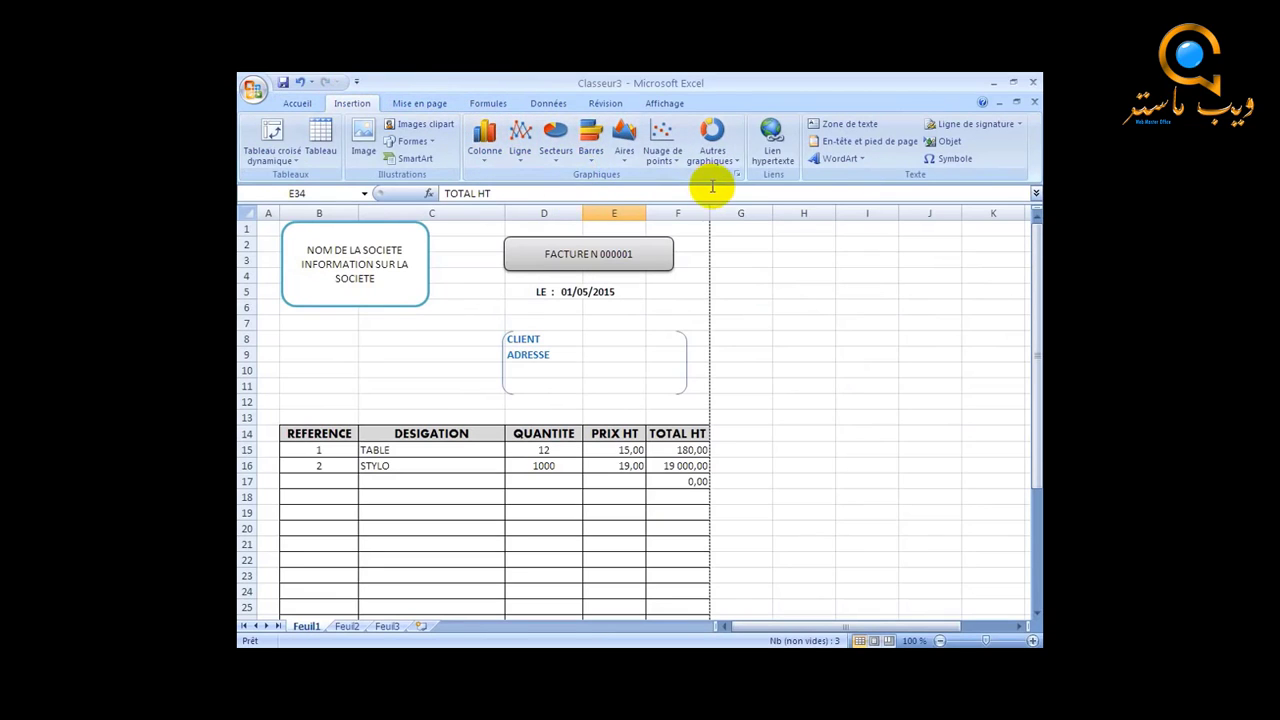
click(851, 142)
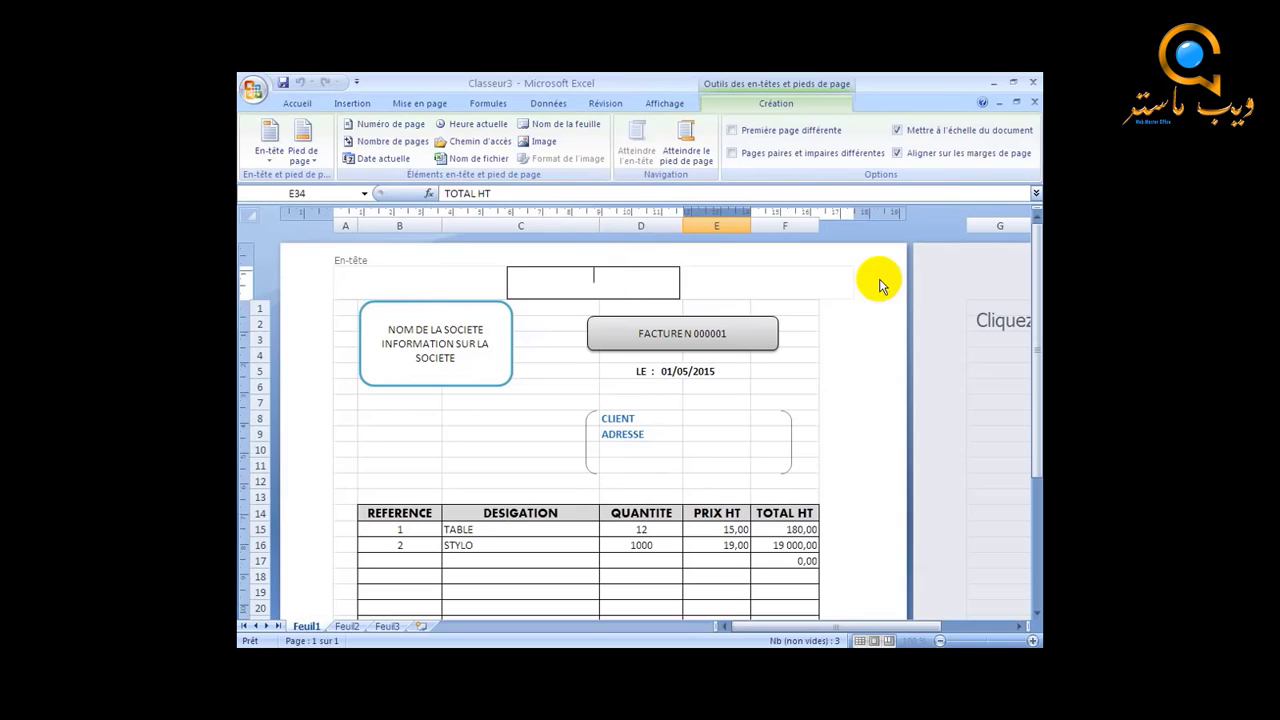
drag(1034, 400, 1030, 480)
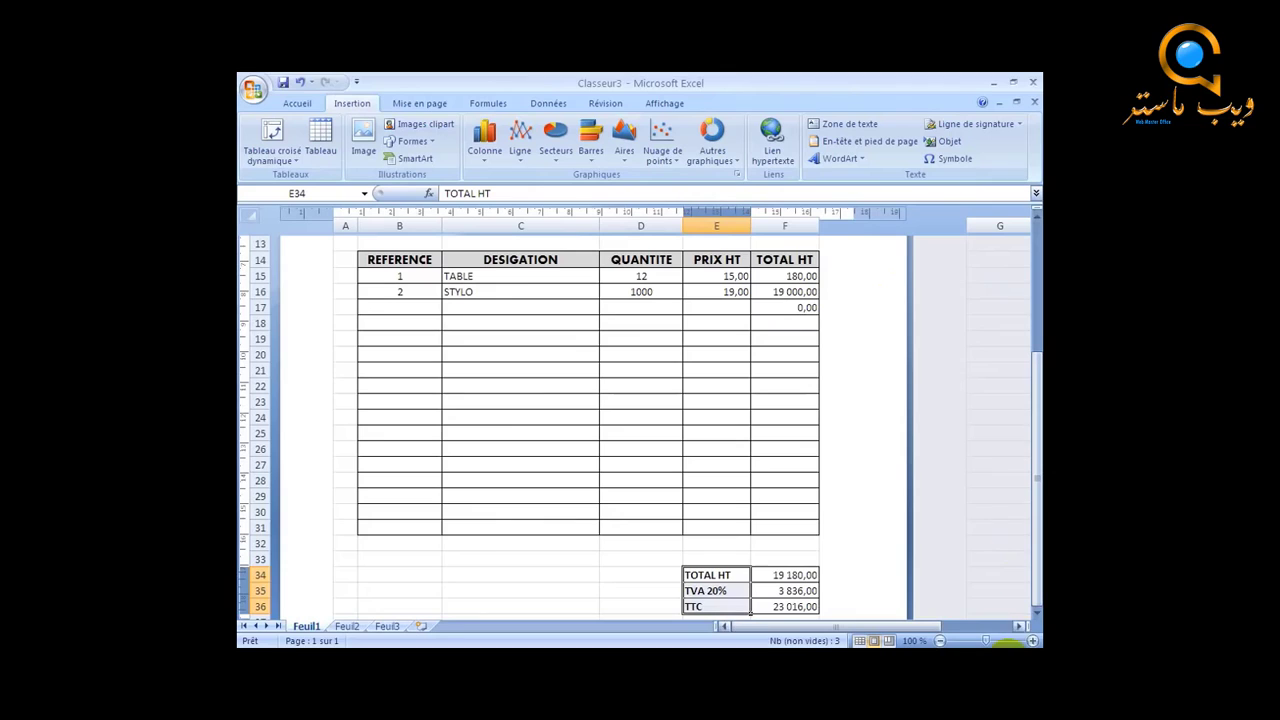
click(1036, 612)
drag(1036, 615, 1036, 615)
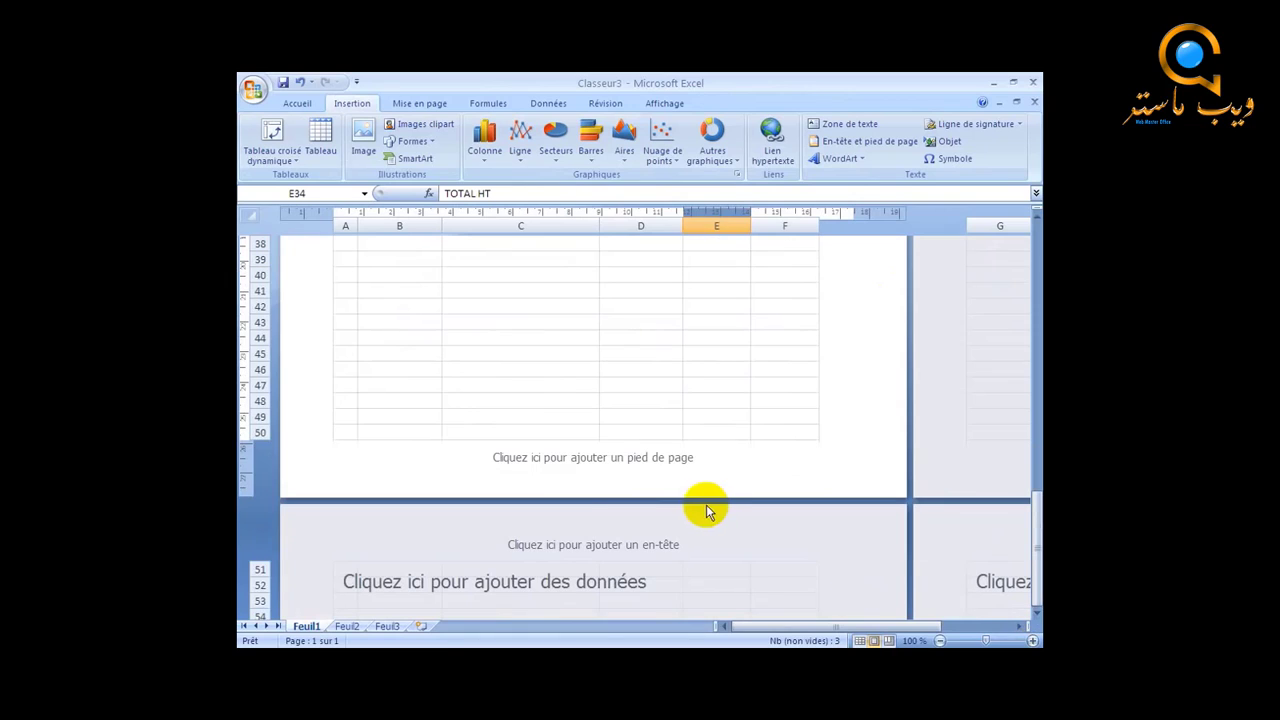
click(594, 455)
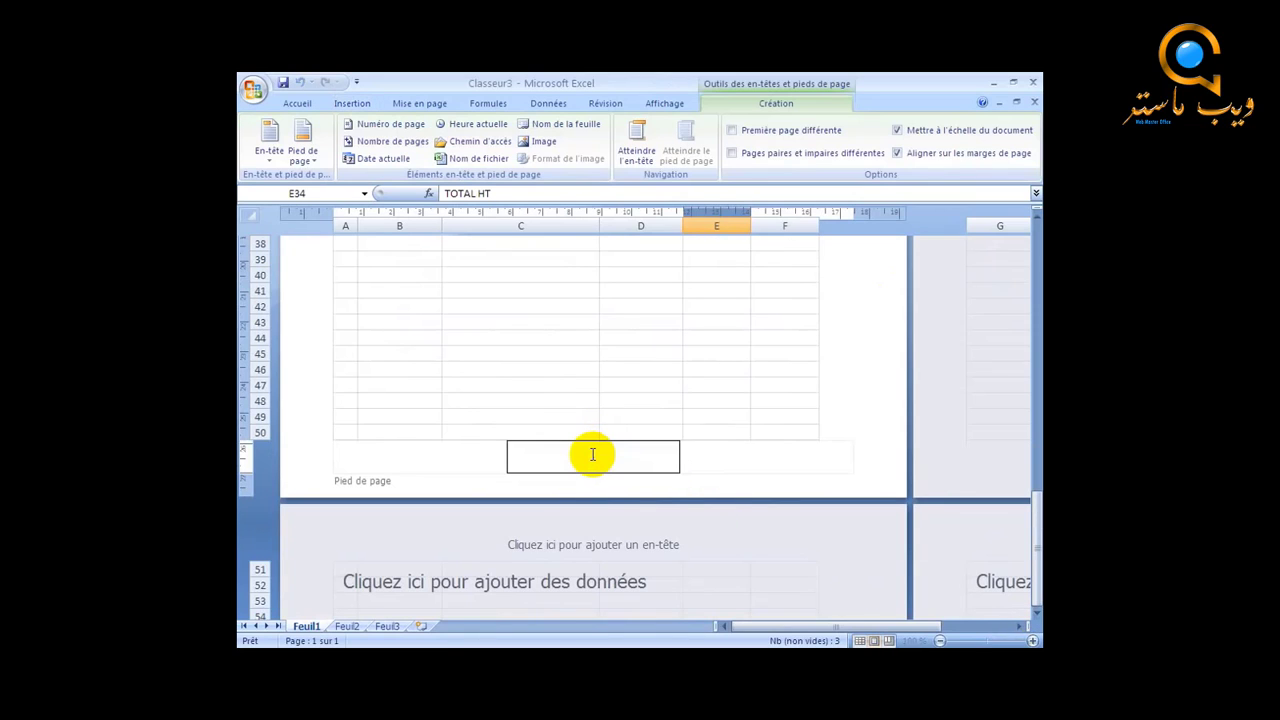
Enter the text LES INFORMATIONS DE LA SOCIETE in the center section of the page footer
text(Le DONN)
key(BackSpace)
key(BackSpace)
key(BackSpace)
key(BackSpace)
key(BackSpace)
text(S INFORMATION S)
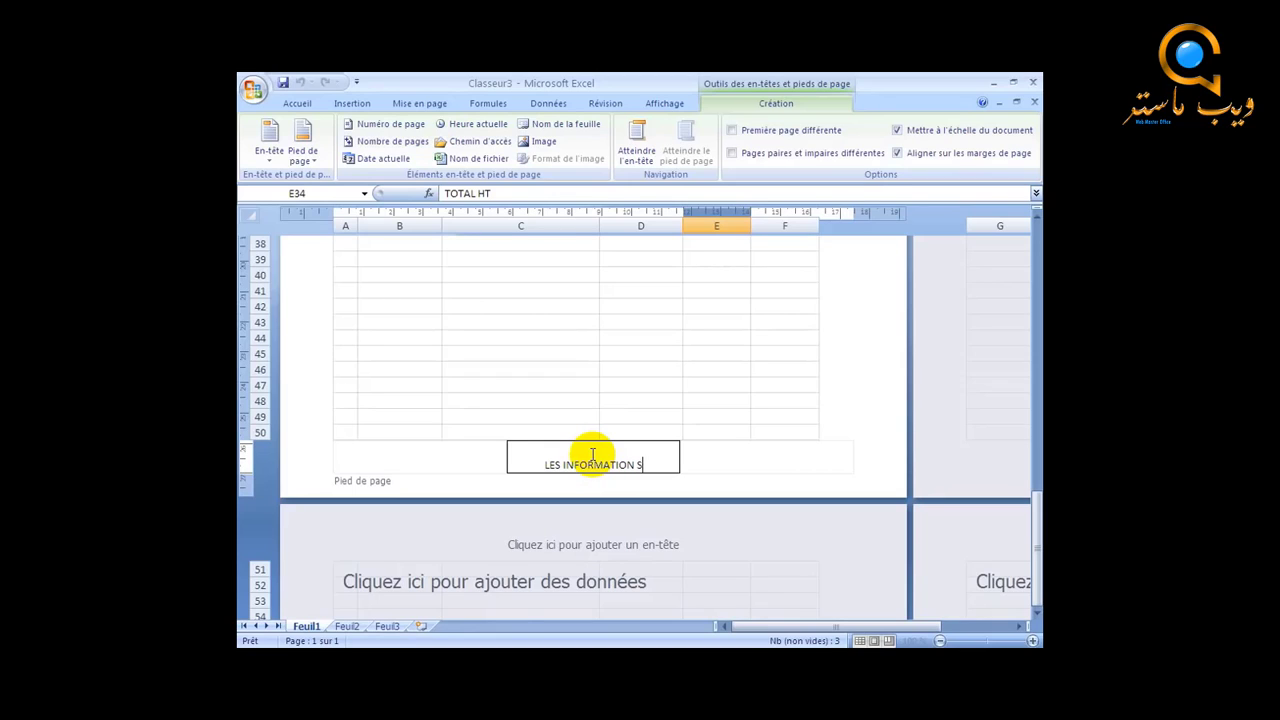
key(BackSpace)
text(S)
text(DE LA )
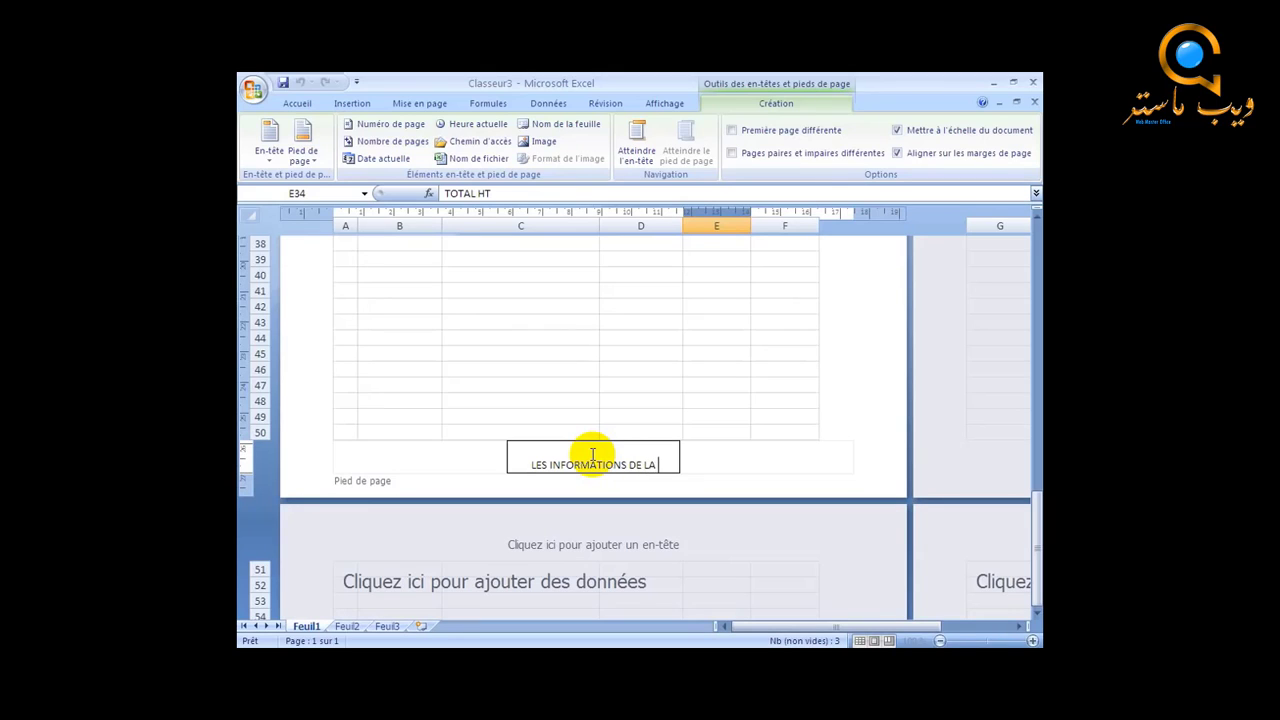
text(SOCI)
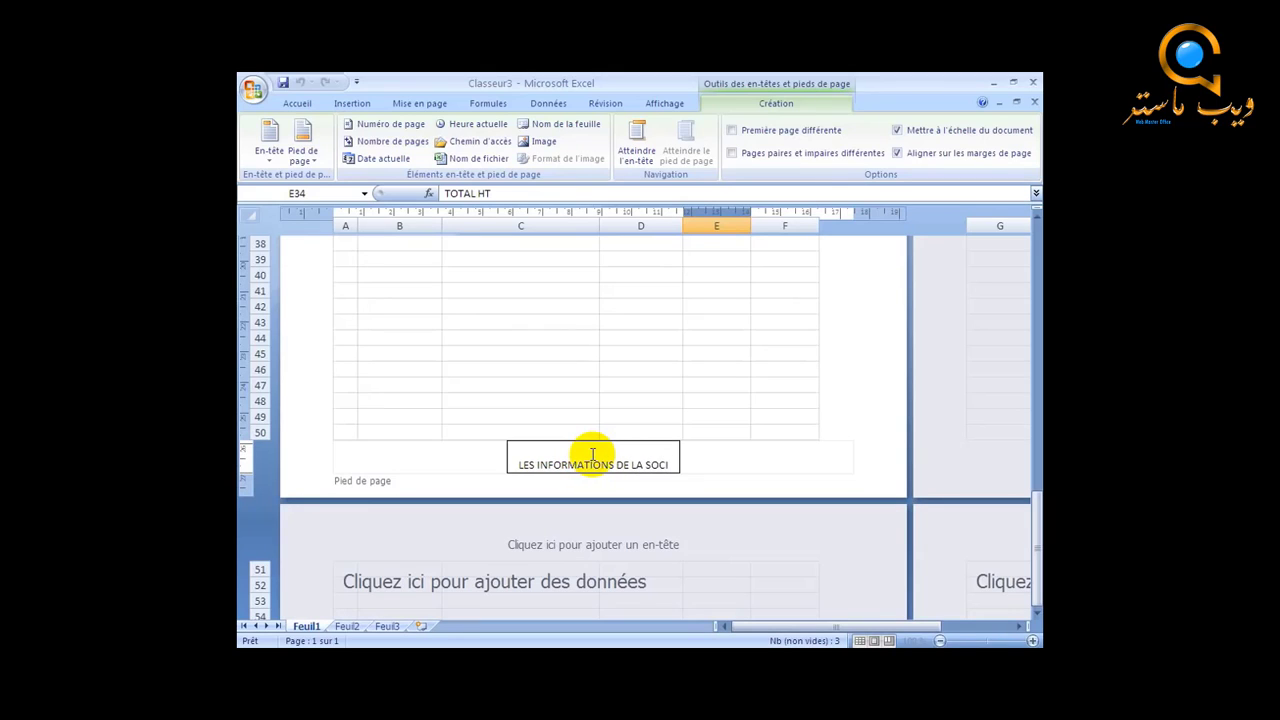
text(ETE)
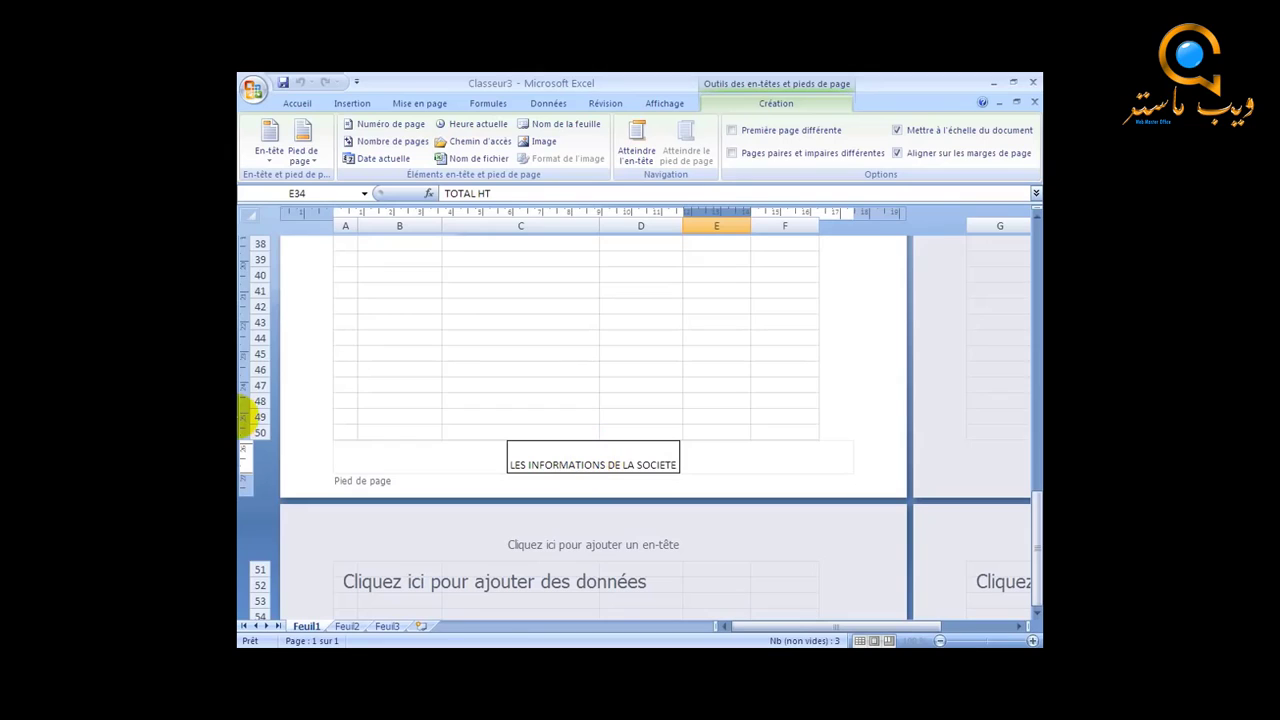
Examine the invoice in print preview, both as a full page and enlarged, from the company block down past the totals
click(688, 393)
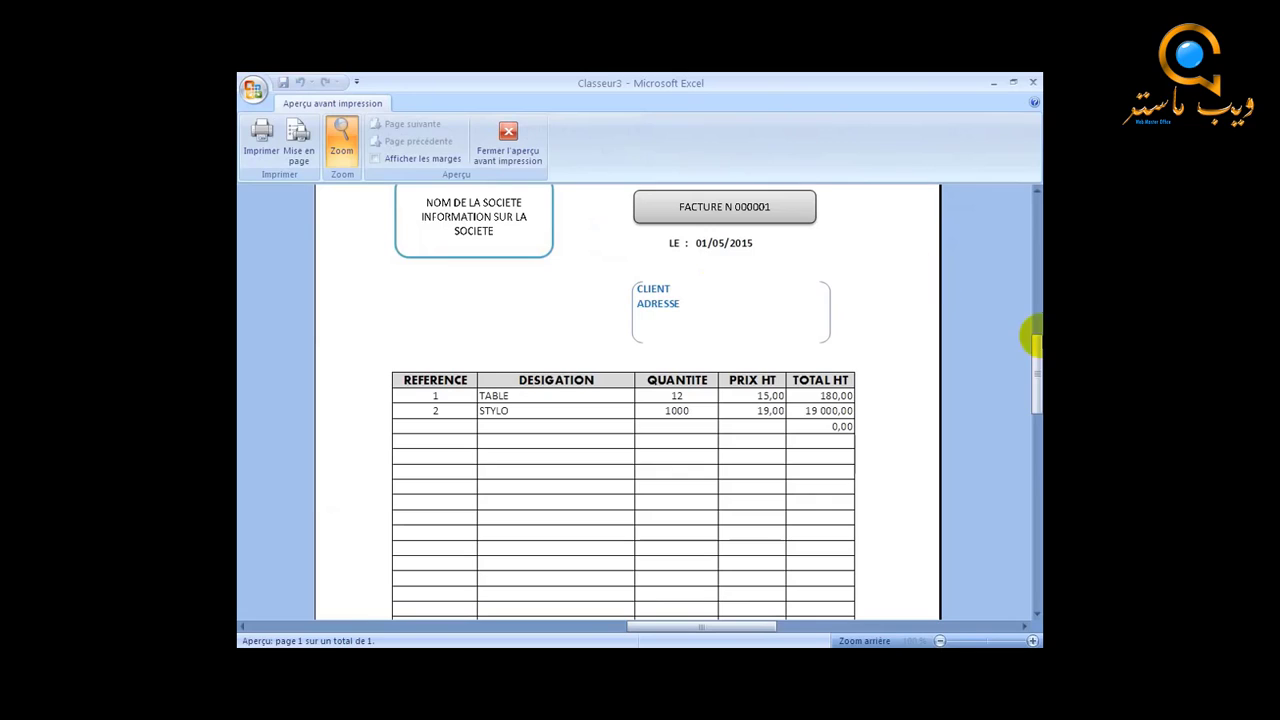
drag(1034, 380, 1023, 280)
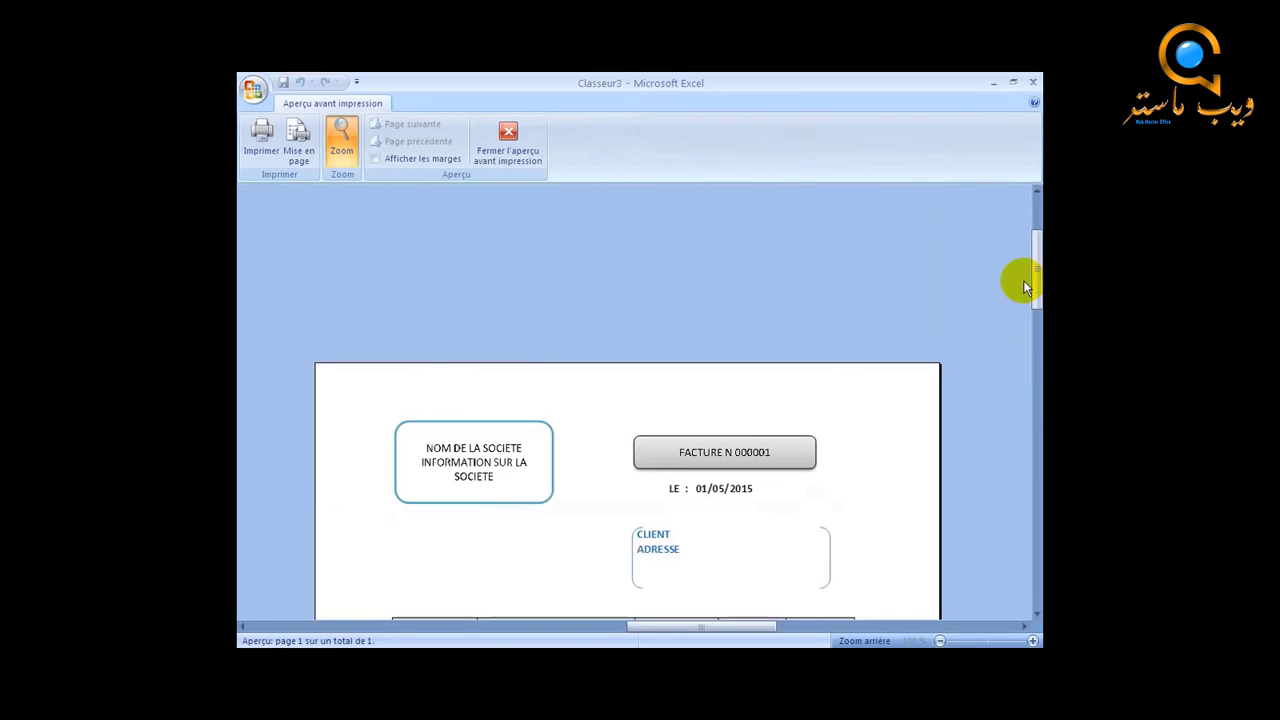
click(1023, 301)
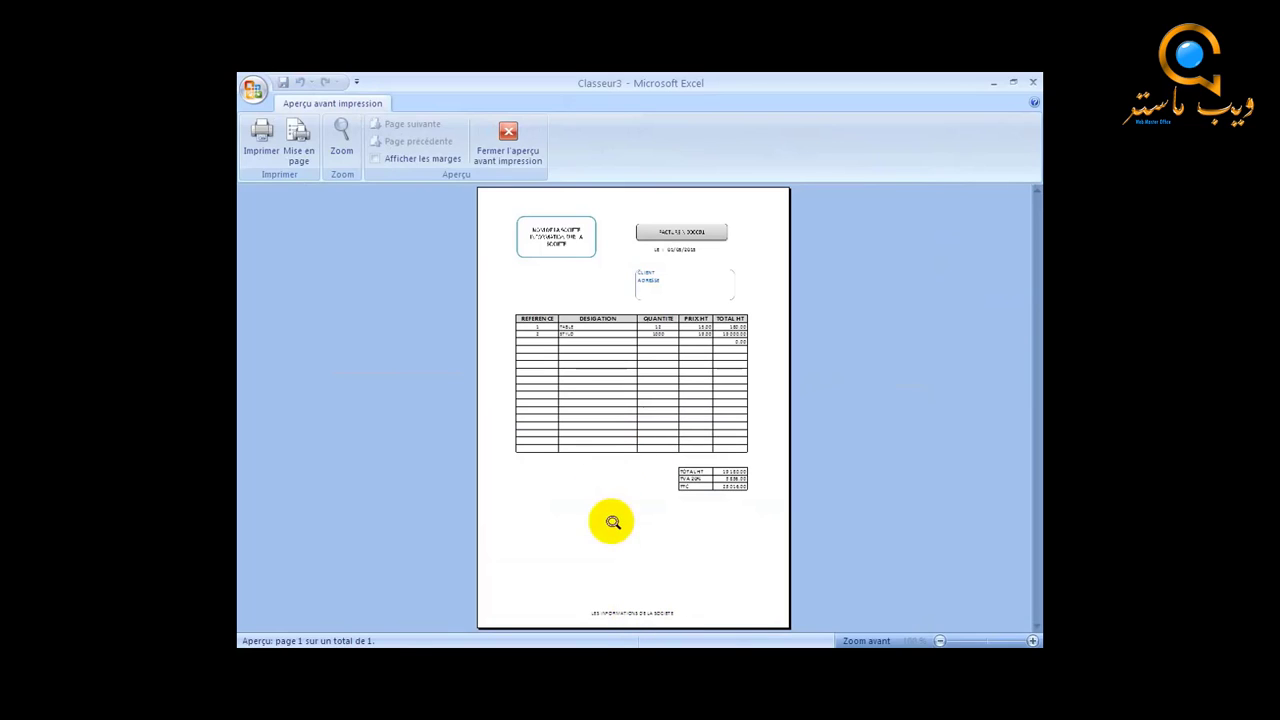
click(694, 437)
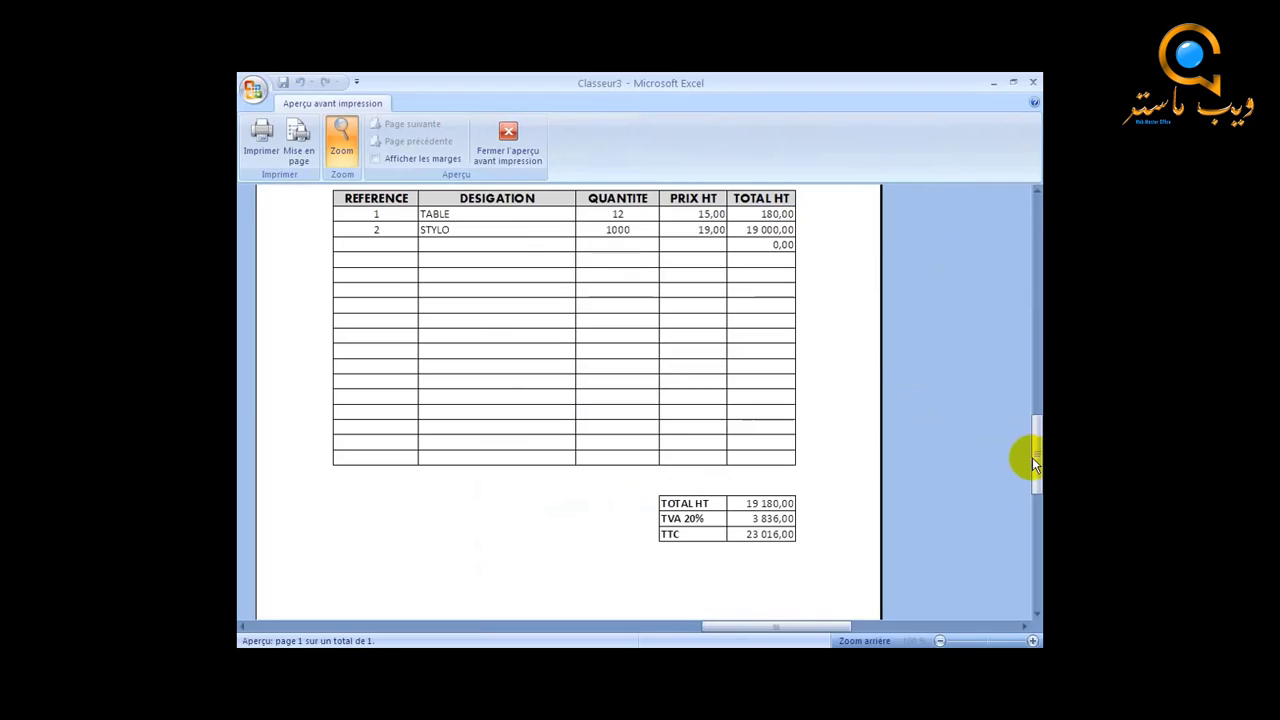
drag(1037, 457, 1034, 528)
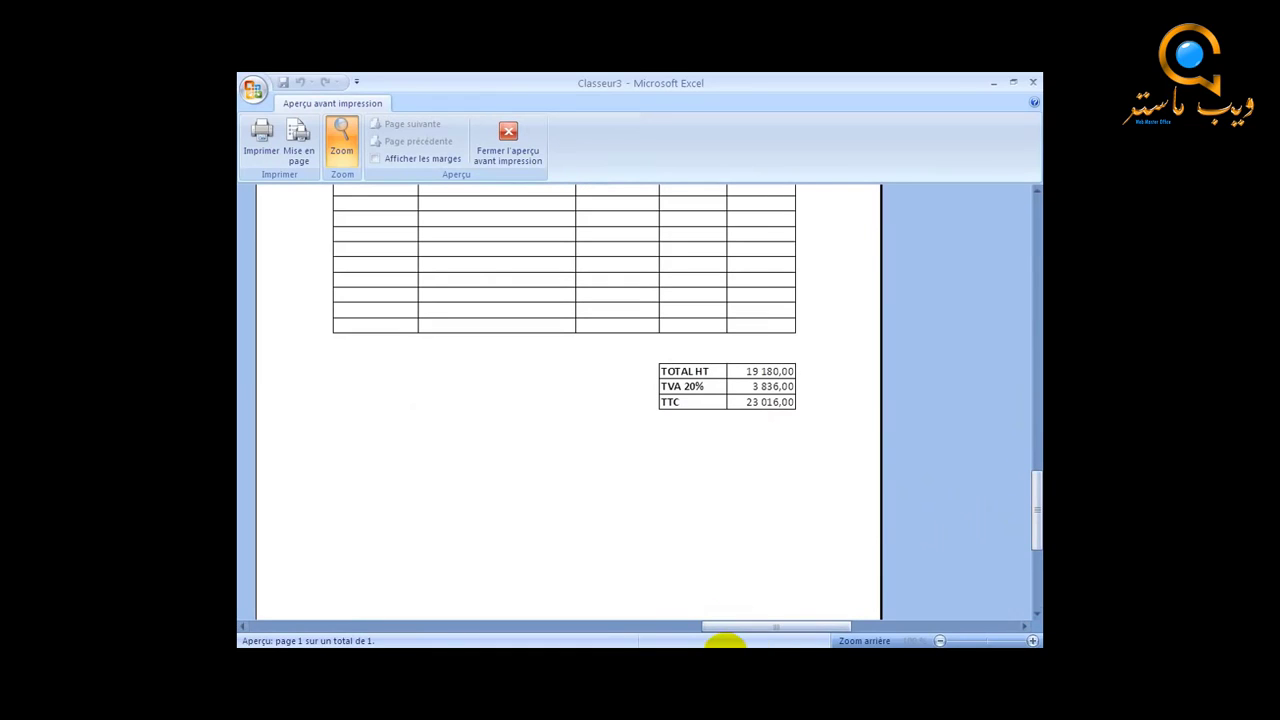